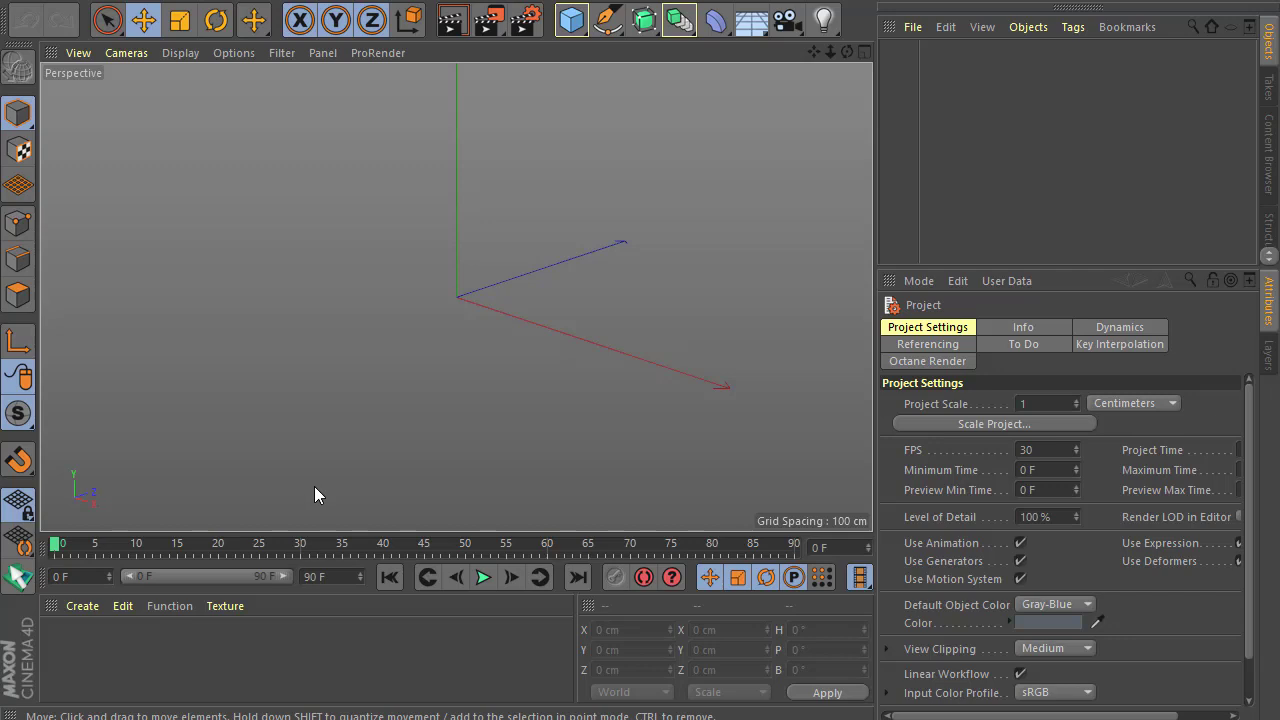
# Step: Draw a 290 × 300 base rectangle with NitroBox and extrude it into a box
pyautogui.scroll(-2, 314, 486)
pyautogui.scroll(-2, 300, 490)
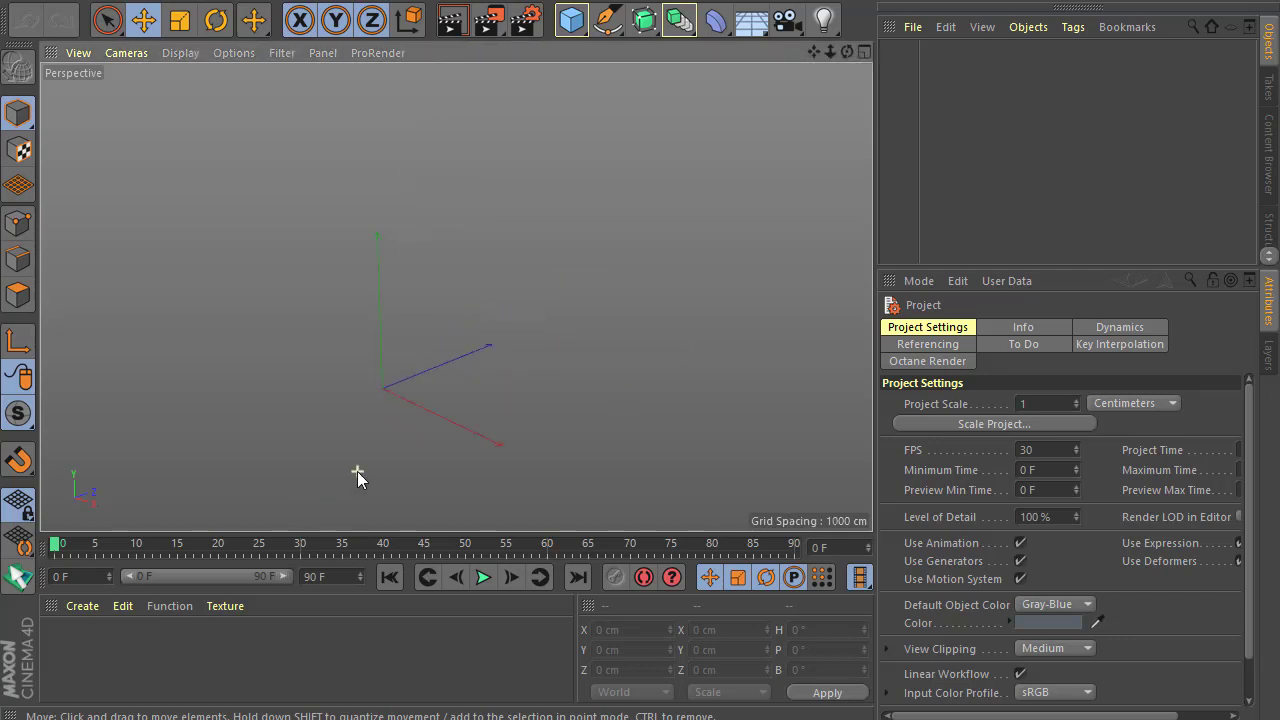
pyautogui.scroll(2, 357, 471)
pyautogui.scroll(2, 370, 445)
pyautogui.scroll(2, 385, 400)
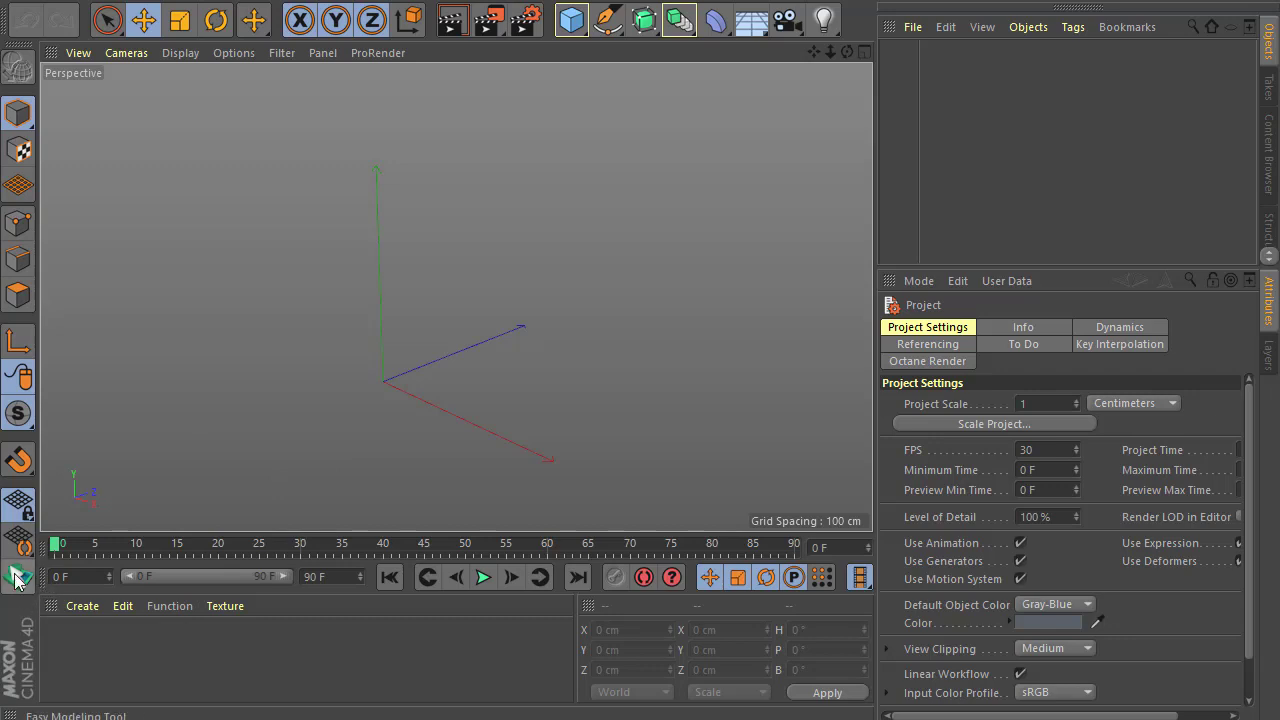
pyautogui.click(15, 578)
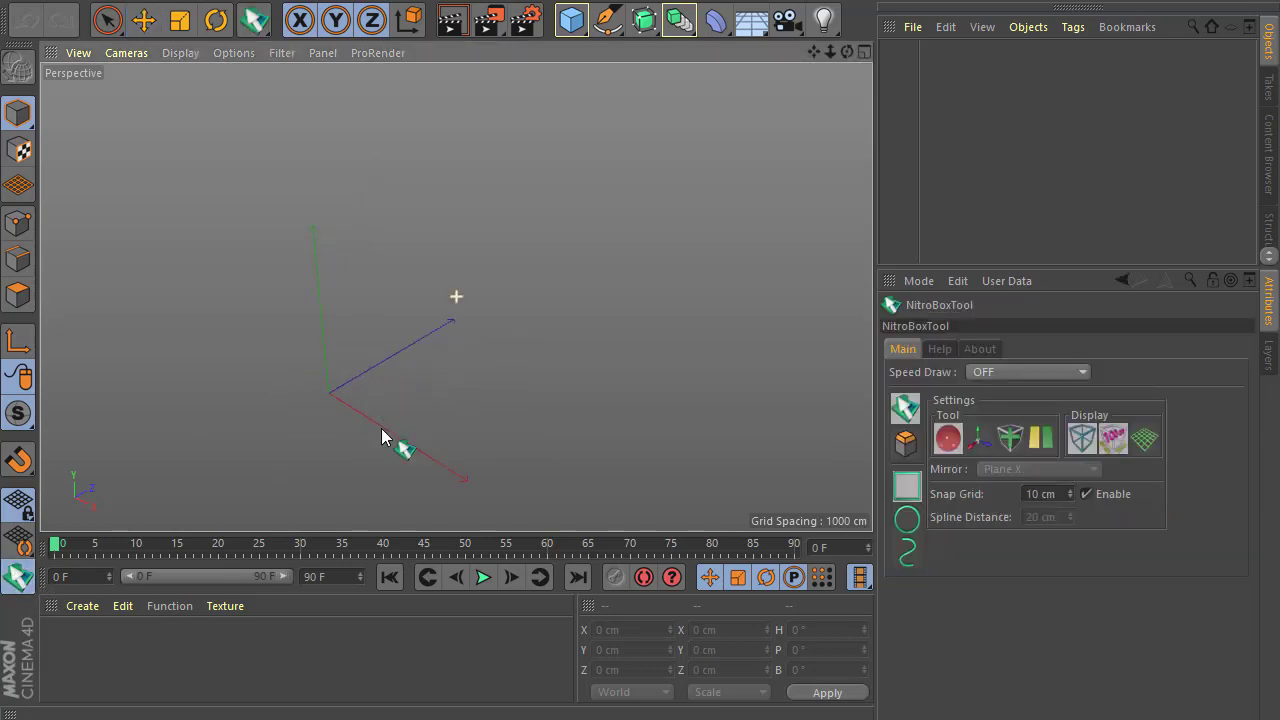
pyautogui.moveTo(311, 390); pyautogui.dragTo(617, 381)
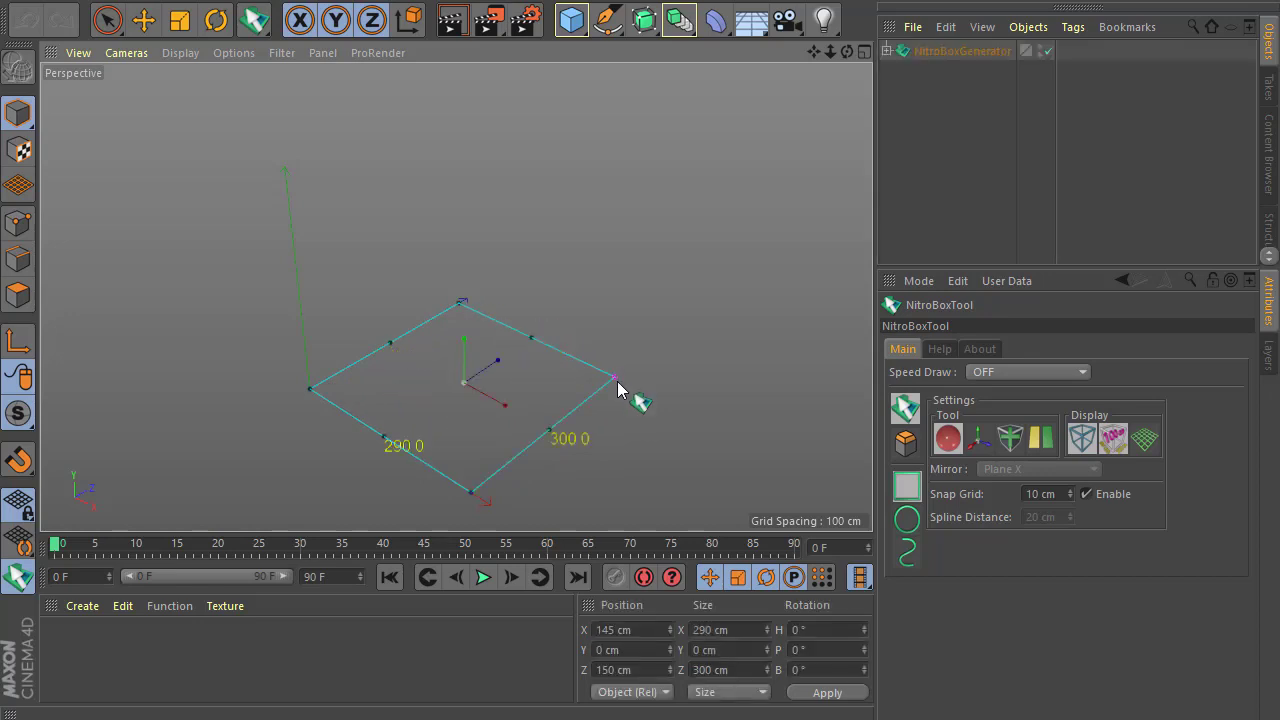
pyautogui.click(646, 168)
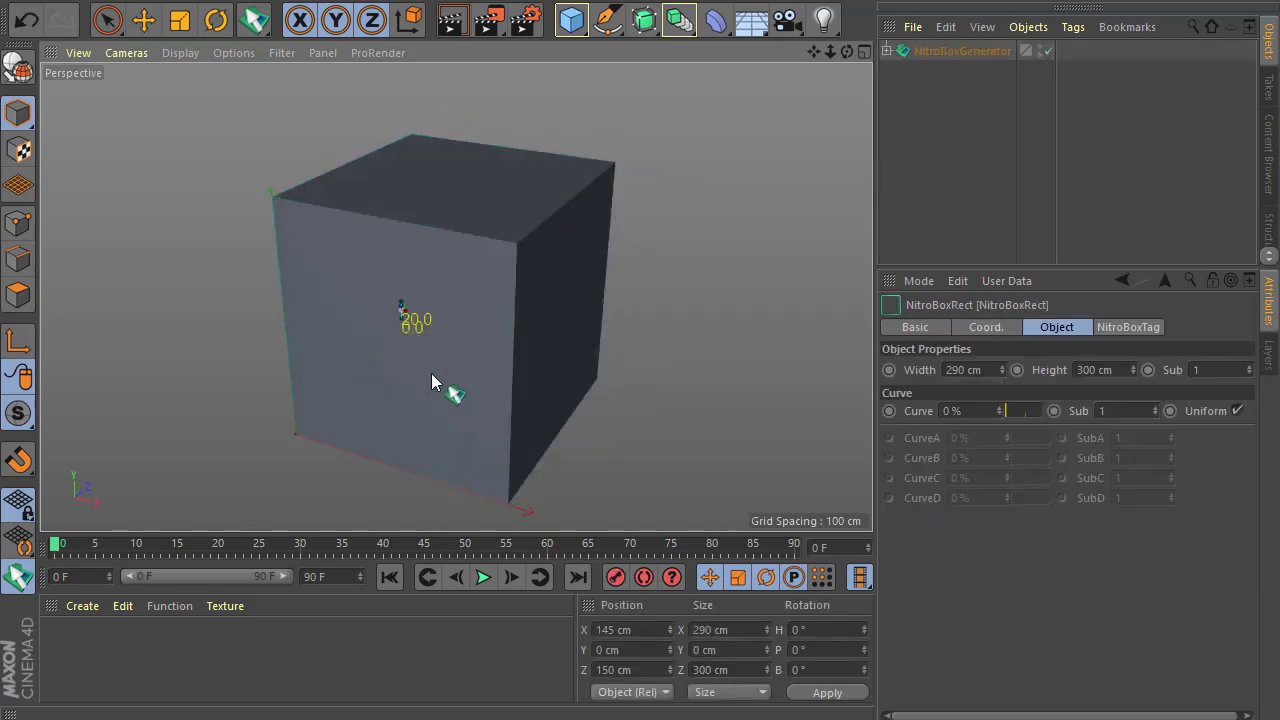
# Step: Cut rectangular notches into the box's front and top faces
pyautogui.moveTo(401, 302); pyautogui.dragTo(560, 425)
pyautogui.click(488, 283)
pyautogui.moveTo(406, 192); pyautogui.dragTo(455, 255)
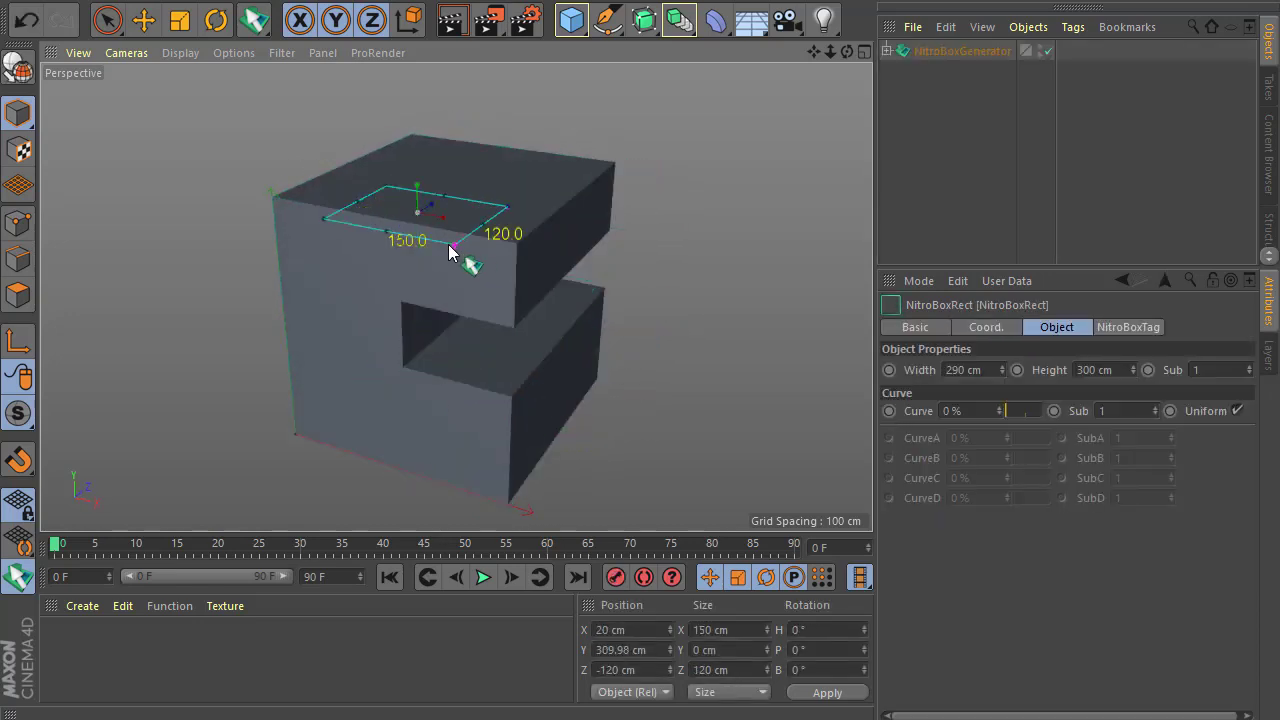
pyautogui.click(443, 450)
pyautogui.moveTo(570, 190)
pyautogui.mouseDown()
pyautogui.moveTo(637, 230)
pyautogui.moveTo(626, 389)
pyautogui.mouseUp()
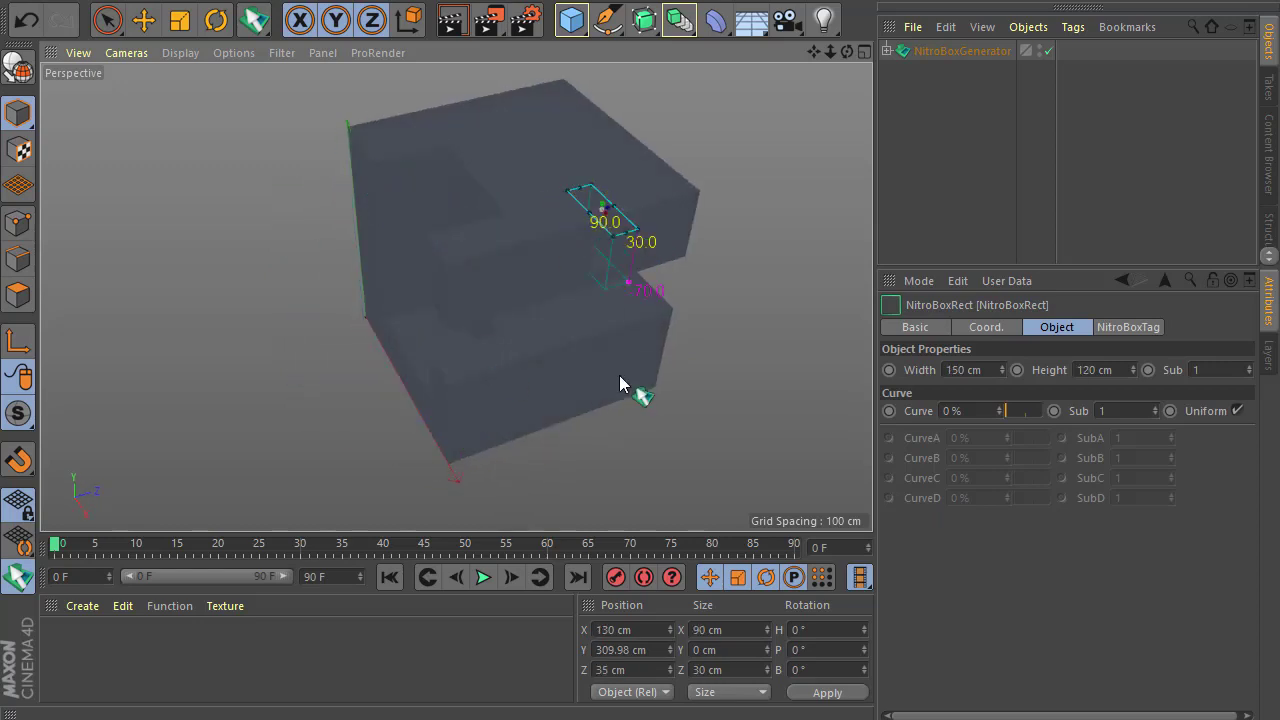
pyautogui.click(626, 389)
# Step: Cut an opening in the side face with two sides curved into an arch
pyautogui.moveTo(528, 406)
pyautogui.keyDown('alt'); pyautogui.mouseDown()
pyautogui.moveTo(573, 223)
pyautogui.moveTo(641, 275)
pyautogui.moveTo(600, 480)
pyautogui.moveTo(351, 363)
pyautogui.moveTo(675, 390)
pyautogui.moveTo(512, 353)
pyautogui.moveTo(494, 310)
pyautogui.moveTo(554, 434)
pyautogui.moveTo(566, 395)
pyautogui.moveTo(590, 415)
pyautogui.mouseUp(); pyautogui.keyUp('alt')
pyautogui.scroll(2, 600, 380)
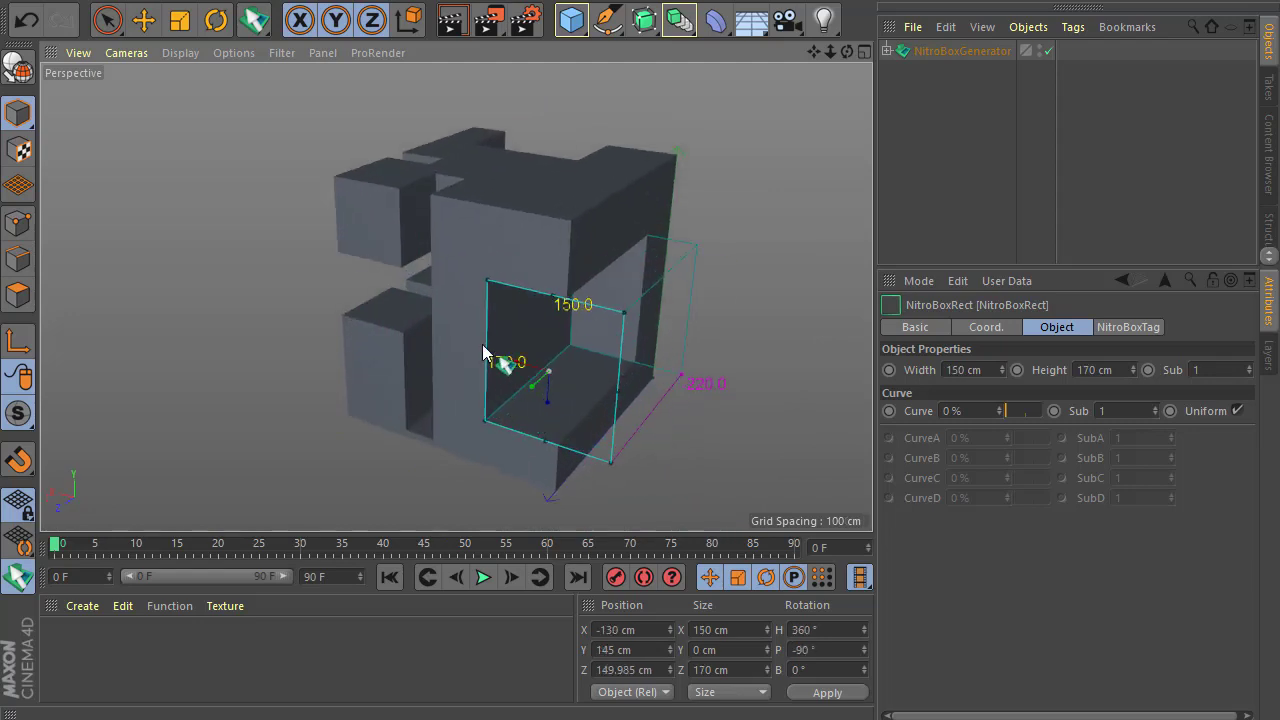
pyautogui.click(491, 413)
pyautogui.keyDown('alt'); pyautogui.moveTo(491, 413); pyautogui.dragTo(588, 423); pyautogui.keyUp('alt')
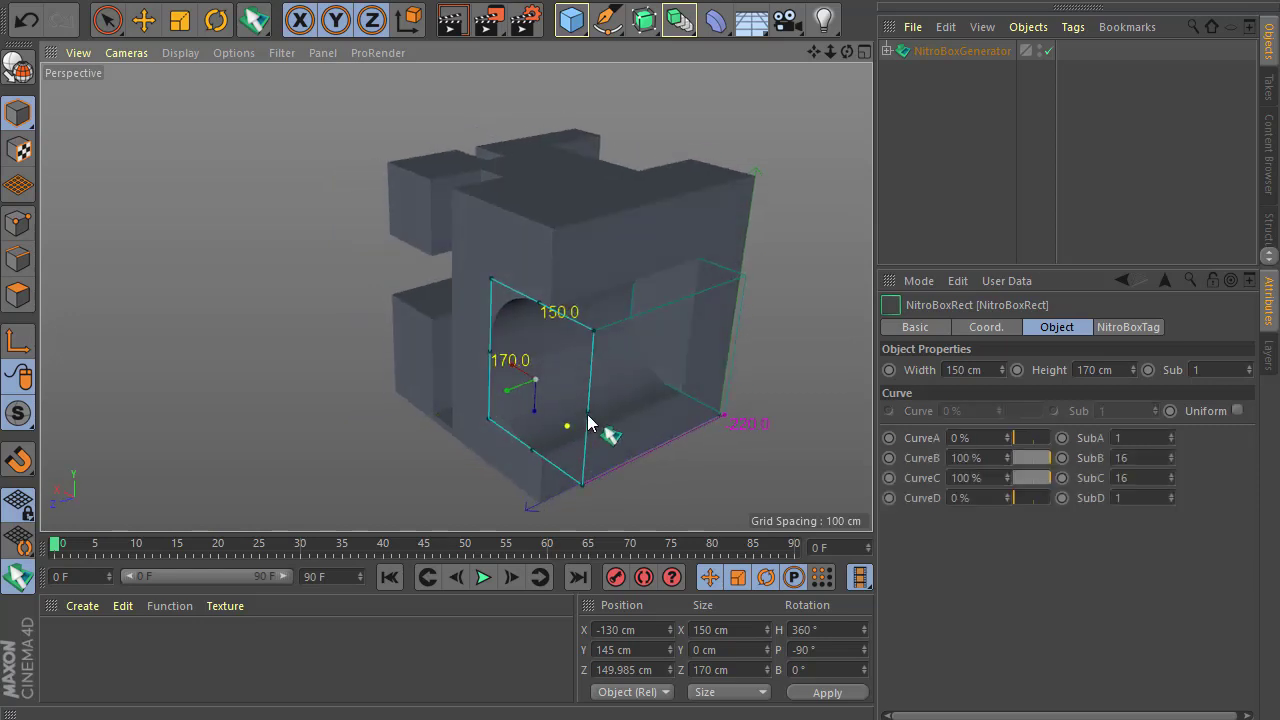
pyautogui.click(608, 211)
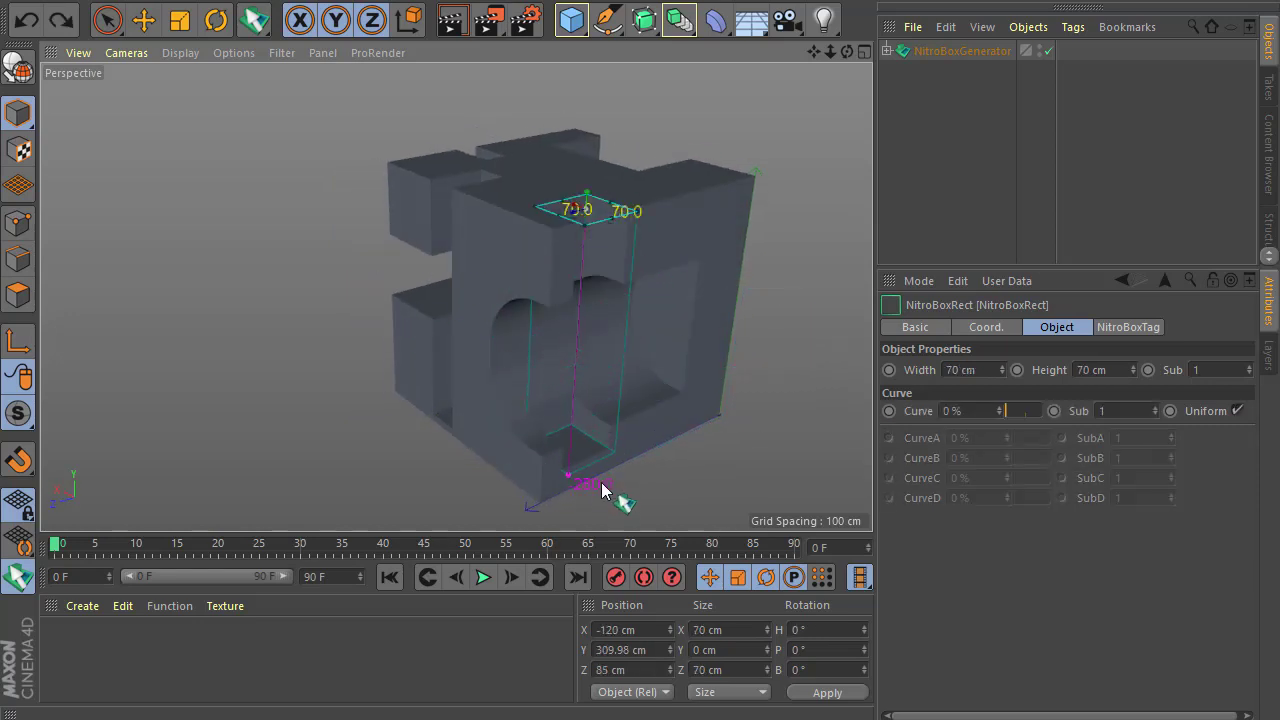
# Step: Show the model's edges as lines and stretch the new rectangle to 70 × 160 cm
pyautogui.keyDown('alt'); pyautogui.moveTo(644, 481); pyautogui.dragTo(496, 260); pyautogui.keyUp('alt')
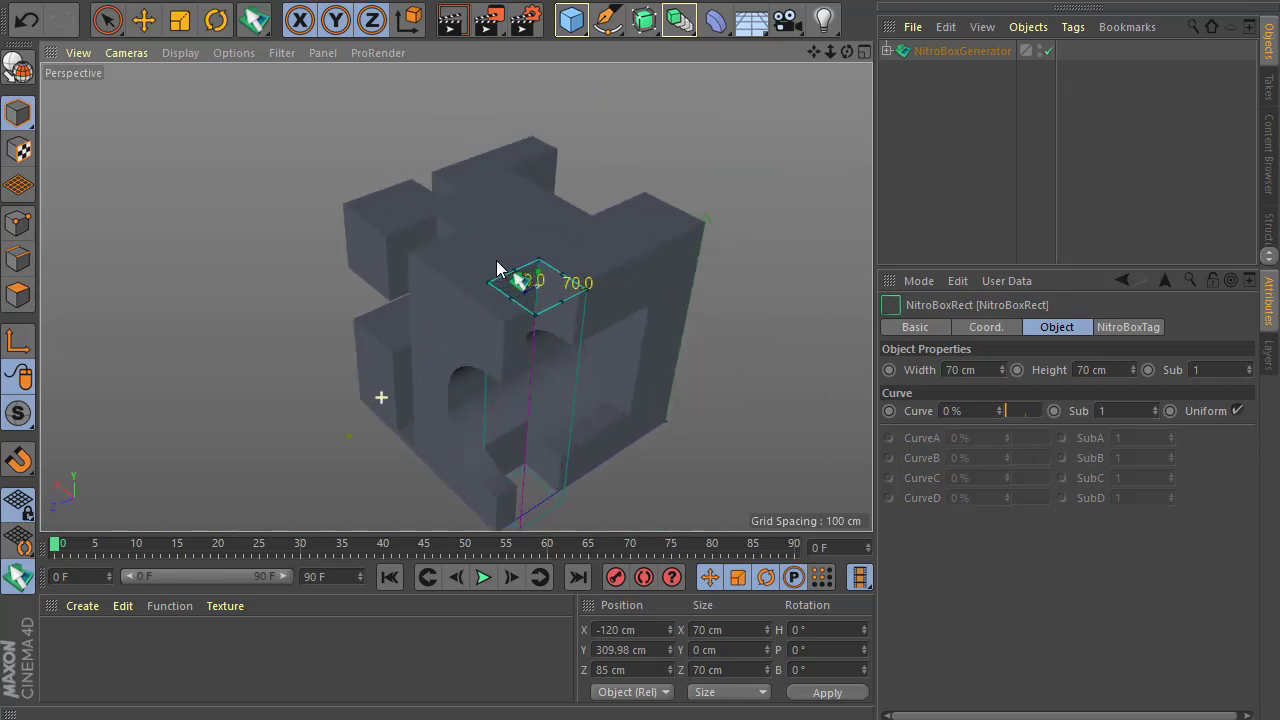
pyautogui.click(180, 52)
pyautogui.click(195, 102)
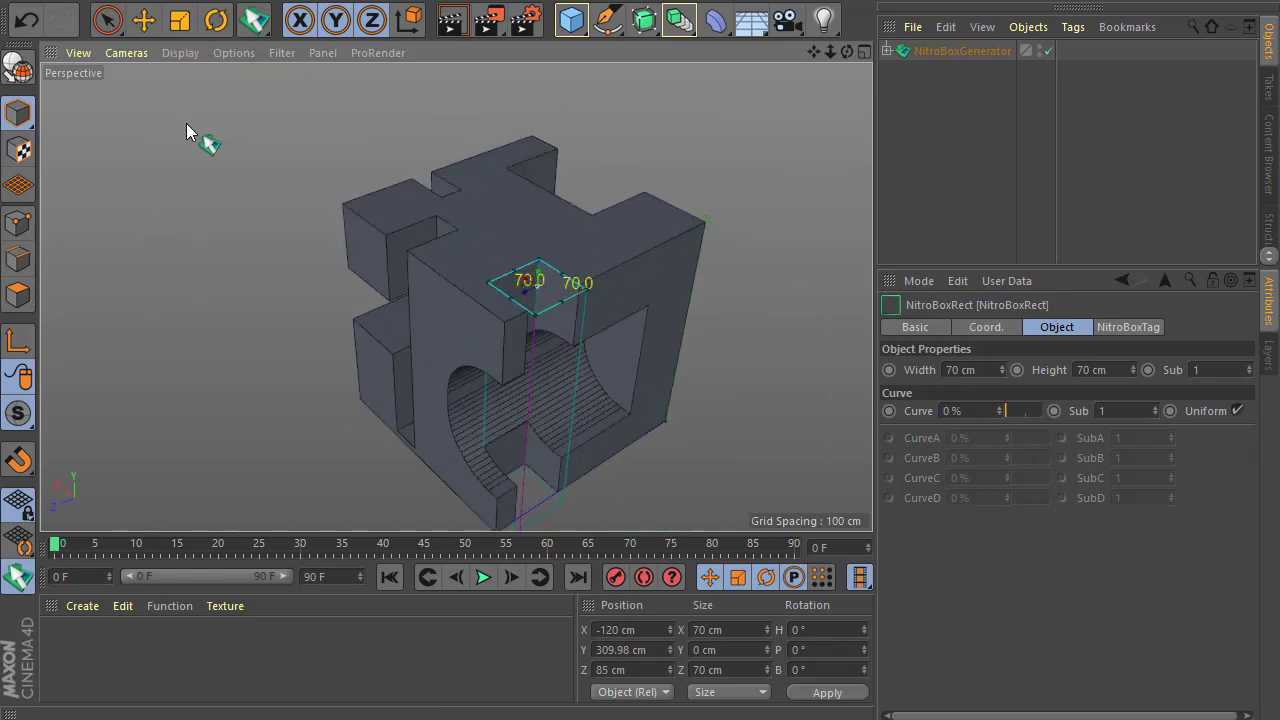
pyautogui.moveTo(194, 131)
pyautogui.keyDown('alt'); pyautogui.mouseDown()
pyautogui.moveTo(432, 289)
pyautogui.moveTo(514, 266)
pyautogui.mouseUp(); pyautogui.keyUp('alt')
pyautogui.scroll(2, 430, 270)
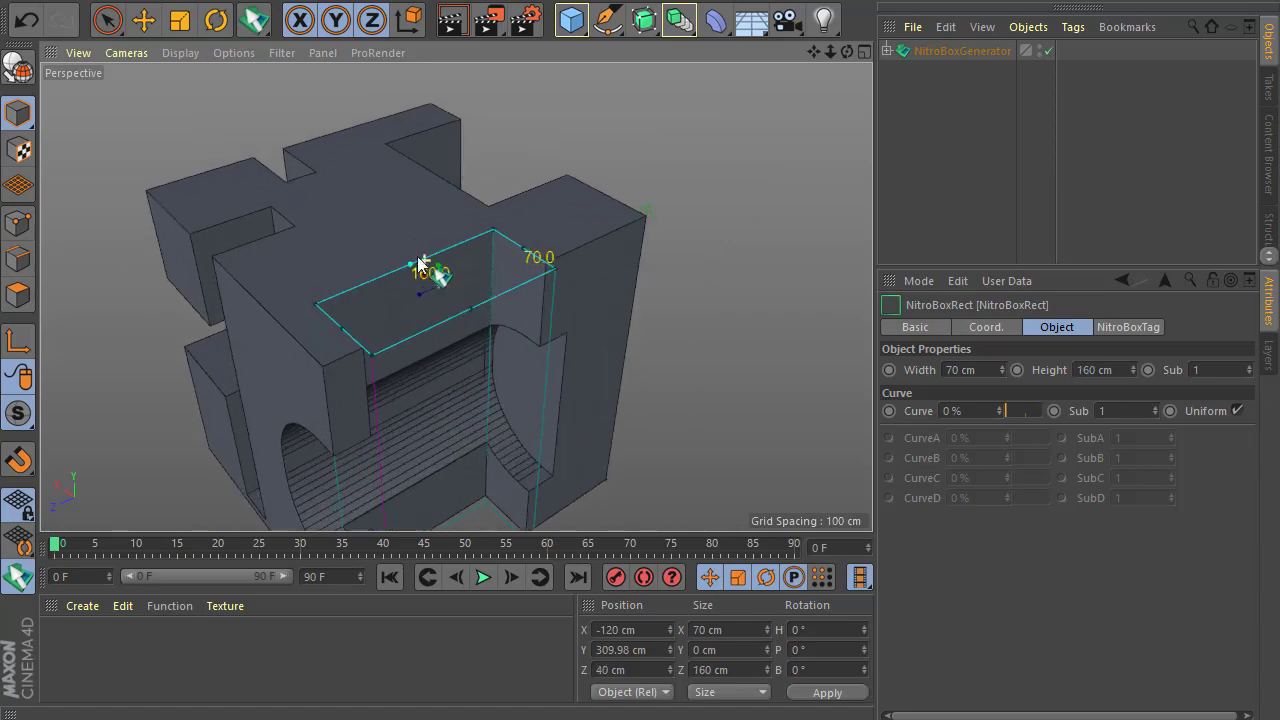
pyautogui.moveTo(423, 271); pyautogui.dragTo(443, 278)
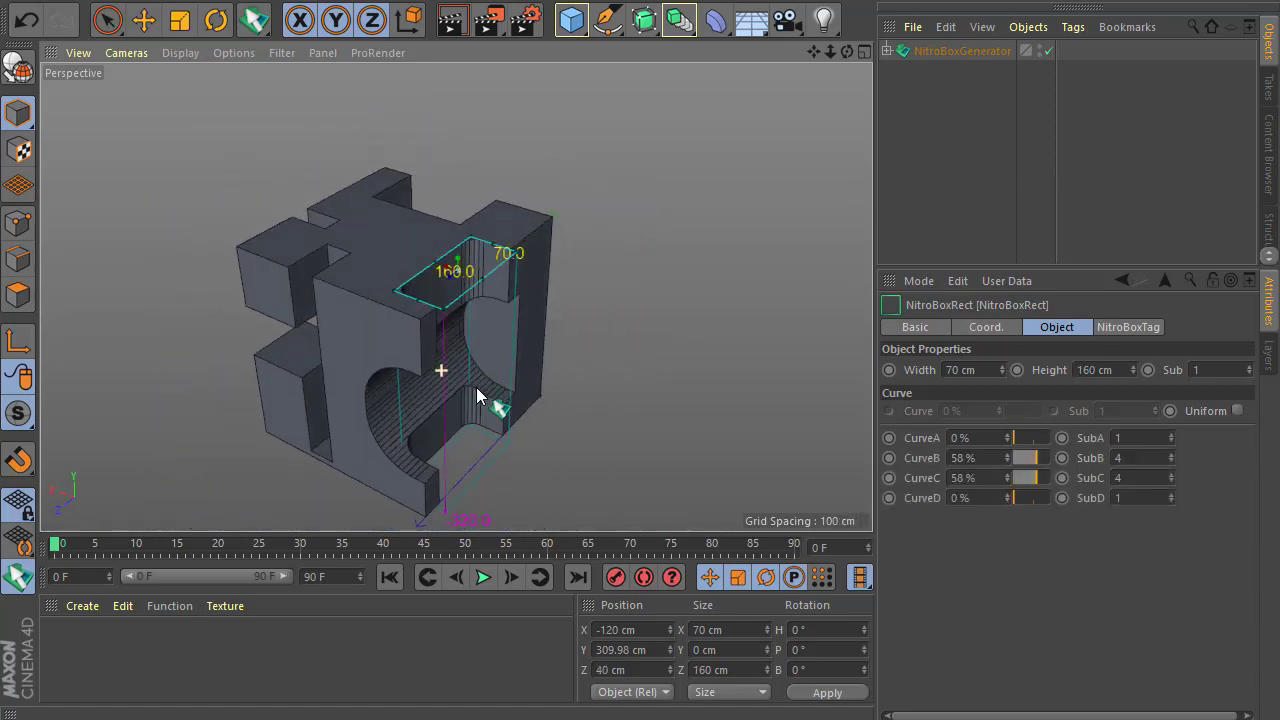
pyautogui.click(957, 49)
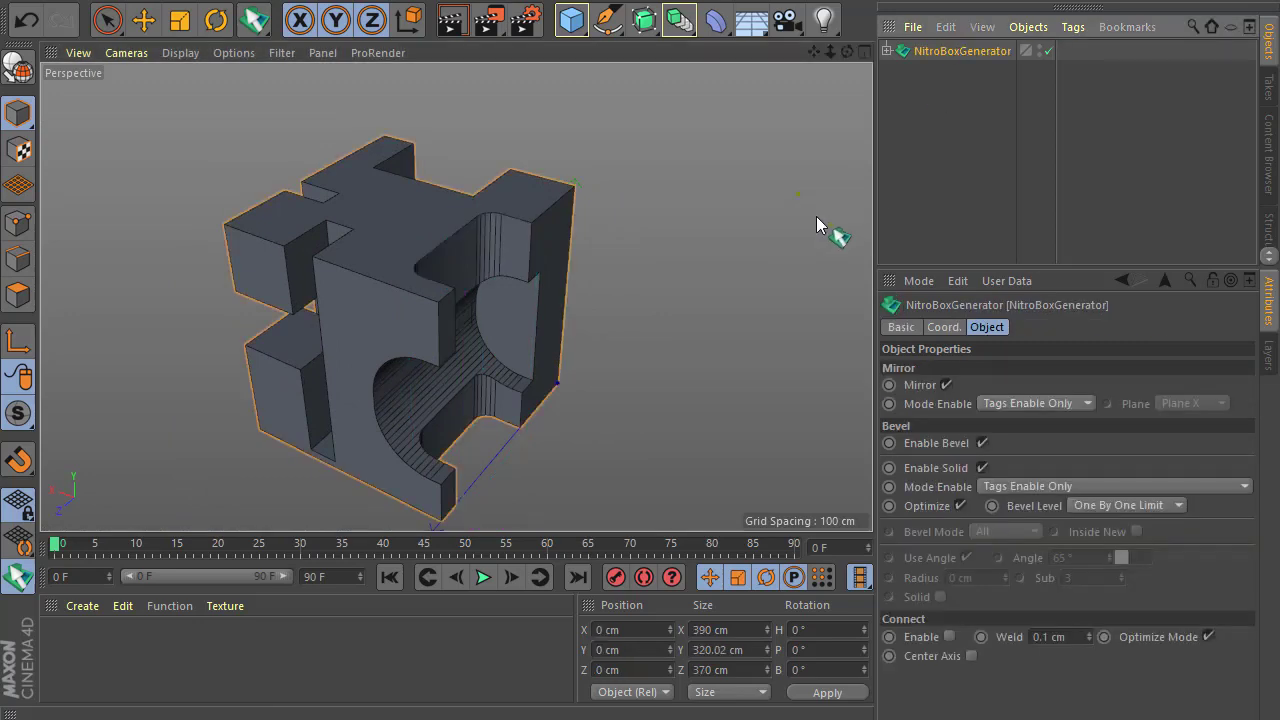
# Step: Set the generator's bevel Mode Enable to No Tags with a 4 cm radius
pyautogui.click(1010, 486)
pyautogui.click(1007, 502)
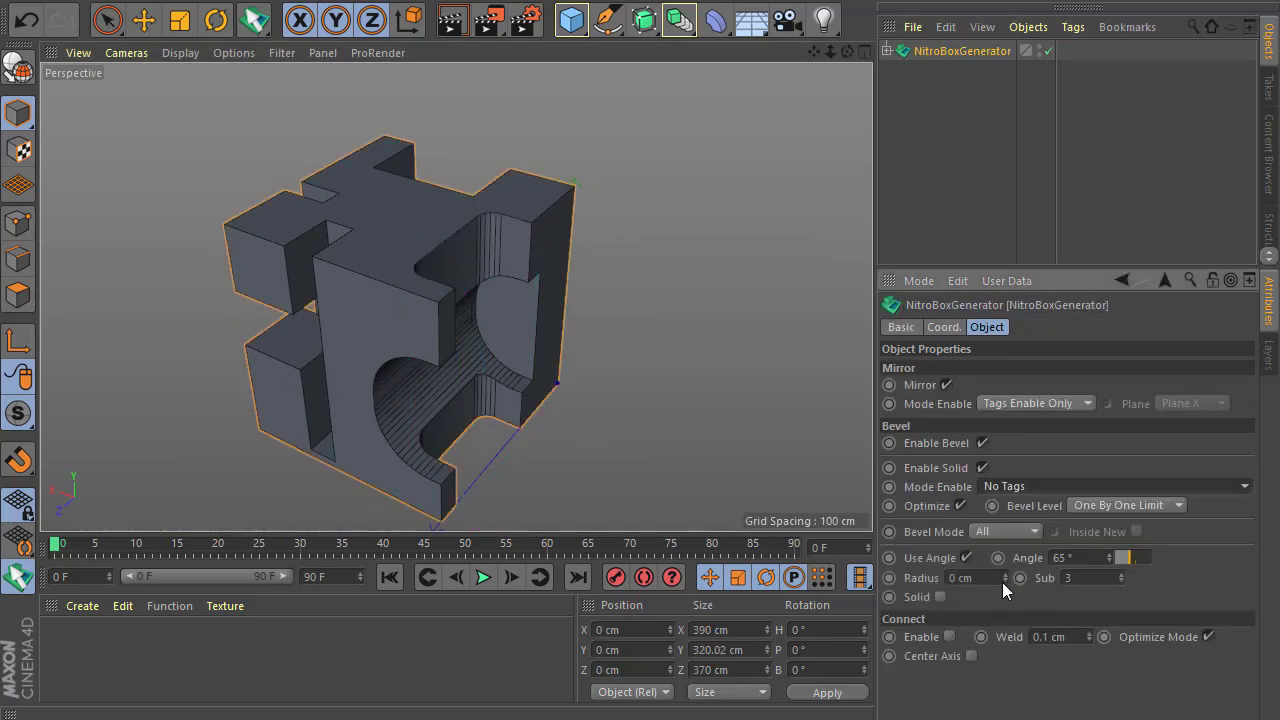
pyautogui.moveTo(1004, 578); pyautogui.dragTo(1030, 578)
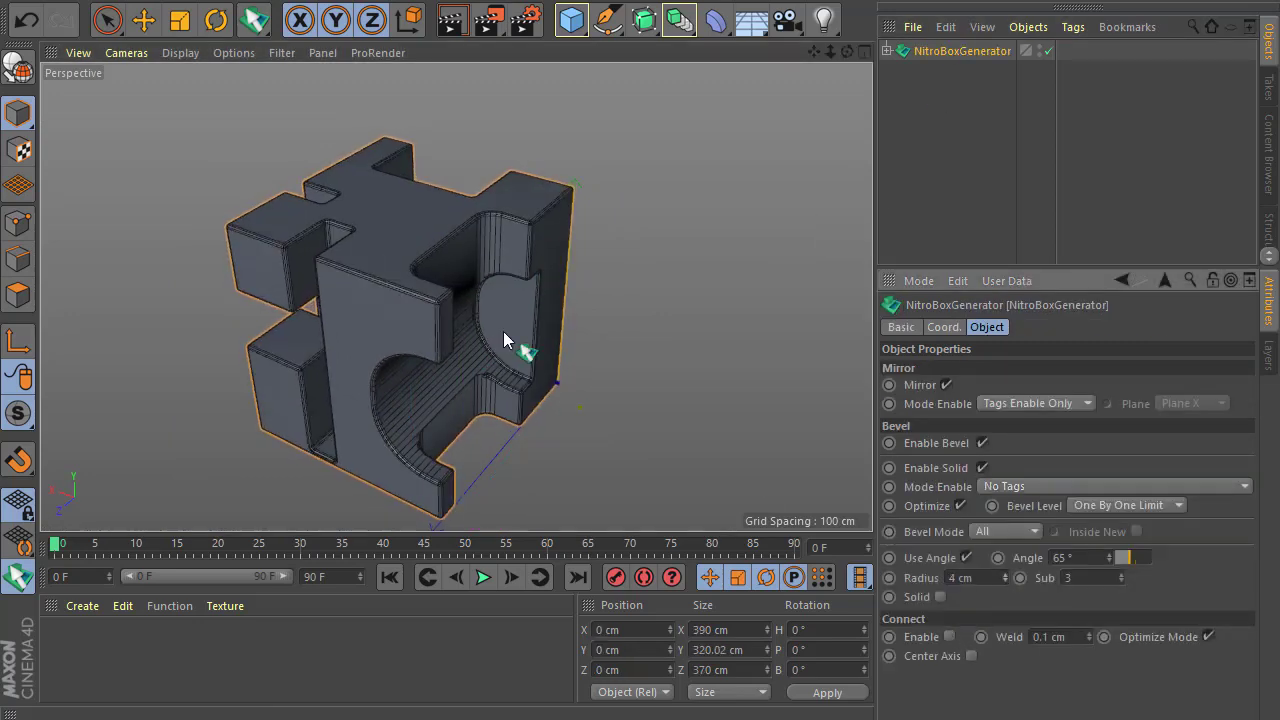
pyautogui.moveTo(503, 331)
pyautogui.keyDown('alt'); pyautogui.mouseDown()
pyautogui.moveTo(265, 340)
pyautogui.moveTo(590, 305)
pyautogui.mouseUp(); pyautogui.keyUp('alt')
# Step: Cut a 70 × 50 cm slot with one curved side at the block's corner
pyautogui.moveTo(510, 263); pyautogui.dragTo(565, 273)
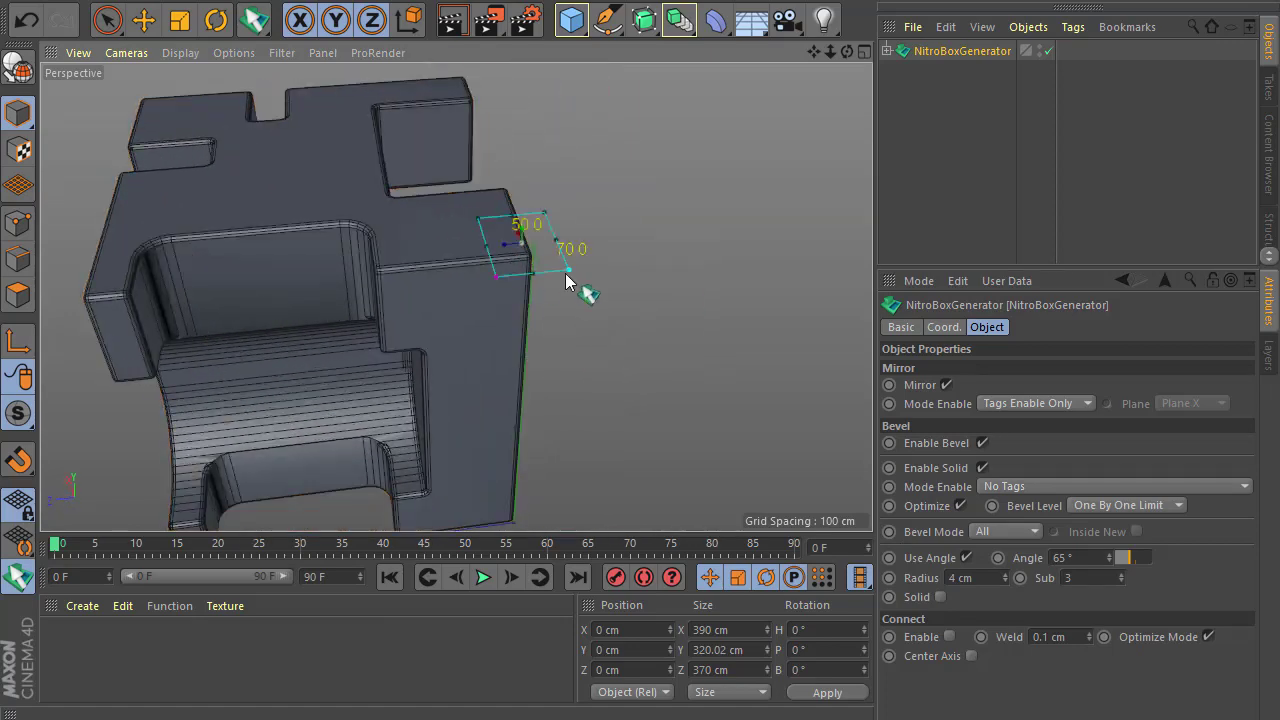
pyautogui.moveTo(521, 408)
pyautogui.keyDown('alt'); pyautogui.mouseDown()
pyautogui.moveTo(451, 263)
pyautogui.moveTo(538, 229)
pyautogui.mouseUp(); pyautogui.keyUp('alt')
pyautogui.scroll(4, 457, 257)
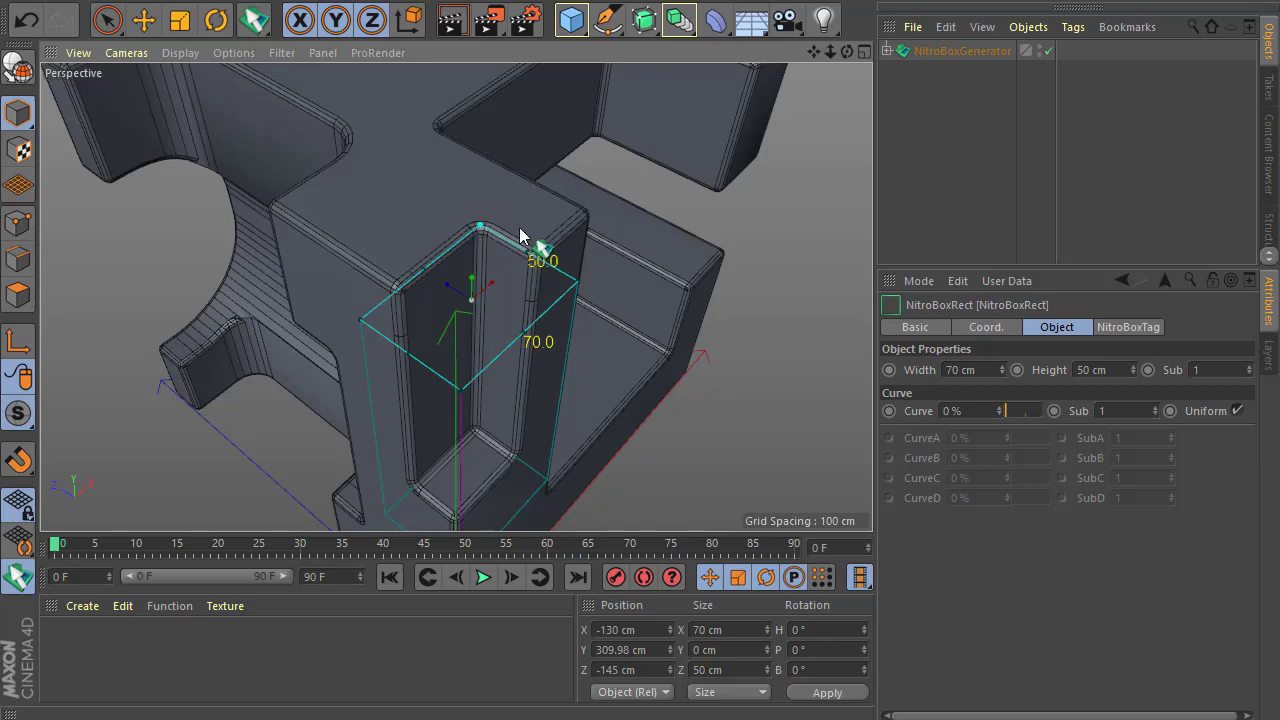
pyautogui.scroll(-5, 505, 260)
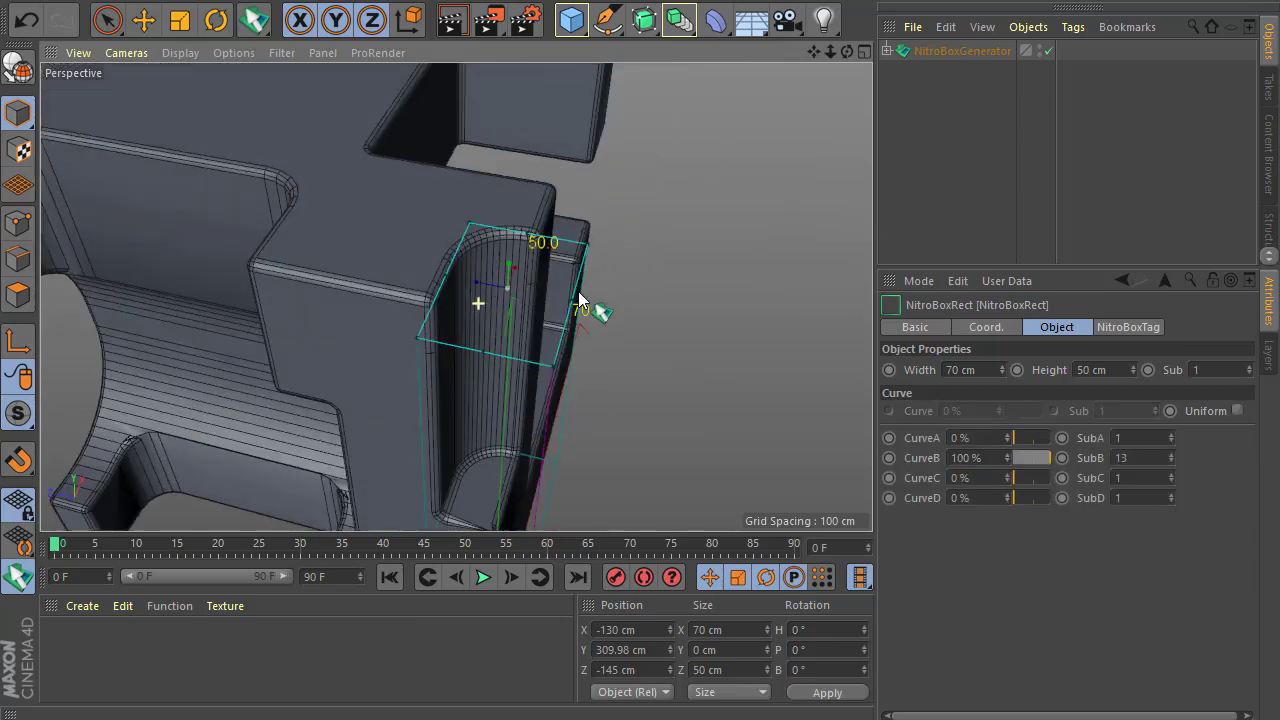
pyautogui.scroll(-3, 580, 306)
pyautogui.moveTo(560, 343)
pyautogui.keyDown('alt'); pyautogui.mouseDown()
pyautogui.moveTo(591, 391)
pyautogui.moveTo(546, 376)
pyautogui.moveTo(428, 391)
pyautogui.moveTo(243, 363)
pyautogui.moveTo(410, 345)
pyautogui.mouseUp(); pyautogui.keyUp('alt')
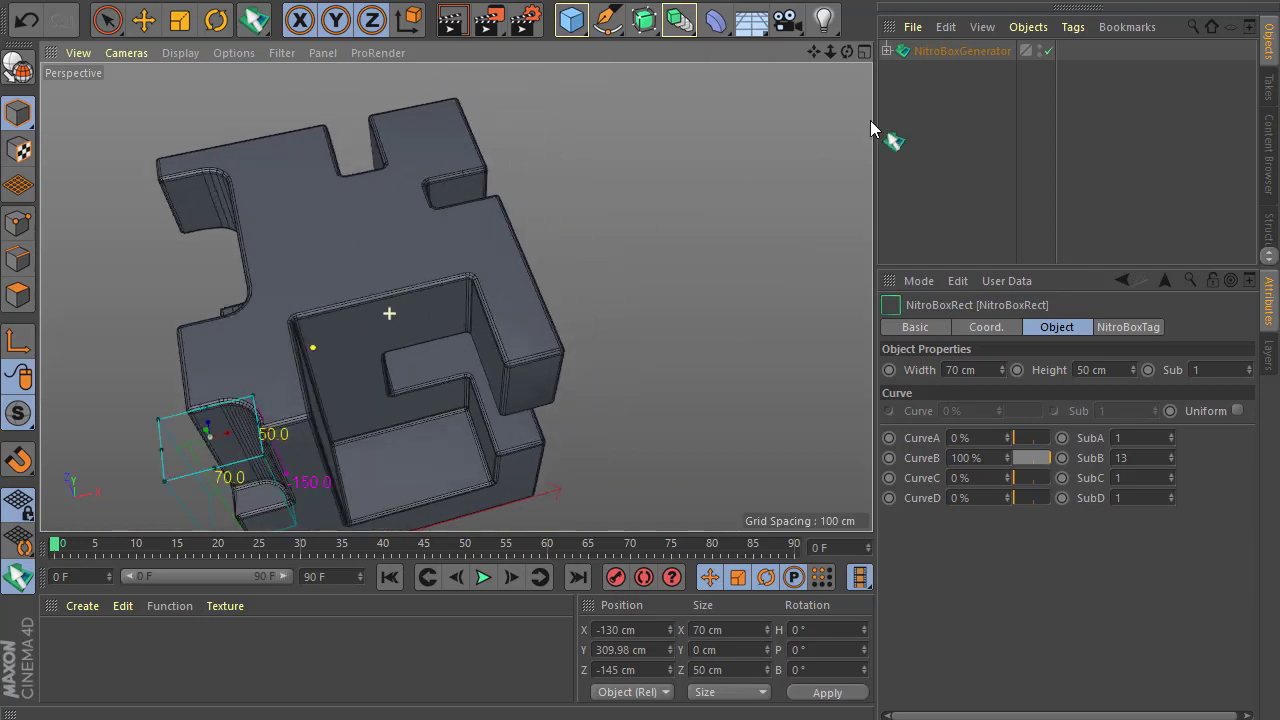
pyautogui.click(955, 51)
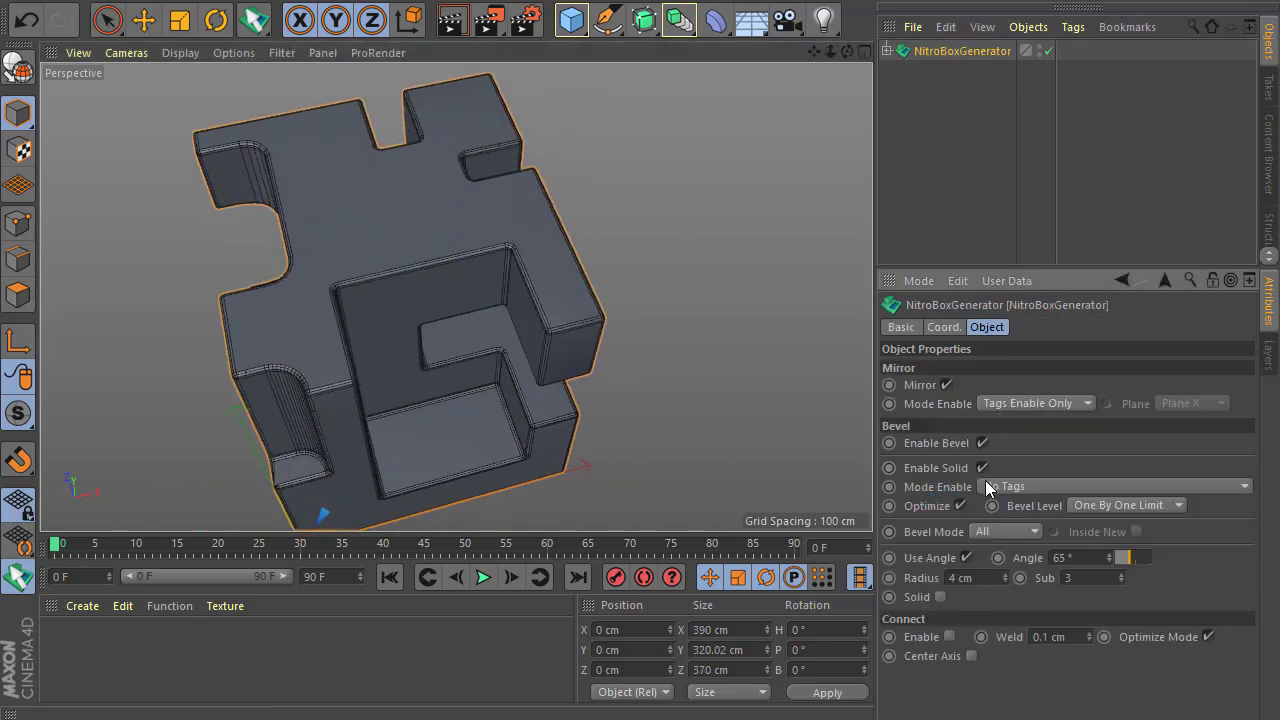
# Step: Set the generator's bevel Mode Enable to Tags Apply and Bevel Level to All
pyautogui.click(990, 486)
pyautogui.click(1012, 524)
pyautogui.keyDown('alt'); pyautogui.moveTo(549, 376); pyautogui.dragTo(458, 420); pyautogui.keyUp('alt')
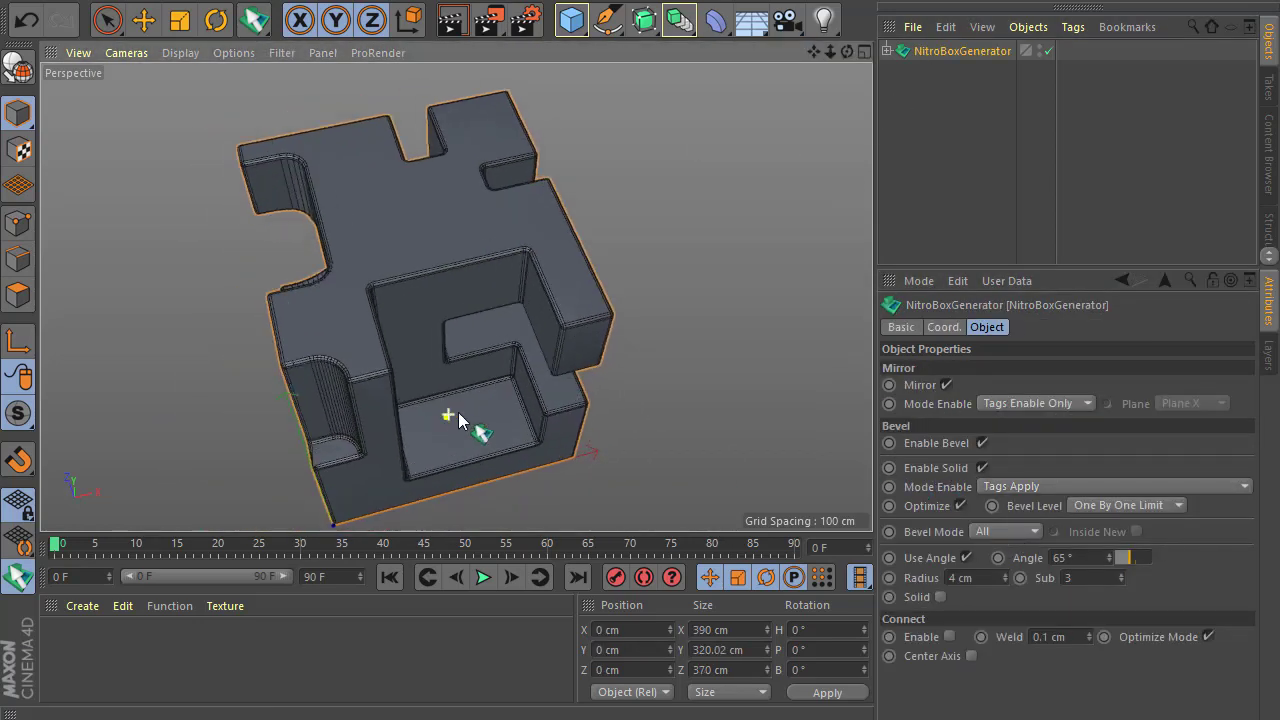
pyautogui.click(1120, 505)
pyautogui.click(1086, 523)
pyautogui.moveTo(594, 366)
pyautogui.keyDown('alt'); pyautogui.mouseDown()
pyautogui.moveTo(374, 354)
pyautogui.moveTo(455, 303)
pyautogui.moveTo(326, 373)
pyautogui.moveTo(423, 371)
pyautogui.moveTo(448, 325)
pyautogui.moveTo(533, 290)
pyautogui.mouseUp(); pyautogui.keyUp('alt')
pyautogui.scroll(3, 448, 325)
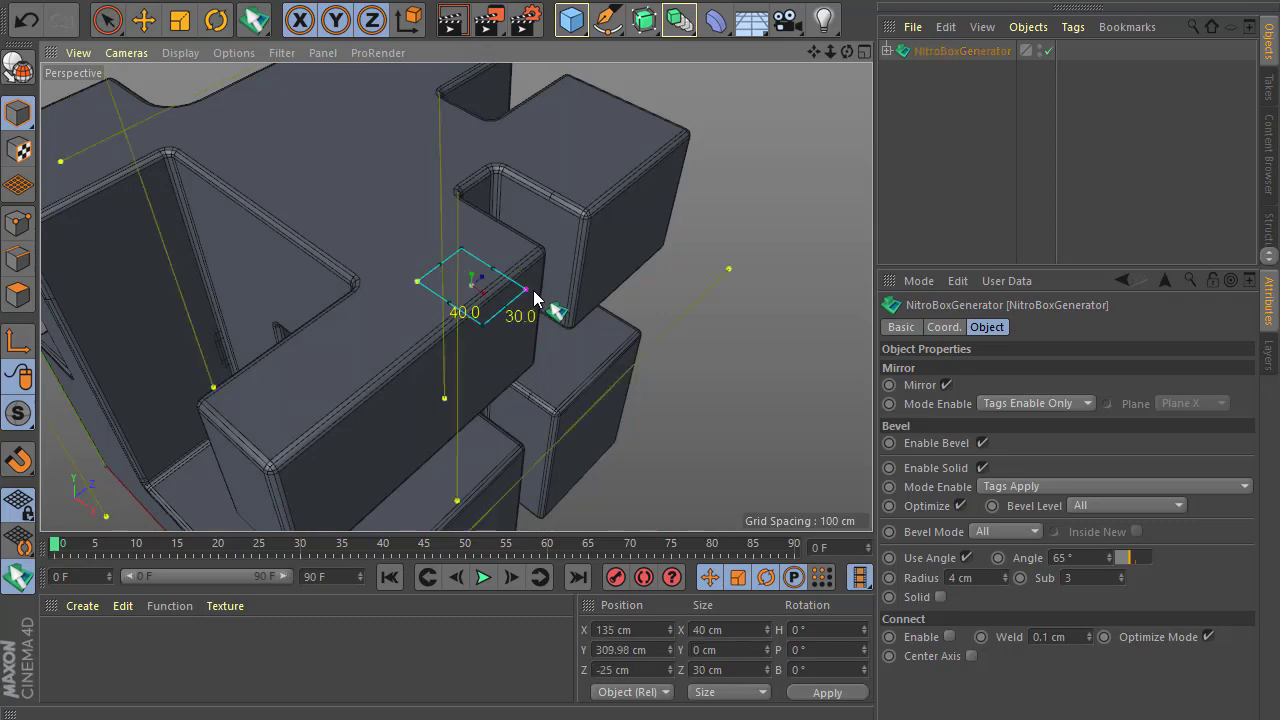
# Step: Cut a 70 × 40 cm round-ended slot and a 60 × 70 cm pocket into the top
pyautogui.click(530, 396)
pyautogui.keyDown('alt'); pyautogui.moveTo(530, 396); pyautogui.dragTo(443, 260); pyautogui.keyUp('alt')
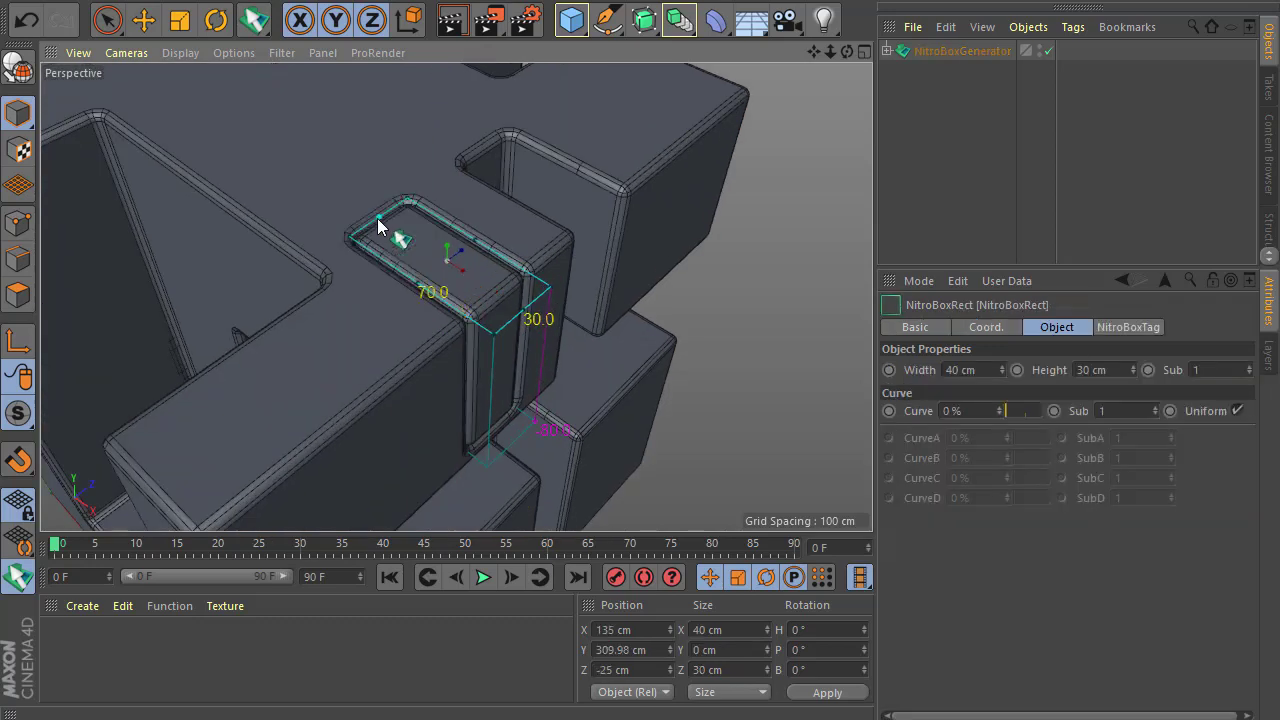
pyautogui.moveTo(386, 228); pyautogui.dragTo(417, 232)
pyautogui.keyDown('alt'); pyautogui.moveTo(375, 341); pyautogui.dragTo(465, 320); pyautogui.keyUp('alt')
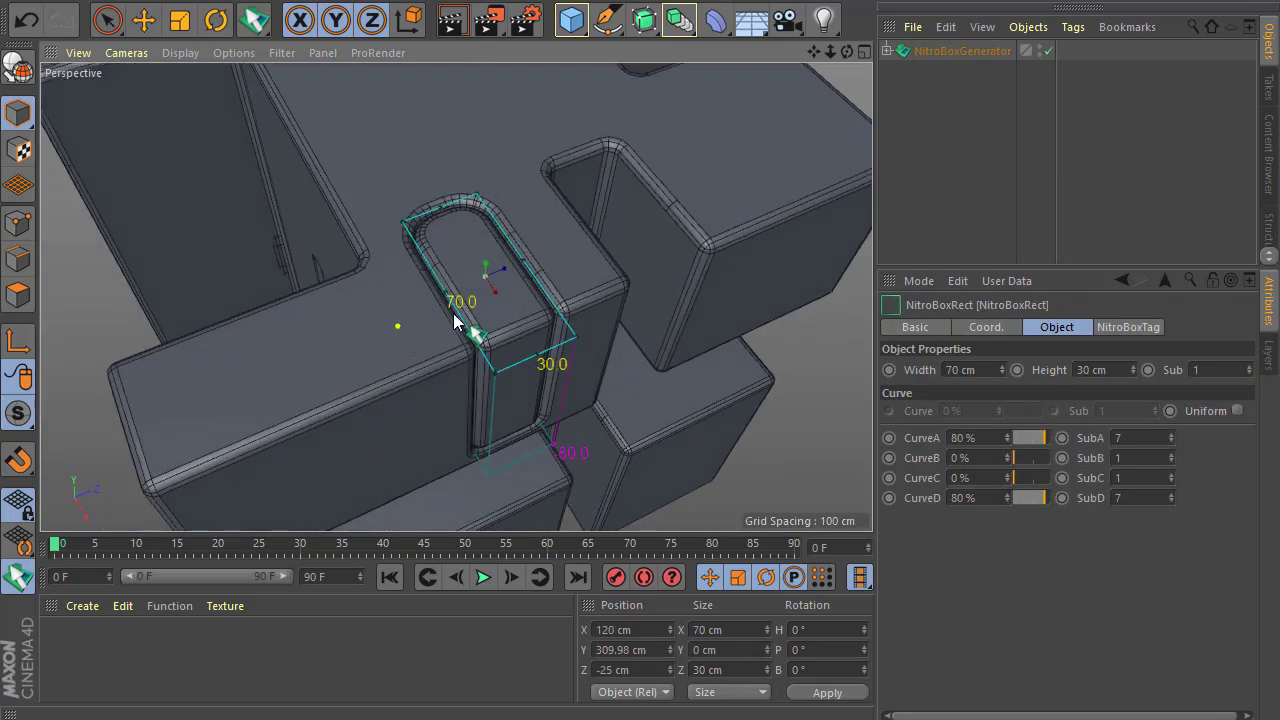
pyautogui.moveTo(530, 278)
pyautogui.mouseDown()
pyautogui.moveTo(571, 271)
pyautogui.moveTo(400, 316)
pyautogui.moveTo(171, 322)
pyautogui.moveTo(493, 333)
pyautogui.mouseUp()
pyautogui.moveTo(441, 290)
pyautogui.keyDown('alt'); pyautogui.mouseDown()
pyautogui.moveTo(484, 383)
pyautogui.moveTo(497, 302)
pyautogui.mouseUp(); pyautogui.keyUp('alt')
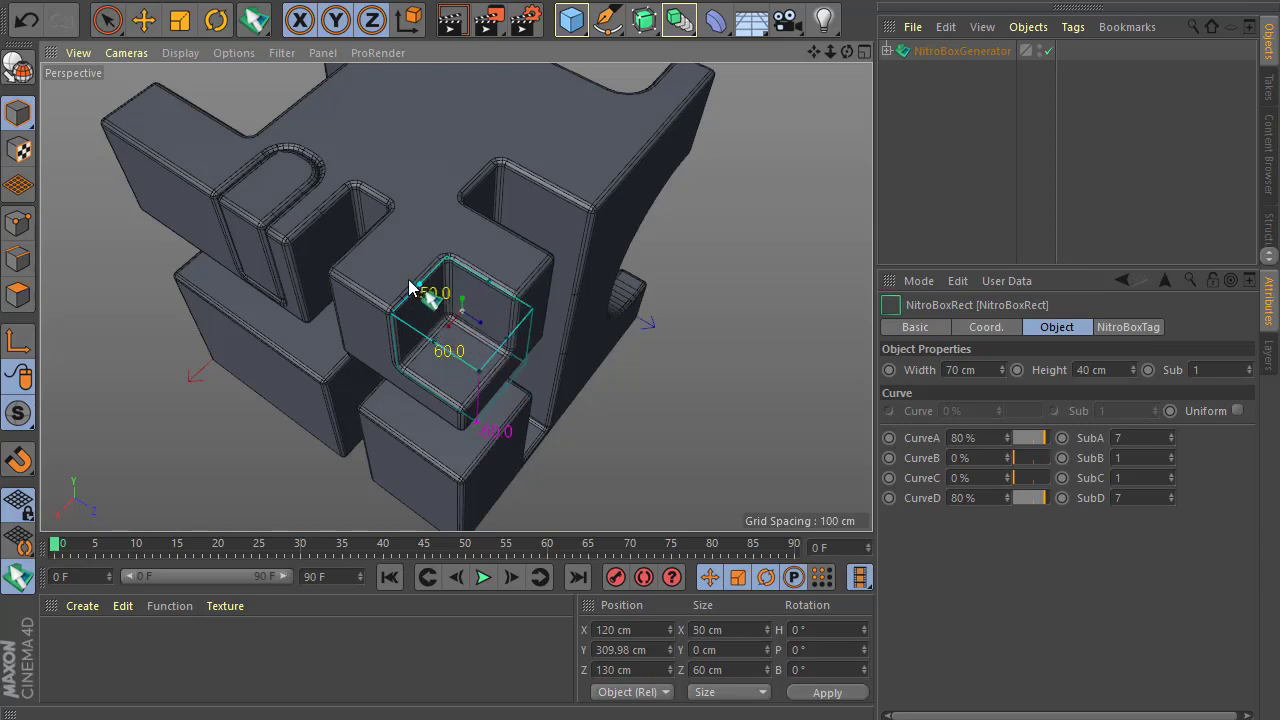
pyautogui.moveTo(434, 289)
pyautogui.mouseDown()
pyautogui.moveTo(423, 286)
pyautogui.moveTo(429, 358)
pyautogui.mouseUp()
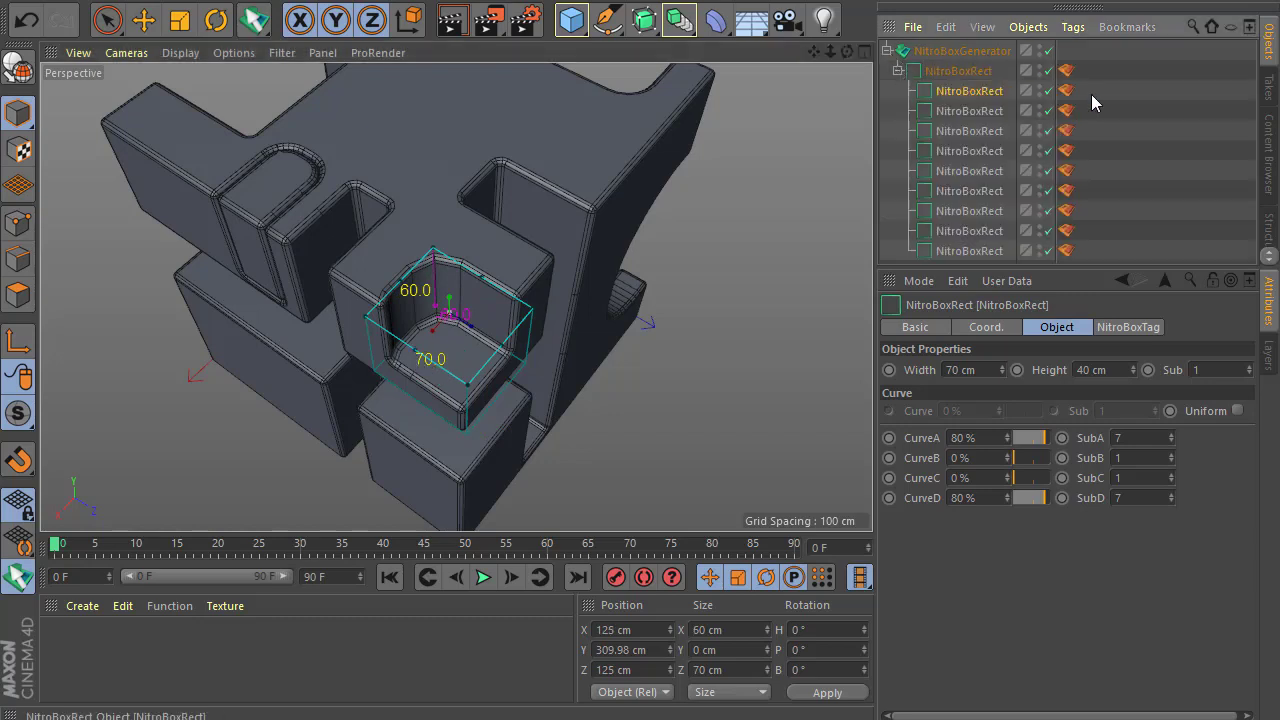
# Step: Enable a Solid bevel with a 3 cm radius on the inset box's NitroBoxTag
pyautogui.click(1065, 90)
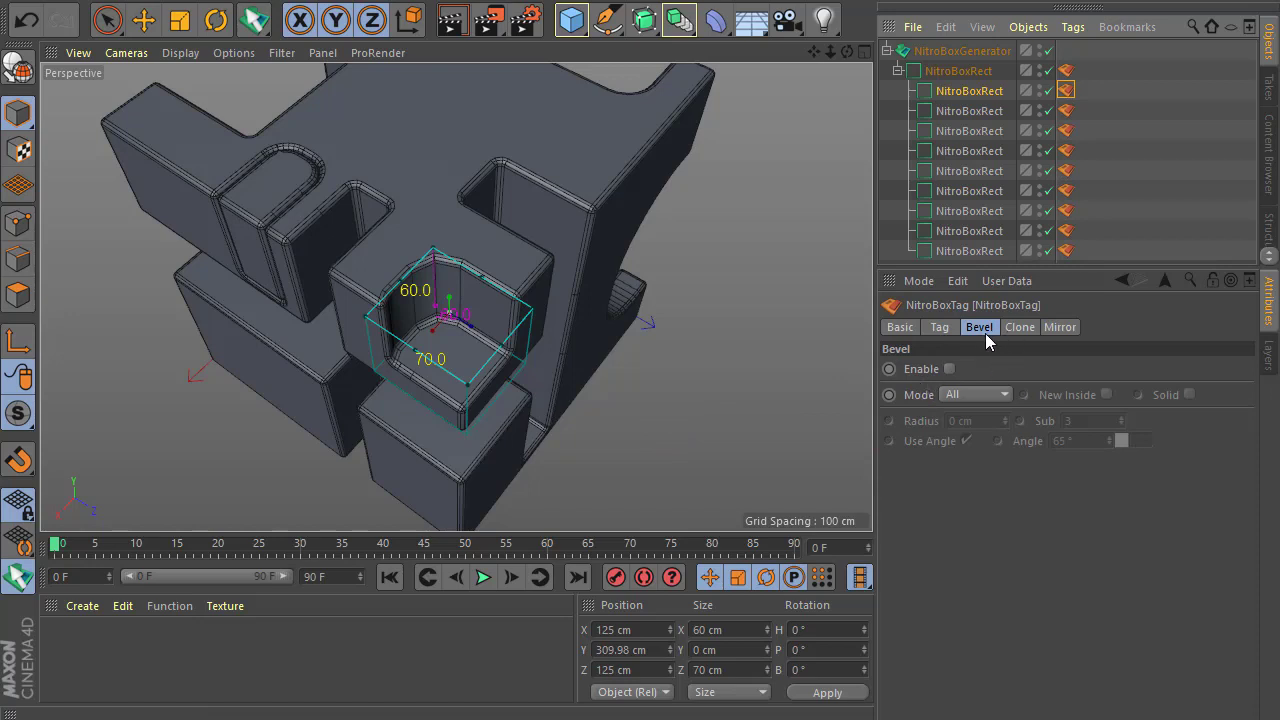
pyautogui.click(947, 369)
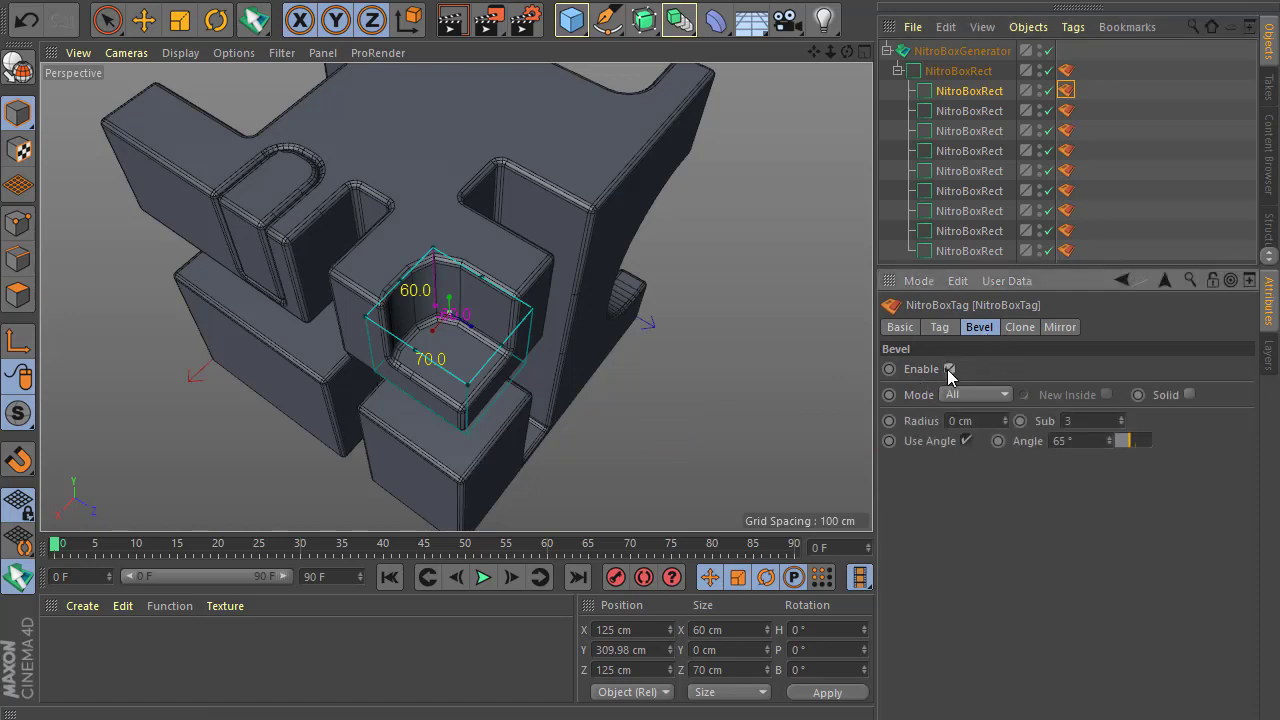
pyautogui.click(1188, 394)
pyautogui.moveTo(1005, 420); pyautogui.dragTo(1005, 405)
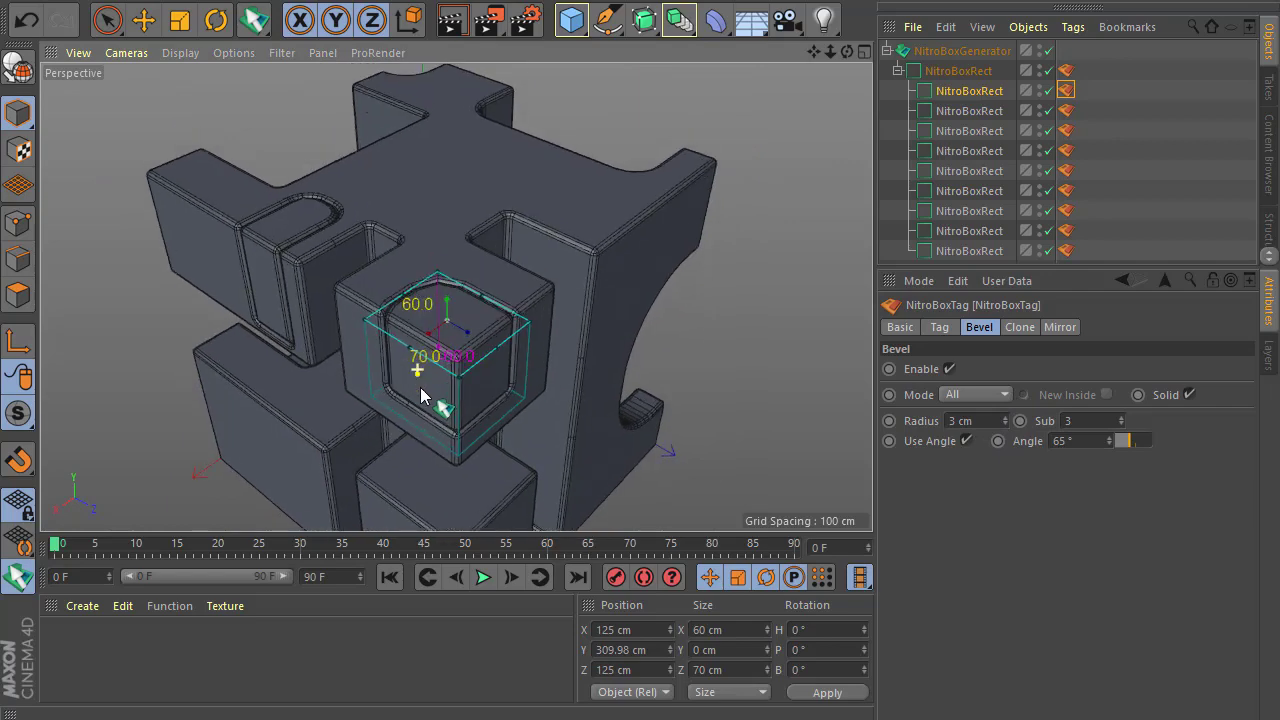
# Step: Create a new material and make it red at 75% saturation and value
pyautogui.doubleClick(121, 662)
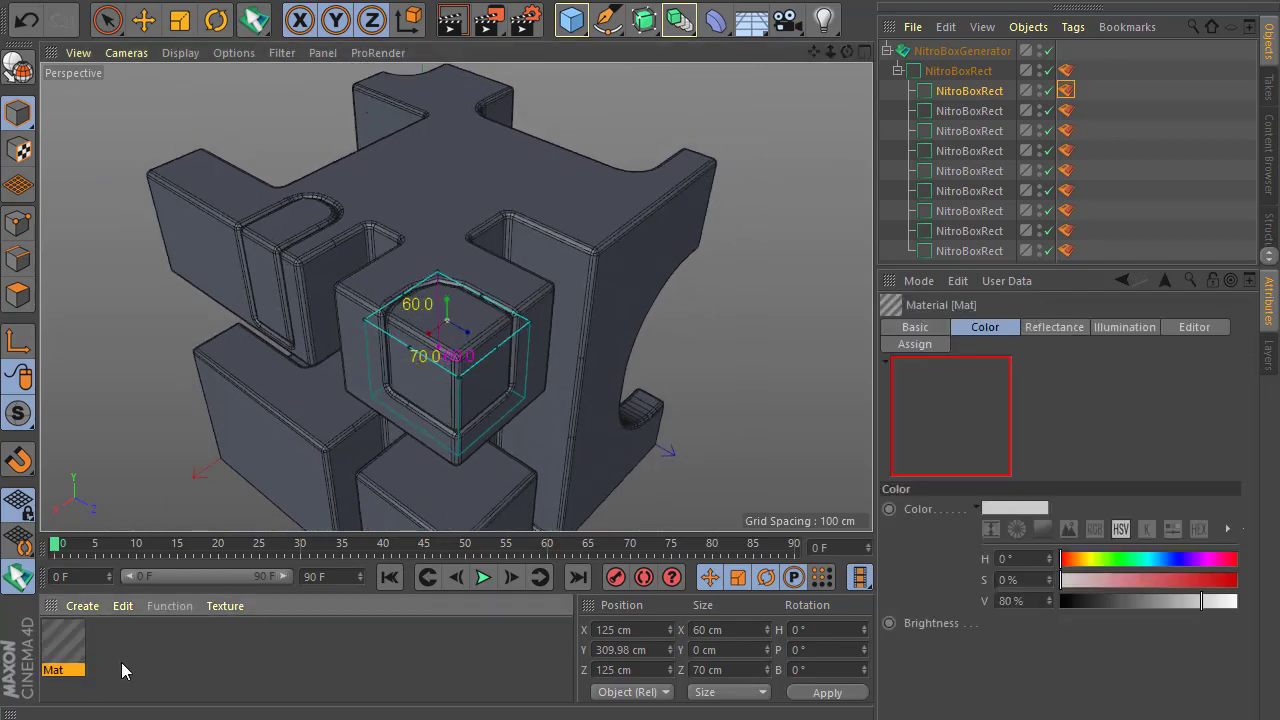
pyautogui.doubleClick(63, 648)
pyautogui.click(864, 221)
pyautogui.click(864, 242)
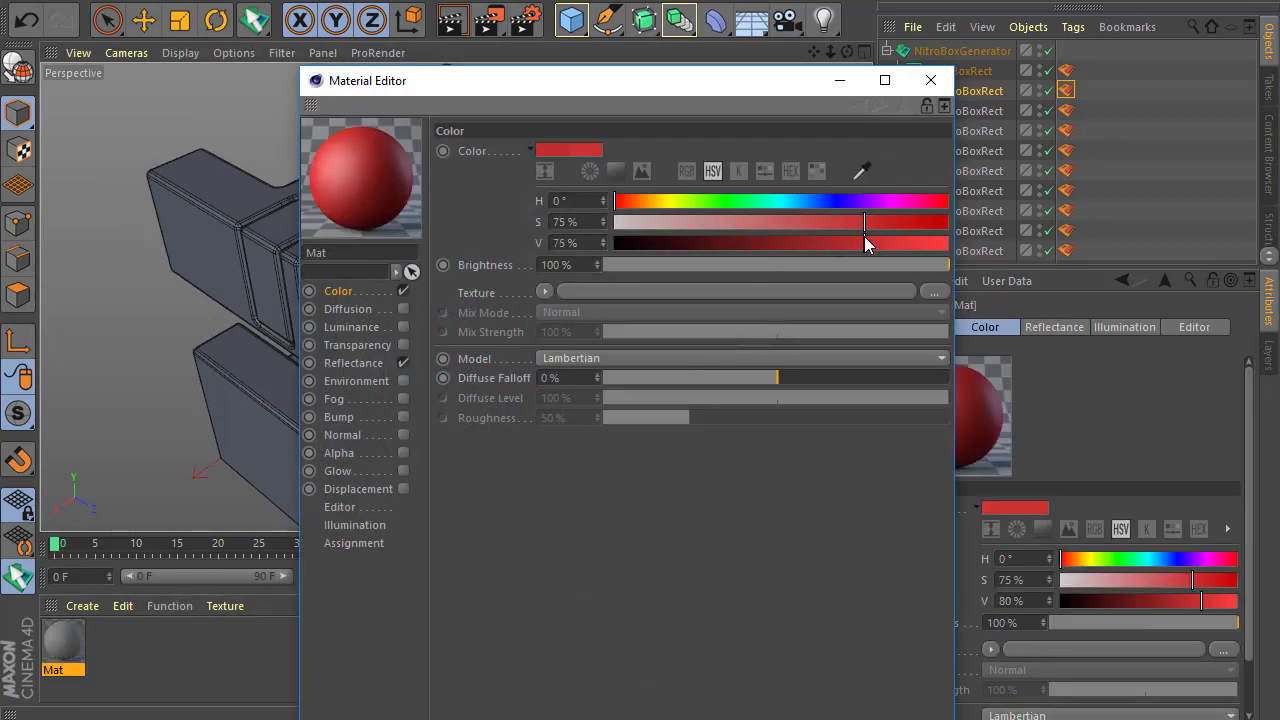
pyautogui.click(930, 80)
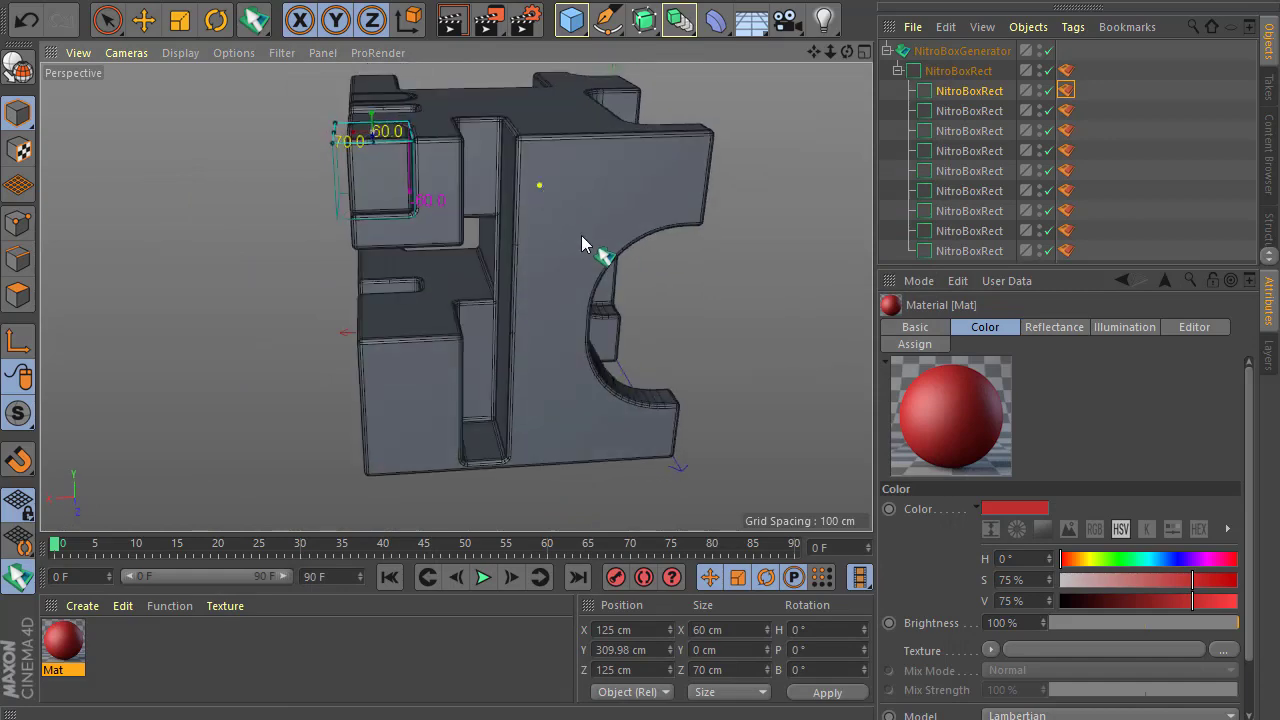
# Step: Cut a 40 × 50 recess 30 deep into the side face and fully round one corner
pyautogui.click(592, 248)
pyautogui.keyDown('alt'); pyautogui.moveTo(437, 329); pyautogui.dragTo(479, 291); pyautogui.keyUp('alt')
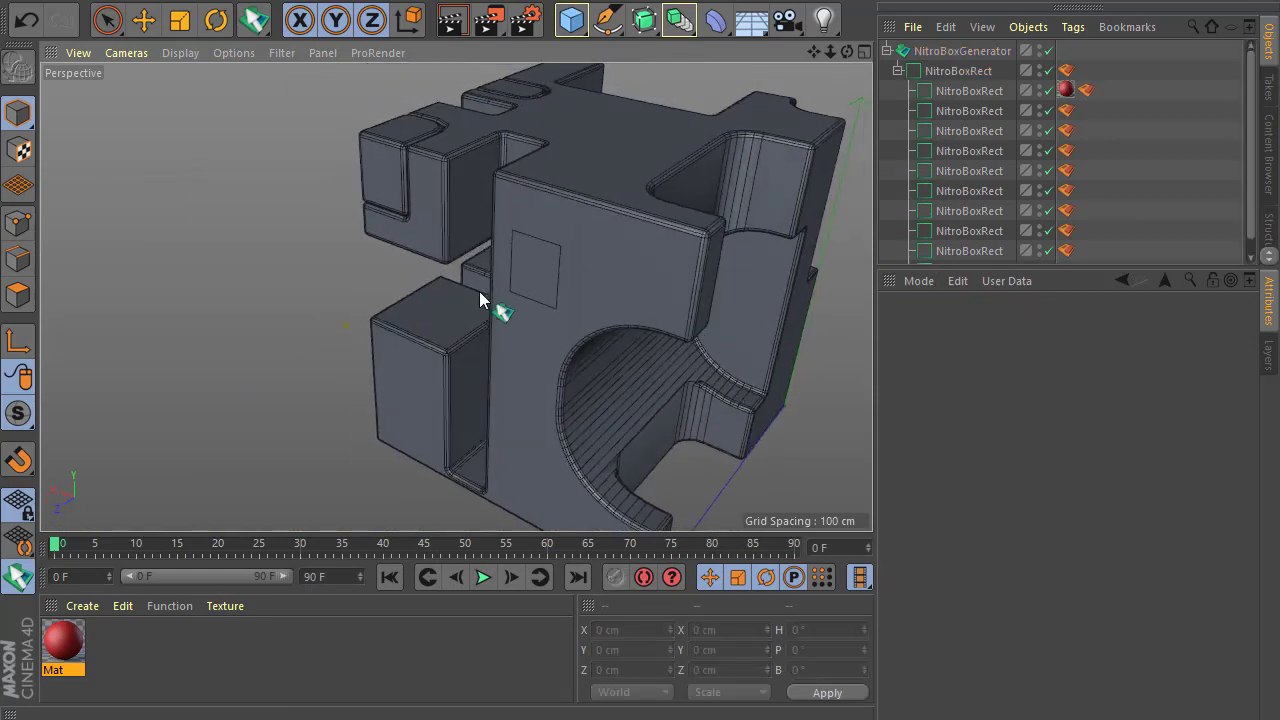
pyautogui.scroll(5, 571, 257)
pyautogui.moveTo(559, 253)
pyautogui.mouseDown()
pyautogui.moveTo(737, 183)
pyautogui.moveTo(581, 255)
pyautogui.moveTo(661, 332)
pyautogui.moveTo(478, 276)
pyautogui.mouseUp()
pyautogui.scroll(3, 470, 232)
pyautogui.moveTo(470, 232)
pyautogui.mouseDown()
pyautogui.moveTo(542, 222)
pyautogui.moveTo(423, 303)
pyautogui.moveTo(559, 386)
pyautogui.moveTo(429, 328)
pyautogui.moveTo(428, 362)
pyautogui.mouseUp()
# Step: Set the generator's bevel level to One By One Limit
pyautogui.click(961, 51)
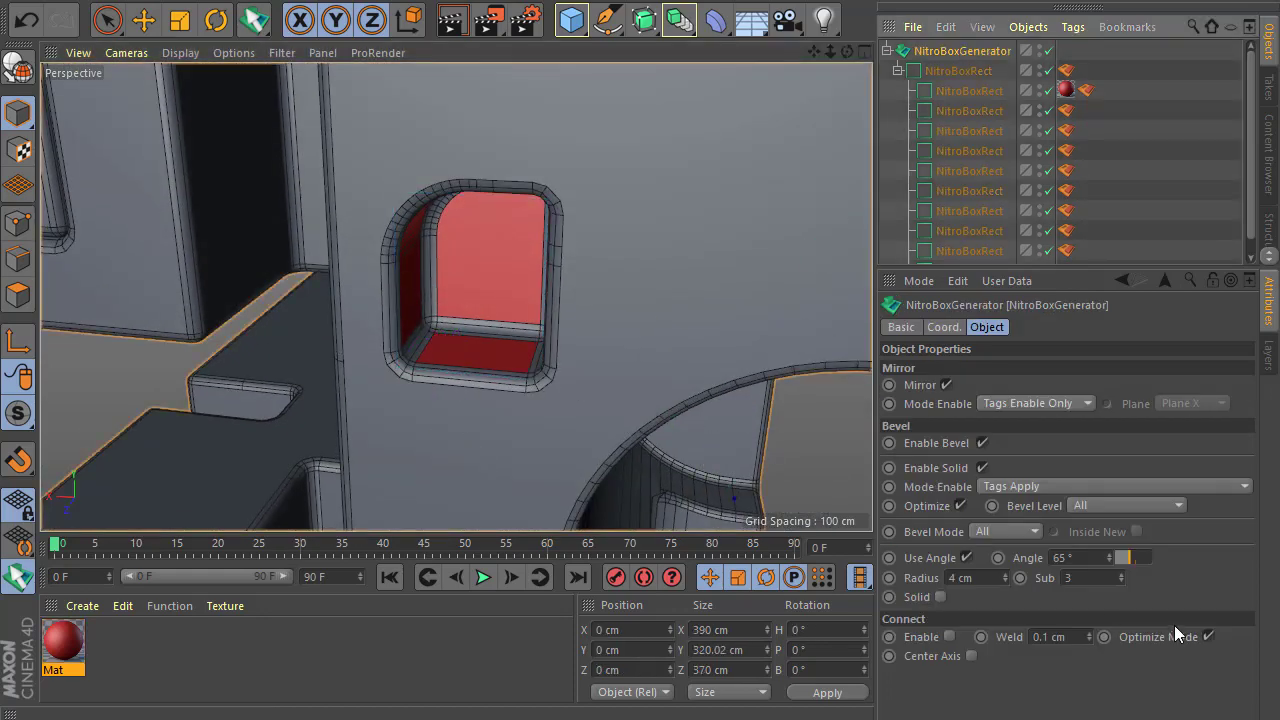
pyautogui.click(1101, 505)
pyautogui.click(1103, 566)
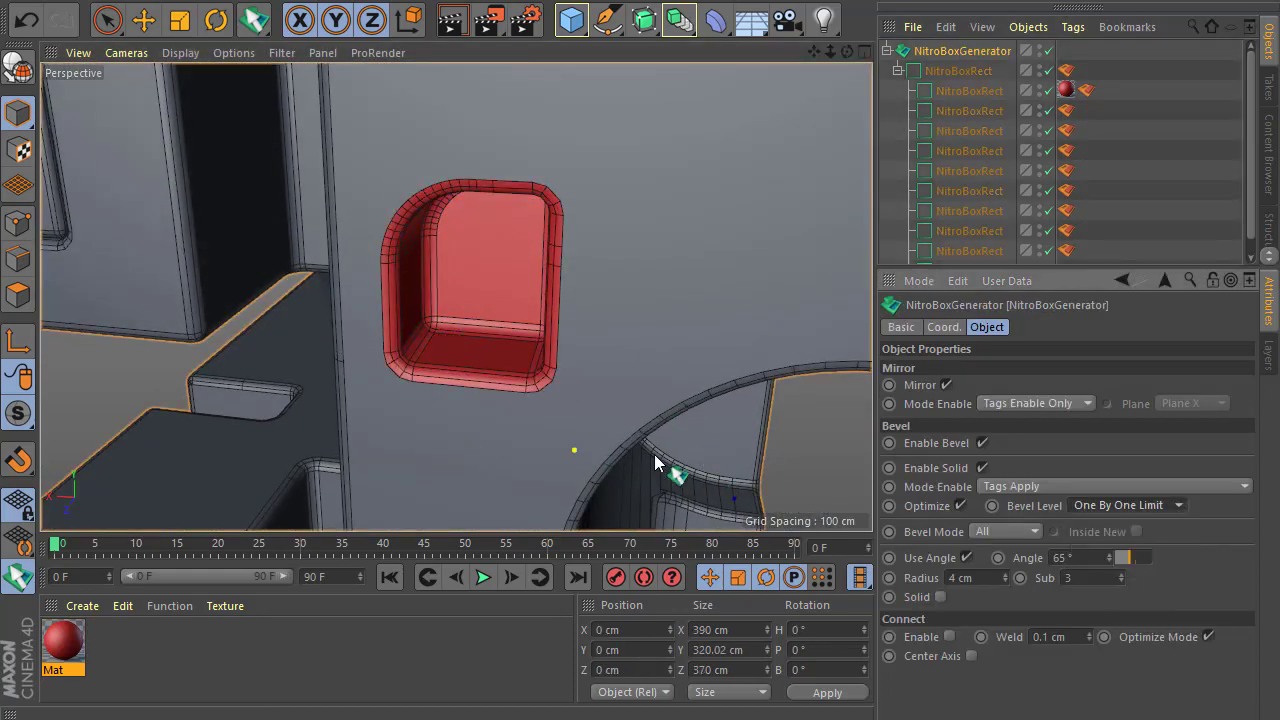
# Step: Deepen the red recess to 100
pyautogui.moveTo(654, 463)
pyautogui.keyDown('alt'); pyautogui.mouseDown()
pyautogui.moveTo(470, 371)
pyautogui.moveTo(441, 341)
pyautogui.moveTo(414, 365)
pyautogui.moveTo(486, 326)
pyautogui.mouseUp(); pyautogui.keyUp('alt')
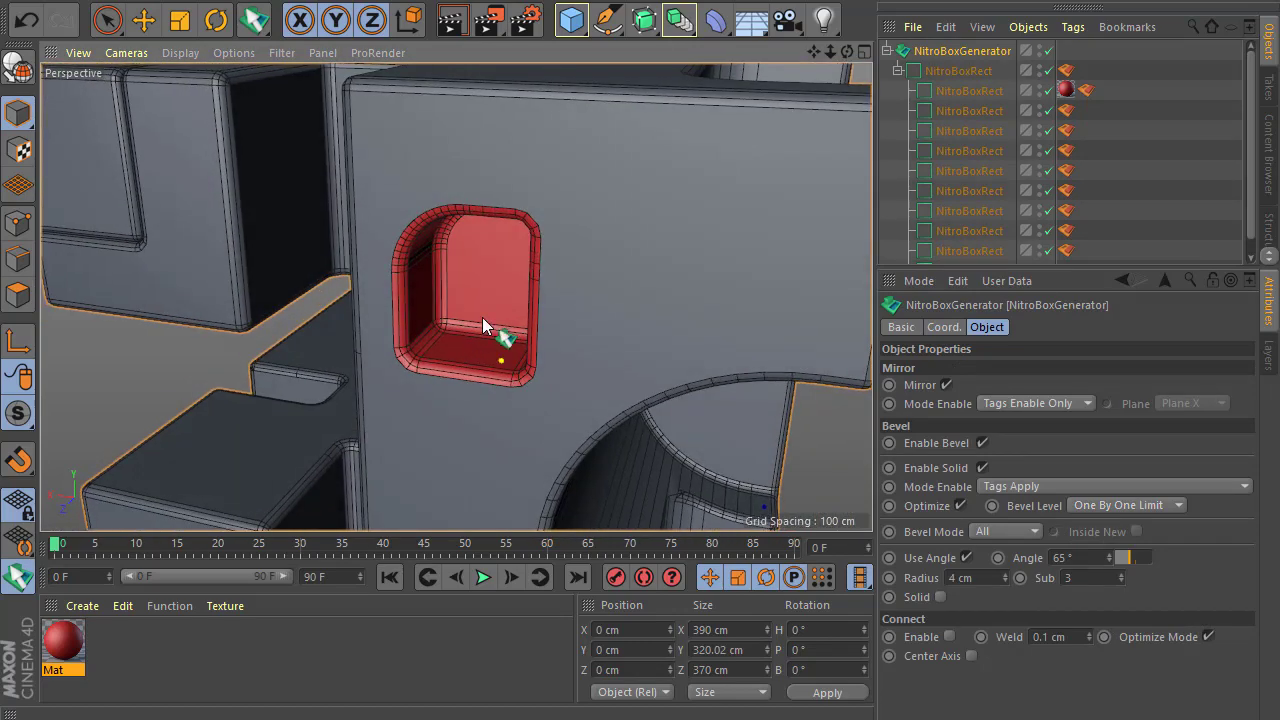
pyautogui.click(486, 326)
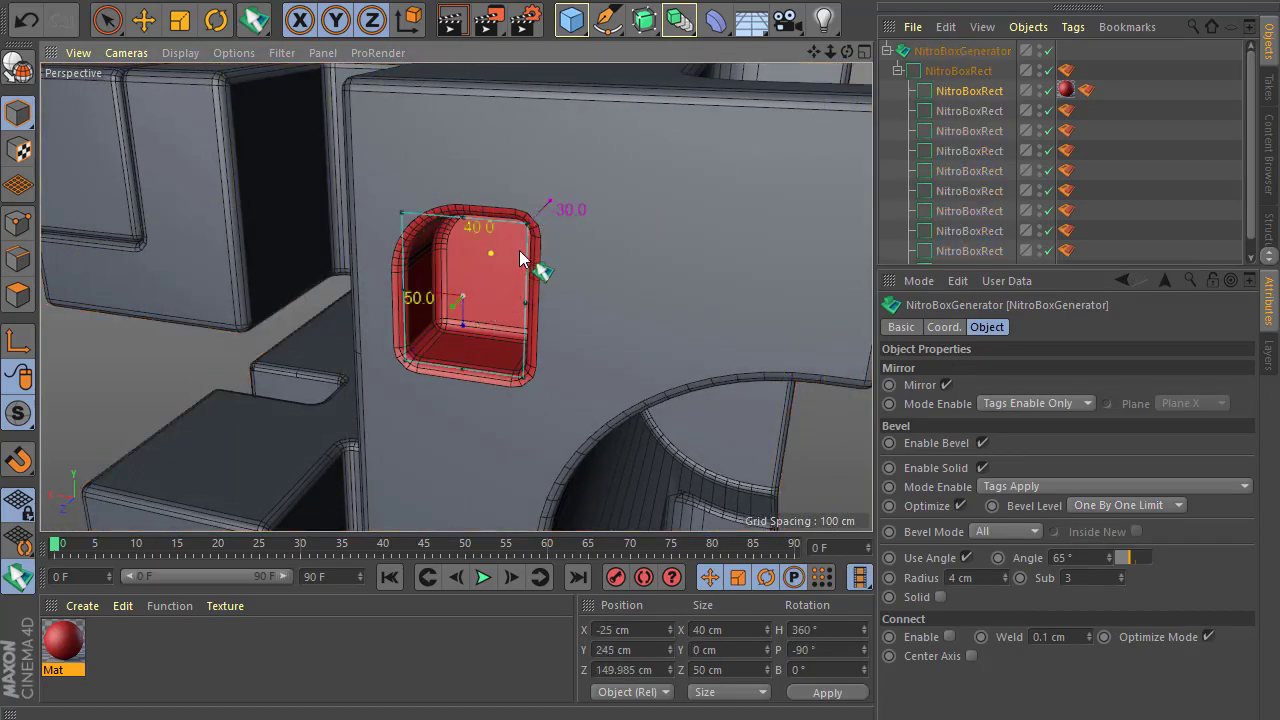
pyautogui.moveTo(547, 205); pyautogui.dragTo(602, 168)
pyautogui.scroll(-5, 384, 364)
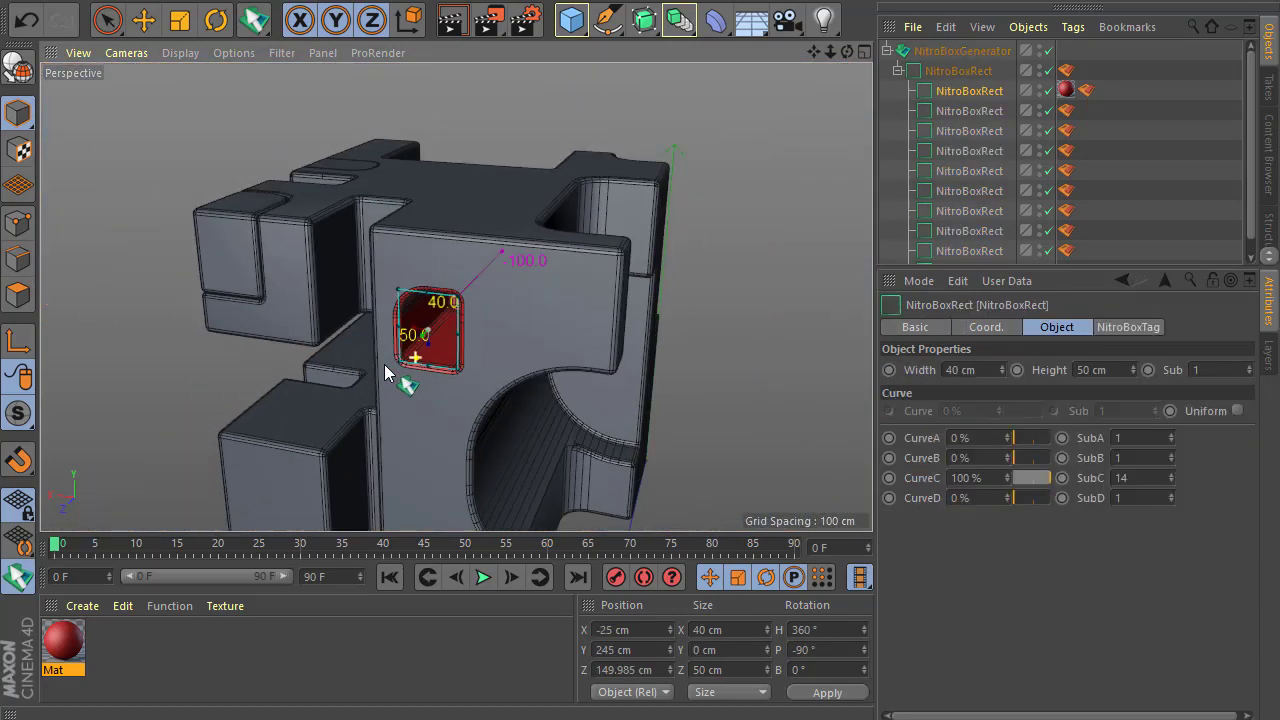
pyautogui.scroll(-3, 384, 364)
pyautogui.moveTo(489, 417)
pyautogui.keyDown('alt'); pyautogui.mouseDown()
pyautogui.moveTo(359, 433)
pyautogui.moveTo(368, 458)
pyautogui.moveTo(446, 362)
pyautogui.moveTo(445, 424)
pyautogui.moveTo(463, 450)
pyautogui.moveTo(372, 284)
pyautogui.mouseUp(); pyautogui.keyUp('alt')
pyautogui.scroll(3, 372, 284)
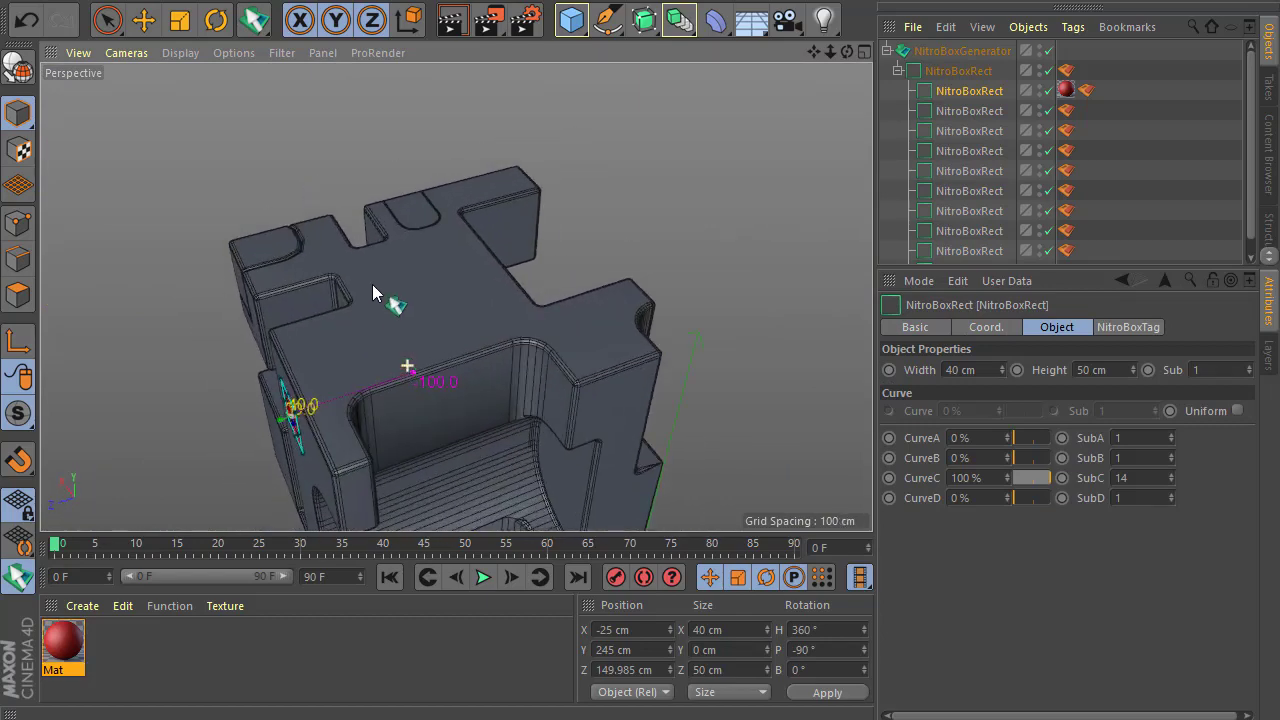
pyautogui.scroll(2, 373, 309)
# Step: Set bevel mode to Tags Enable Only and give the main shape's tag a 4 cm bevel
pyautogui.click(955, 51)
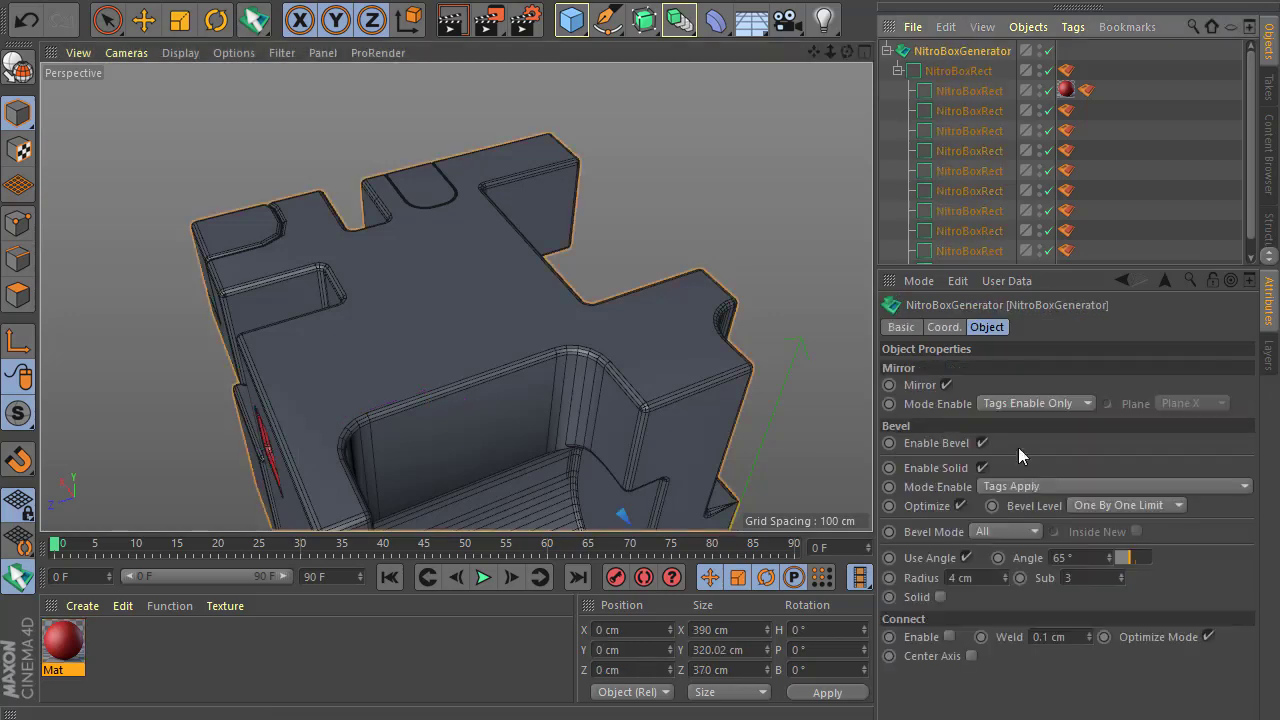
pyautogui.click(1011, 486)
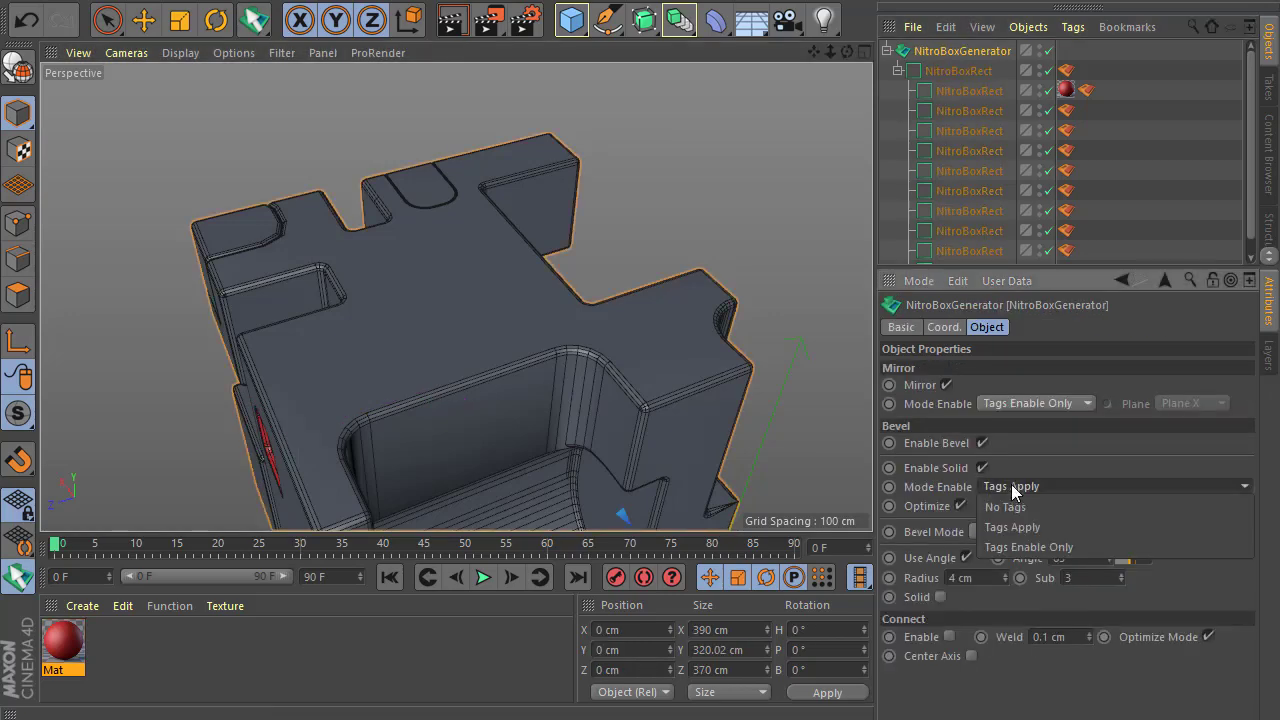
pyautogui.click(1032, 545)
pyautogui.moveTo(546, 302)
pyautogui.keyDown('alt'); pyautogui.mouseDown()
pyautogui.moveTo(599, 367)
pyautogui.moveTo(546, 401)
pyautogui.mouseUp(); pyautogui.keyUp('alt')
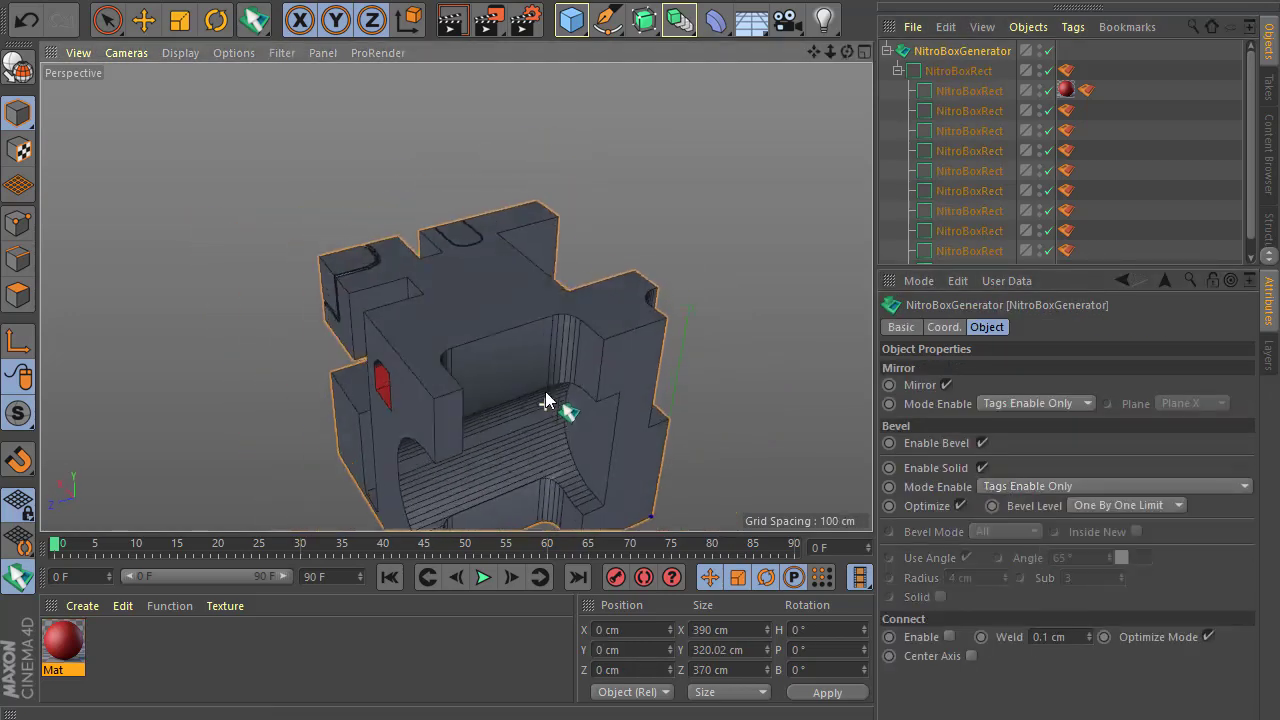
pyautogui.scroll(2, 546, 401)
pyautogui.click(1066, 110)
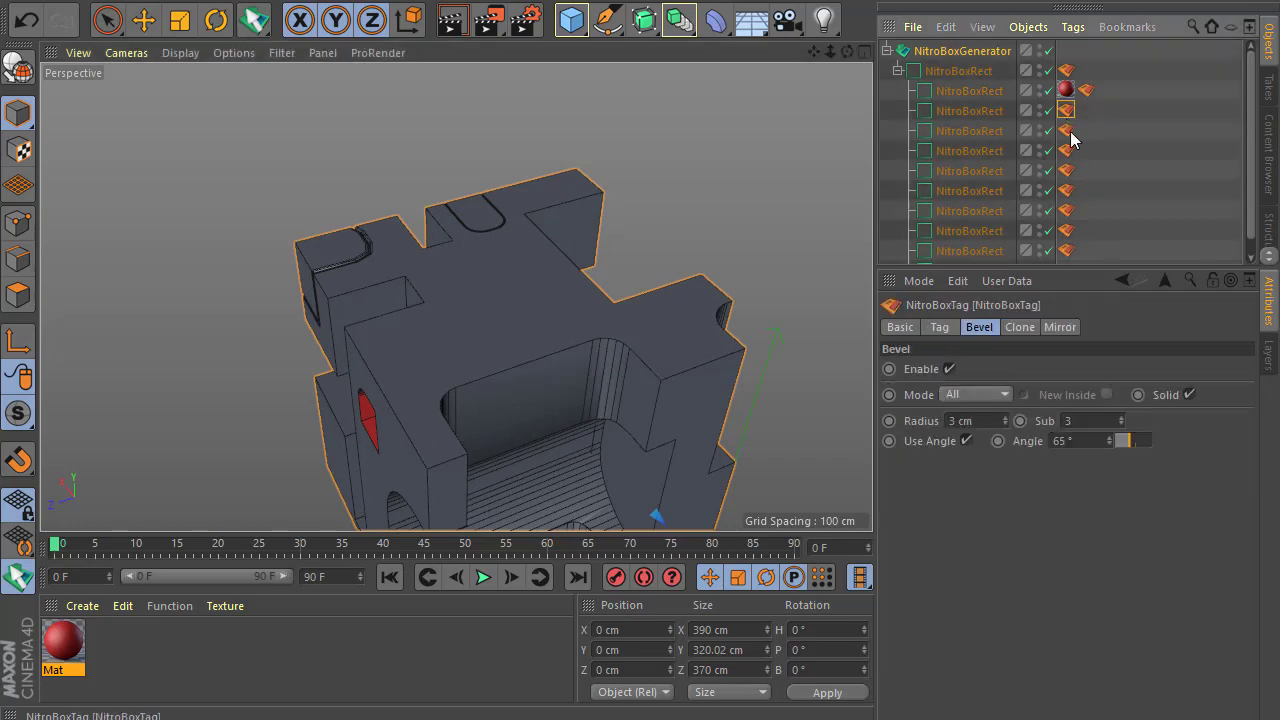
pyautogui.click(1066, 70)
pyautogui.click(991, 394)
pyautogui.click(954, 361)
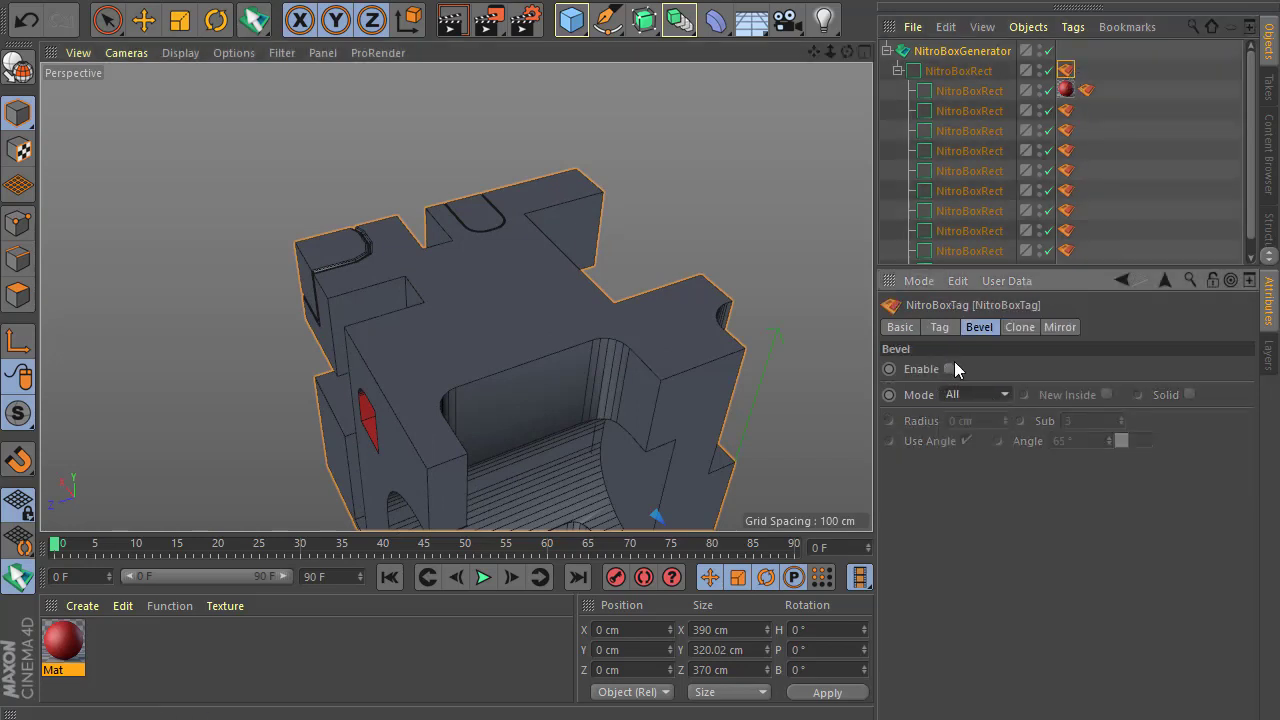
pyautogui.moveTo(1005, 420); pyautogui.dragTo(1005, 400)
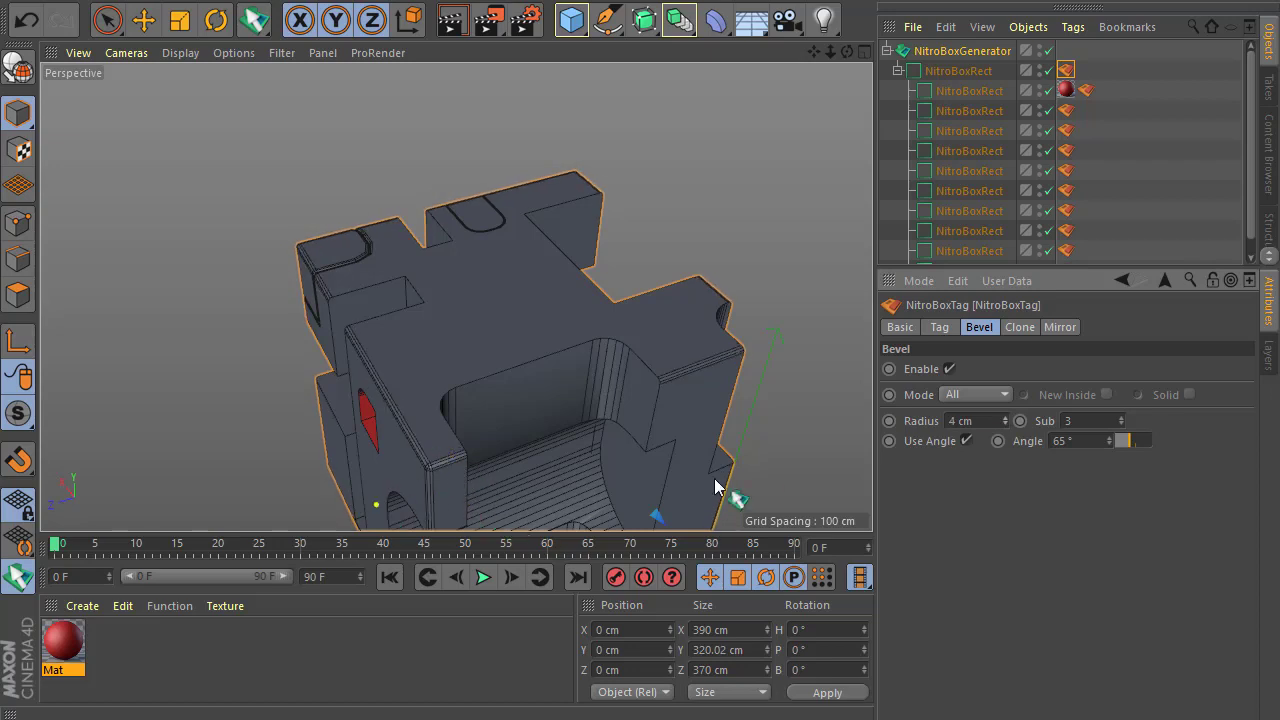
# Step: Apply a new light-grey material, Mat.1, to the main shape
pyautogui.doubleClick(113, 690)
pyautogui.moveTo(63, 645); pyautogui.dragTo(953, 72)
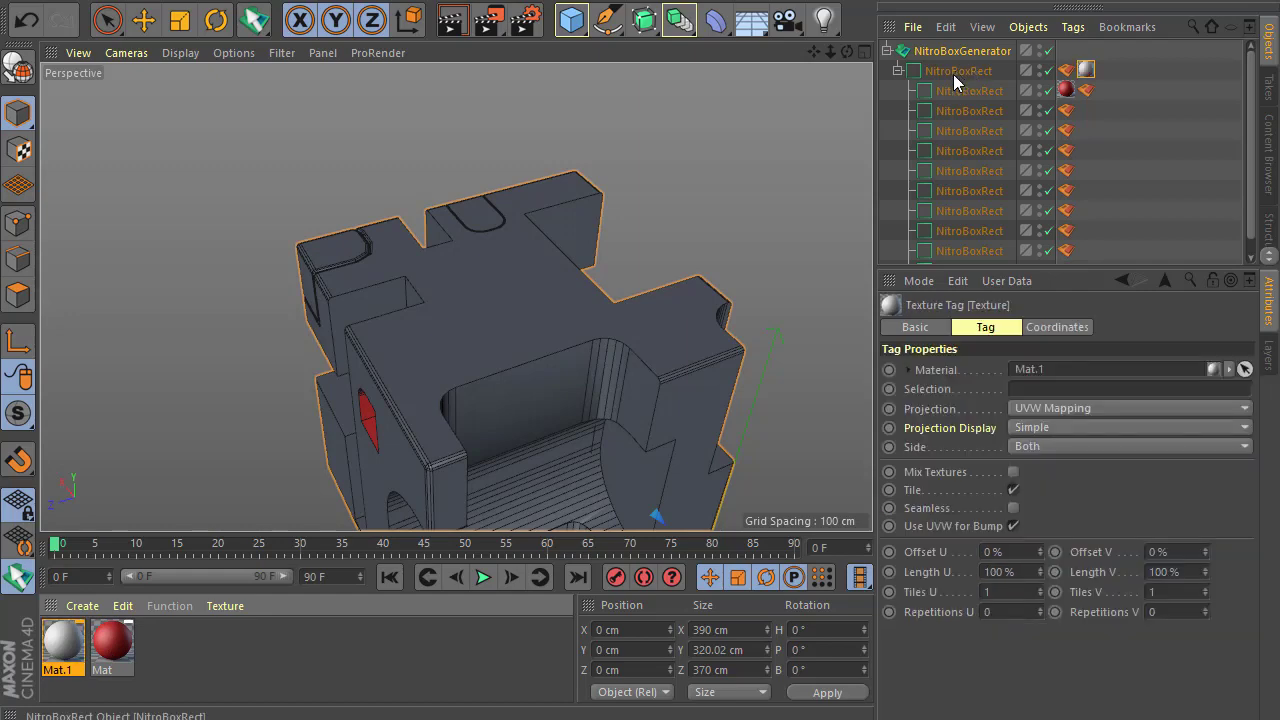
pyautogui.moveTo(704, 243)
pyautogui.keyDown('alt'); pyautogui.mouseDown()
pyautogui.moveTo(689, 270)
pyautogui.moveTo(434, 309)
pyautogui.moveTo(527, 323)
pyautogui.mouseUp(); pyautogui.keyUp('alt')
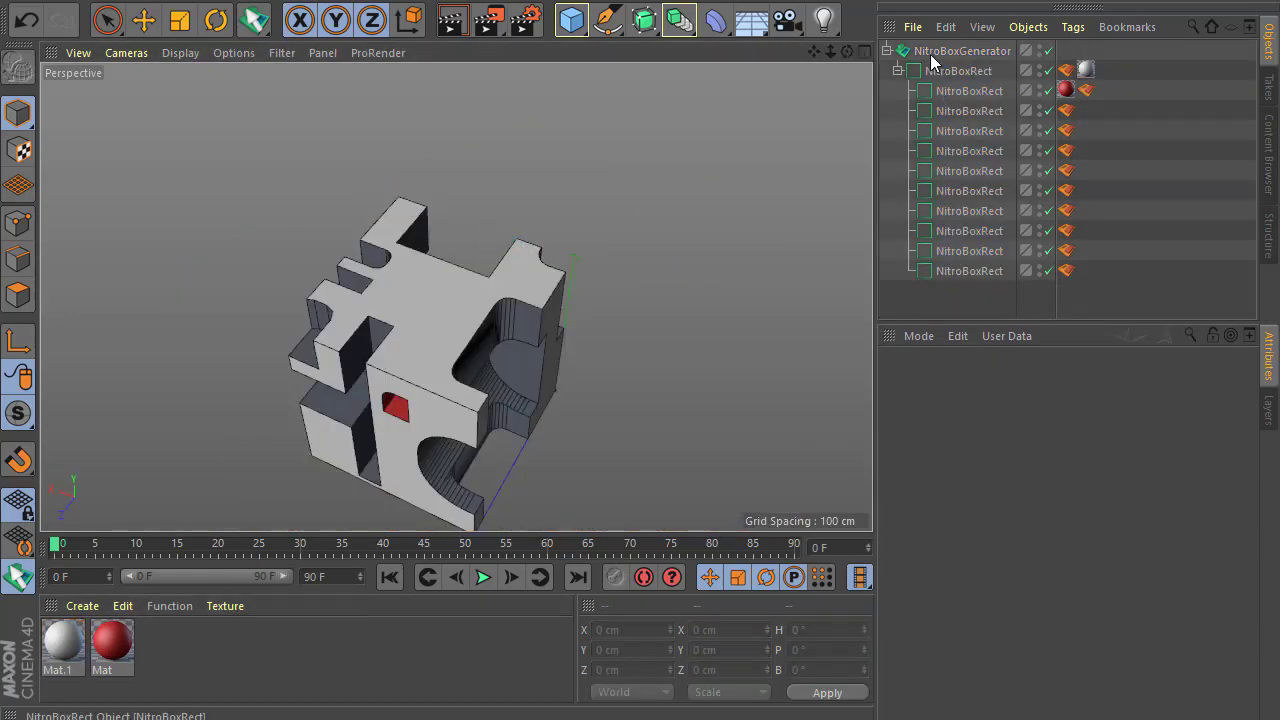
# Step: Enable the generator's bevel with Bevel Level set to All
pyautogui.click(930, 53)
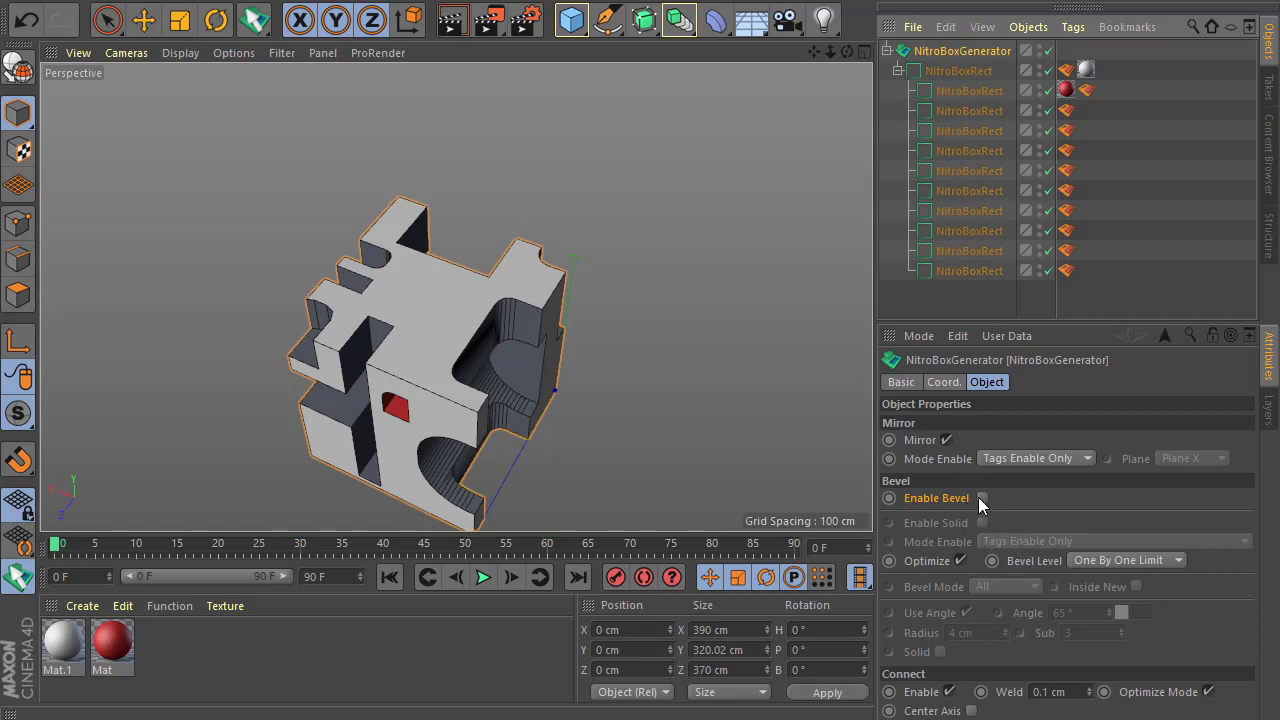
pyautogui.click(980, 497)
pyautogui.click(1095, 561)
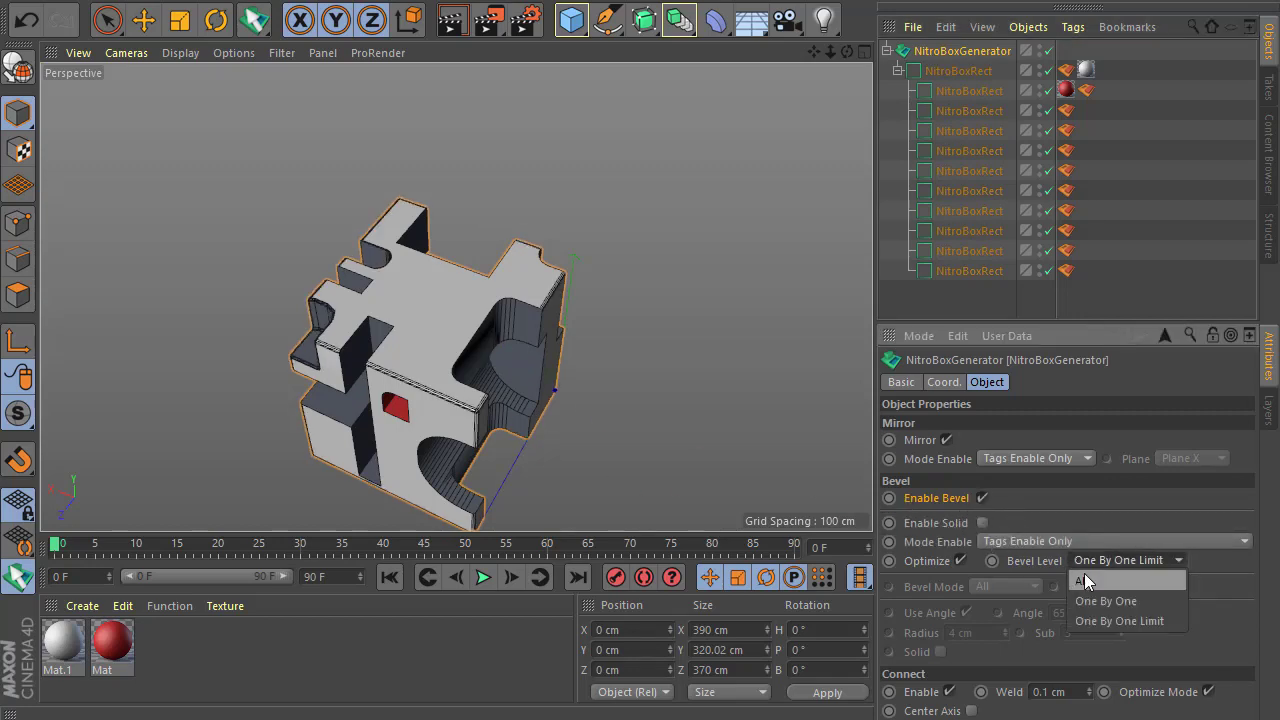
pyautogui.click(1084, 580)
pyautogui.scroll(3, 400, 286)
pyautogui.scroll(3, 405, 280)
pyautogui.scroll(2, 405, 280)
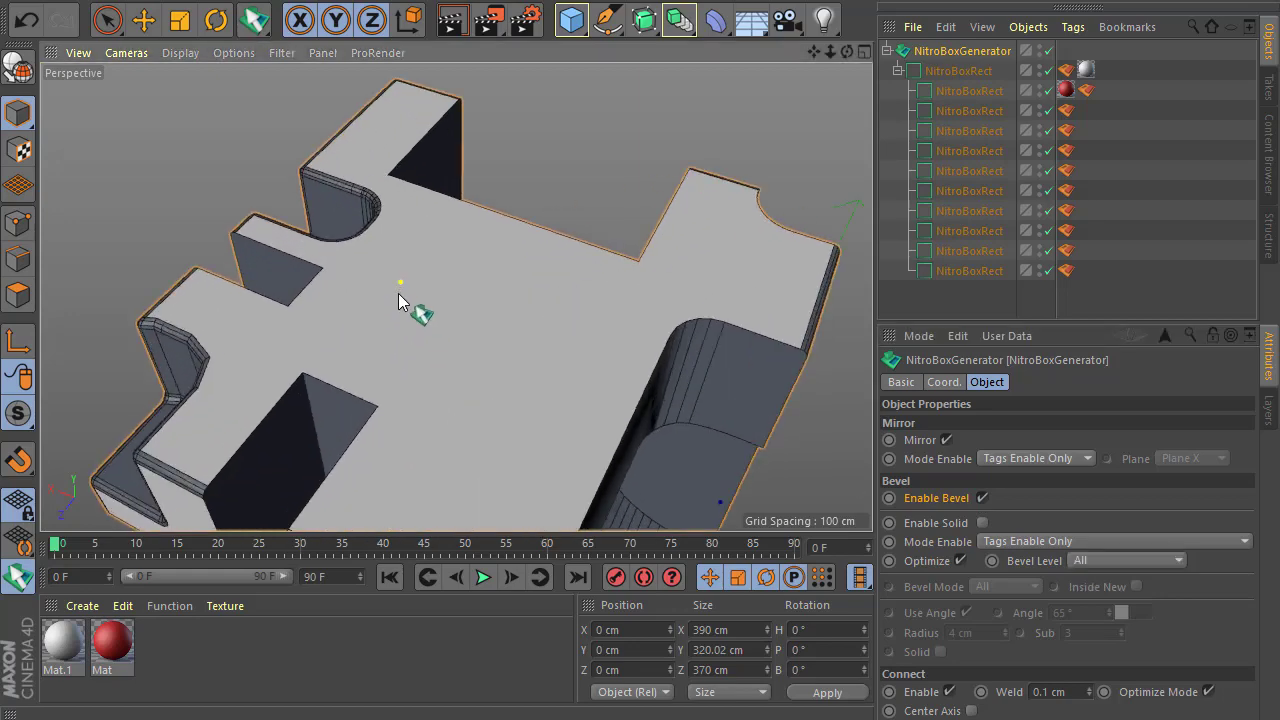
# Step: Create a gold material with 82% saturation
pyautogui.doubleClick(256, 654)
pyautogui.doubleClick(80, 637)
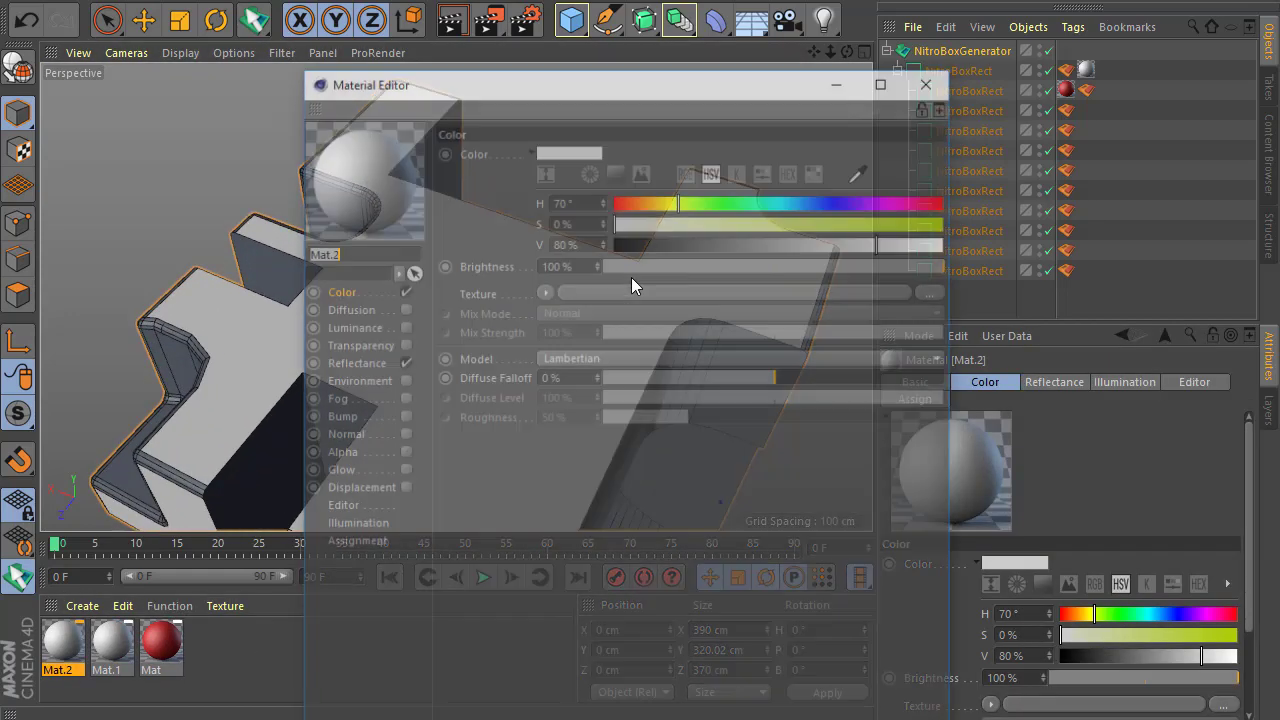
pyautogui.click(655, 201)
pyautogui.click(888, 221)
pyautogui.click(932, 81)
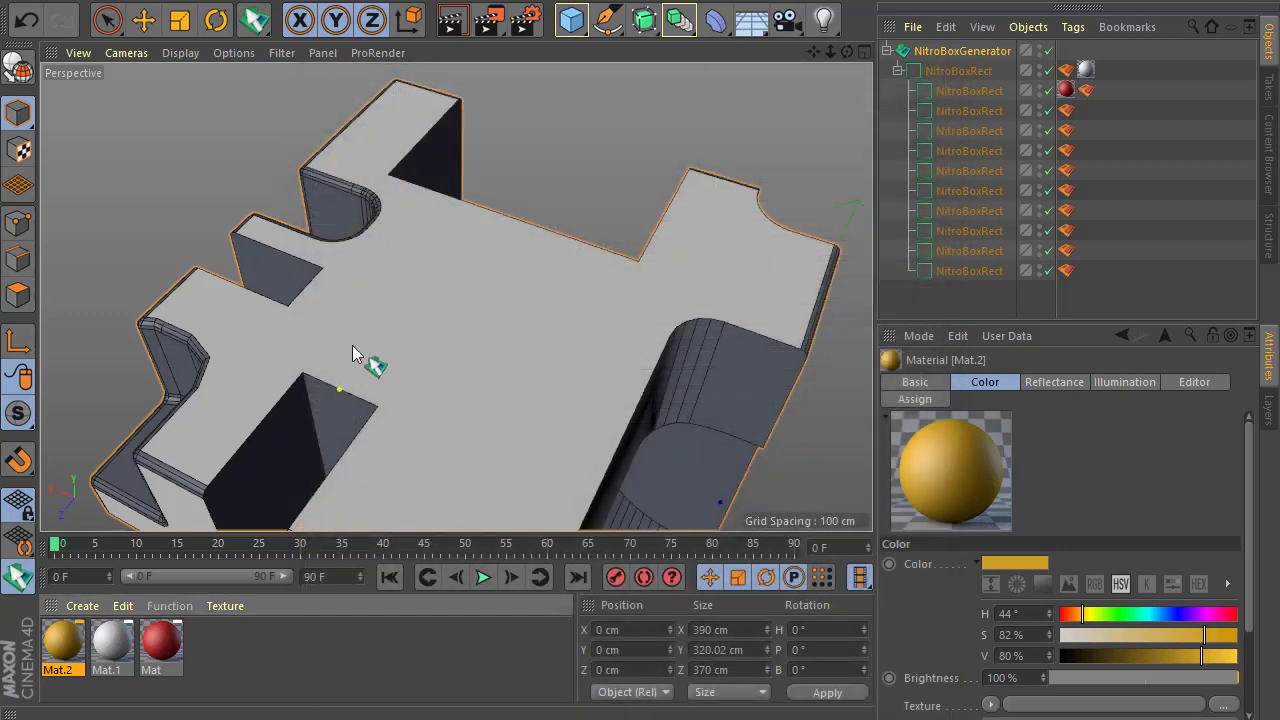
# Step: Raise a gold 100 × 70 × 110 cm box from the rectangle on the block's top
pyautogui.click(605, 306)
pyautogui.moveTo(594, 310); pyautogui.dragTo(566, 111)
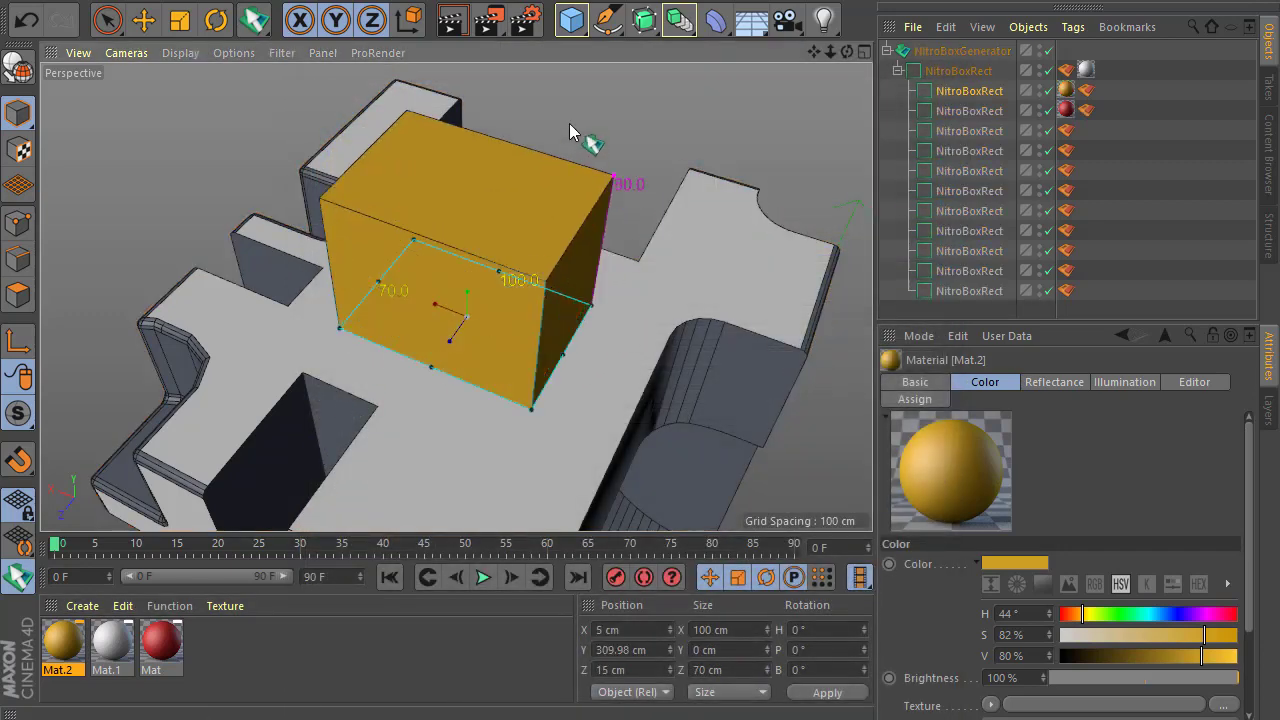
pyautogui.scroll(-2, 435, 360)
pyautogui.moveTo(447, 401)
pyautogui.keyDown('alt'); pyautogui.mouseDown()
pyautogui.moveTo(471, 402)
pyautogui.moveTo(400, 398)
pyautogui.moveTo(368, 230)
pyautogui.moveTo(366, 279)
pyautogui.mouseUp(); pyautogui.keyUp('alt')
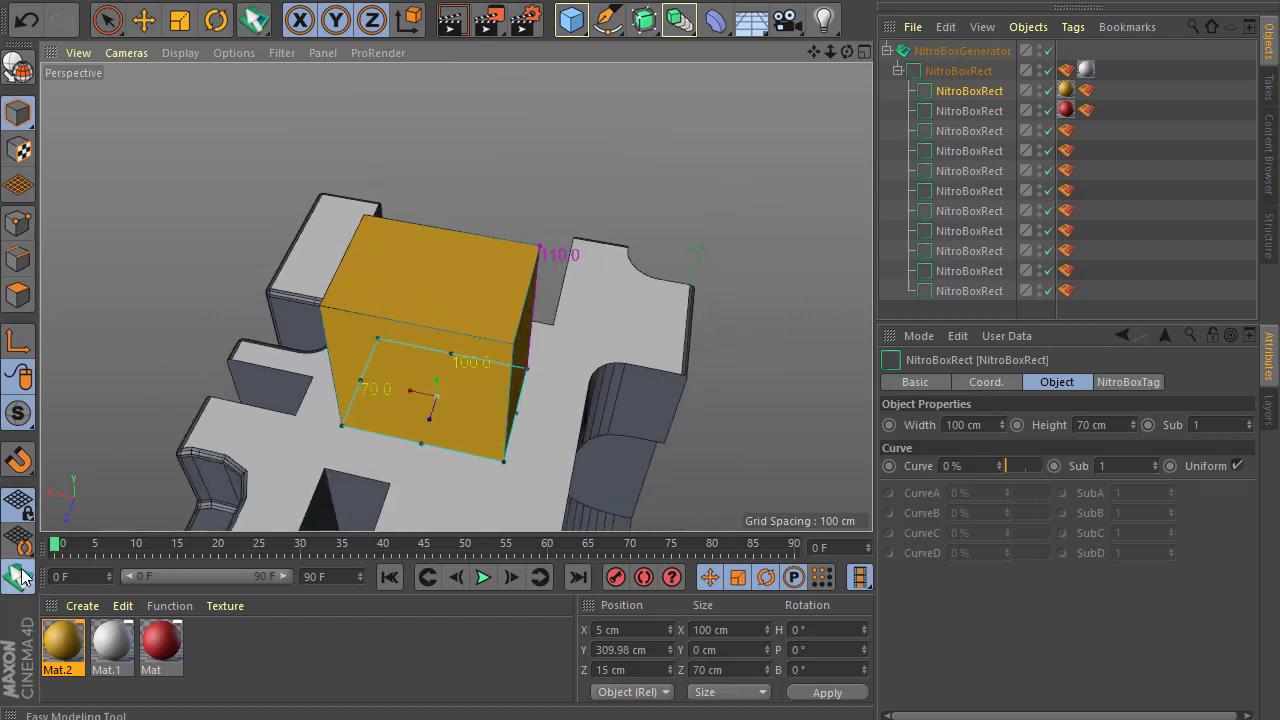
# Step: Set NitroBox mirroring to Plane All and create Mat.3, opened for editing
pyautogui.click(18, 577)
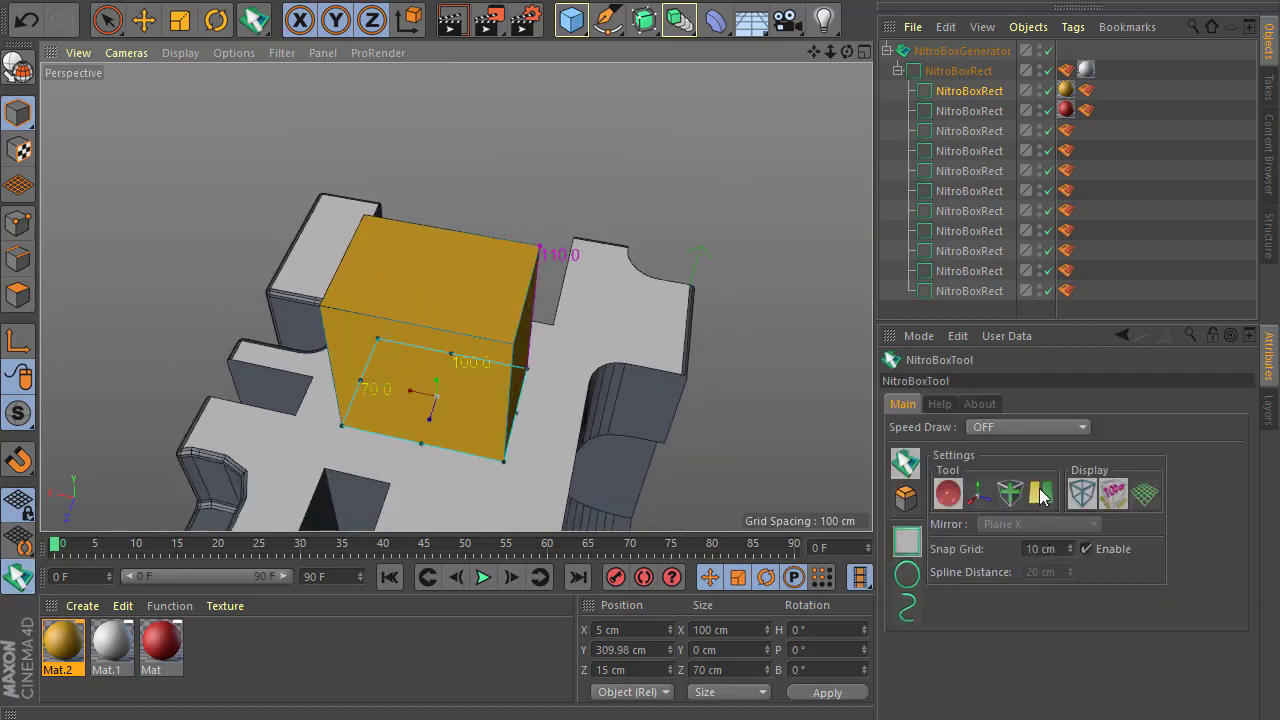
pyautogui.click(1032, 498)
pyautogui.click(1012, 525)
pyautogui.click(1007, 607)
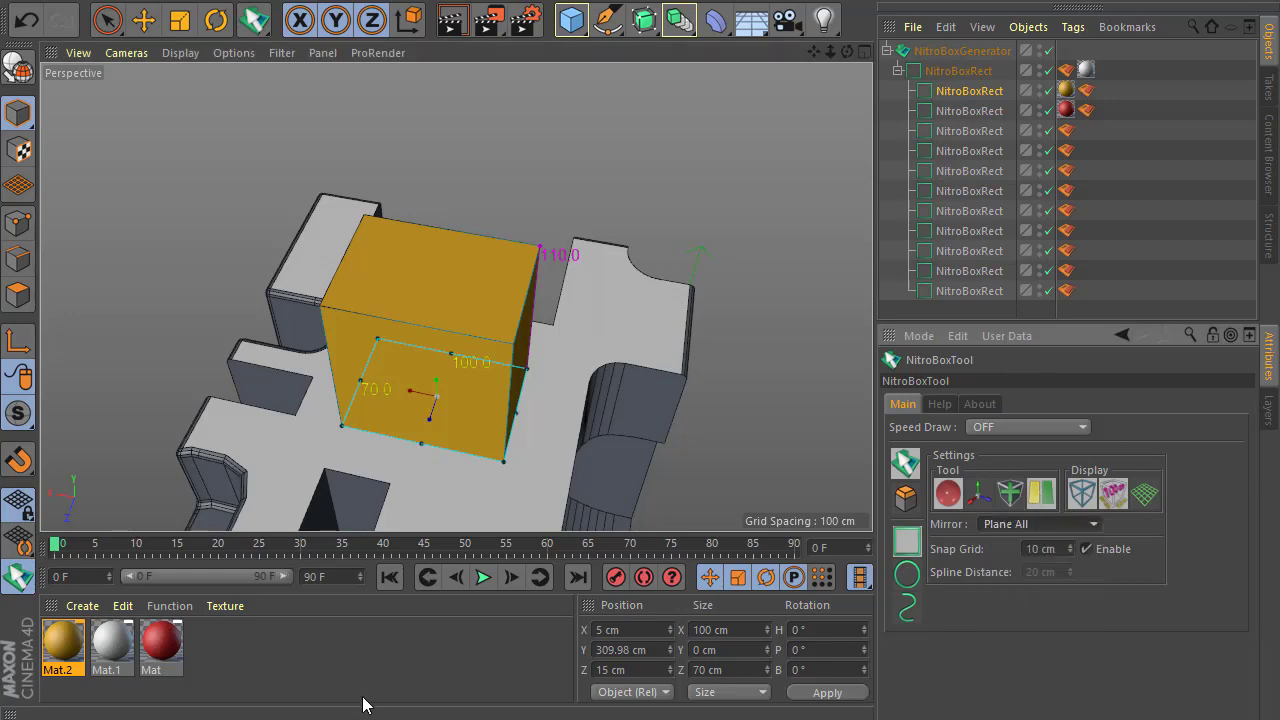
pyautogui.doubleClick(275, 672)
pyautogui.doubleClick(72, 634)
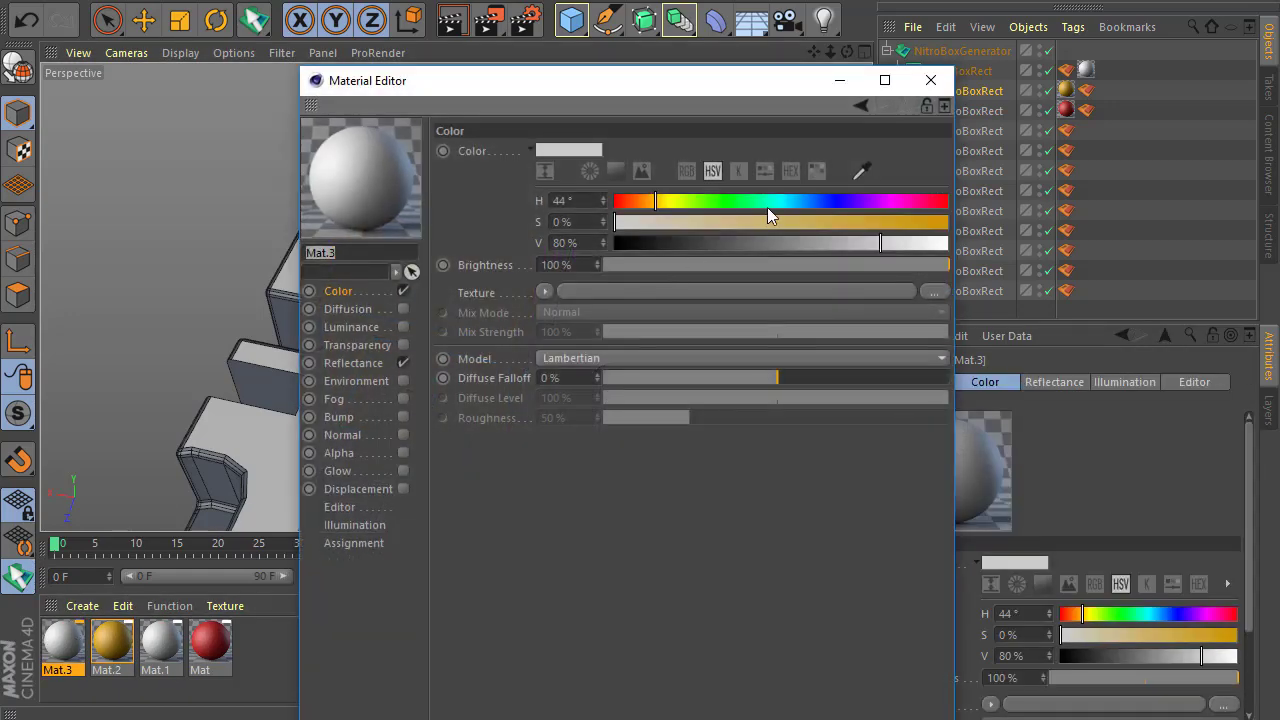
# Step: Make Mat.3 green (hue 127°, saturation 88%) and apply it to the model
pyautogui.moveTo(767, 207); pyautogui.dragTo(732, 201)
pyautogui.click(905, 221)
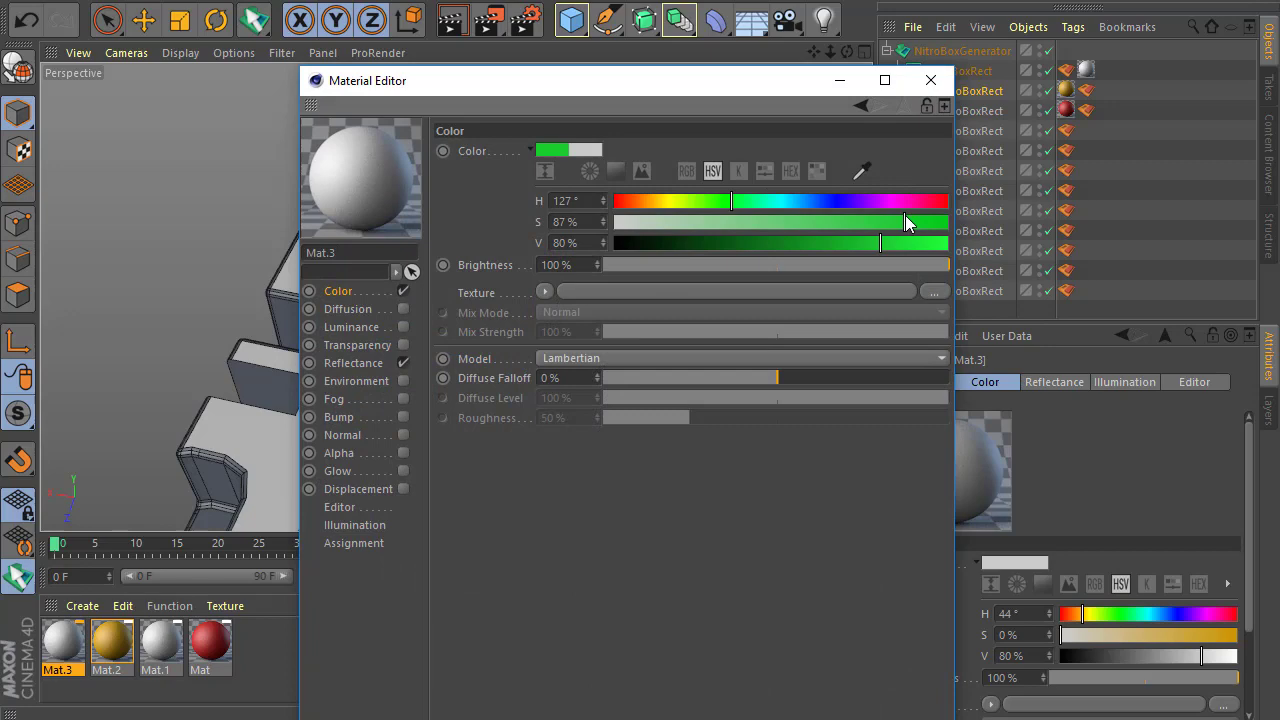
pyautogui.click(931, 80)
pyautogui.moveTo(62, 645); pyautogui.dragTo(296, 322)
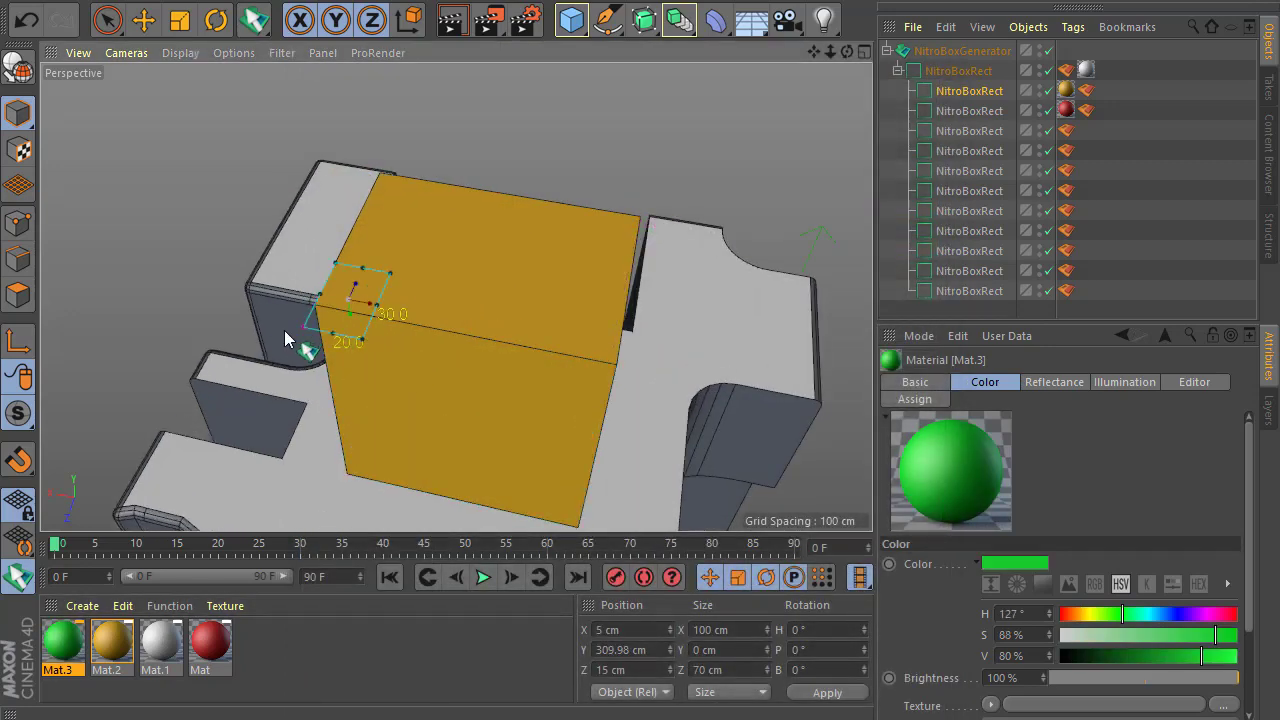
# Step: Cut mirrored green notches into the gold block's top edge, undoing a trial stretch
pyautogui.moveTo(297, 316); pyautogui.dragTo(303, 363)
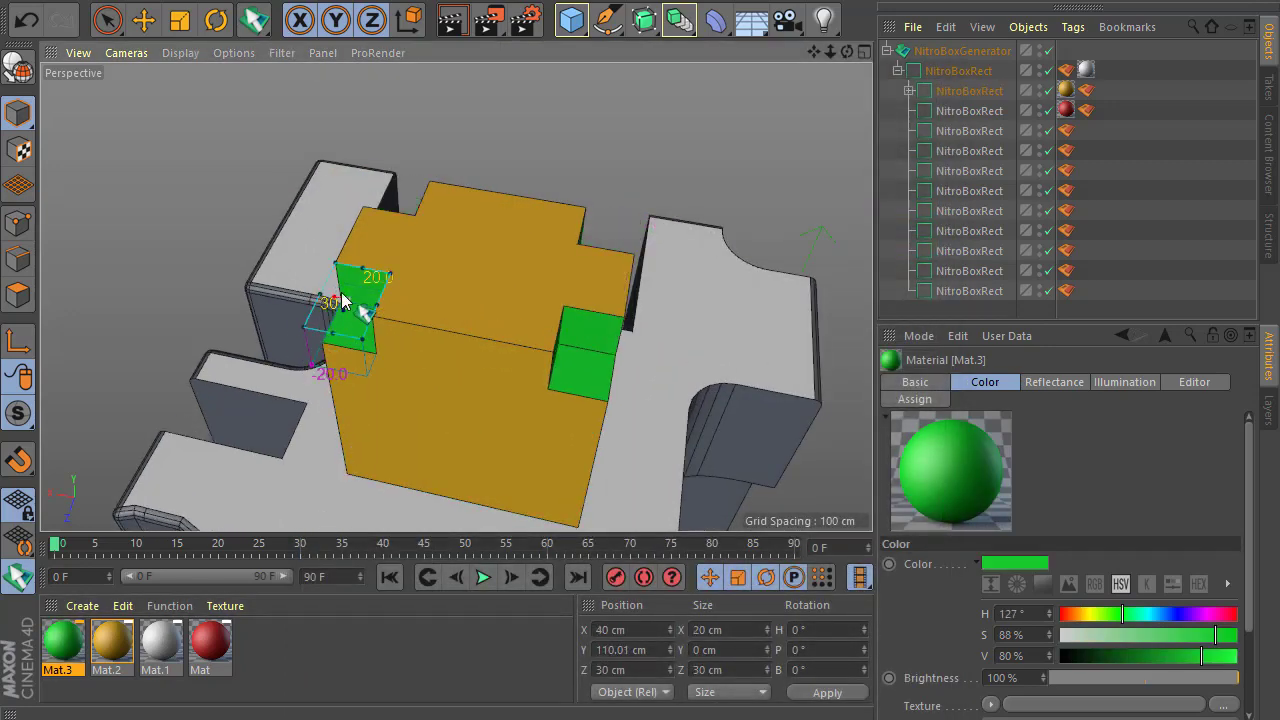
pyautogui.moveTo(308, 299); pyautogui.dragTo(366, 316)
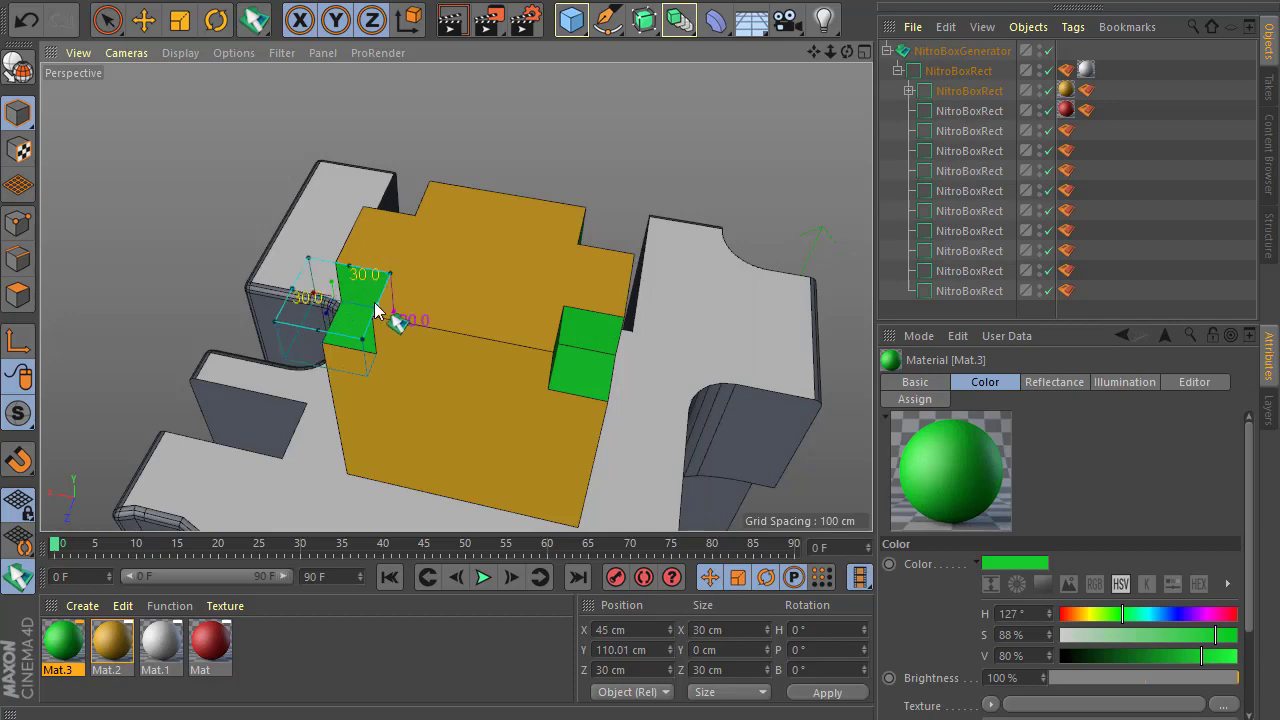
pyautogui.click(390, 335)
pyautogui.moveTo(333, 361)
pyautogui.keyDown('alt'); pyautogui.mouseDown()
pyautogui.moveTo(528, 397)
pyautogui.moveTo(609, 371)
pyautogui.moveTo(398, 288)
pyautogui.moveTo(459, 309)
pyautogui.moveTo(384, 225)
pyautogui.mouseUp(); pyautogui.keyUp('alt')
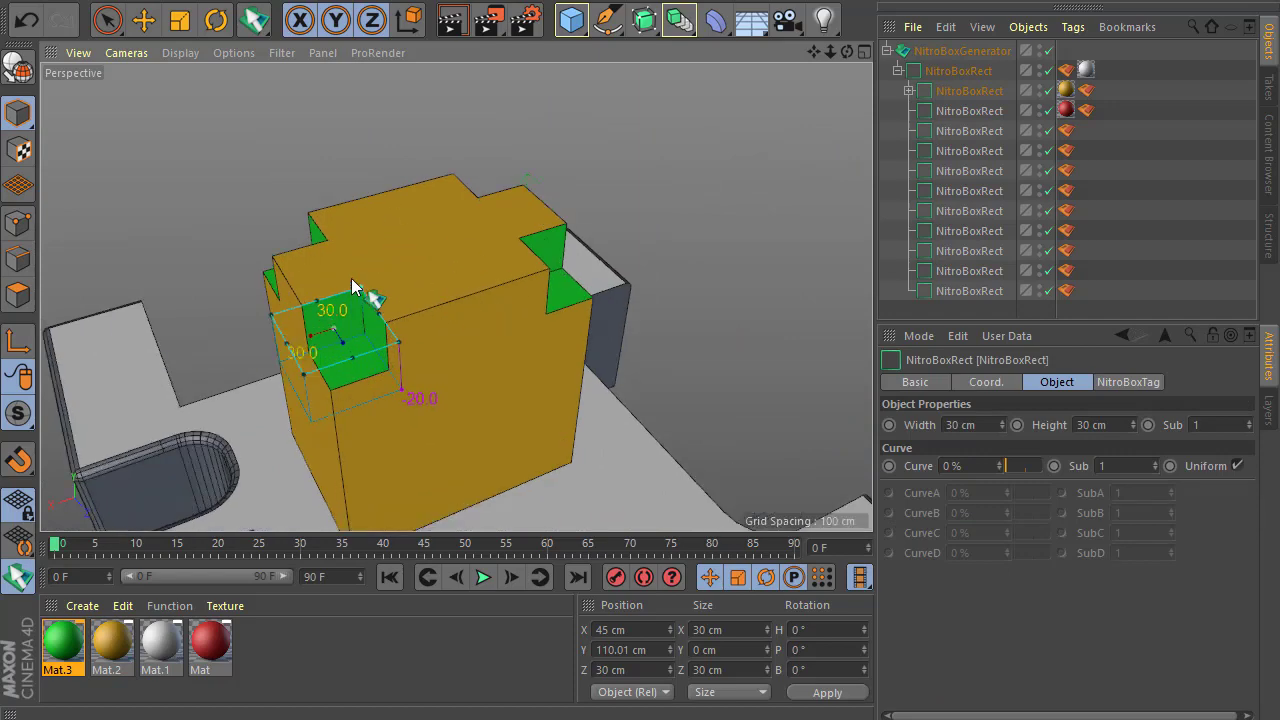
pyautogui.moveTo(351, 278)
pyautogui.keyDown('alt'); pyautogui.mouseDown()
pyautogui.moveTo(429, 291)
pyautogui.moveTo(396, 273)
pyautogui.moveTo(447, 350)
pyautogui.moveTo(386, 449)
pyautogui.moveTo(422, 337)
pyautogui.mouseUp(); pyautogui.keyUp('alt')
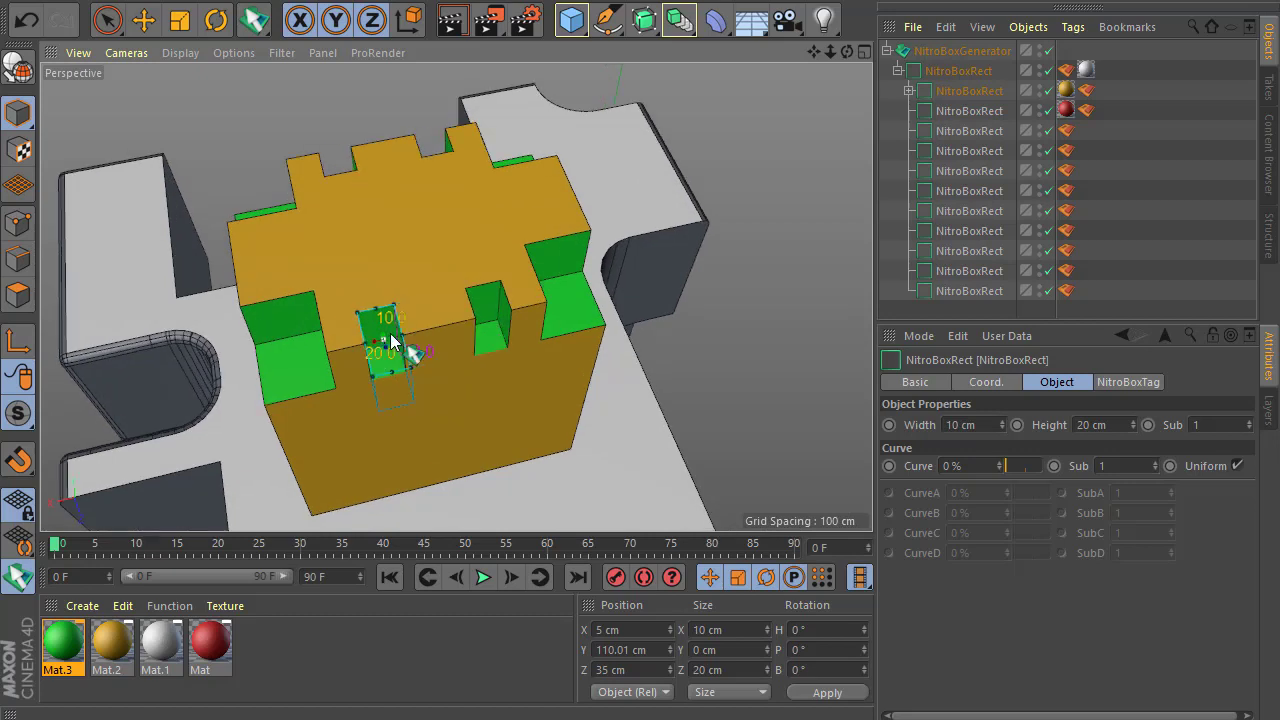
pyautogui.moveTo(380, 318)
pyautogui.mouseDown()
pyautogui.moveTo(363, 272)
pyautogui.moveTo(443, 415)
pyautogui.moveTo(420, 329)
pyautogui.moveTo(380, 323)
pyautogui.mouseUp()
pyautogui.hotkey('ctrl', 'z')
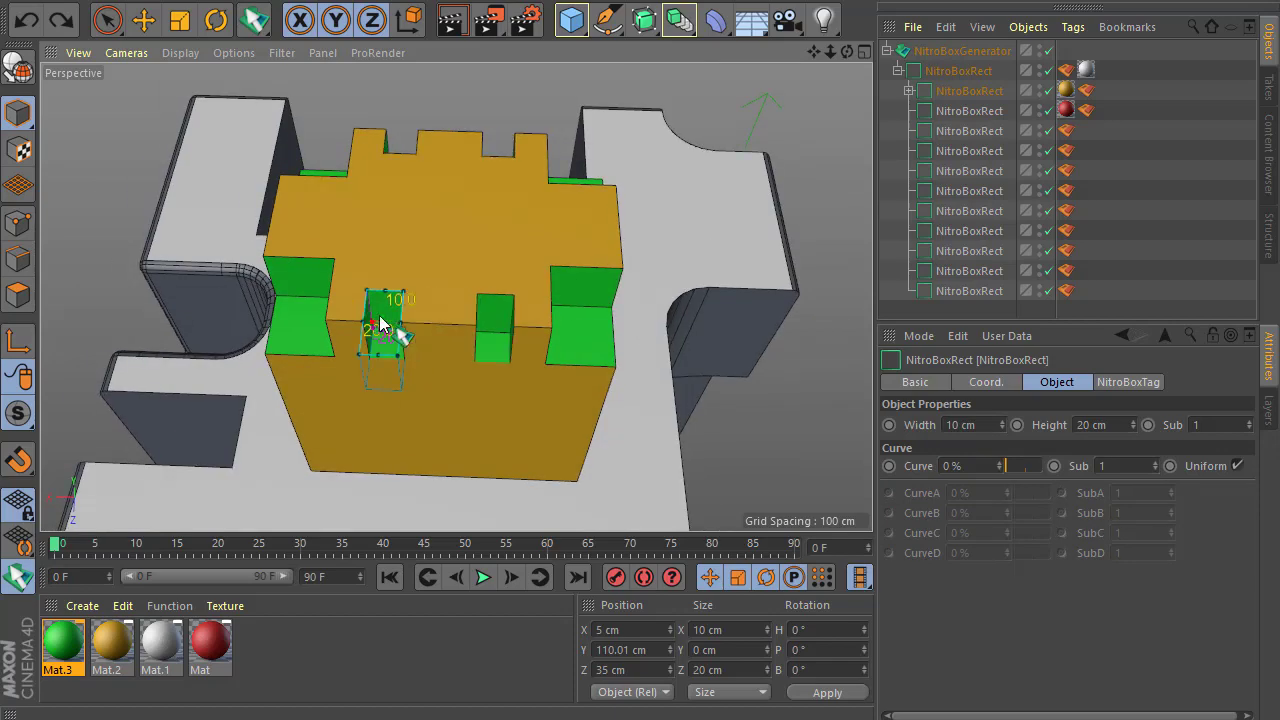
pyautogui.hotkey('ctrl', 'z')
# Step: View the whole model from a new angle and select the gold material Mat.2
pyautogui.scroll(-2, 395, 338)
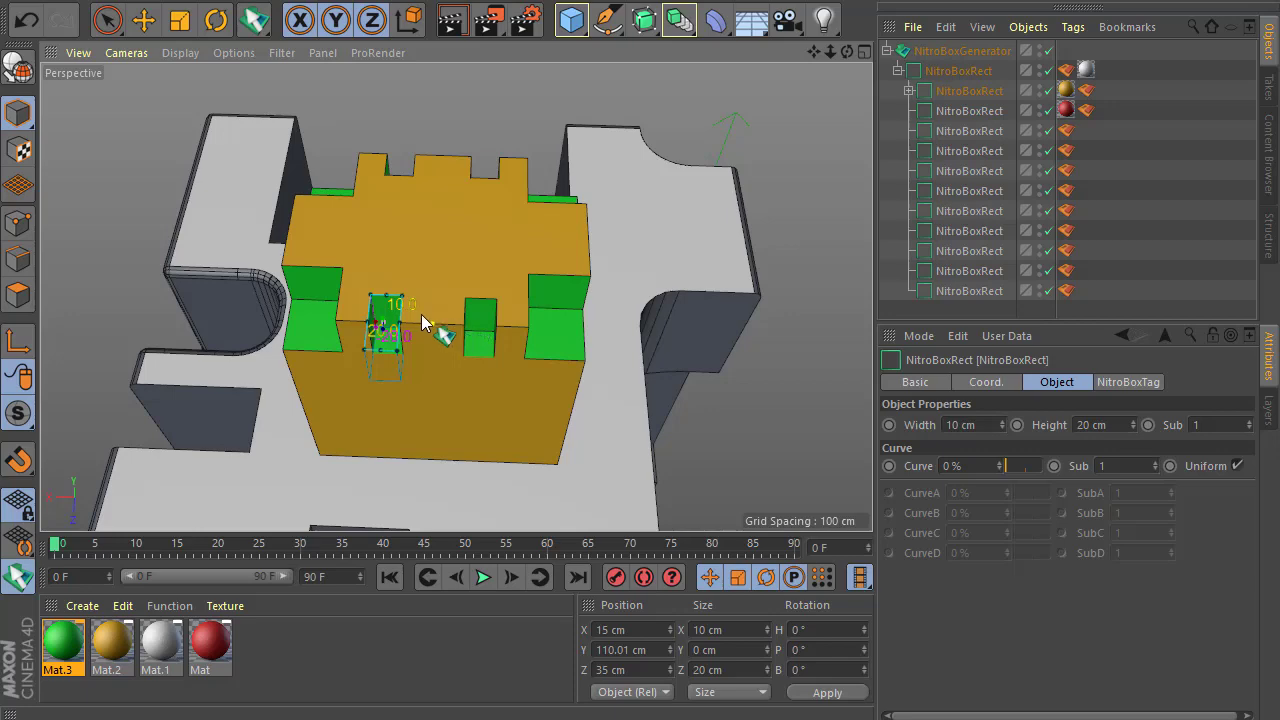
pyautogui.scroll(-2, 422, 322)
pyautogui.scroll(-2, 422, 322)
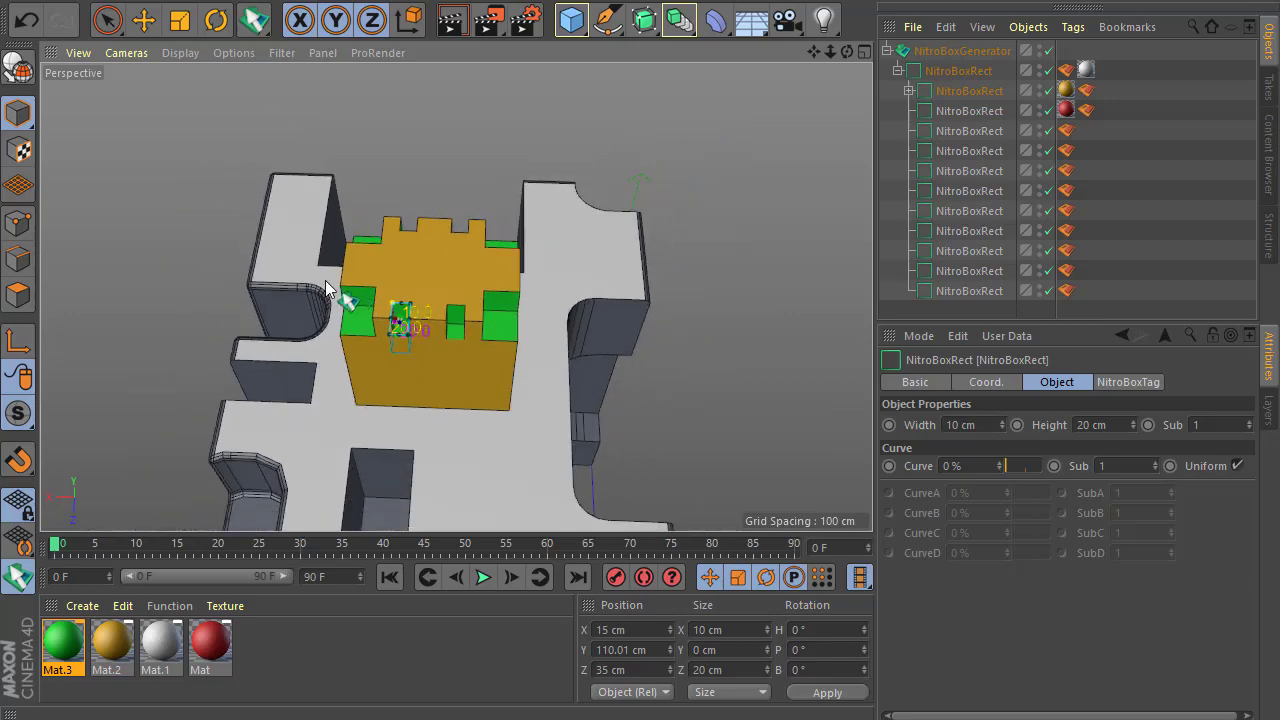
pyautogui.scroll(-3, 325, 280)
pyautogui.moveTo(325, 280)
pyautogui.keyDown('alt'); pyautogui.mouseDown()
pyautogui.moveTo(486, 443)
pyautogui.moveTo(343, 314)
pyautogui.moveTo(471, 400)
pyautogui.moveTo(583, 428)
pyautogui.mouseUp(); pyautogui.keyUp('alt')
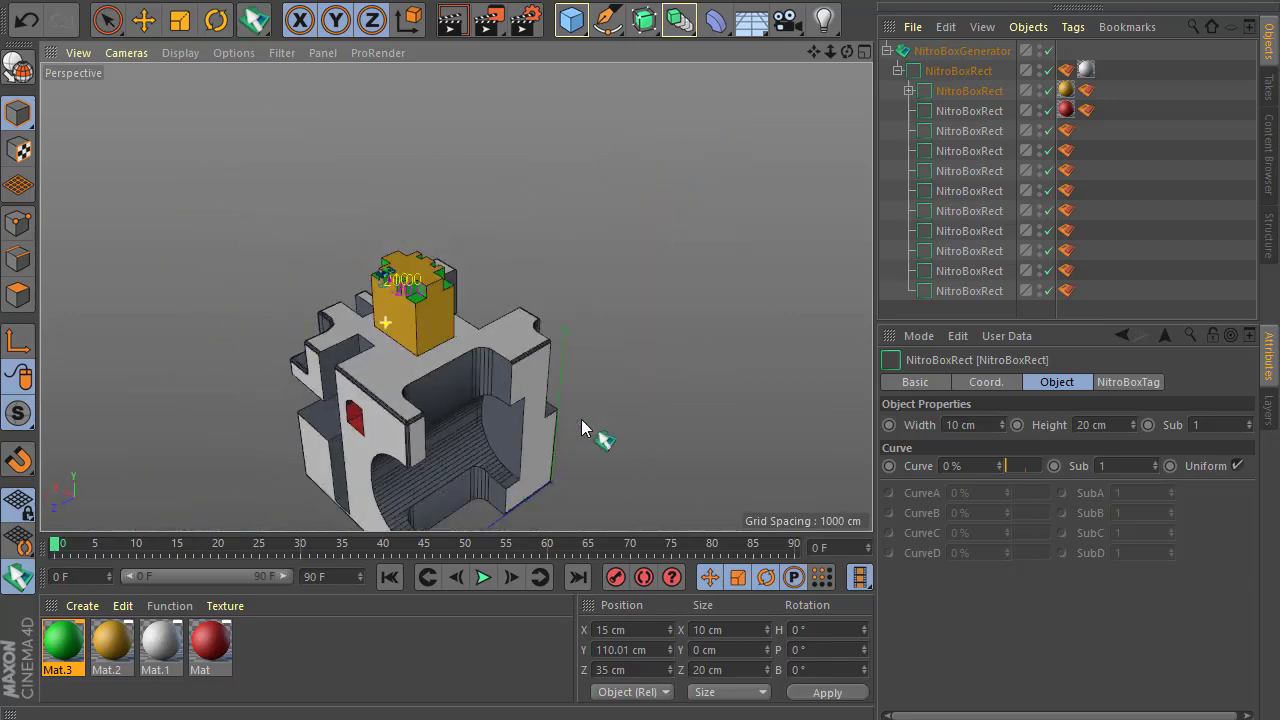
pyautogui.scroll(5, 583, 428)
pyautogui.scroll(-1, 477, 349)
pyautogui.click(111, 643)
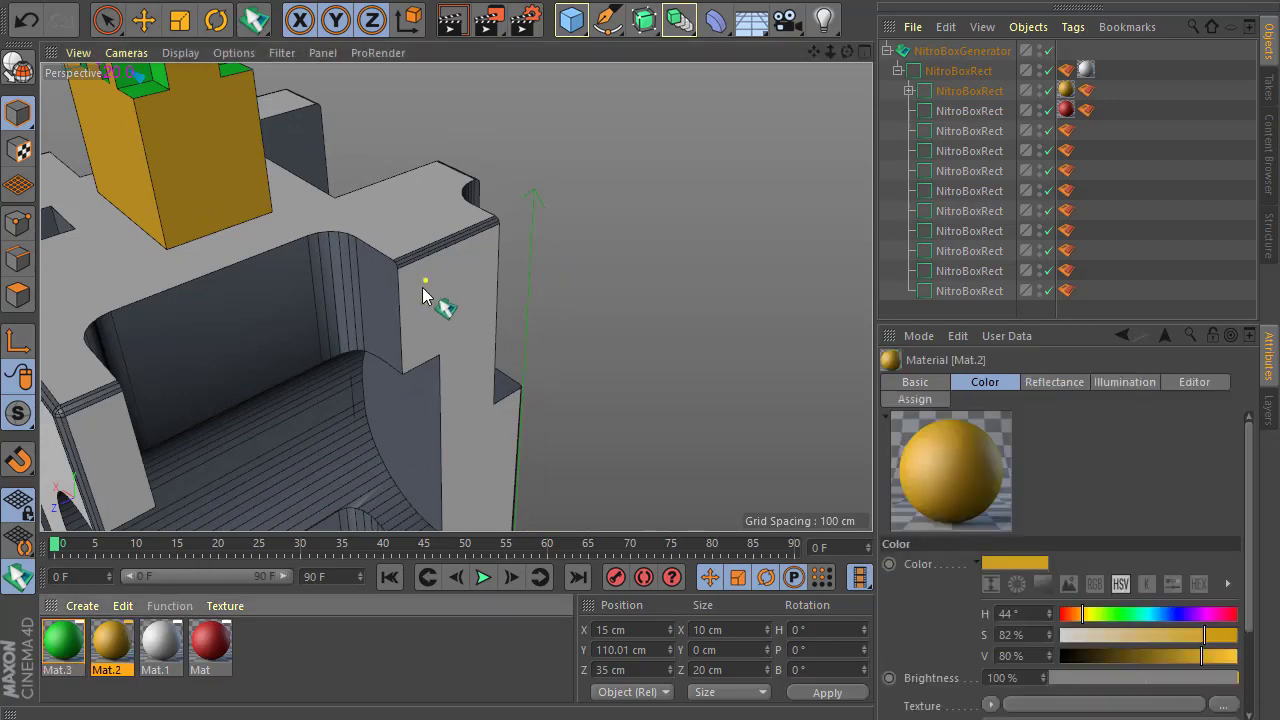
# Step: Undo the last action and apply the red material Mat to the yellow tower
pyautogui.hotkey('ctrl', 'z')
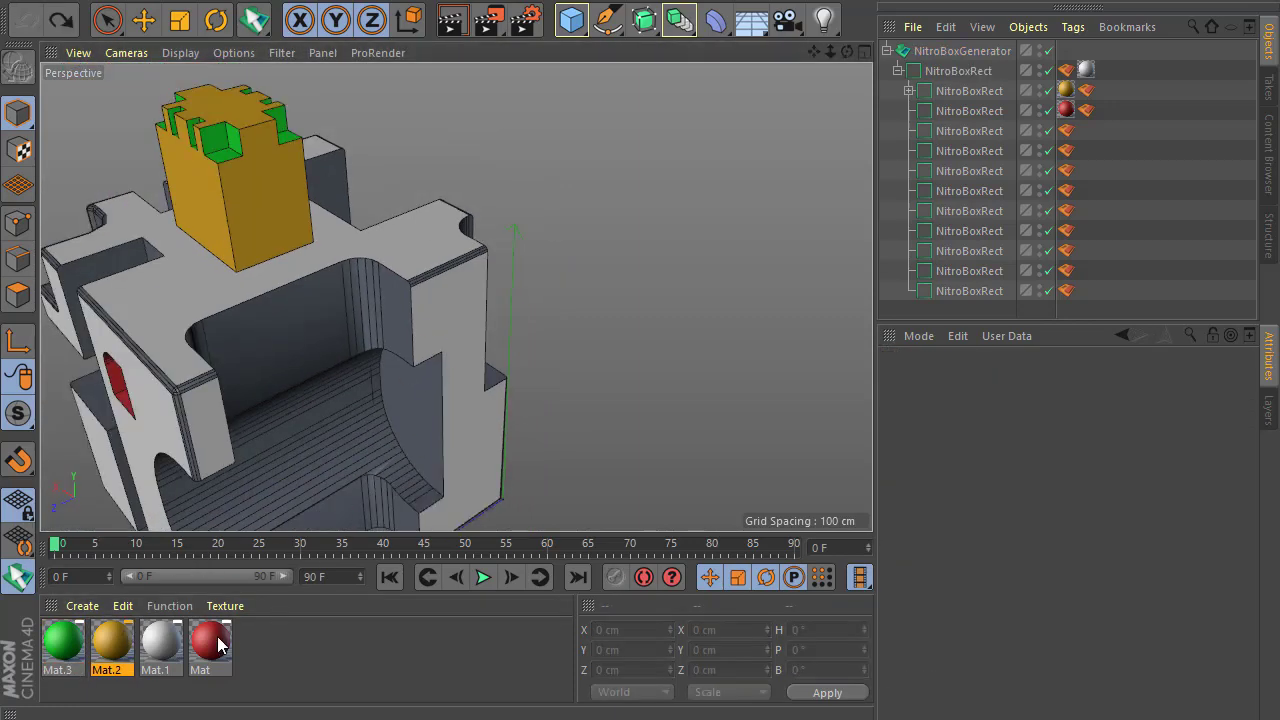
pyautogui.moveTo(220, 645); pyautogui.dragTo(307, 333)
pyautogui.scroll(-2, 311, 418)
pyautogui.scroll(3, 276, 286)
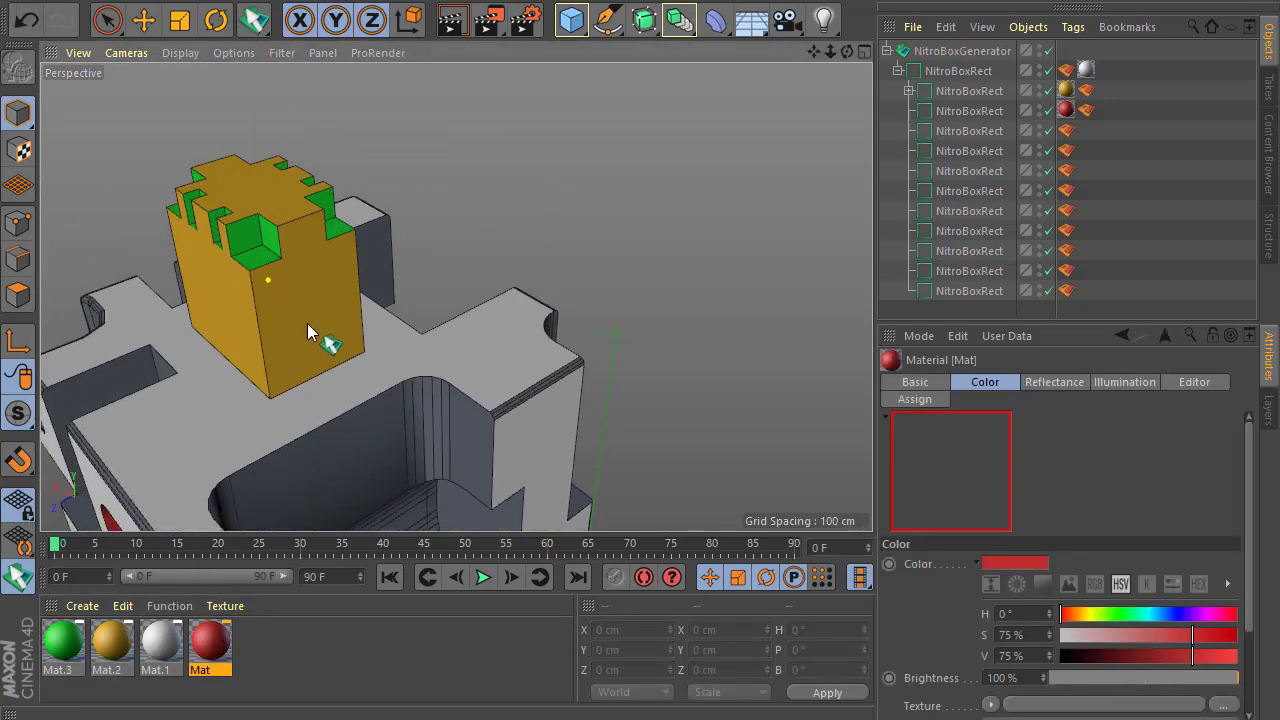
# Step: Cut a red rectangular recess into the tower's front face and move it to the right
pyautogui.click(352, 342)
pyautogui.scroll(1, 345, 338)
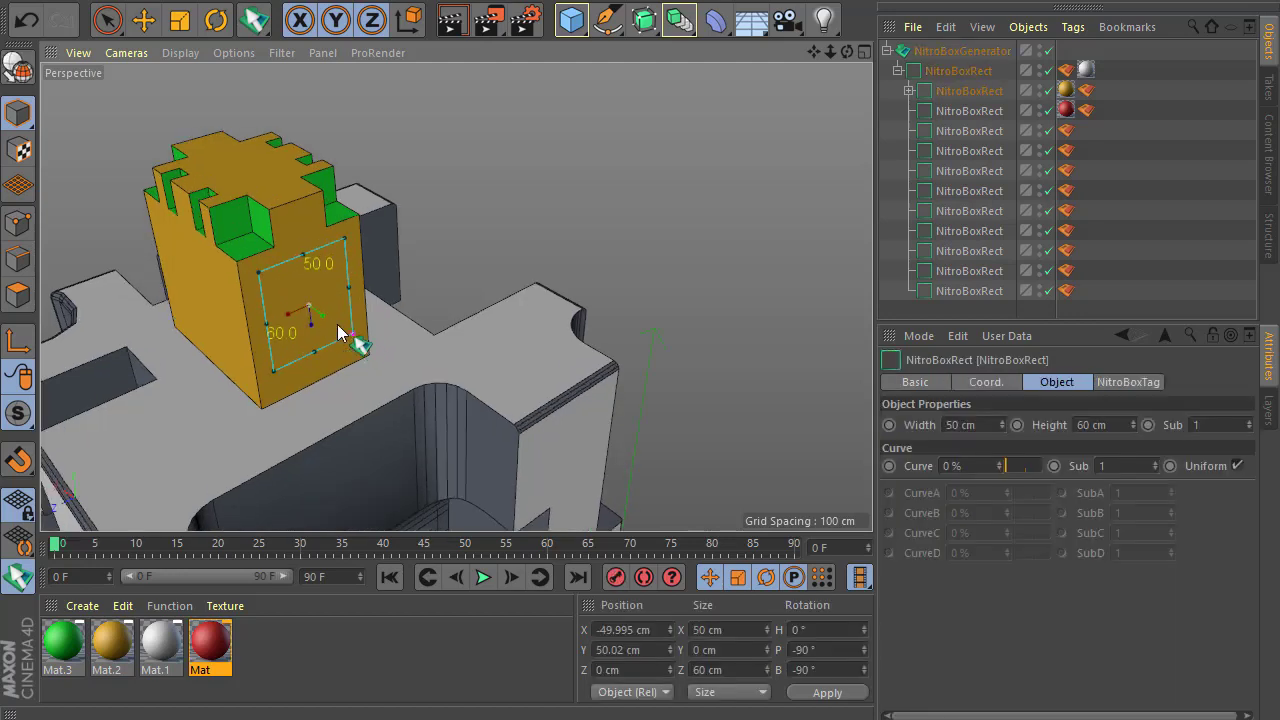
pyautogui.moveTo(340, 333)
pyautogui.mouseDown()
pyautogui.moveTo(274, 291)
pyautogui.moveTo(341, 261)
pyautogui.moveTo(295, 390)
pyautogui.moveTo(281, 352)
pyautogui.moveTo(330, 252)
pyautogui.moveTo(392, 296)
pyautogui.moveTo(291, 325)
pyautogui.moveTo(361, 309)
pyautogui.mouseUp()
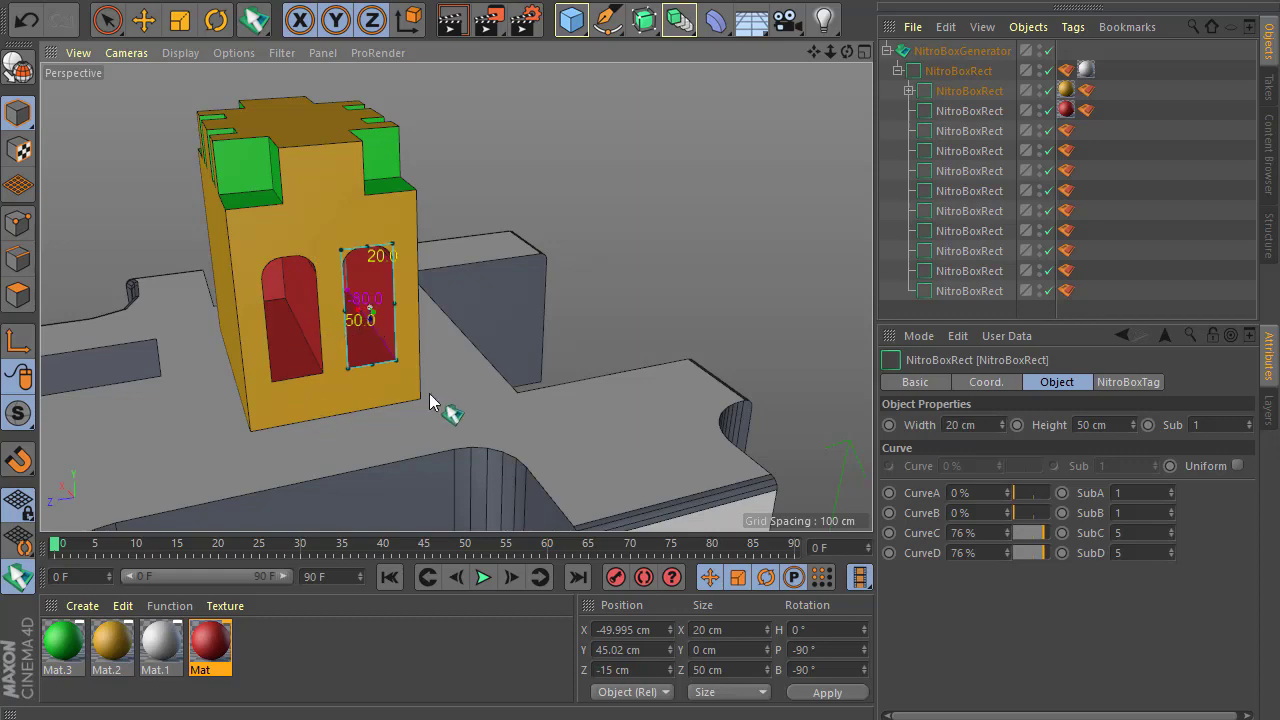
pyautogui.moveTo(443, 400)
pyautogui.keyDown('alt'); pyautogui.mouseDown()
pyautogui.moveTo(440, 420)
pyautogui.moveTo(284, 257)
pyautogui.moveTo(565, 409)
pyautogui.moveTo(530, 292)
pyautogui.moveTo(337, 371)
pyautogui.moveTo(443, 400)
pyautogui.moveTo(357, 371)
pyautogui.mouseUp(); pyautogui.keyUp('alt')
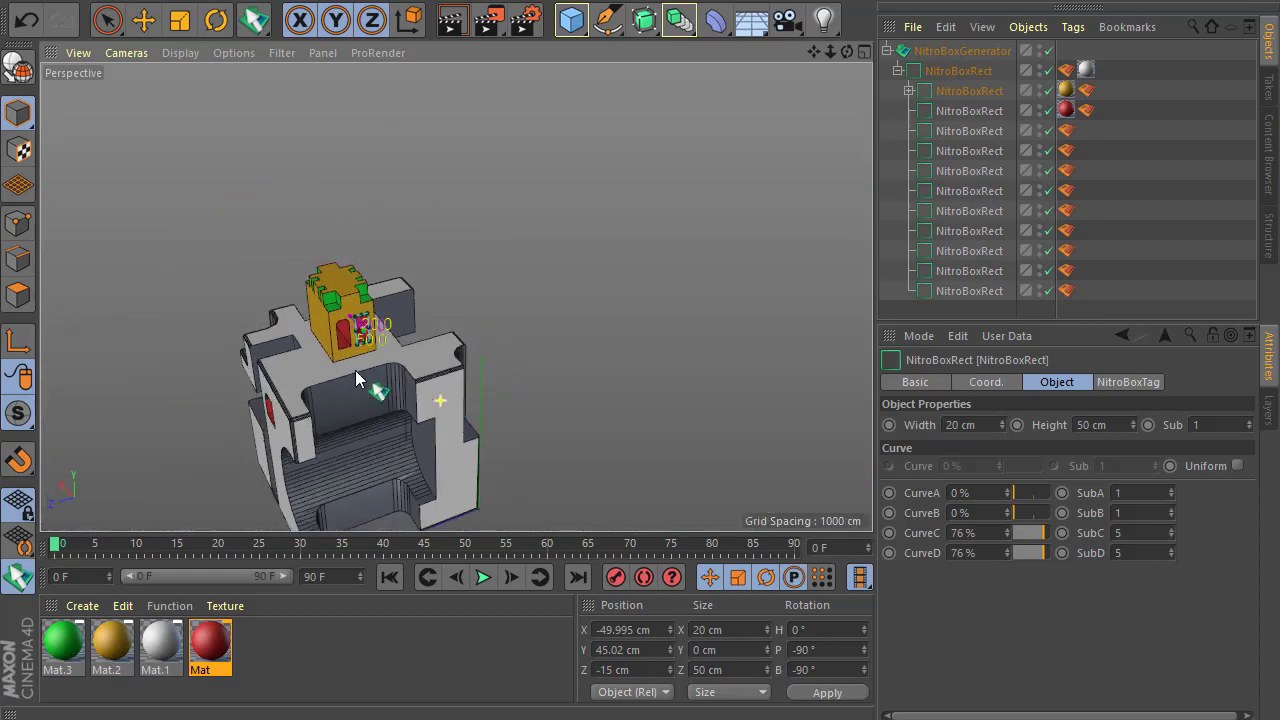
pyautogui.scroll(2, 359, 368)
pyautogui.scroll(2, 359, 360)
pyautogui.scroll(1, 355, 358)
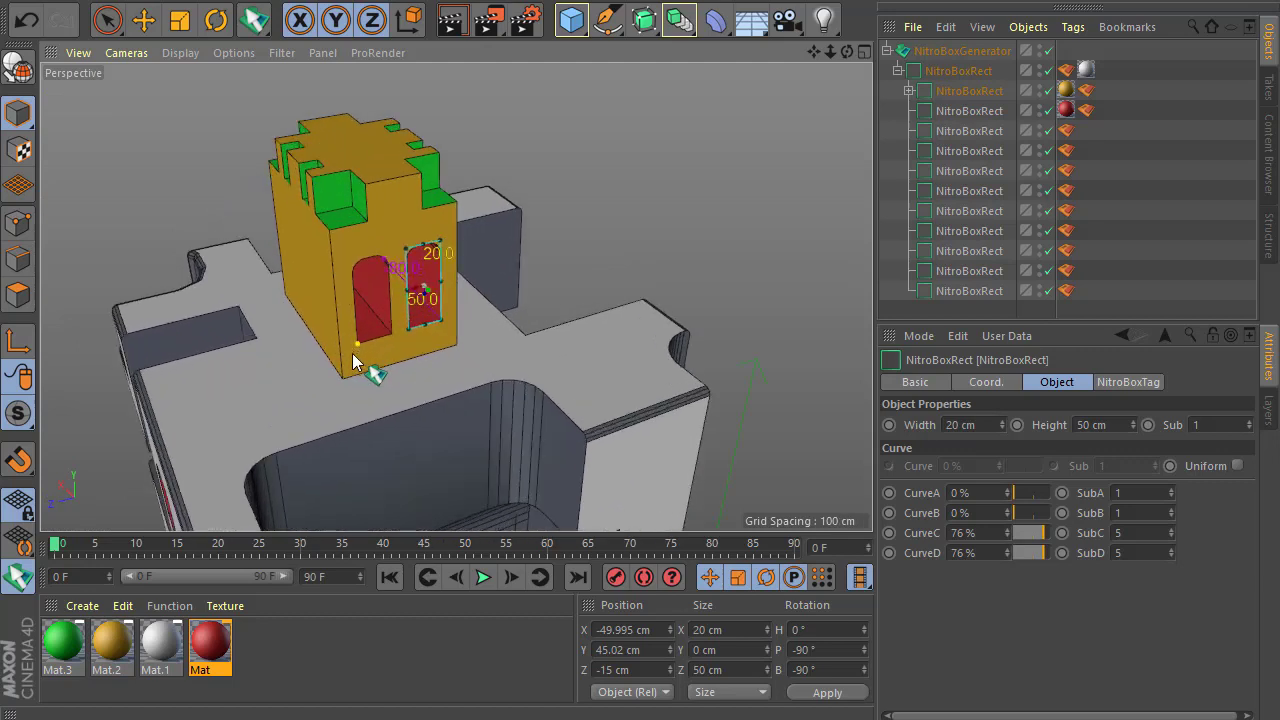
# Step: On NitroBoxGenerator, set Bevel Mode Enable to No Tags and the bevel radius to 1 cm
pyautogui.click(962, 50)
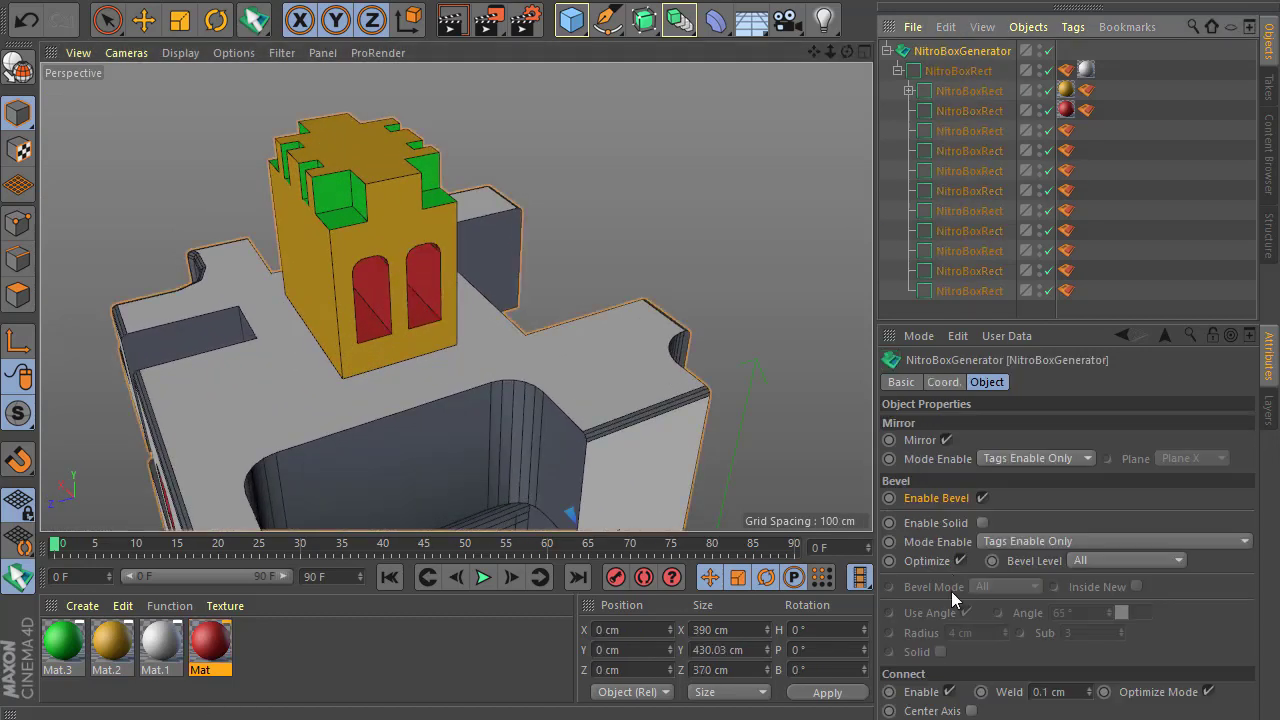
pyautogui.click(1083, 560)
pyautogui.click(1086, 582)
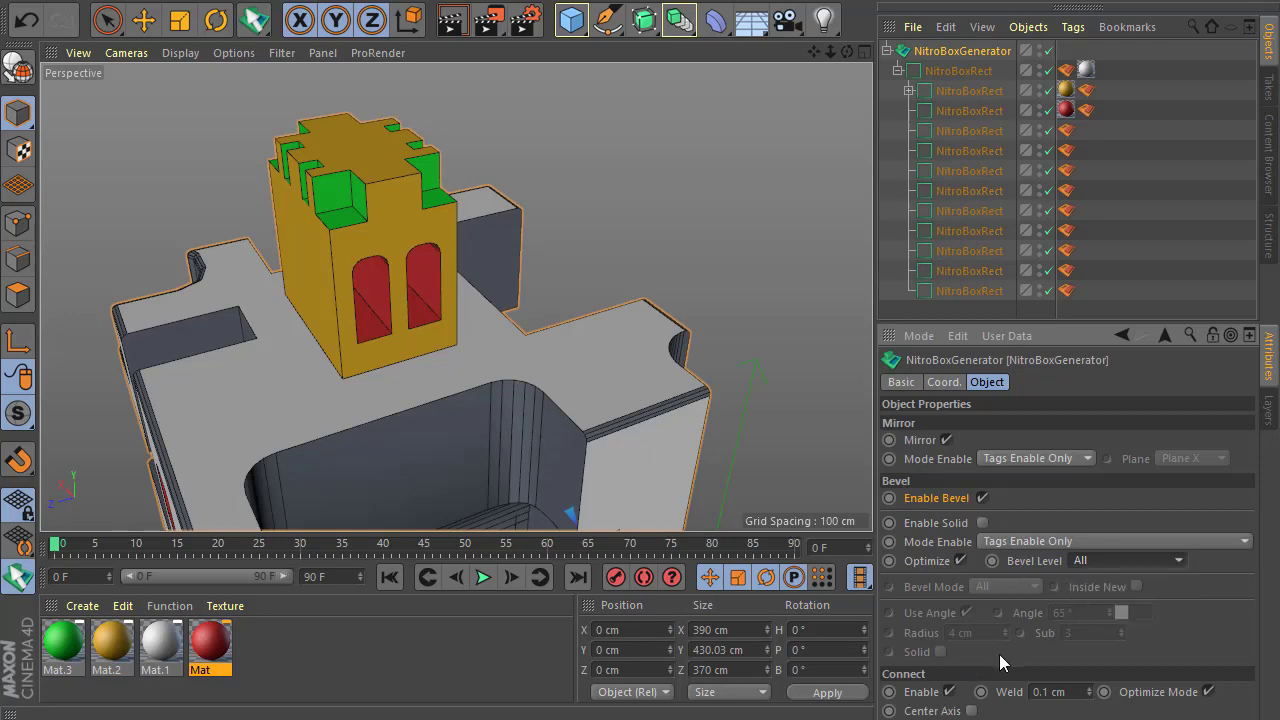
pyautogui.click(1007, 545)
pyautogui.click(1012, 563)
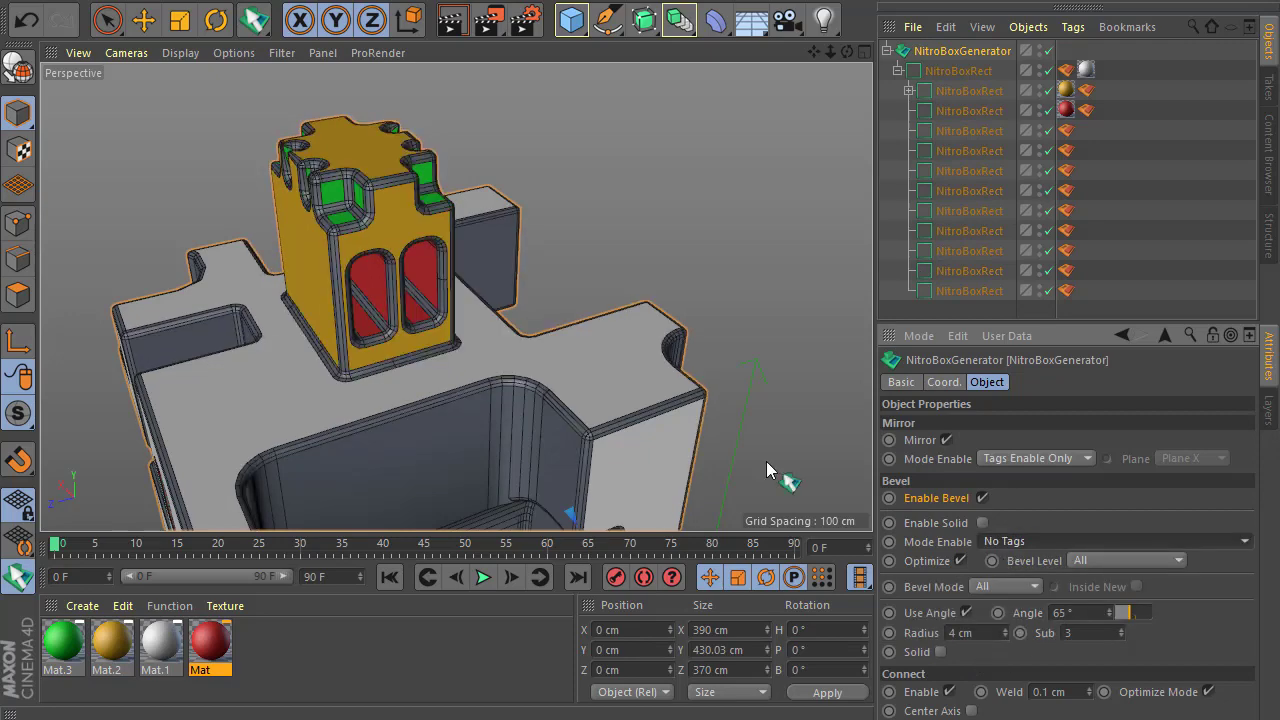
pyautogui.moveTo(1005, 633); pyautogui.dragTo(1005, 680)
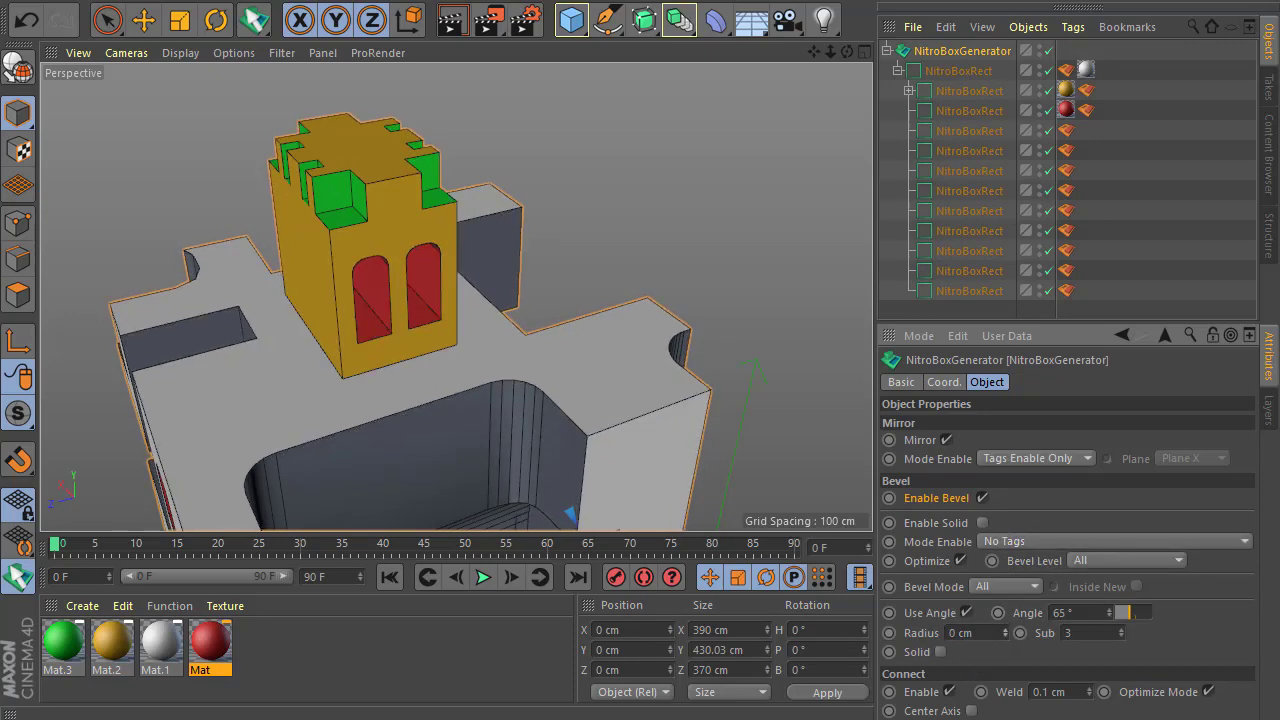
pyautogui.moveTo(1005, 633); pyautogui.dragTo(1005, 625)
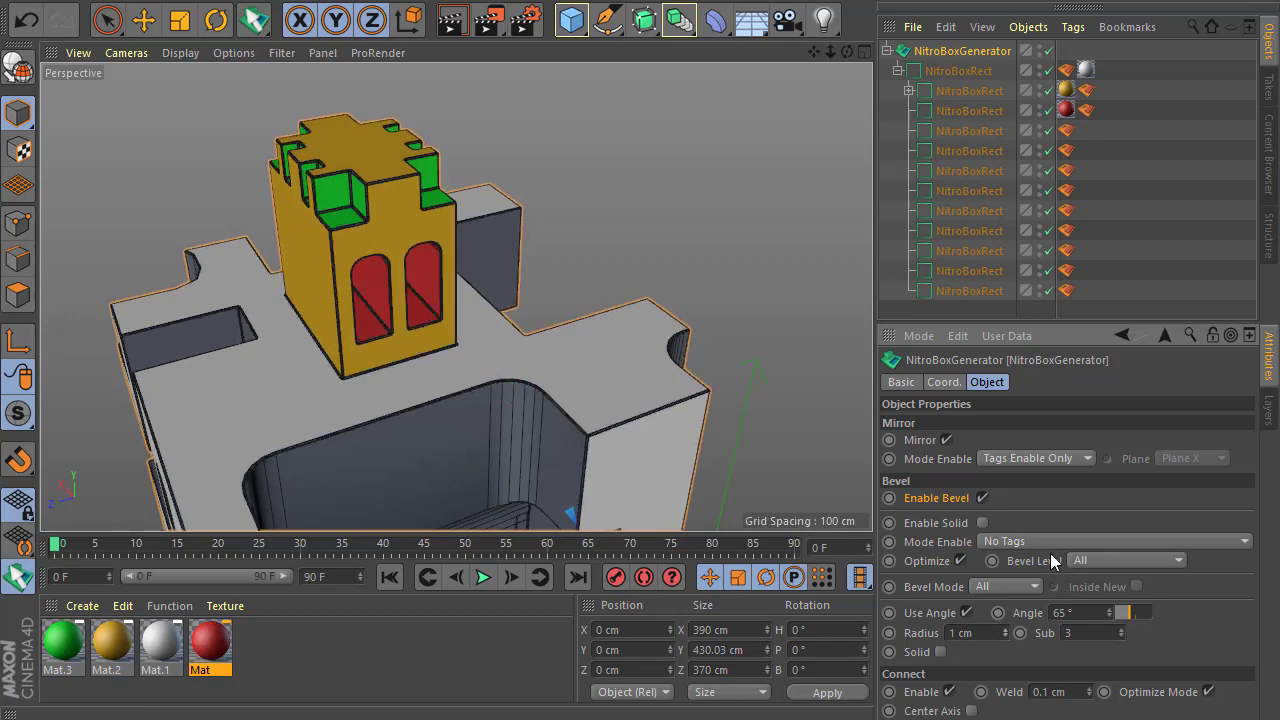
# Step: Switch the bevel level to One By One and inspect the rounded edges
pyautogui.click(1100, 560)
pyautogui.click(1095, 605)
pyautogui.scroll(3, 375, 230)
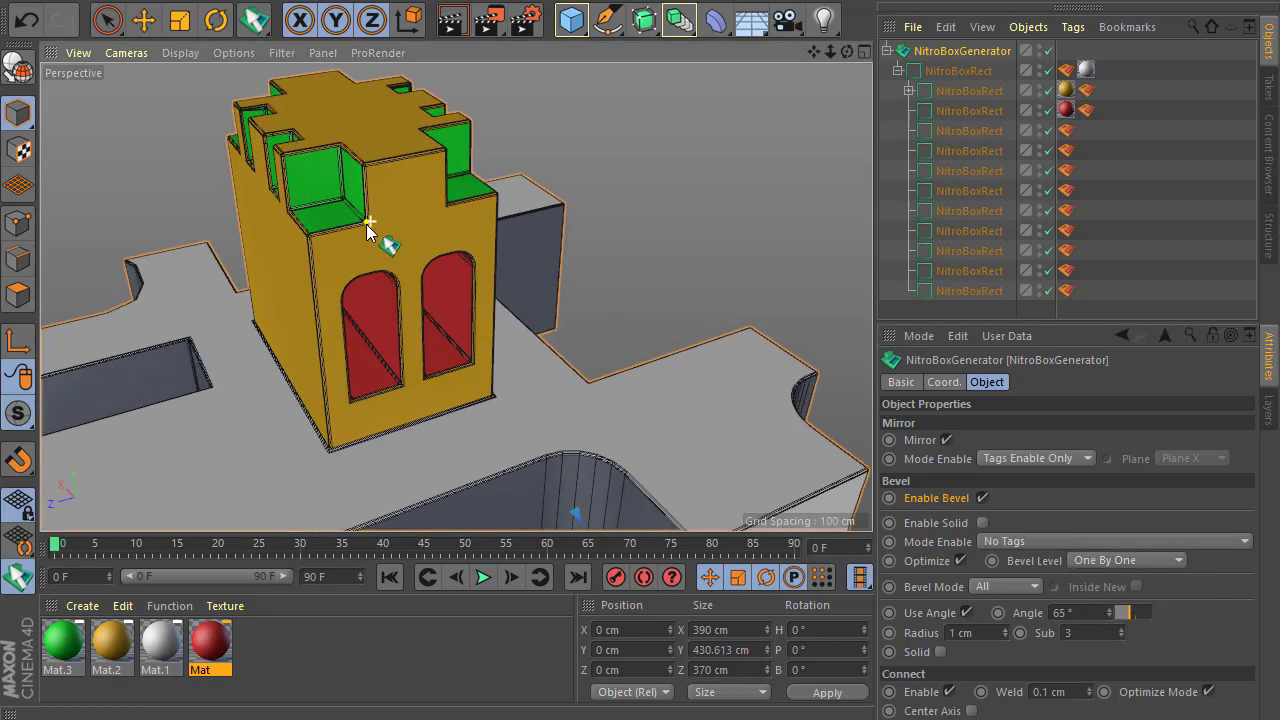
pyautogui.scroll(3, 340, 232)
pyautogui.moveTo(380, 255)
pyautogui.keyDown('alt'); pyautogui.mouseDown()
pyautogui.moveTo(393, 367)
pyautogui.moveTo(255, 250)
pyautogui.moveTo(298, 380)
pyautogui.moveTo(342, 258)
pyautogui.mouseUp(); pyautogui.keyUp('alt')
pyautogui.scroll(-3, 330, 372)
pyautogui.scroll(-3, 395, 345)
pyautogui.scroll(3, 360, 355)
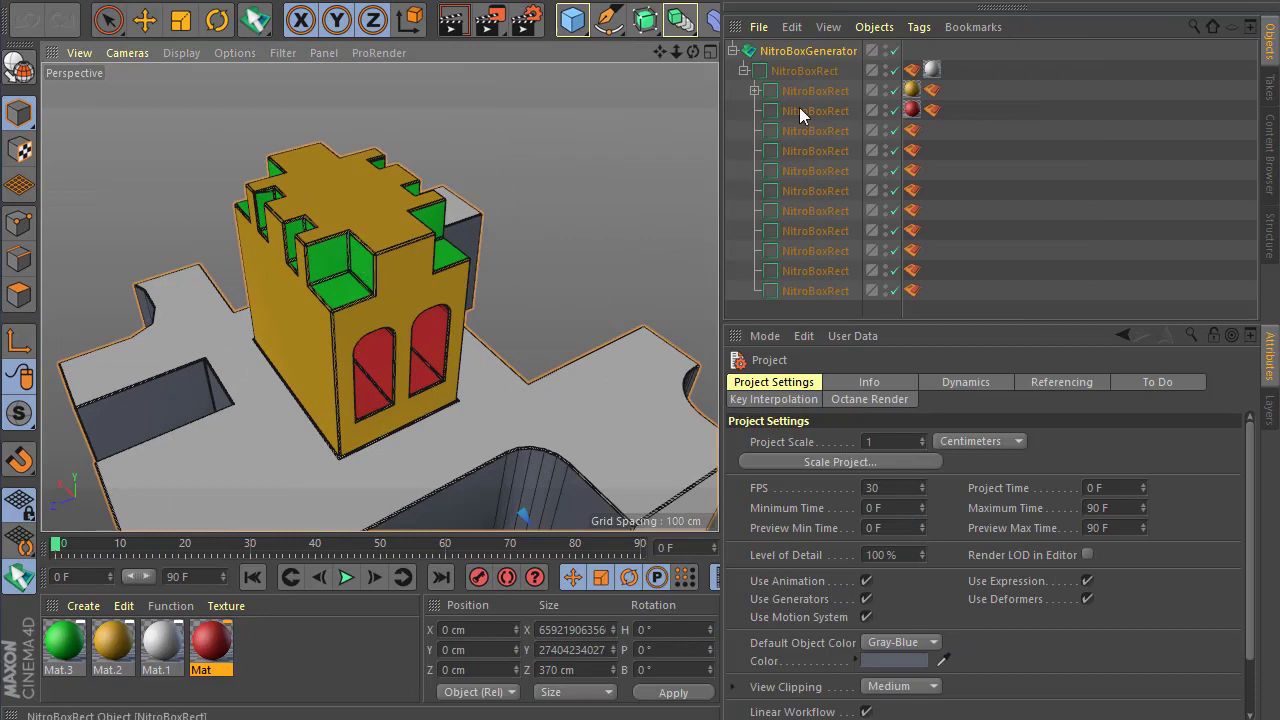
# Step: With the red material and snap spacing 1, draw a tall red box on the yellow tower
pyautogui.click(20, 576)
pyautogui.scroll(3, 345, 440)
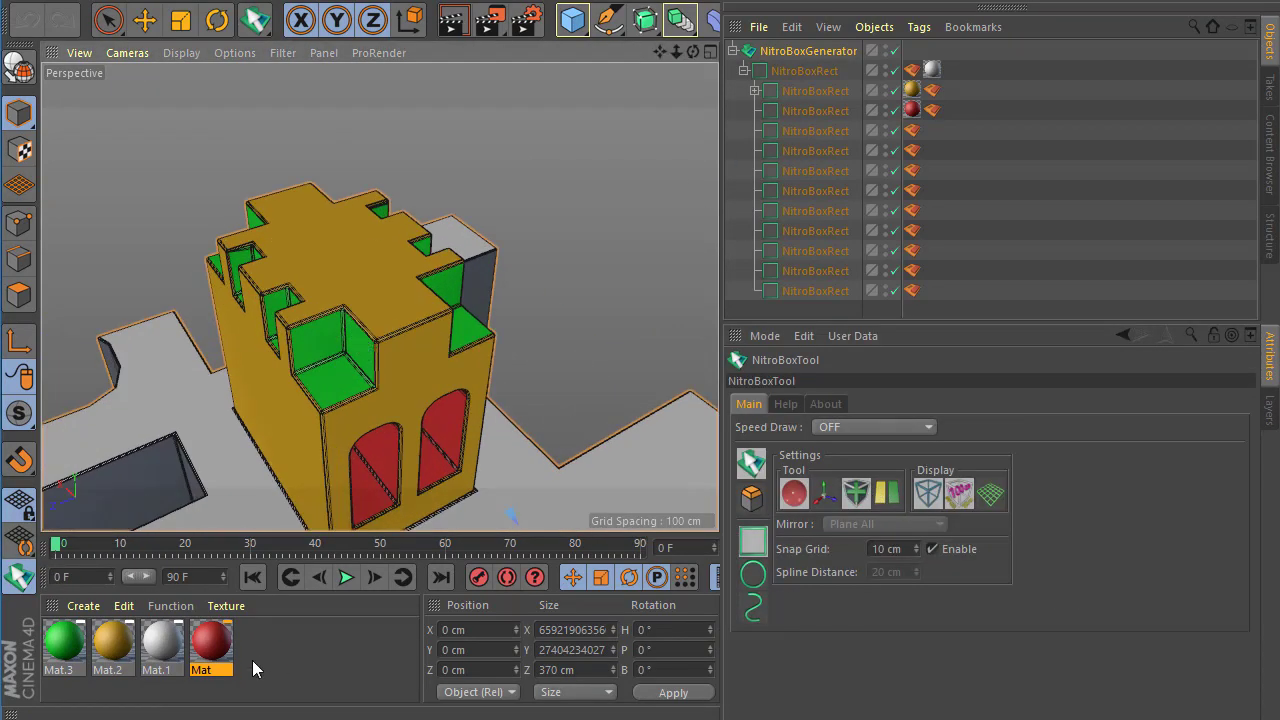
pyautogui.click(211, 648)
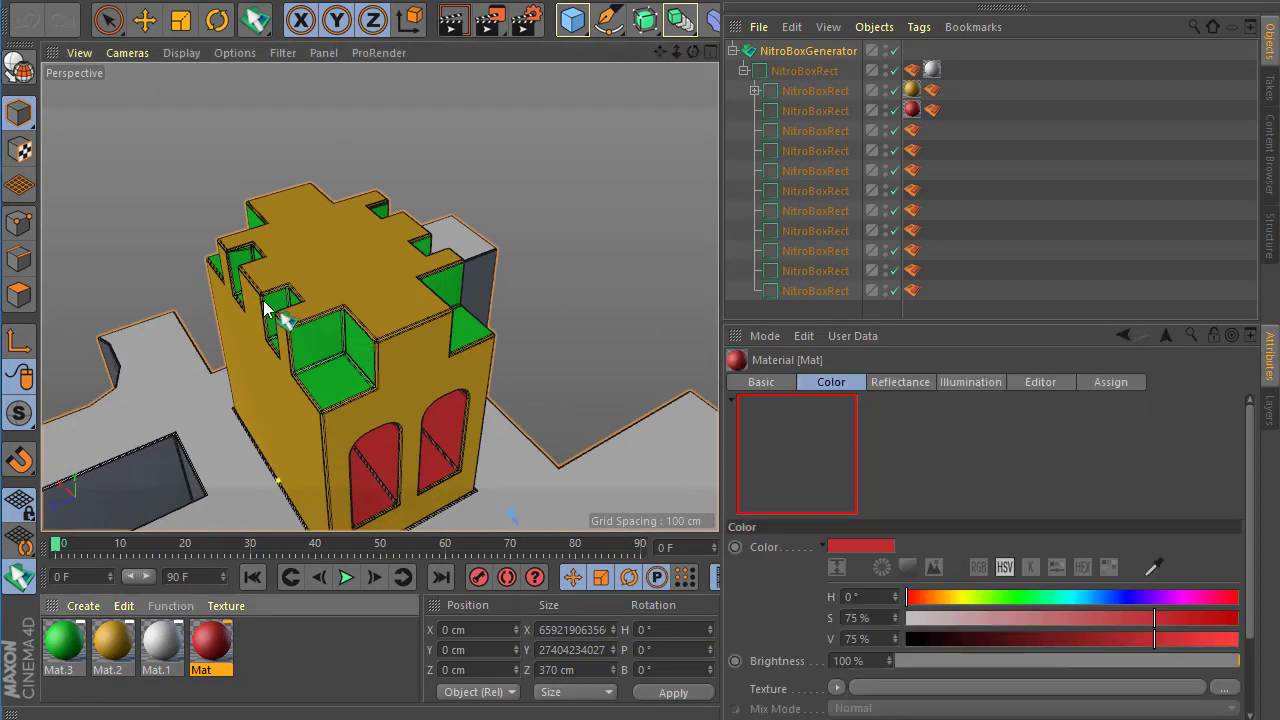
pyautogui.click(16, 574)
pyautogui.doubleClick(888, 552)
pyautogui.write('1')
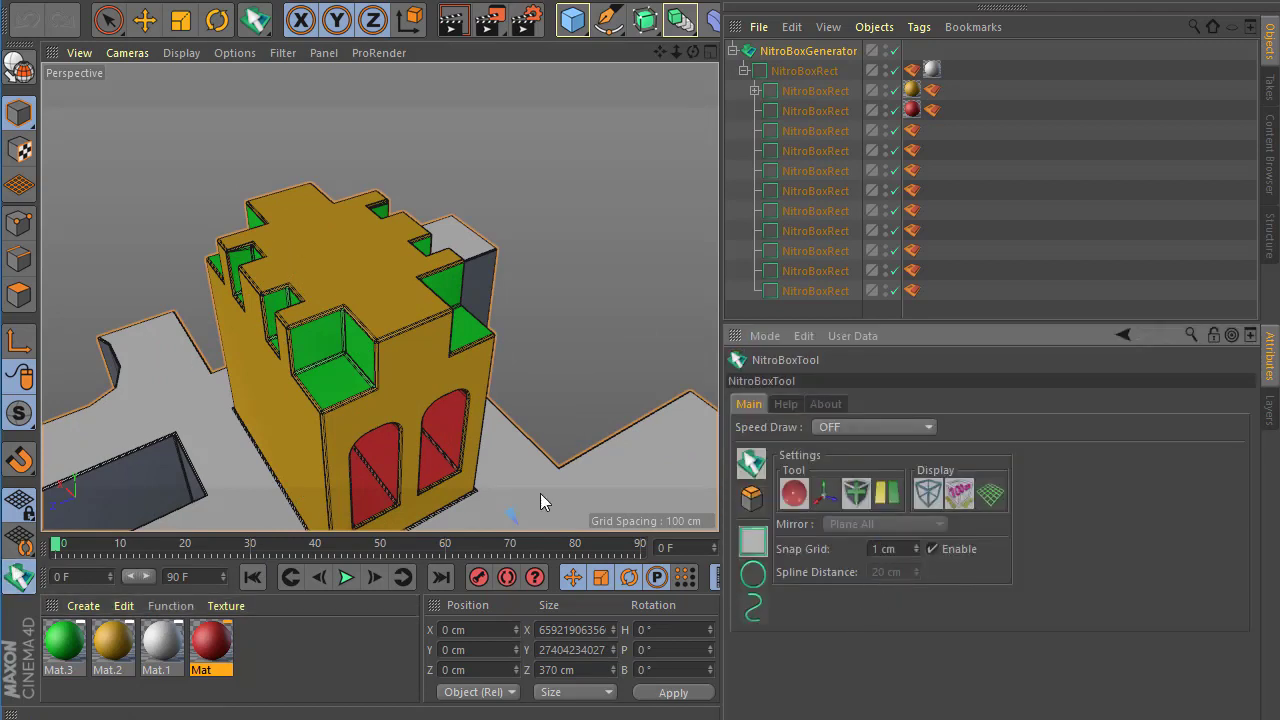
pyautogui.moveTo(281, 256); pyautogui.dragTo(434, 282)
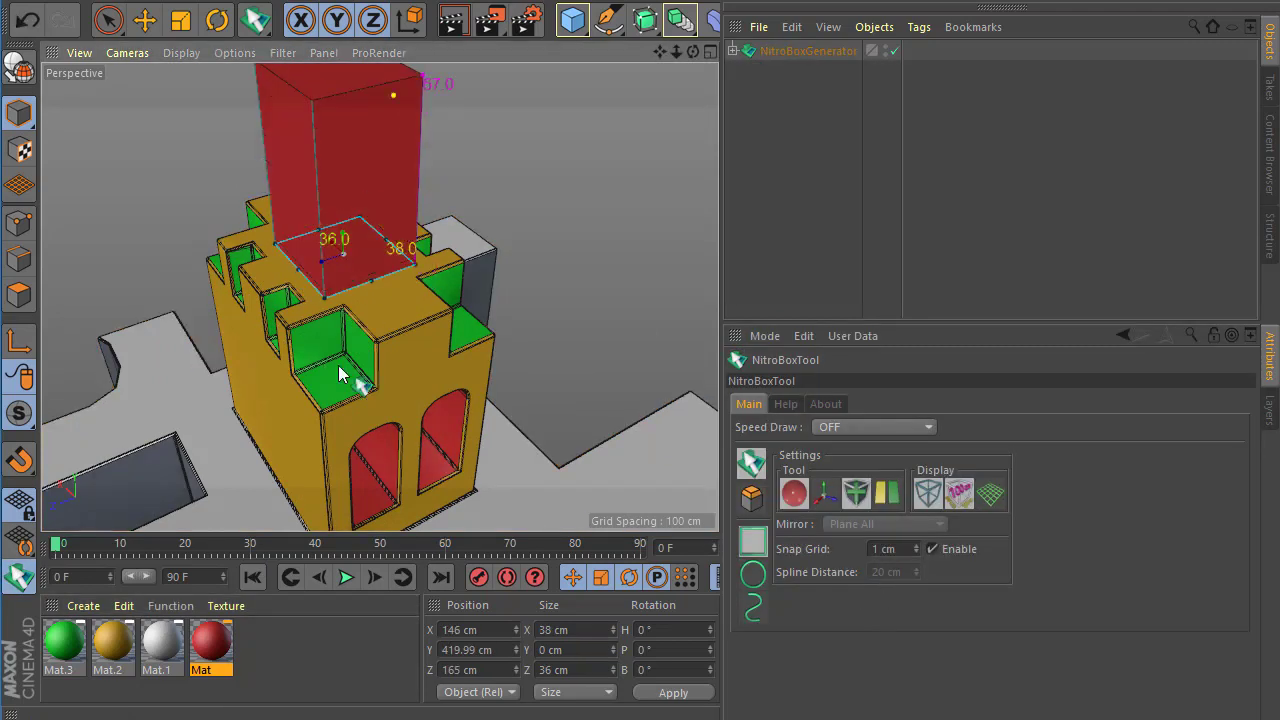
# Step: Cut a rounded rectangular slot into the red box's face and make it 15 × 17 cm
pyautogui.scroll(3, 410, 266)
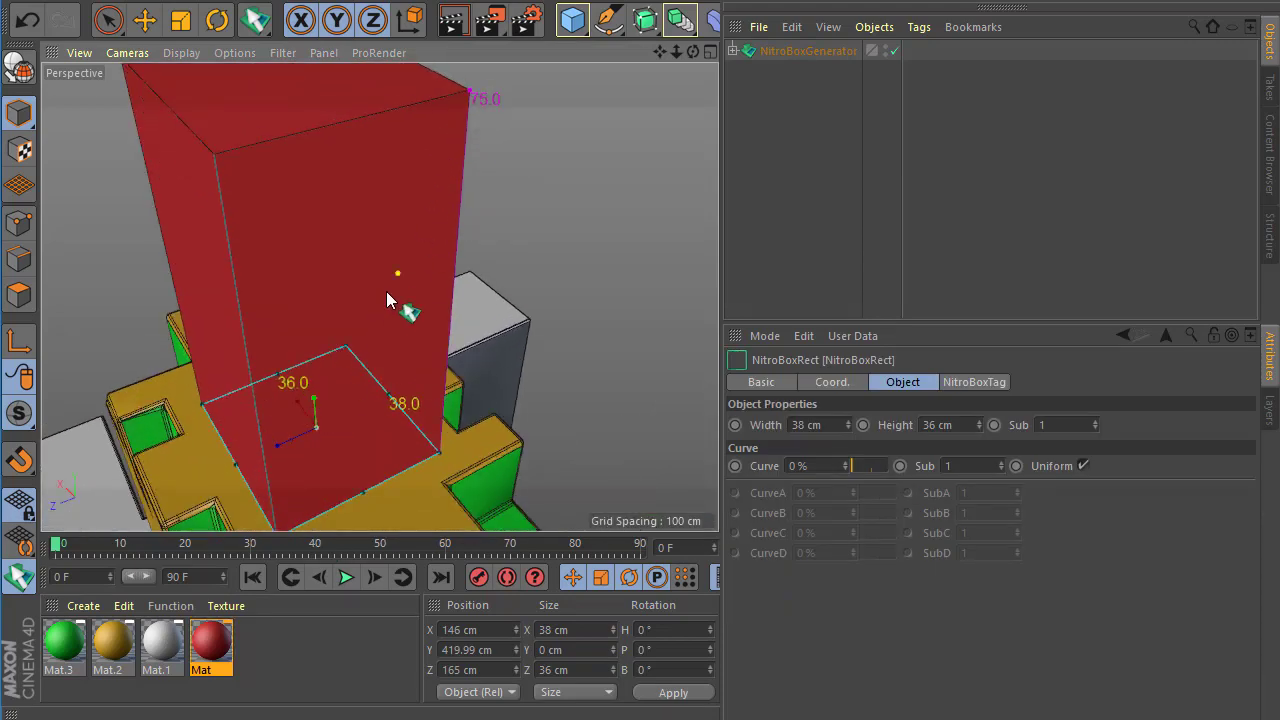
pyautogui.scroll(3, 386, 291)
pyautogui.moveTo(222, 188); pyautogui.dragTo(330, 308)
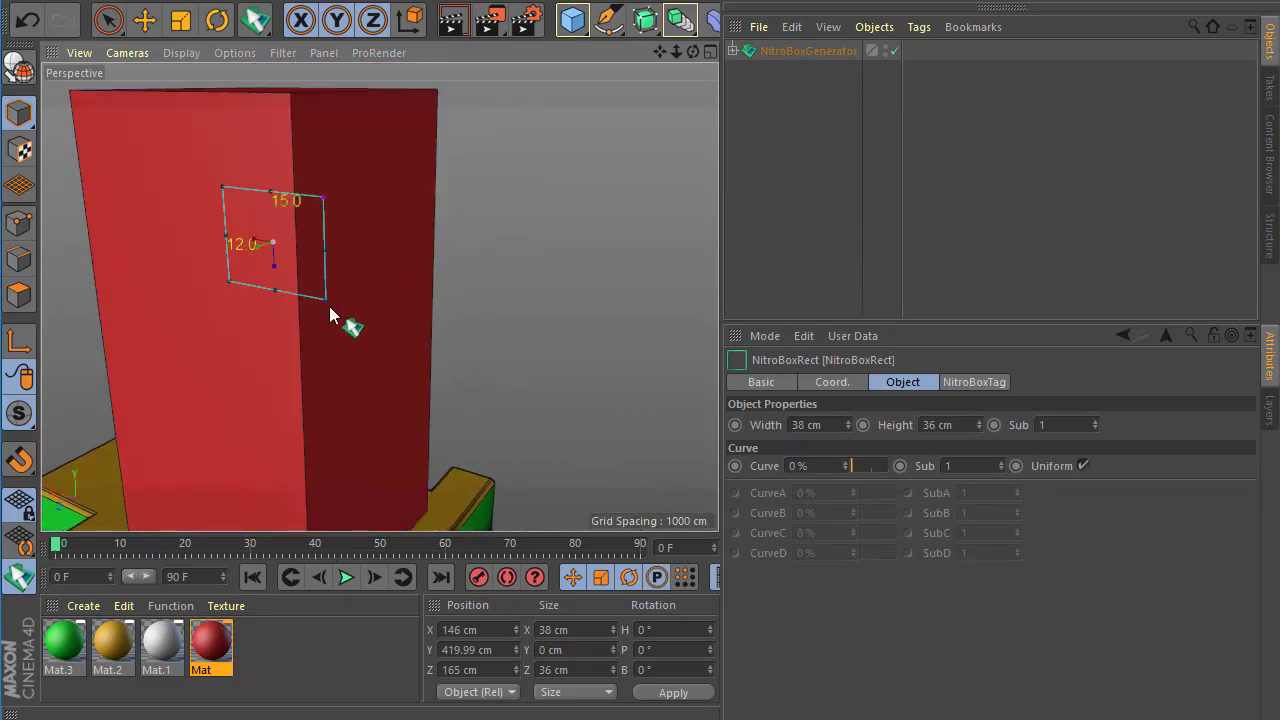
pyautogui.click(497, 249)
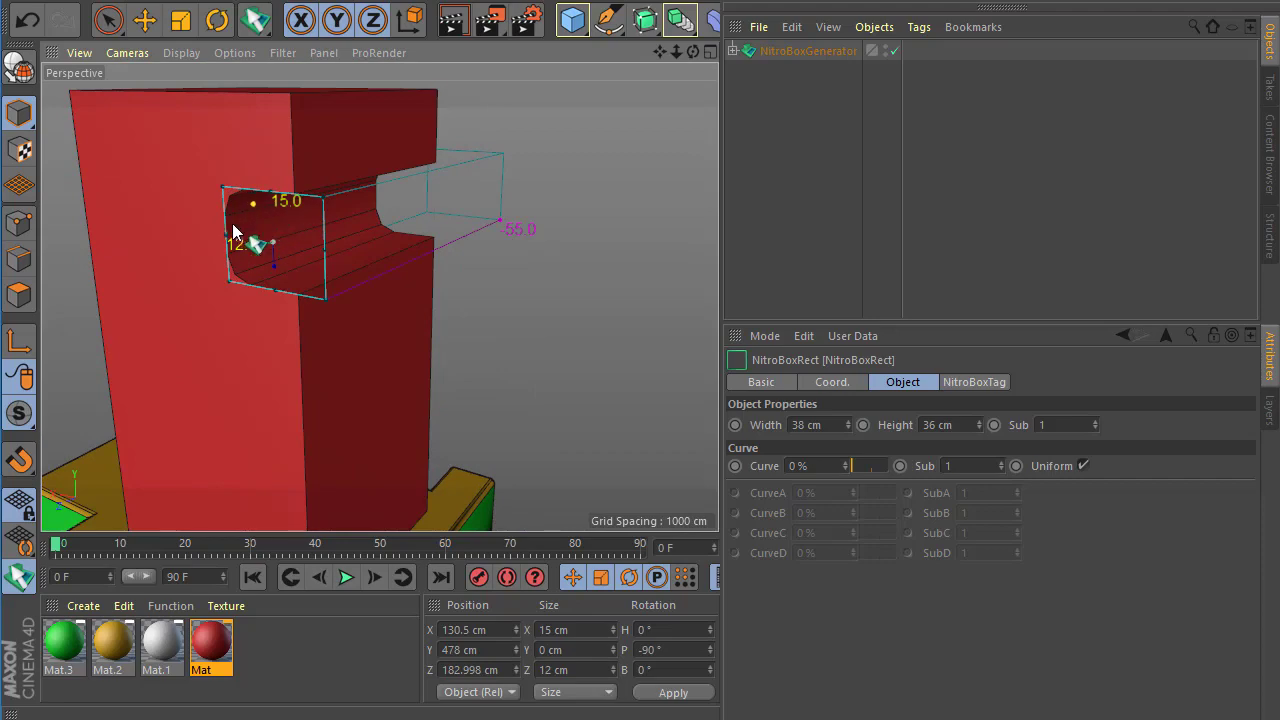
pyautogui.moveTo(263, 205); pyautogui.dragTo(309, 177)
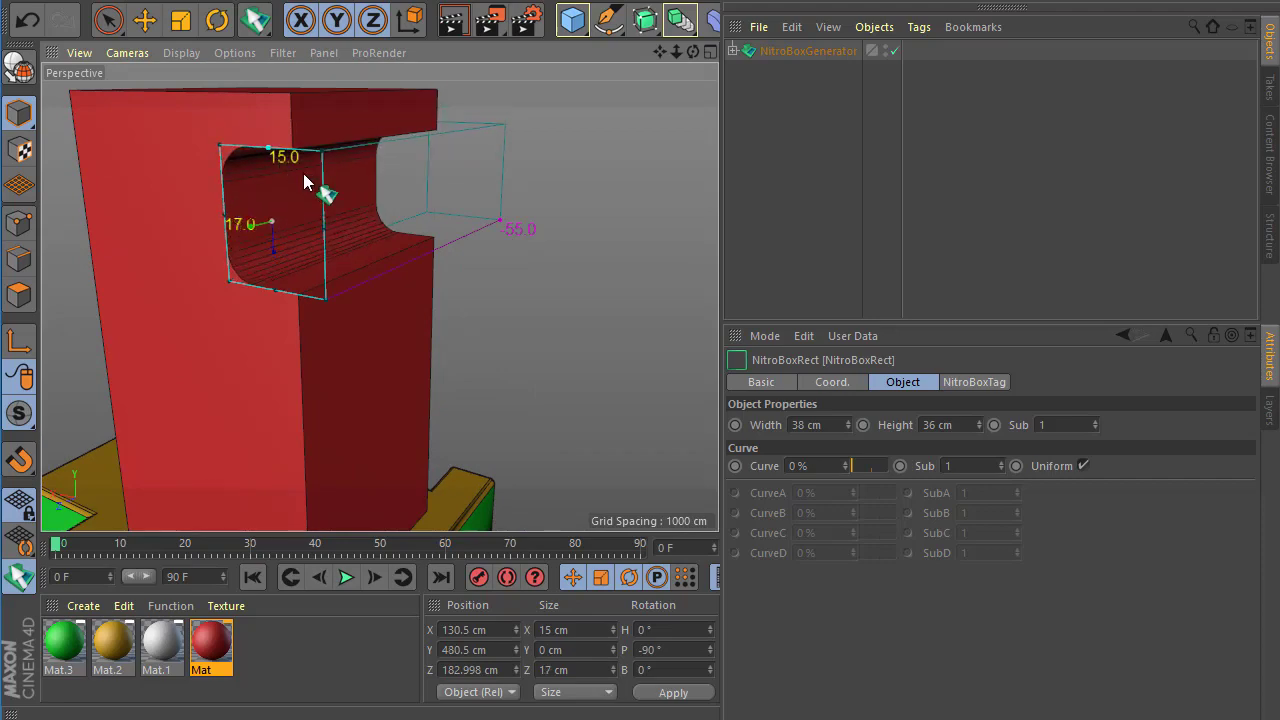
pyautogui.scroll(-5, 320, 200)
pyautogui.moveTo(378, 287)
pyautogui.keyDown('alt'); pyautogui.mouseDown()
pyautogui.moveTo(75, 410)
pyautogui.moveTo(337, 463)
pyautogui.mouseUp(); pyautogui.keyUp('alt')
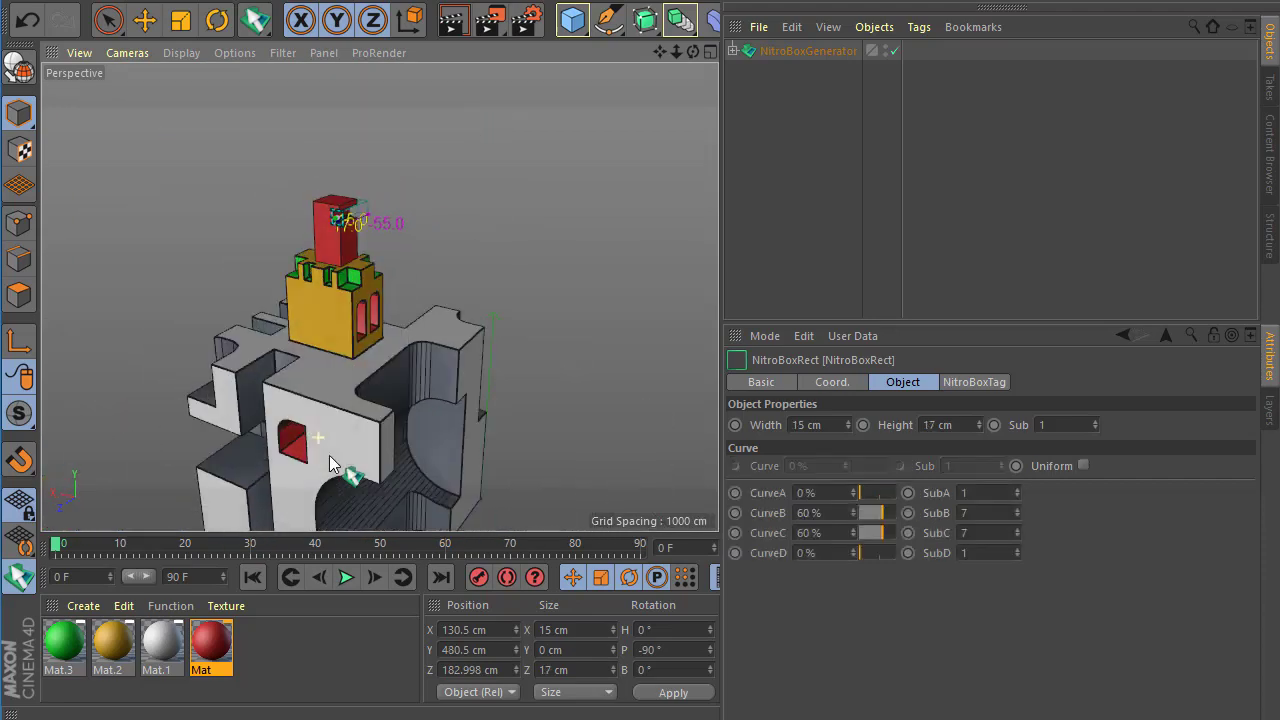
# Step: Shorten the red box's slot to 11 cm tall
pyautogui.scroll(3, 345, 228)
pyautogui.scroll(3, 327, 200)
pyautogui.scroll(2, 327, 200)
pyautogui.scroll(2, 337, 330)
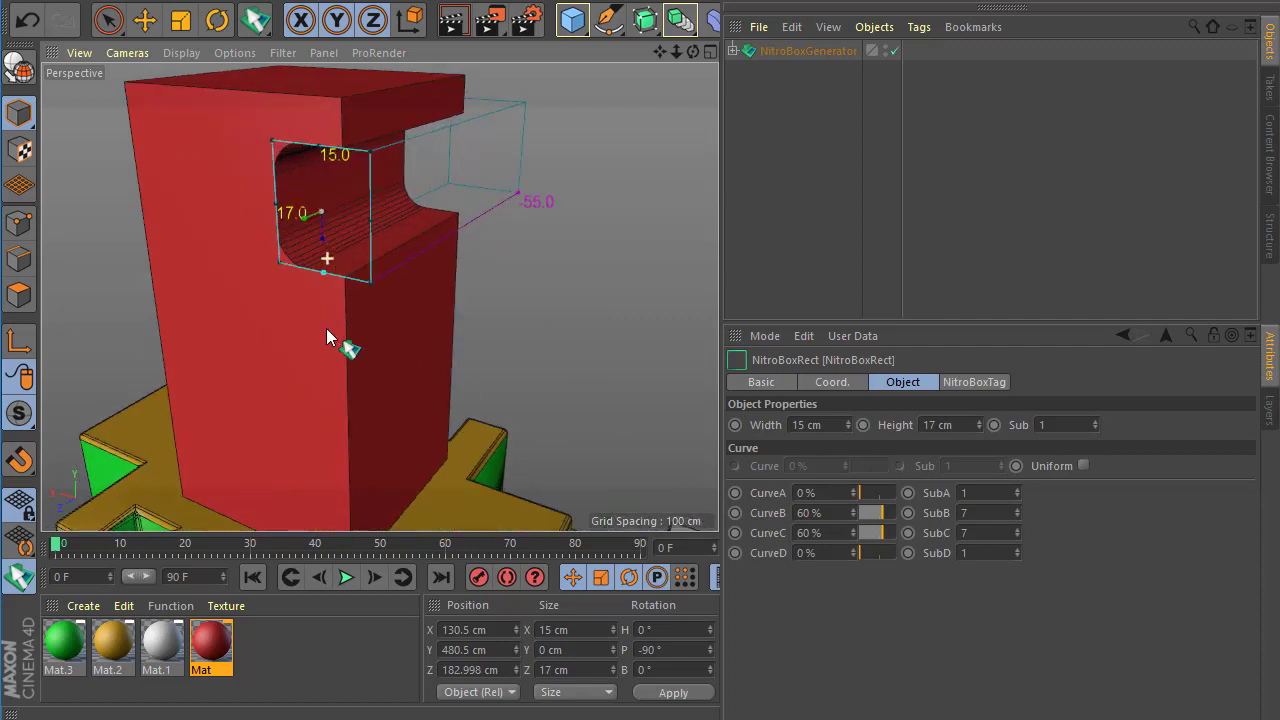
pyautogui.scroll(2, 350, 280)
pyautogui.moveTo(333, 240); pyautogui.dragTo(332, 225)
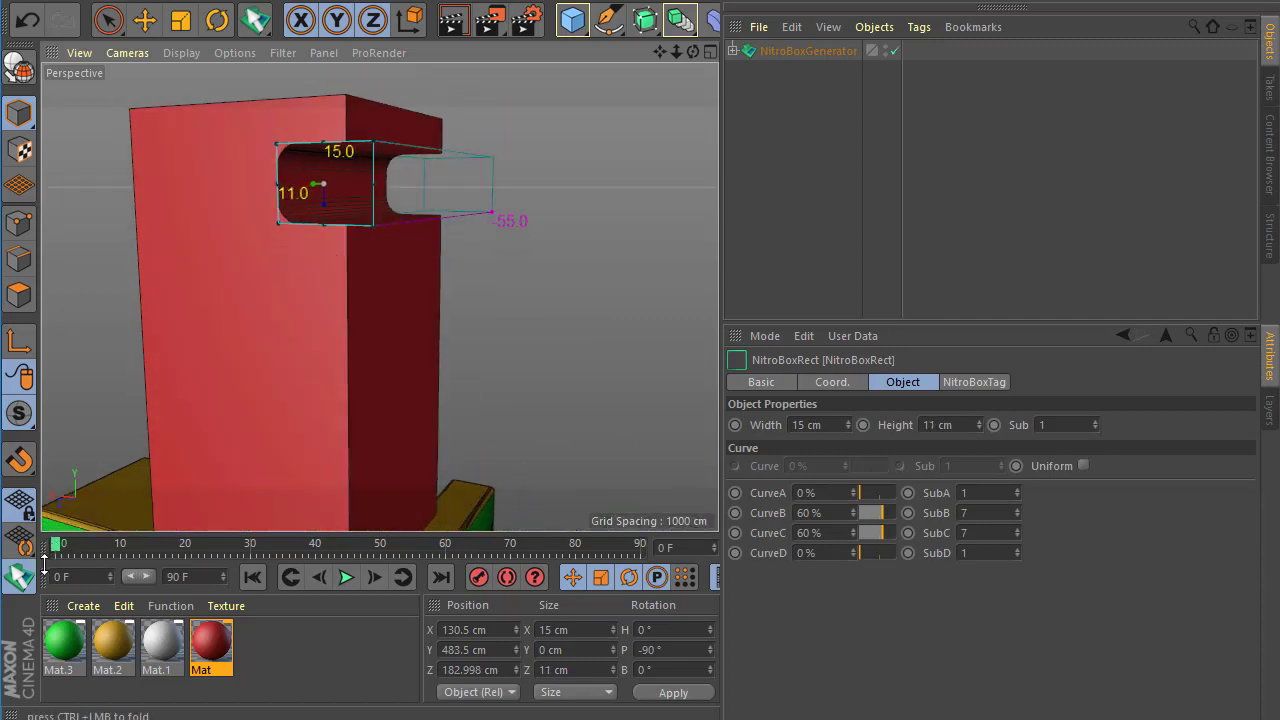
# Step: Cut an 11 cm-radius circular notch below the slot, positioned on the box edge
pyautogui.click(753, 574)
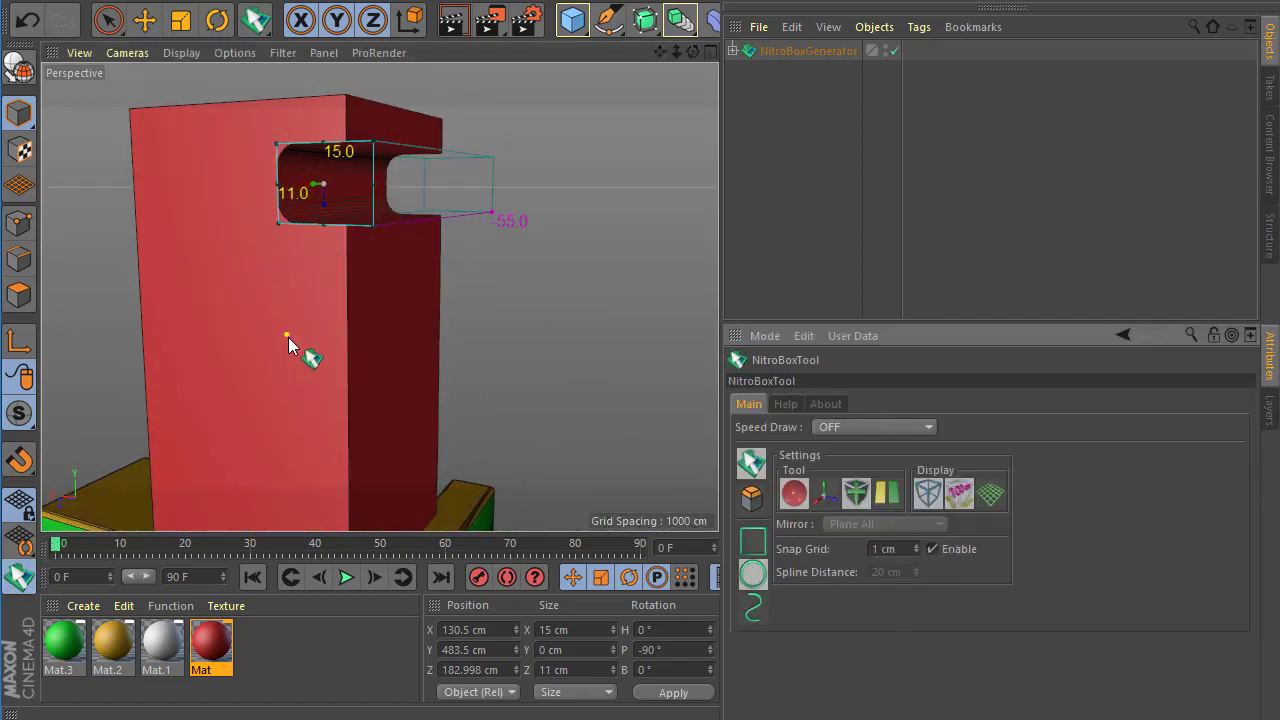
pyautogui.moveTo(288, 337); pyautogui.dragTo(360, 351)
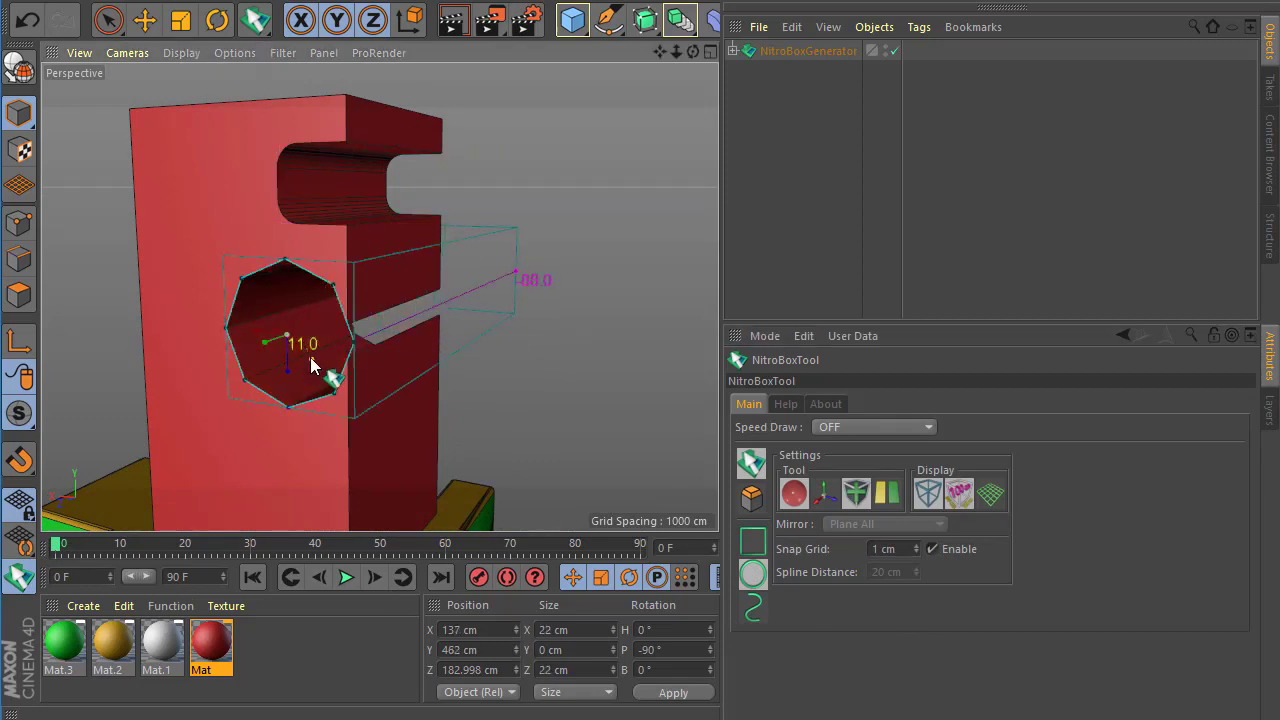
pyautogui.moveTo(262, 344); pyautogui.dragTo(357, 350)
pyautogui.scroll(-5, 350, 348)
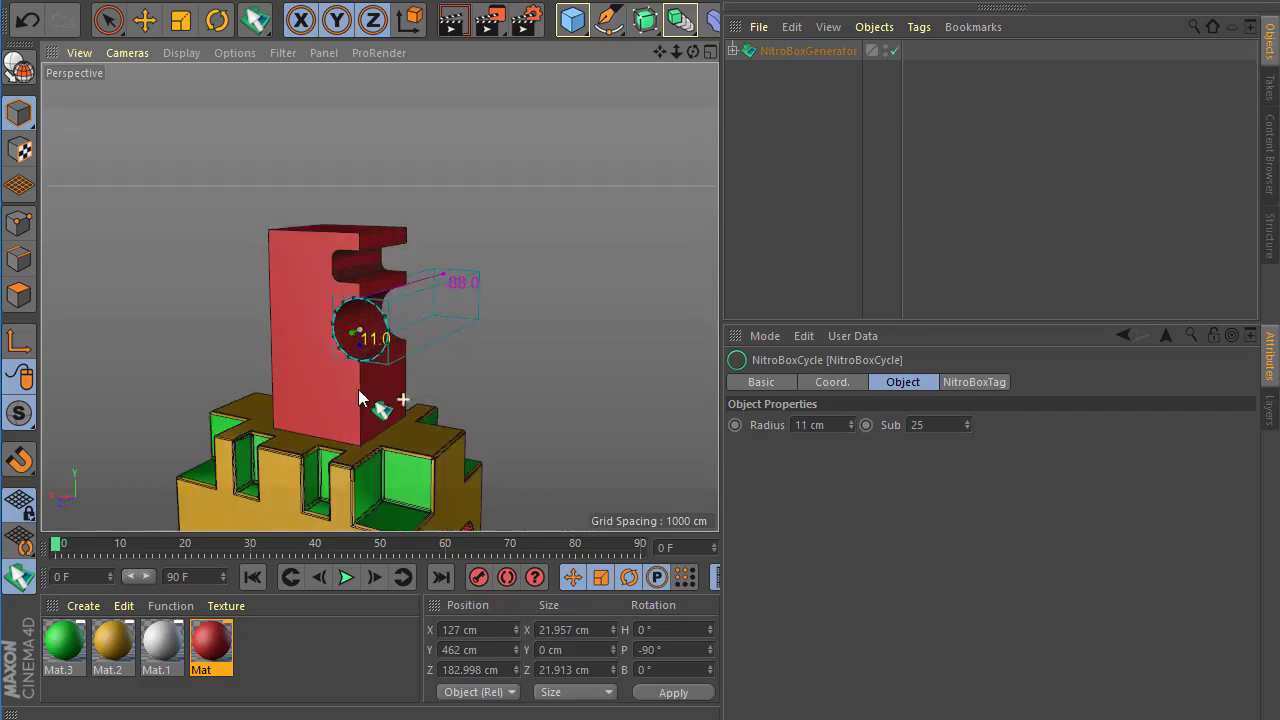
pyautogui.scroll(2, 360, 398)
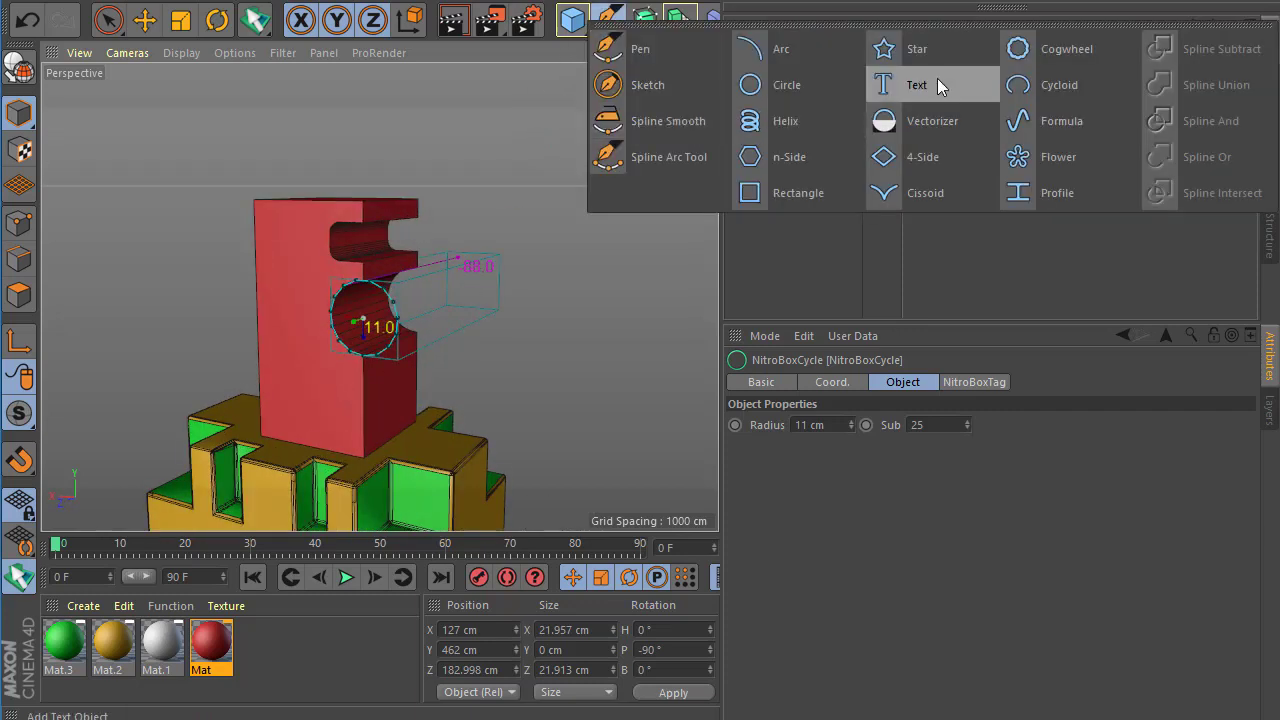
# Step: Add a Star spline, move it behind the model and scale it to about 20 cm
pyautogui.moveTo(607, 20); pyautogui.dragTo(934, 85)
pyautogui.scroll(-3, 324, 269)
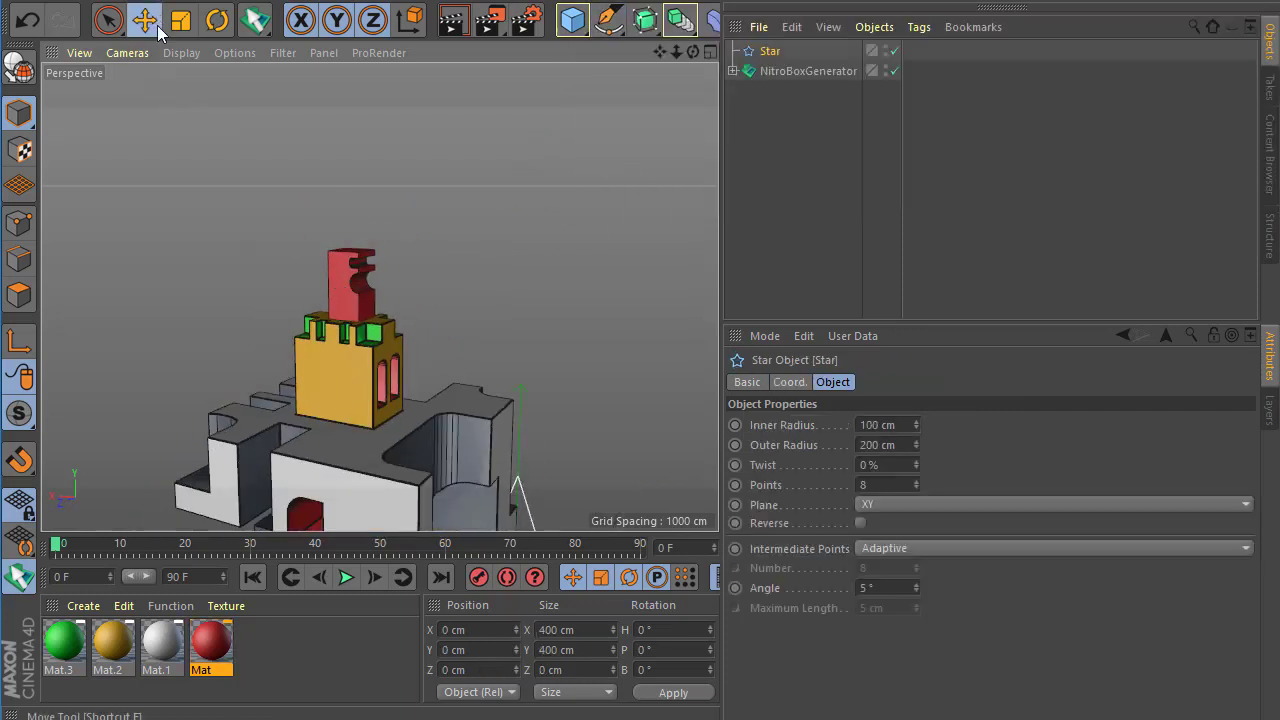
pyautogui.click(145, 20)
pyautogui.moveTo(228, 86)
pyautogui.mouseDown()
pyautogui.moveTo(465, 308)
pyautogui.moveTo(427, 318)
pyautogui.mouseUp()
pyautogui.scroll(2, 465, 305)
pyautogui.scroll(2, 367, 285)
pyautogui.click(181, 20)
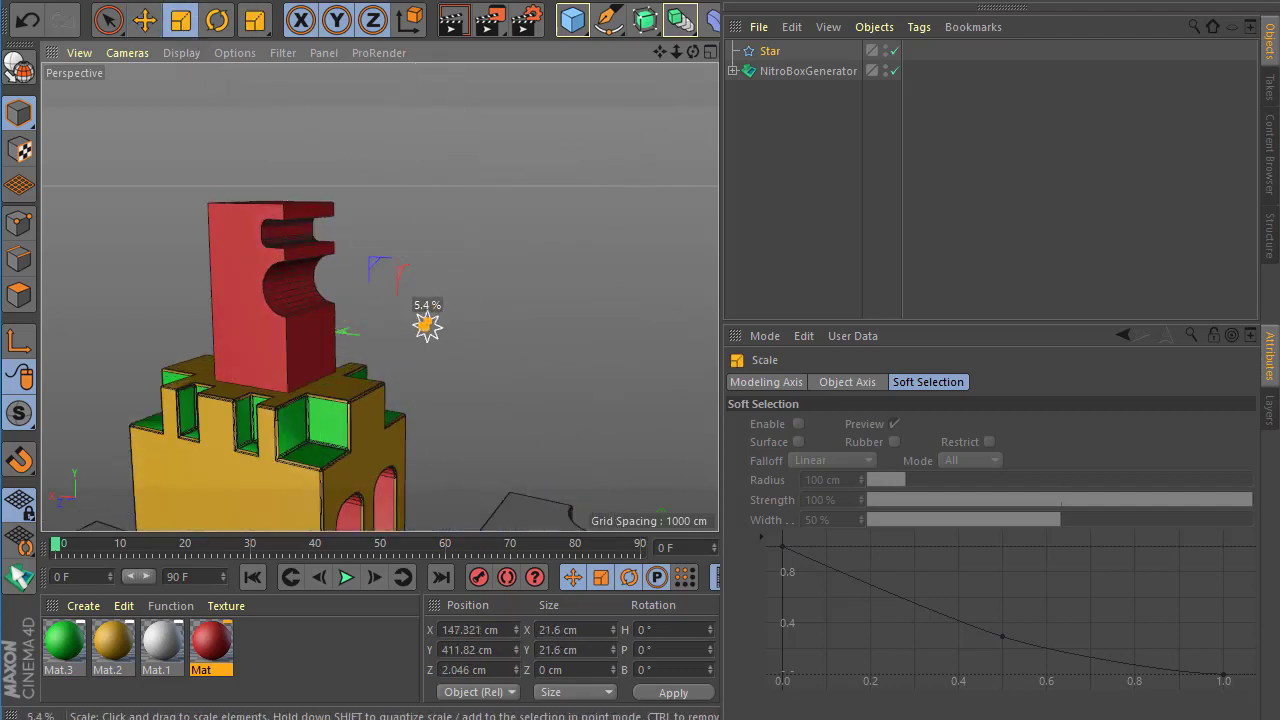
pyautogui.moveTo(303, 402)
pyautogui.keyDown('alt'); pyautogui.mouseDown()
pyautogui.moveTo(315, 374)
pyautogui.moveTo(201, 299)
pyautogui.mouseUp(); pyautogui.keyUp('alt')
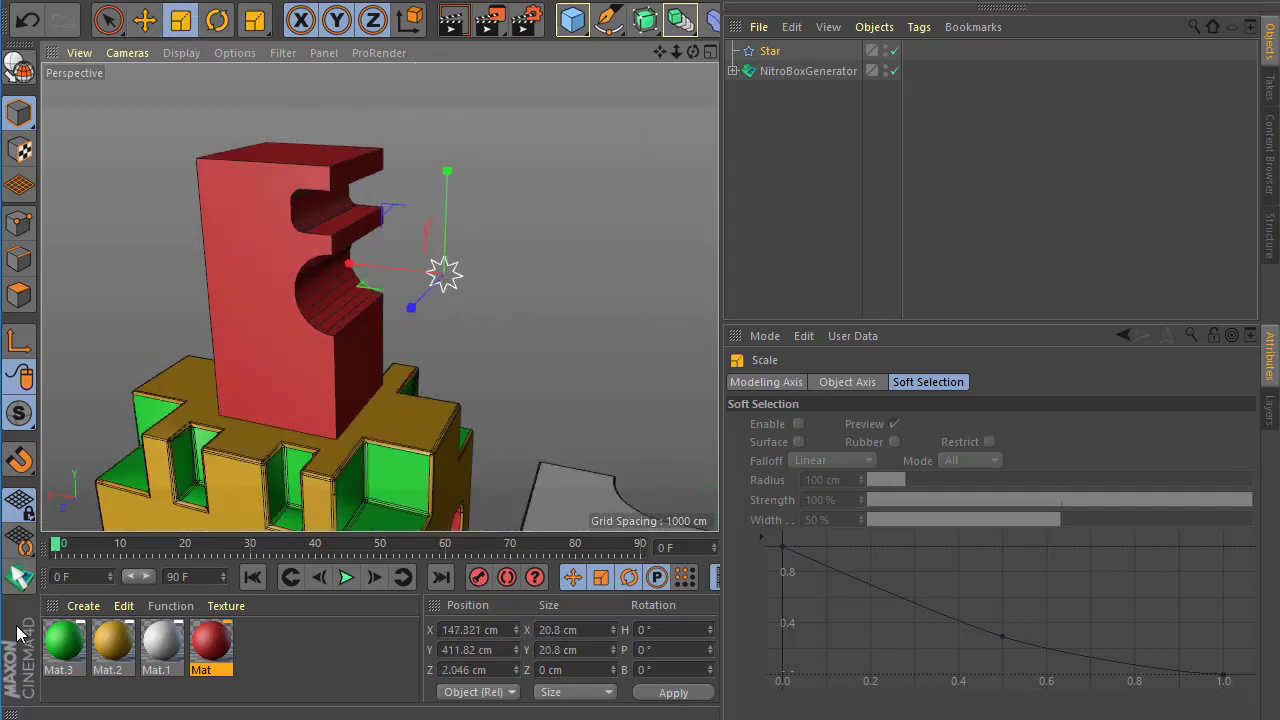
# Step: Sink star-shaped recesses into the red block's face, undo the extra one, and add a Sphere
pyautogui.click(20, 580)
pyautogui.scroll(2, 239, 336)
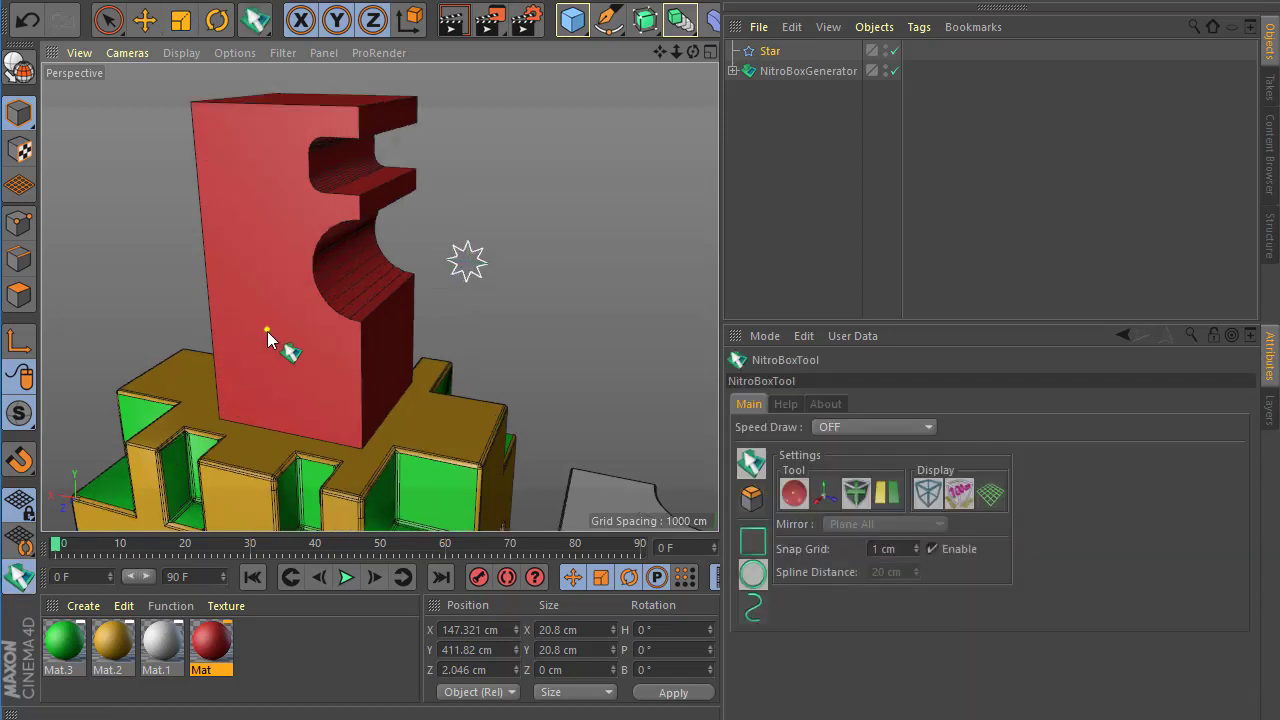
pyautogui.click(267, 331)
pyautogui.scroll(1, 243, 340)
pyautogui.scroll(2, 255, 345)
pyautogui.moveTo(264, 350)
pyautogui.mouseDown()
pyautogui.moveTo(323, 334)
pyautogui.moveTo(314, 326)
pyautogui.moveTo(351, 359)
pyautogui.moveTo(296, 195)
pyautogui.mouseUp()
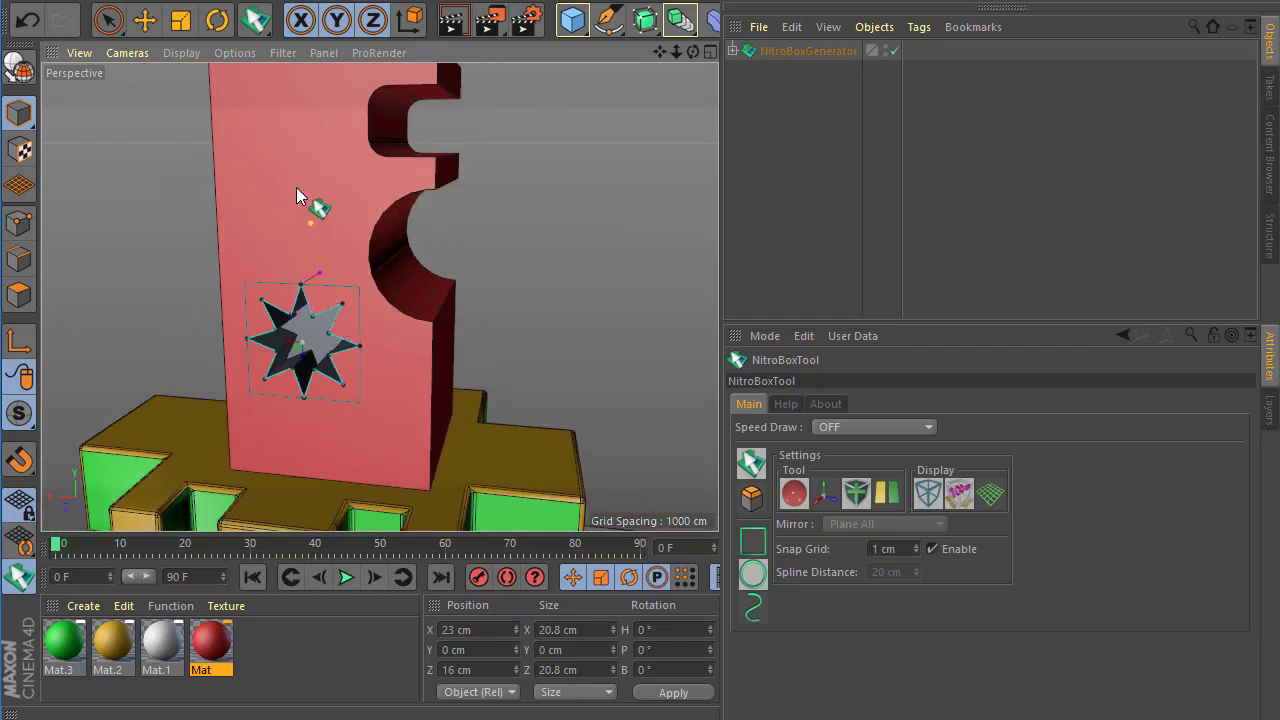
pyautogui.click(279, 177)
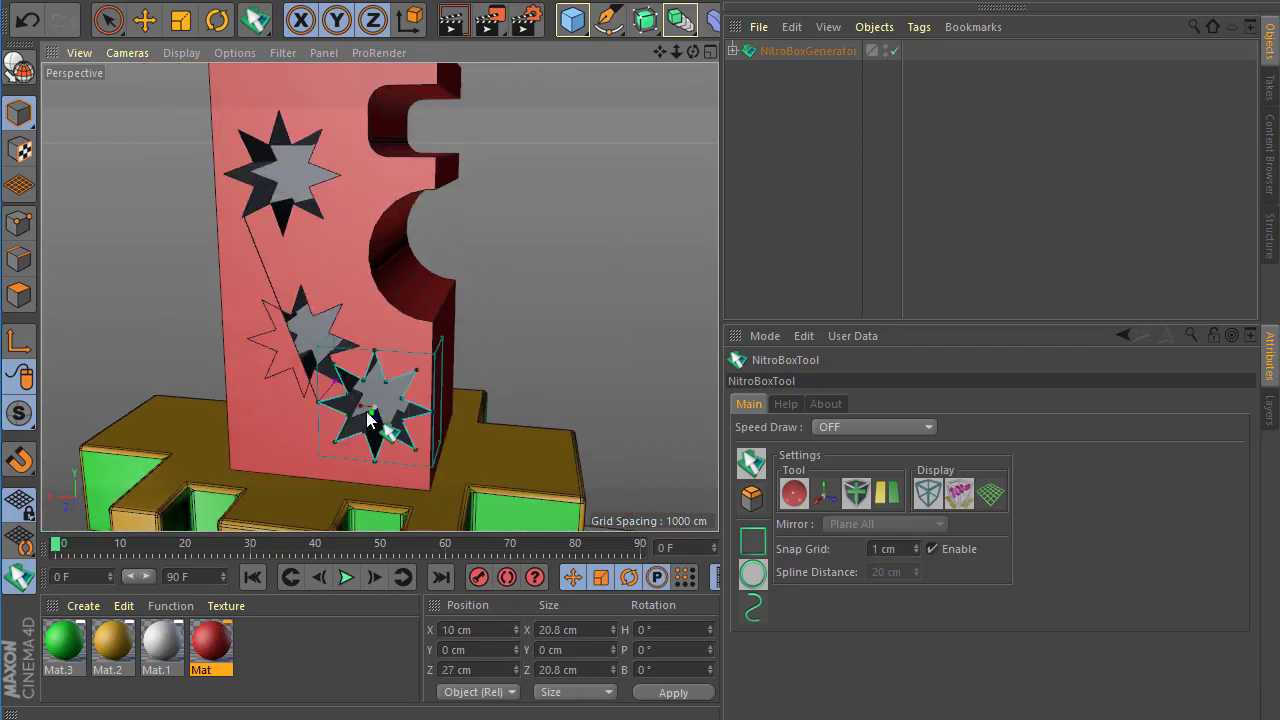
pyautogui.hotkey('ctrl', 'z')
pyautogui.moveTo(354, 406)
pyautogui.keyDown('alt'); pyautogui.mouseDown()
pyautogui.moveTo(291, 428)
pyautogui.moveTo(319, 401)
pyautogui.moveTo(390, 400)
pyautogui.mouseUp(); pyautogui.keyUp('alt')
pyautogui.moveTo(572, 20); pyautogui.dragTo(971, 80)
# Step: Lift the sphere above the building, shrink it, and apply the green Mat.3 material
pyautogui.scroll(-3, 262, 265)
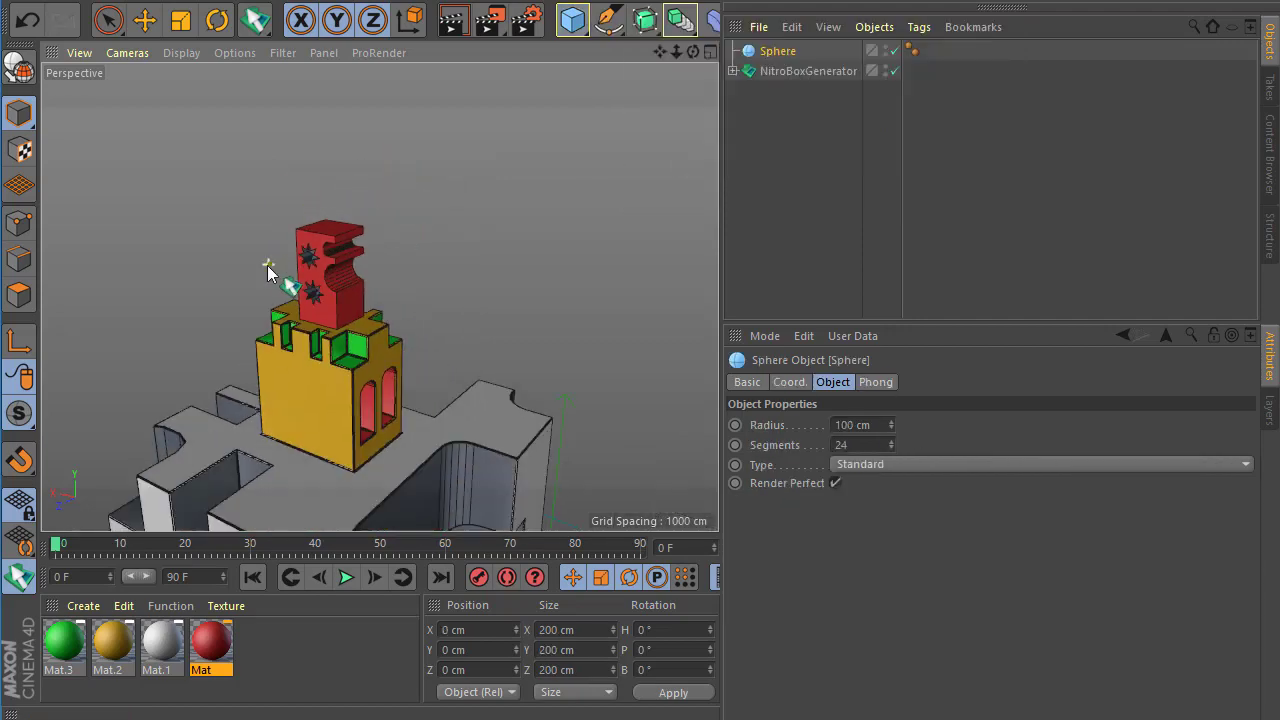
pyautogui.scroll(-2, 262, 265)
pyautogui.press('t')
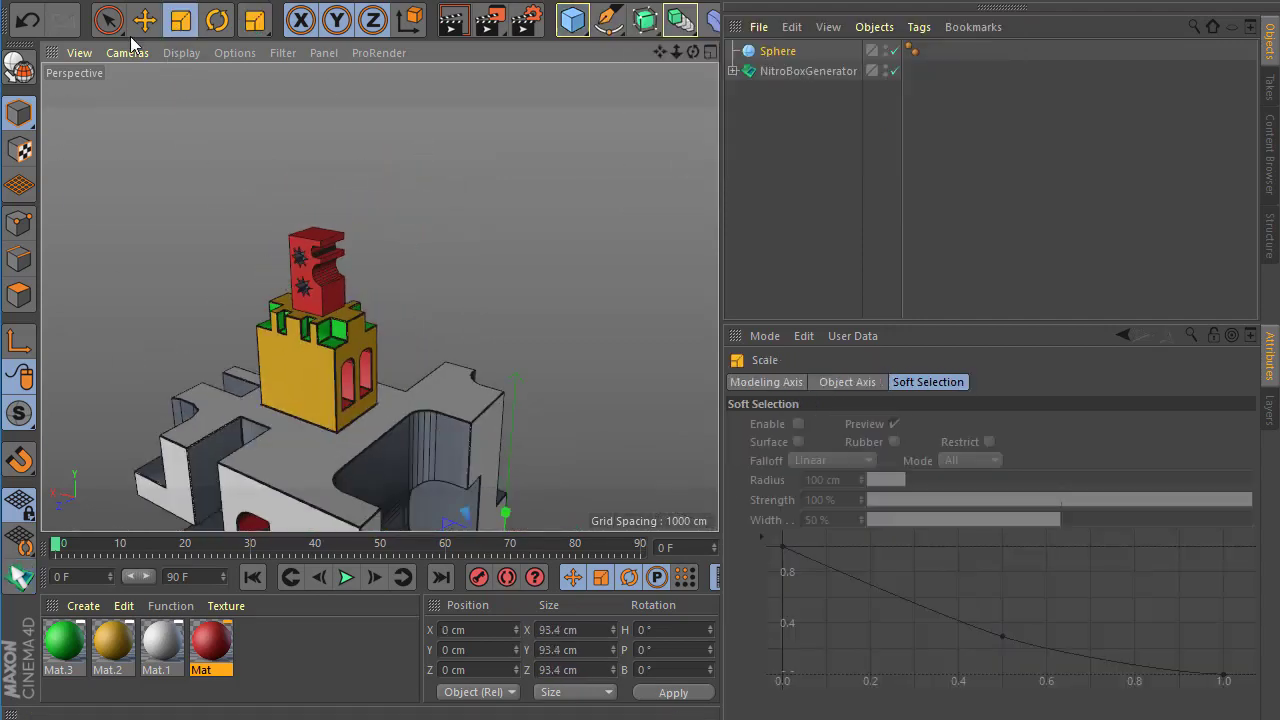
pyautogui.press('e')
pyautogui.moveTo(222, 160)
pyautogui.mouseDown()
pyautogui.moveTo(236, 67)
pyautogui.moveTo(100, 221)
pyautogui.mouseUp()
pyautogui.press('t')
pyautogui.scroll(2, 303, 258)
pyautogui.scroll(1, 303, 258)
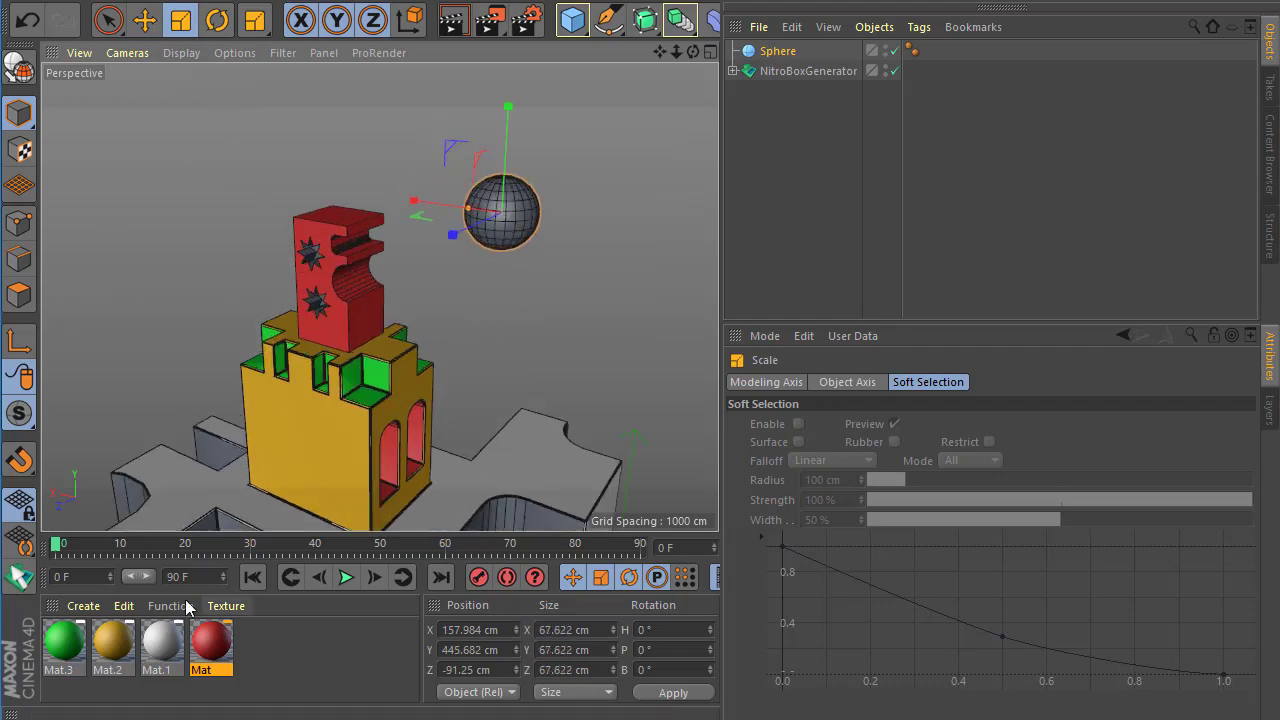
pyautogui.moveTo(790, 57); pyautogui.dragTo(780, 52)
# Step: Scale the sphere to about 29 cm and stamp it into the red block's lower corner
pyautogui.scroll(1, 344, 314)
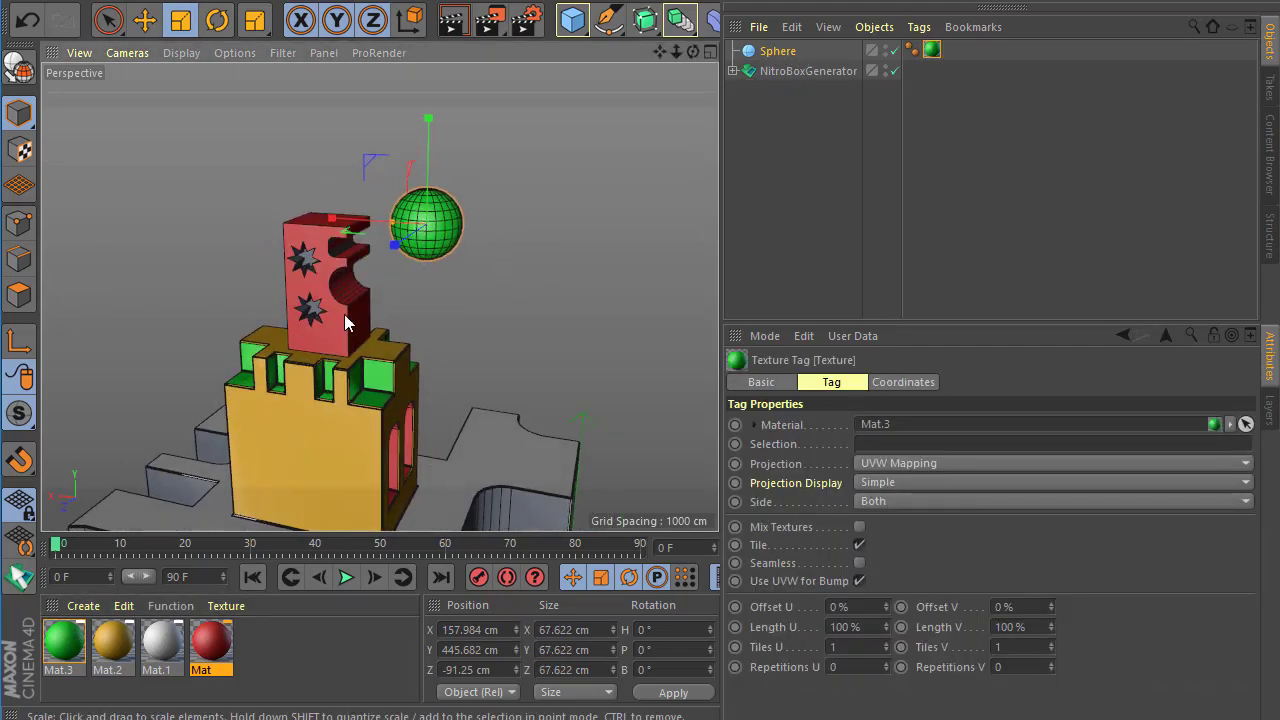
pyautogui.scroll(2, 344, 314)
pyautogui.click(181, 20)
pyautogui.moveTo(300, 150); pyautogui.dragTo(200, 250)
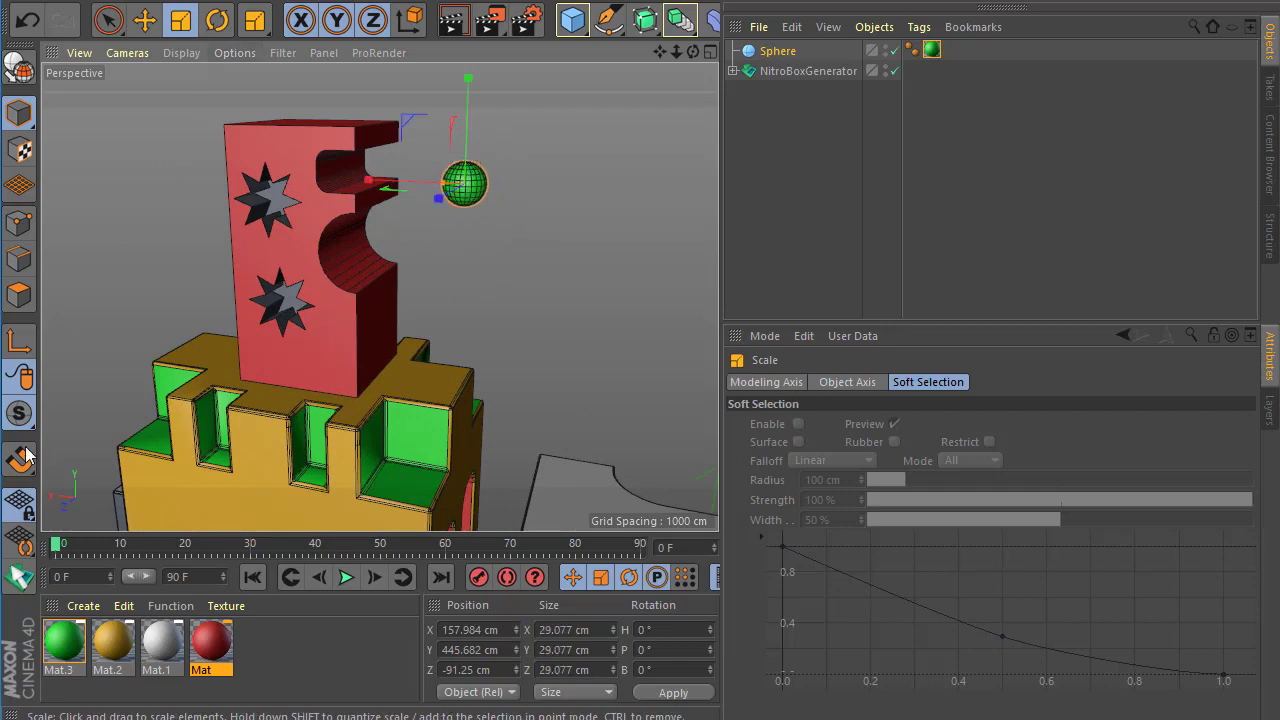
pyautogui.click(19, 577)
pyautogui.click(347, 342)
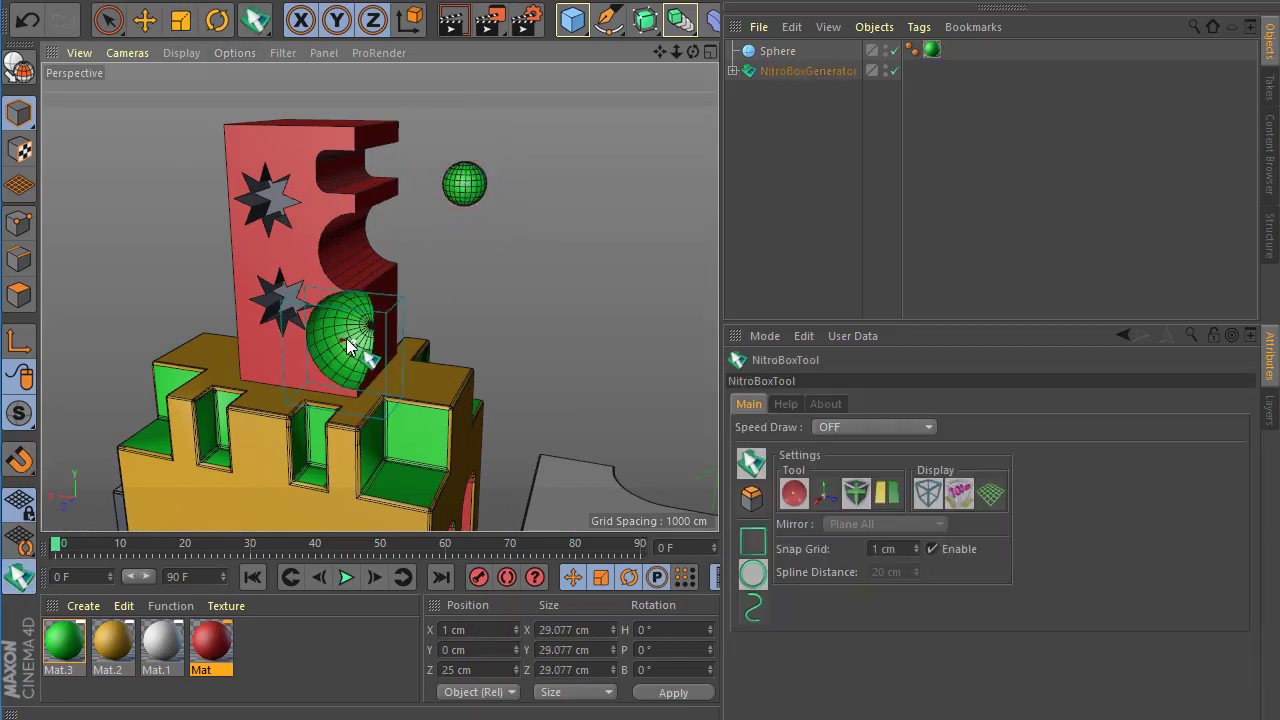
pyautogui.scroll(3, 347, 342)
# Step: Shrink the stamped sphere to about 18 cm and delete the loose source sphere
pyautogui.click(181, 20)
pyautogui.moveTo(200, 110); pyautogui.dragTo(53, 167)
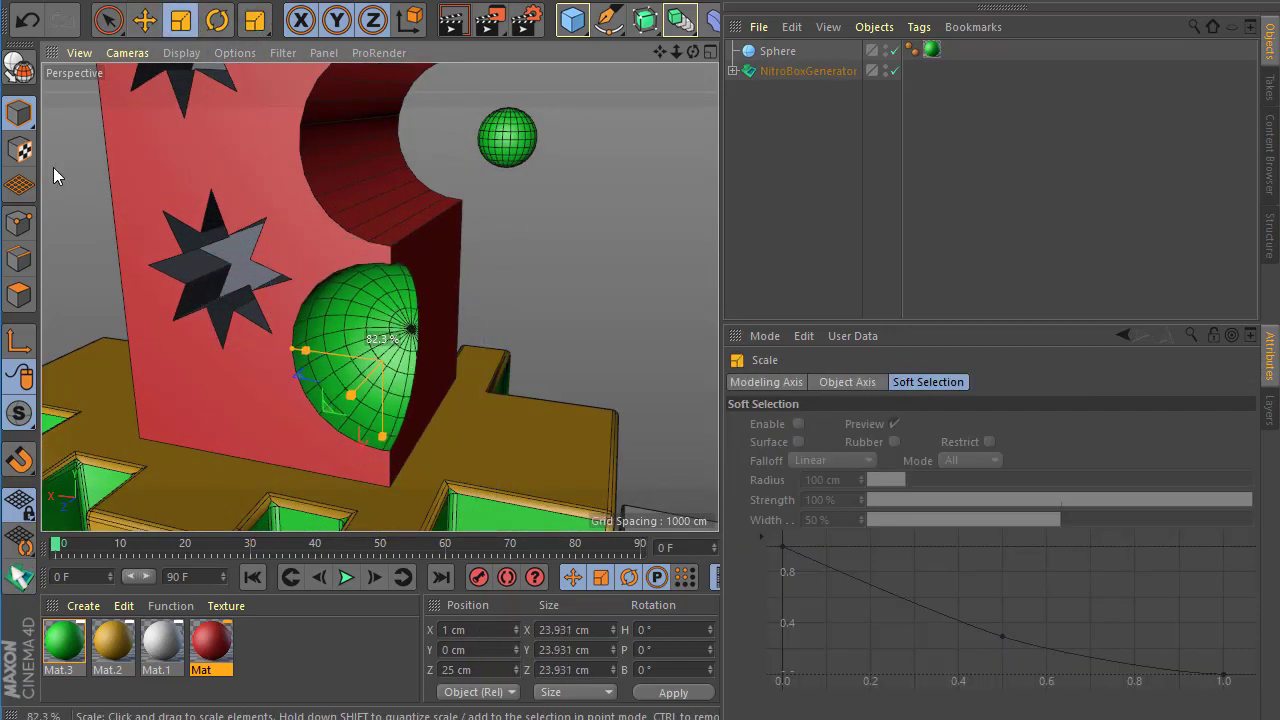
pyautogui.moveTo(208, 114)
pyautogui.keyDown('alt'); pyautogui.mouseDown()
pyautogui.moveTo(502, 393)
pyautogui.moveTo(426, 334)
pyautogui.mouseUp(); pyautogui.keyUp('alt')
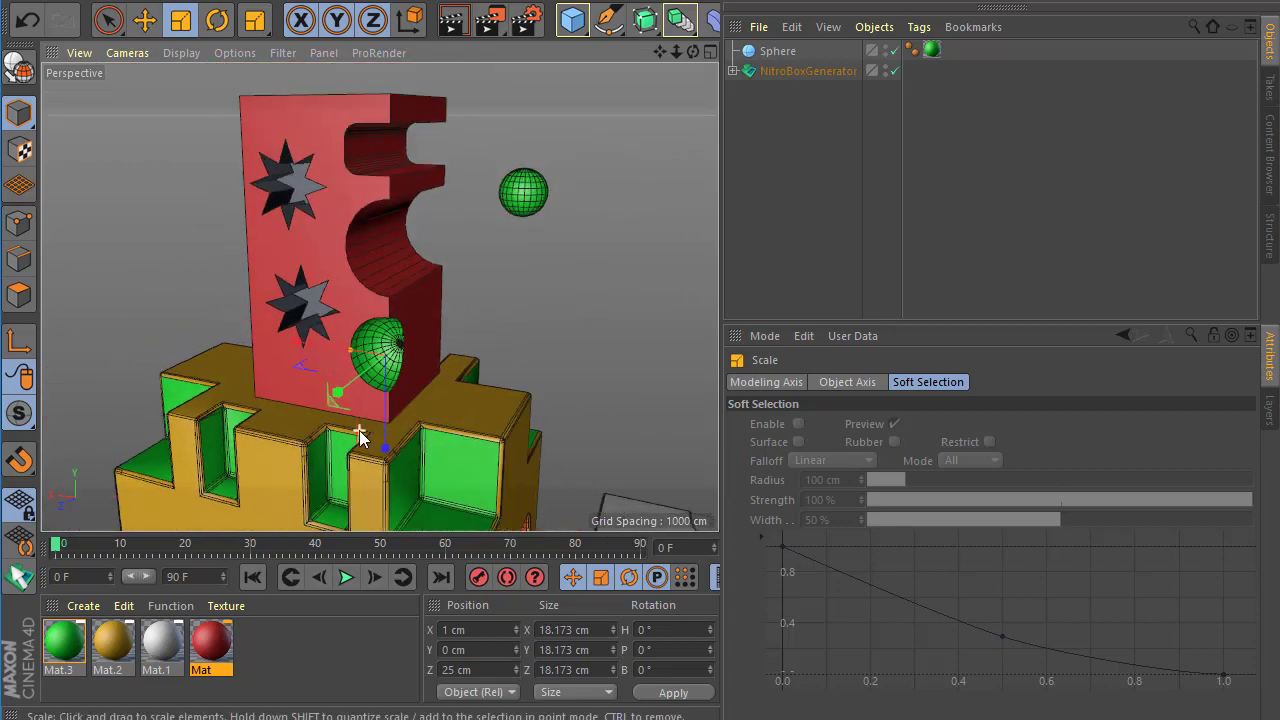
pyautogui.hotkey('ctrl', 'd')
pyautogui.press('Delete')
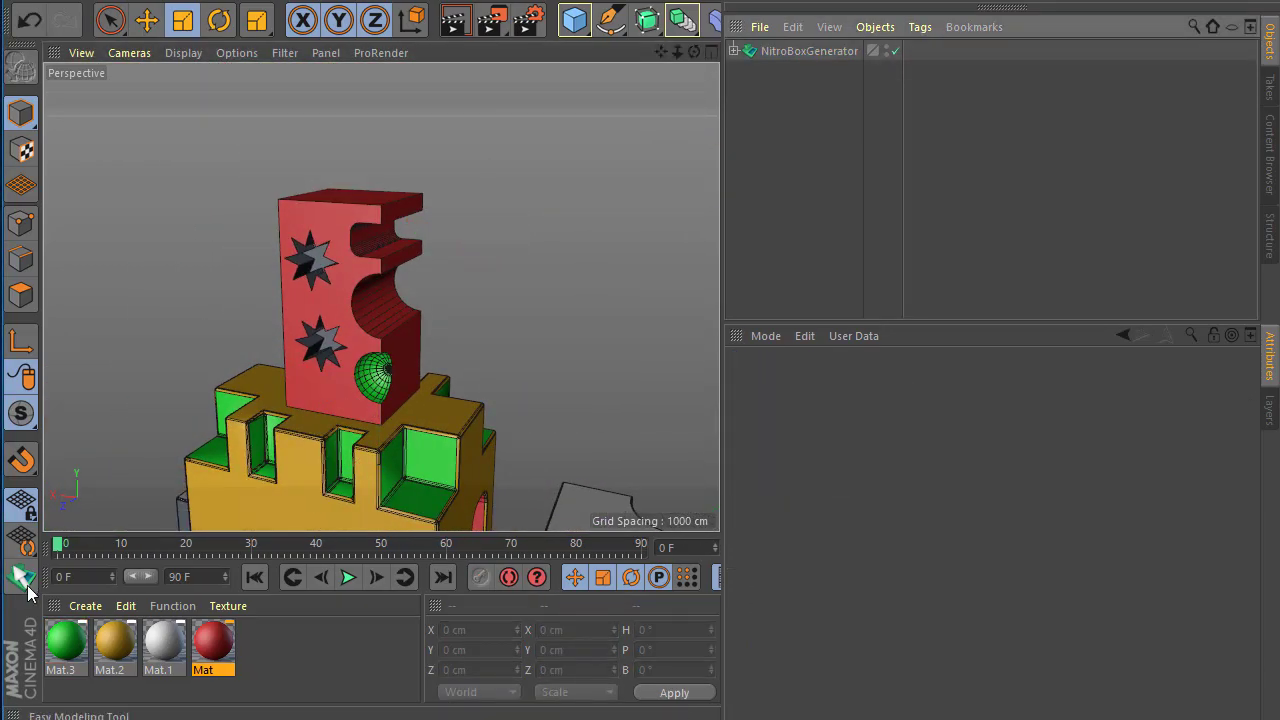
# Step: Pick the white Mat.1 material, try a large round cut on the block top, then undo it
pyautogui.click(20, 575)
pyautogui.moveTo(160, 645)
pyautogui.mouseDown()
pyautogui.moveTo(534, 363)
pyautogui.moveTo(449, 430)
pyautogui.moveTo(443, 420)
pyautogui.moveTo(380, 440)
pyautogui.mouseUp()
pyautogui.click(20, 575)
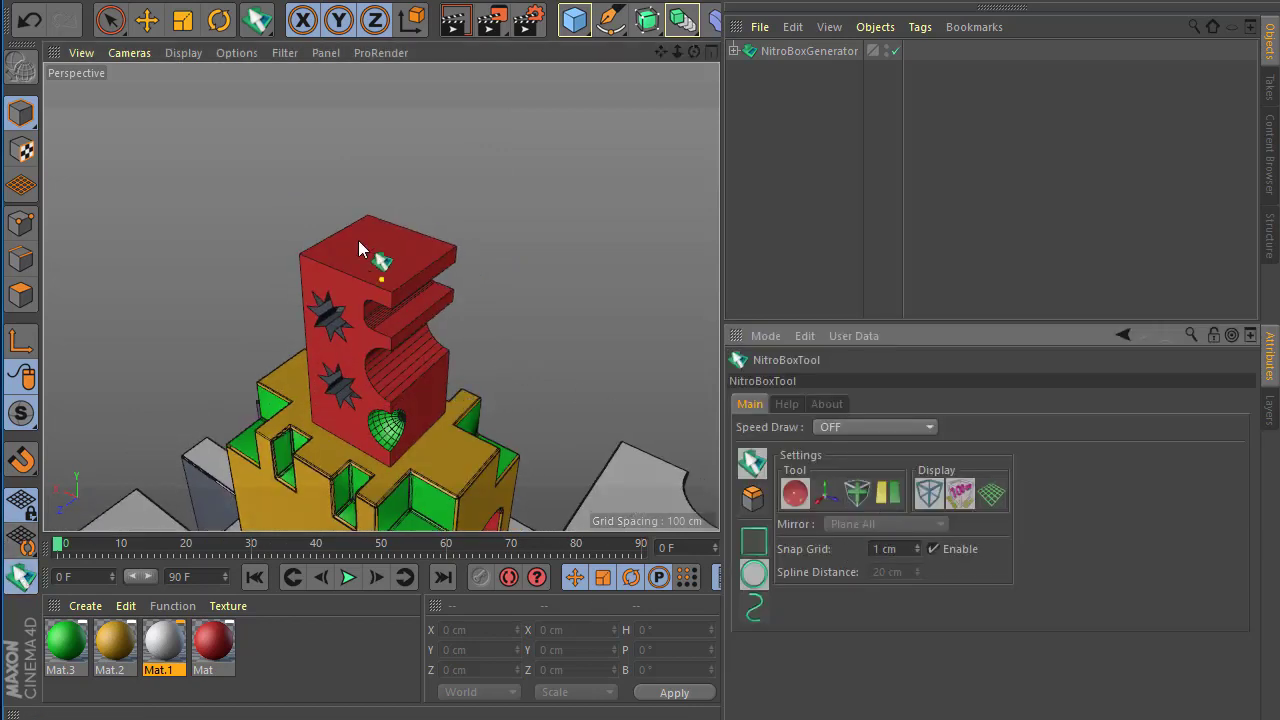
pyautogui.scroll(3, 358, 240)
pyautogui.scroll(2, 346, 245)
pyautogui.moveTo(304, 276); pyautogui.dragTo(571, 286)
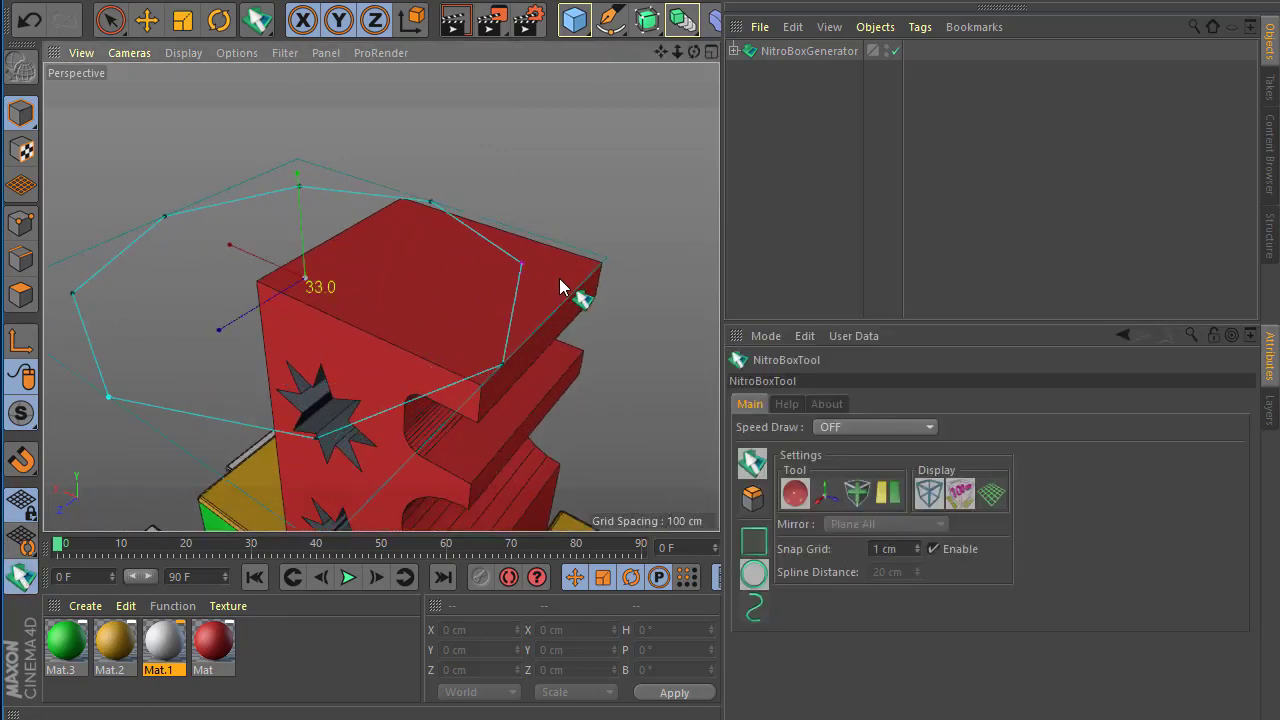
pyautogui.hotkey('ctrl', 'z')
# Step: Switch NitroBox to freehand spline cuts with a 5 cm spline spacing
pyautogui.click(20, 578)
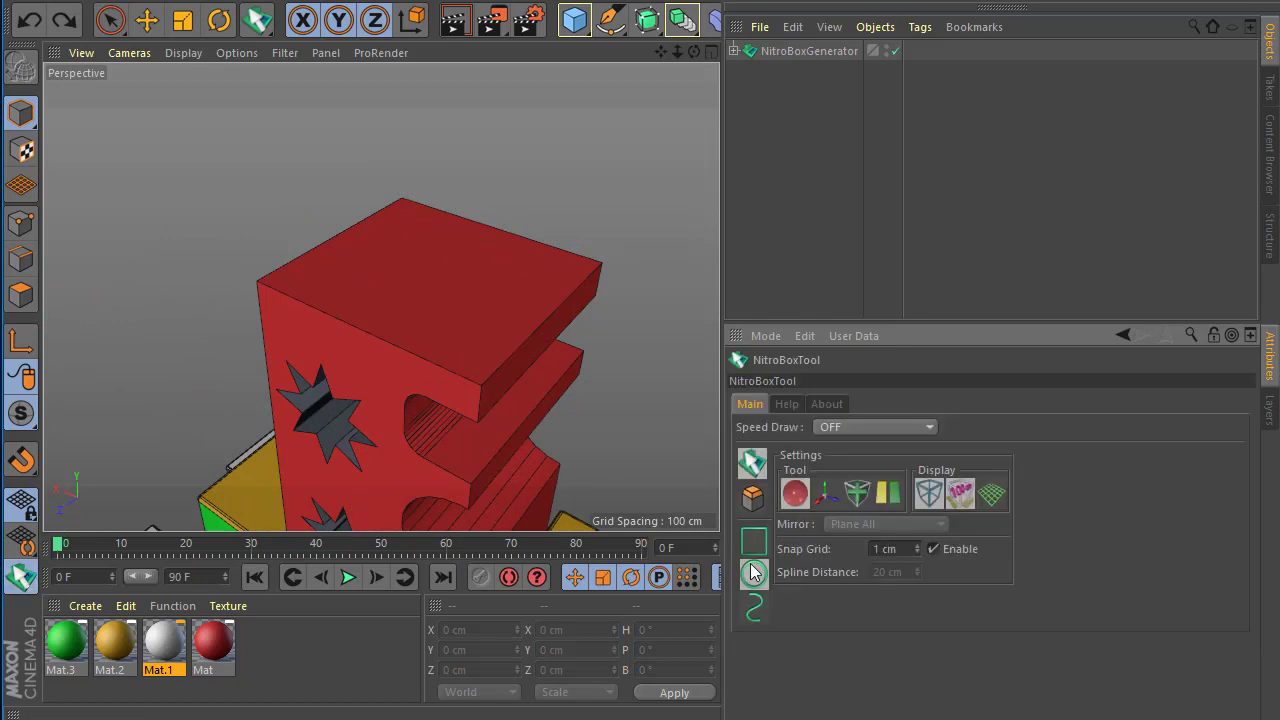
pyautogui.click(753, 605)
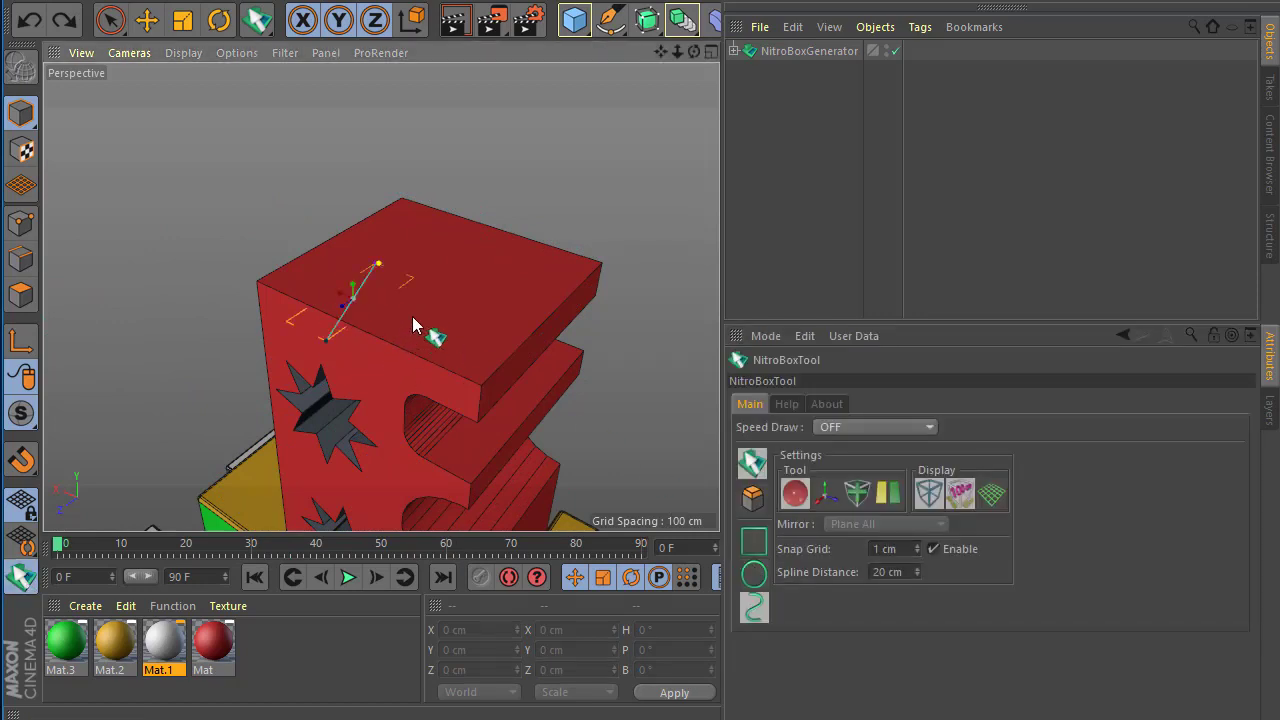
pyautogui.hotkey('ctrl', 'z')
pyautogui.click(20, 577)
pyautogui.doubleClick(888, 572)
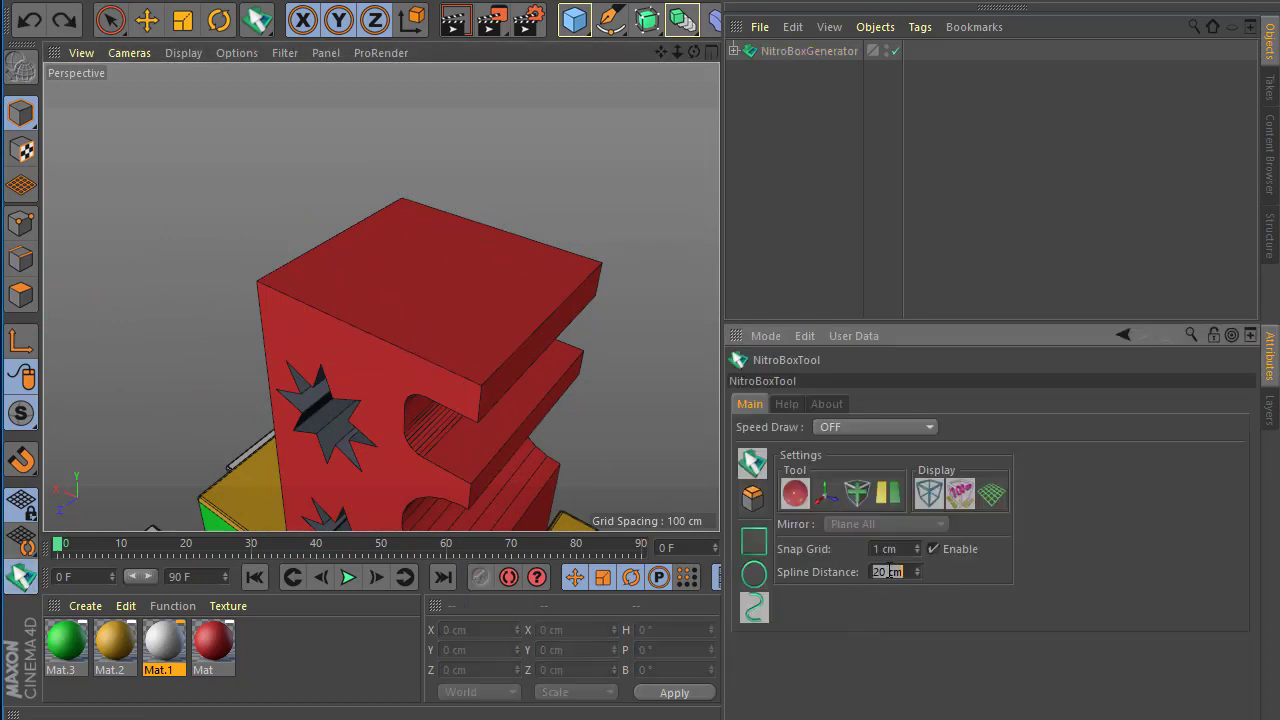
pyautogui.write('5')
pyautogui.press('Return')
# Step: Draw a freehand cut across the block top, pull its outline points, then undo the last move
pyautogui.moveTo(362, 251)
pyautogui.mouseDown()
pyautogui.moveTo(394, 371)
pyautogui.moveTo(491, 337)
pyautogui.moveTo(586, 277)
pyautogui.moveTo(470, 183)
pyautogui.moveTo(333, 142)
pyautogui.moveTo(363, 252)
pyautogui.mouseUp()
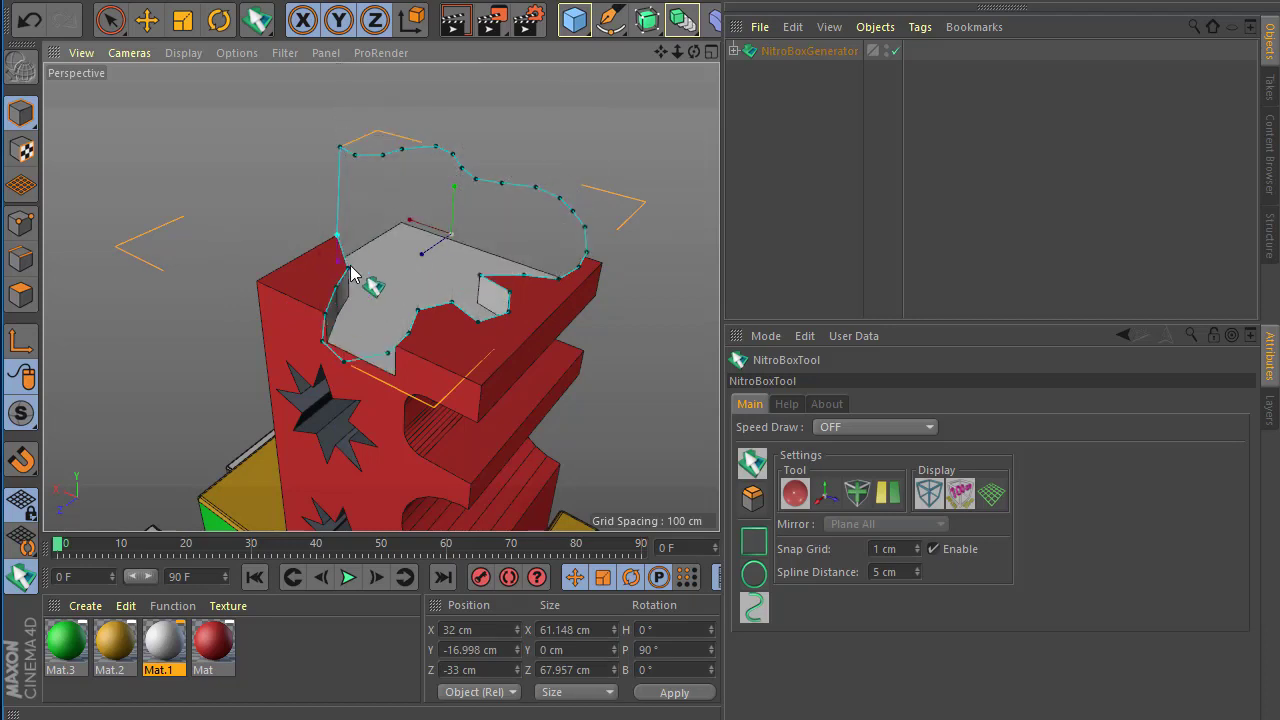
pyautogui.moveTo(352, 149); pyautogui.dragTo(410, 193)
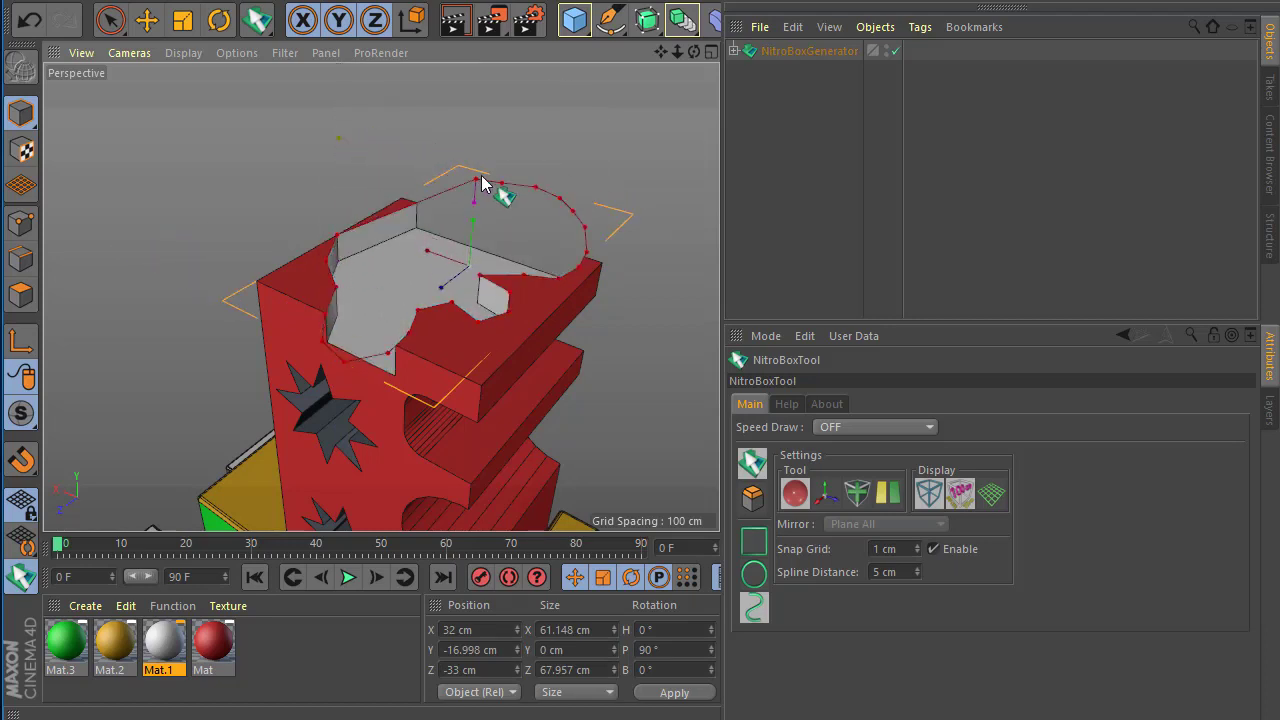
pyautogui.moveTo(537, 187); pyautogui.dragTo(557, 176)
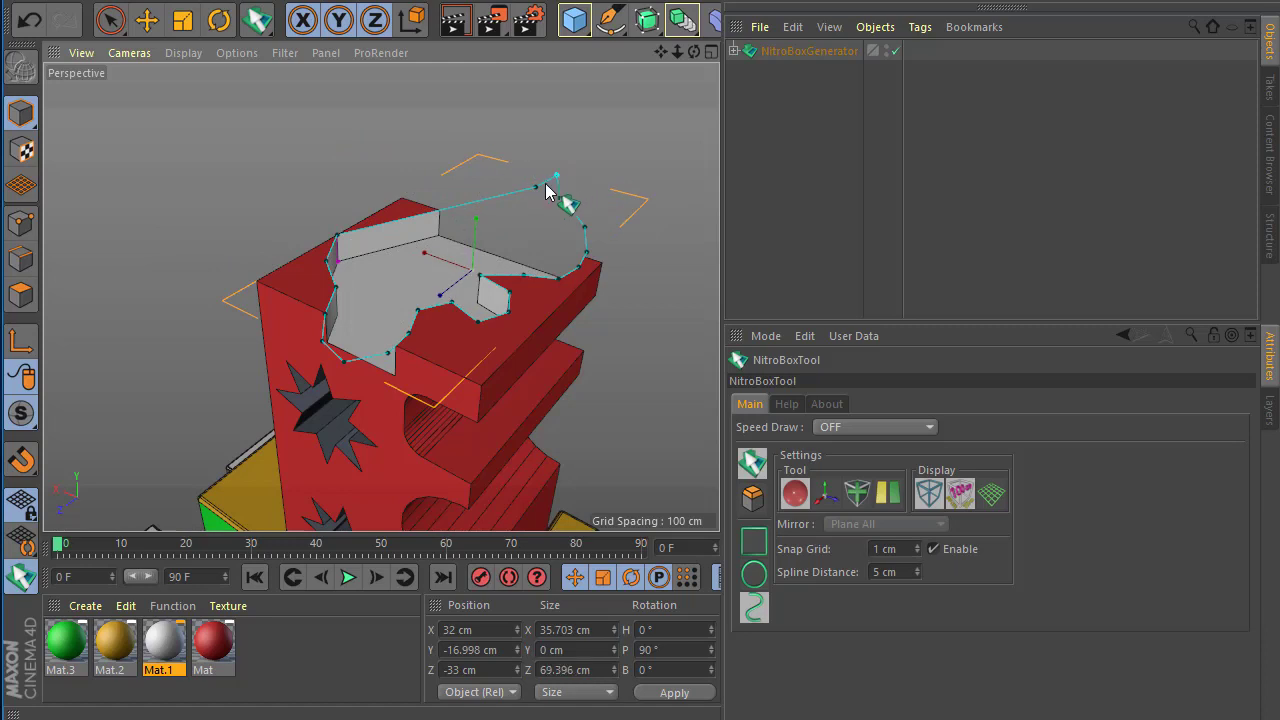
pyautogui.moveTo(415, 190); pyautogui.dragTo(356, 189)
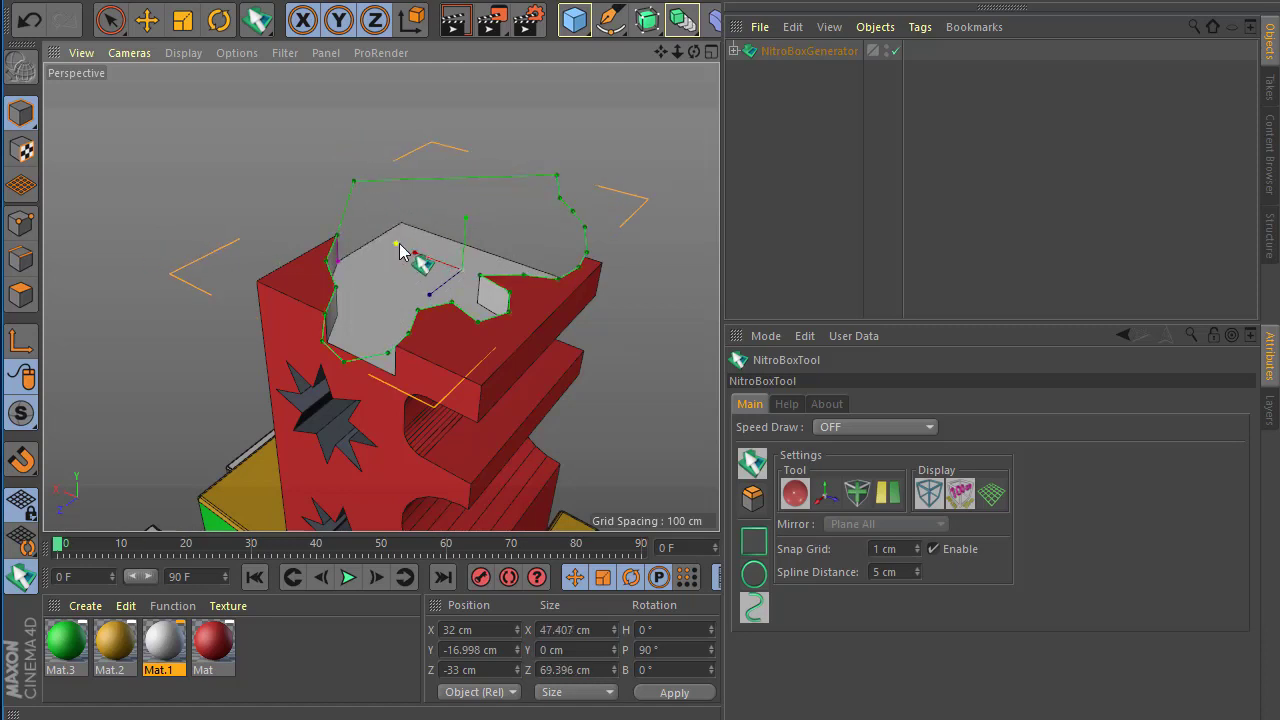
pyautogui.hotkey('ctrl', 'z')
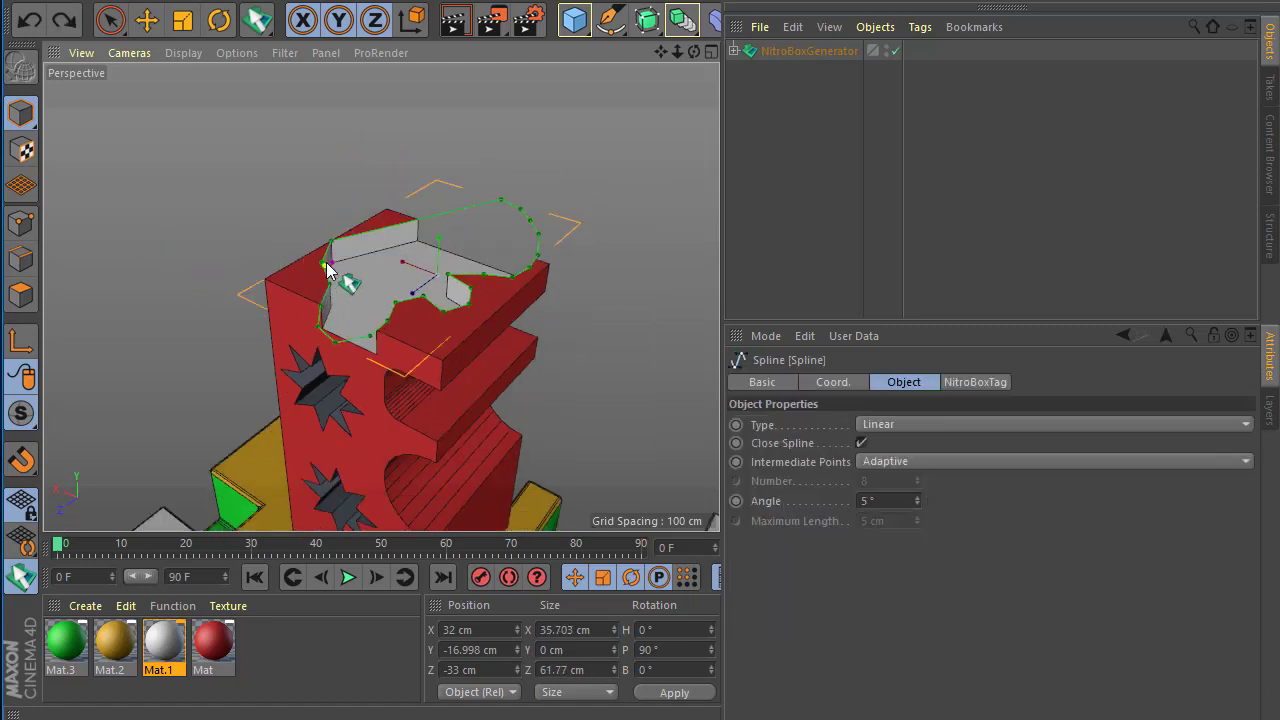
# Step: Draw a 29 × 29 cm base on the red block's top and extrude it into an 86 cm white tower
pyautogui.click(537, 112)
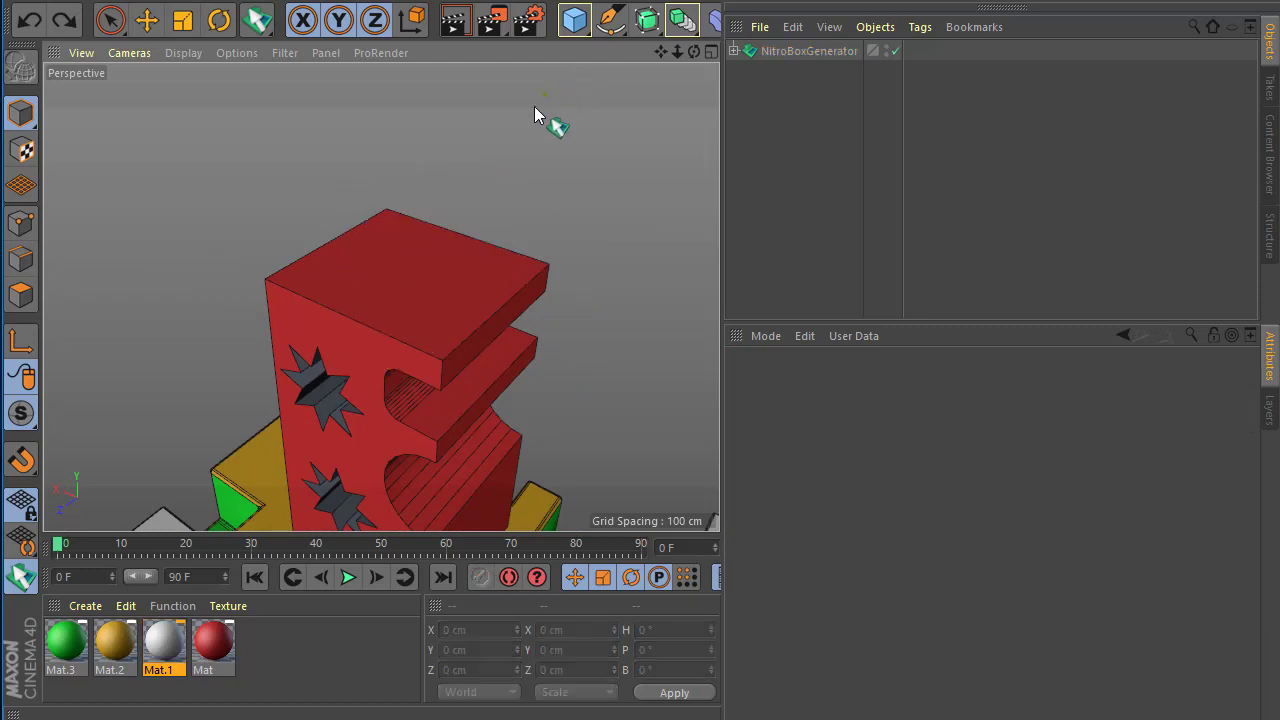
pyautogui.click(21, 576)
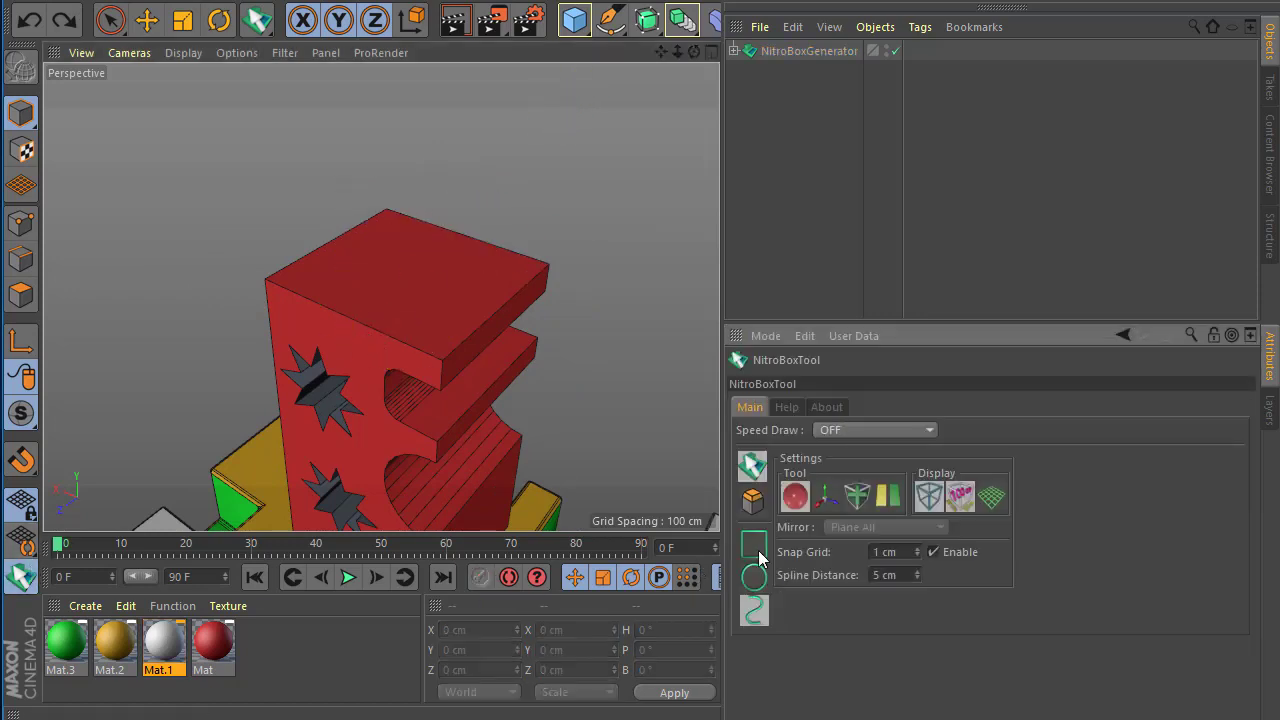
pyautogui.scroll(3, 314, 287)
pyautogui.moveTo(258, 322); pyautogui.dragTo(490, 8)
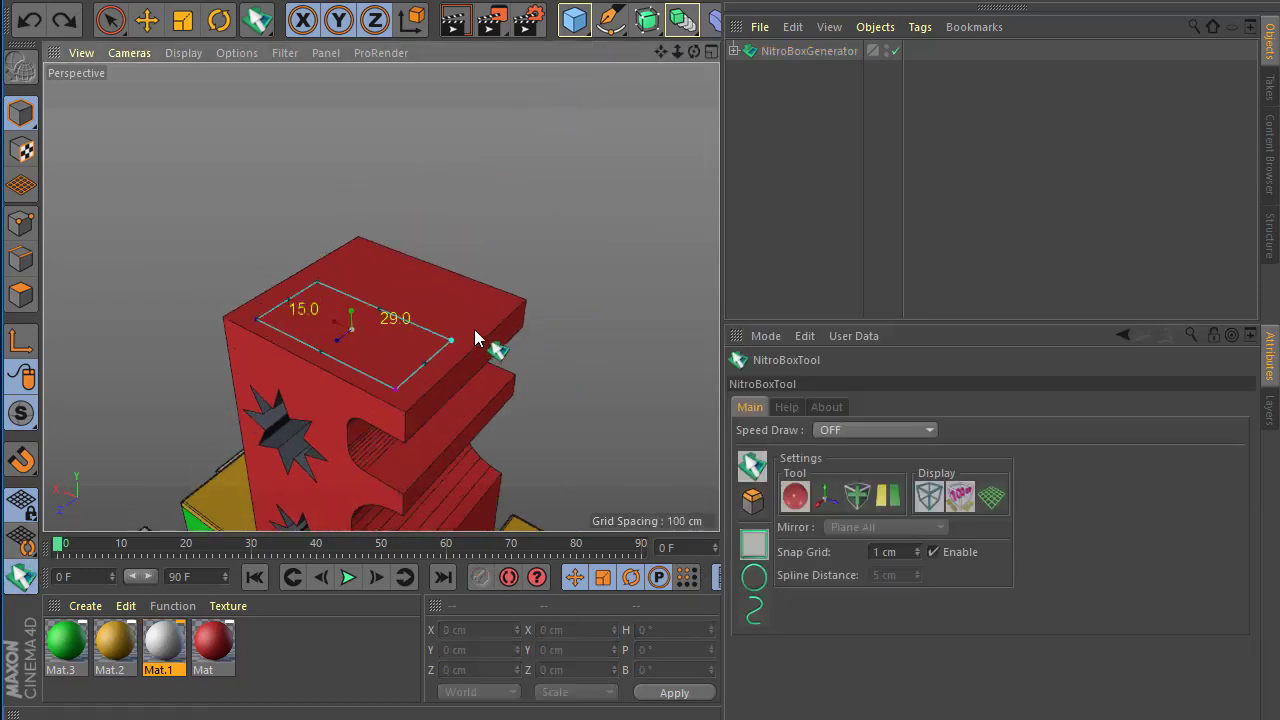
pyautogui.scroll(-3, 391, 449)
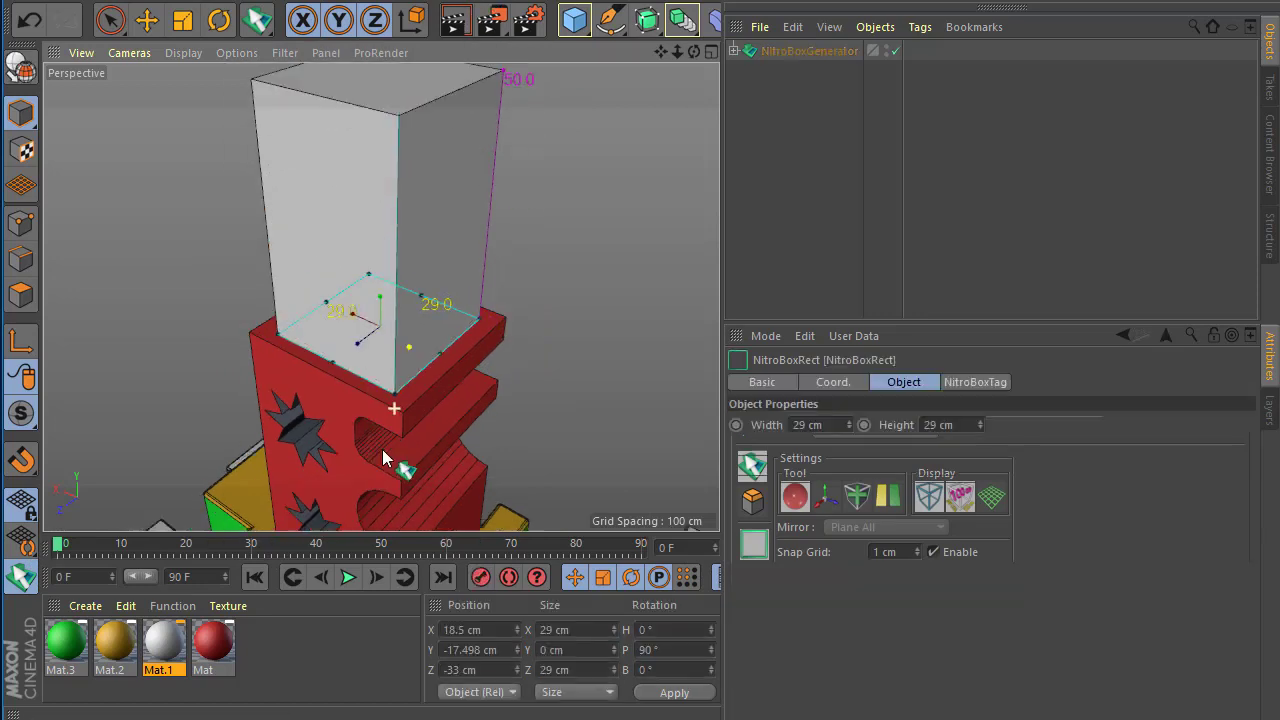
pyautogui.scroll(-3, 389, 431)
pyautogui.moveTo(453, 243); pyautogui.dragTo(443, 134)
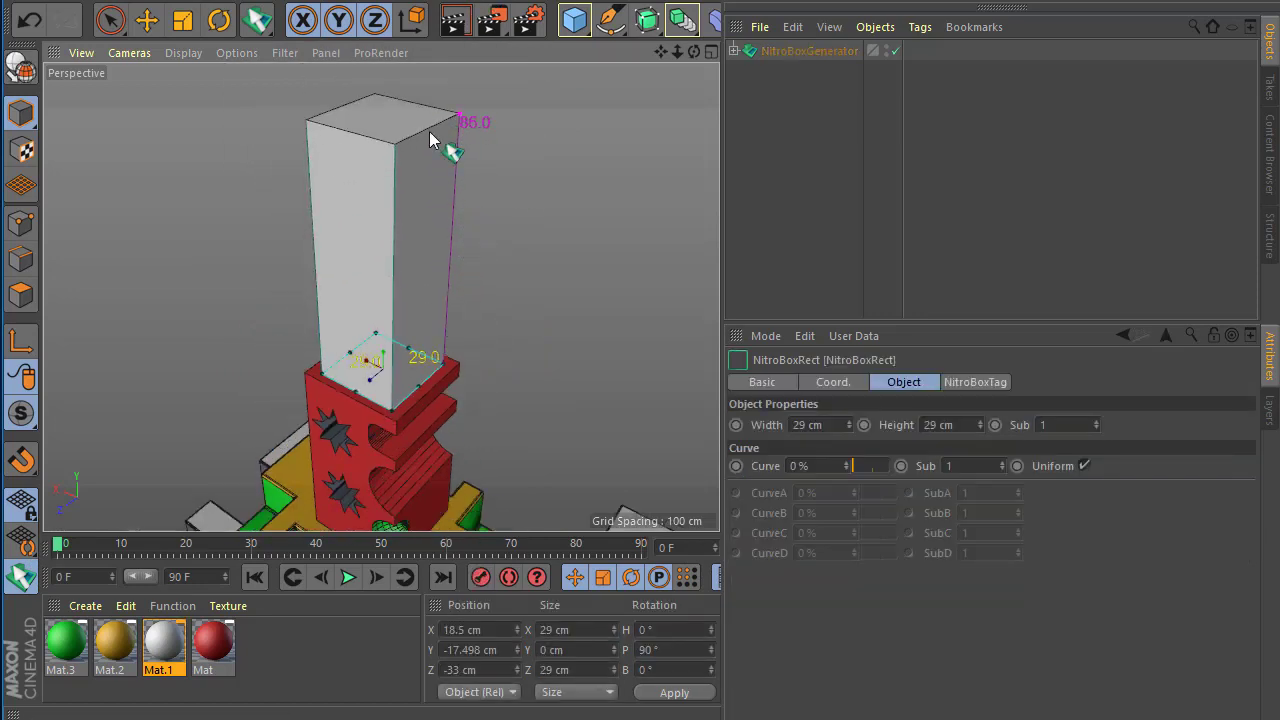
pyautogui.scroll(-3, 443, 243)
pyautogui.scroll(2, 400, 280)
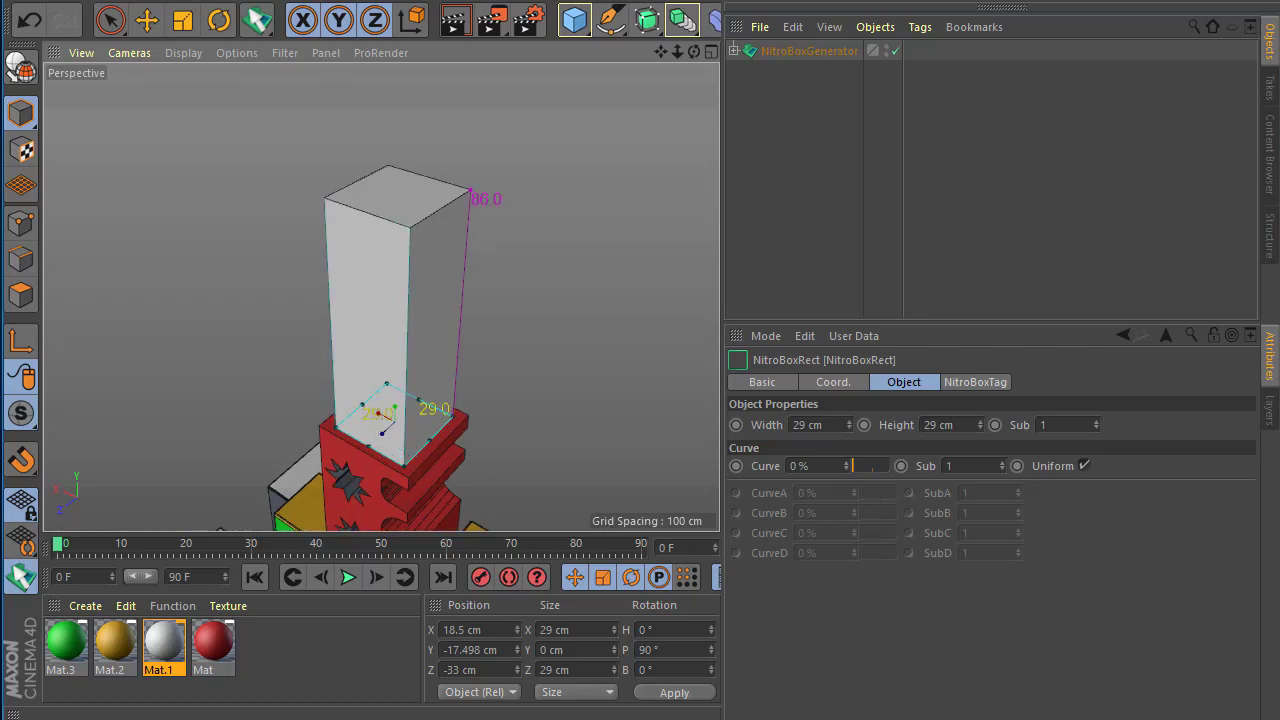
# Step: Apply the red Mat material to form an 11 × 6 cm red recess in the tower's side
pyautogui.keyDown('alt'); pyautogui.moveTo(376, 427); pyautogui.dragTo(405, 288); pyautogui.keyUp('alt')
pyautogui.moveTo(213, 655)
pyautogui.mouseDown()
pyautogui.moveTo(436, 250)
pyautogui.moveTo(456, 250)
pyautogui.moveTo(339, 201)
pyautogui.moveTo(355, 230)
pyautogui.moveTo(406, 228)
pyautogui.mouseUp()
pyautogui.scroll(-3, 401, 236)
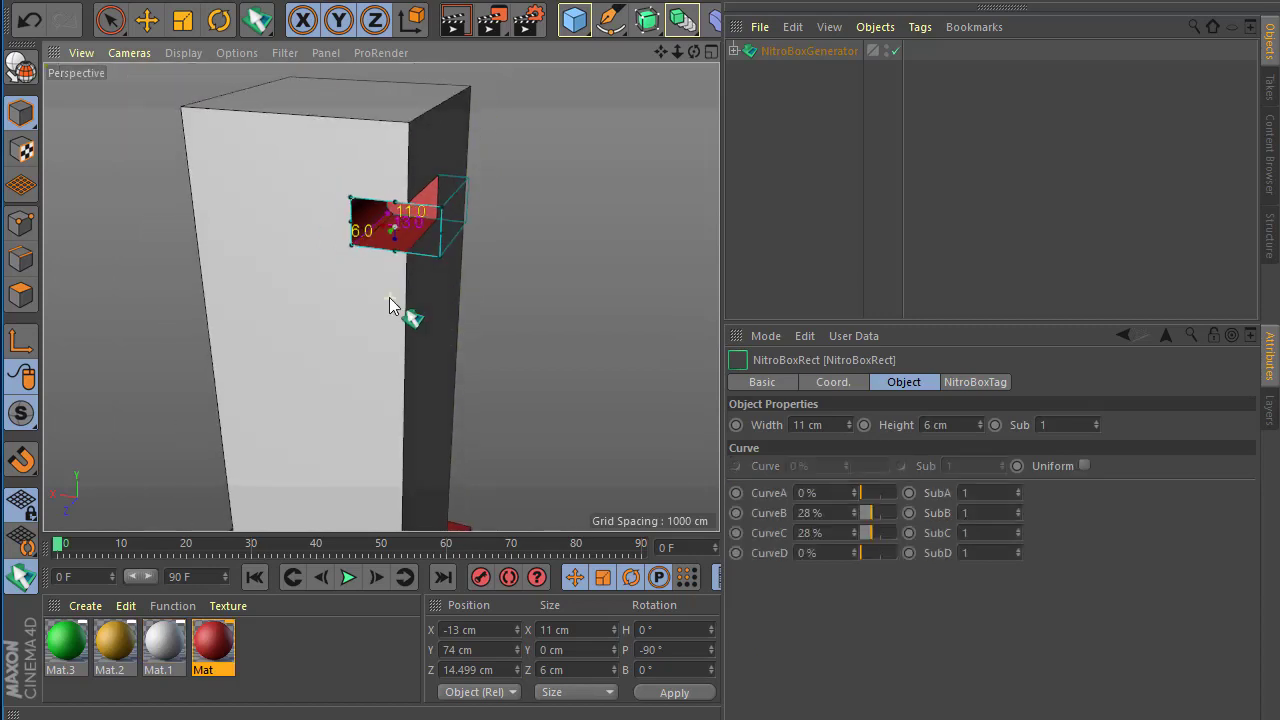
# Step: Enable cloning on the recess's NitroBoxTag with Off Z 7 cm and Count 6
pyautogui.click(733, 50)
pyautogui.click(744, 71)
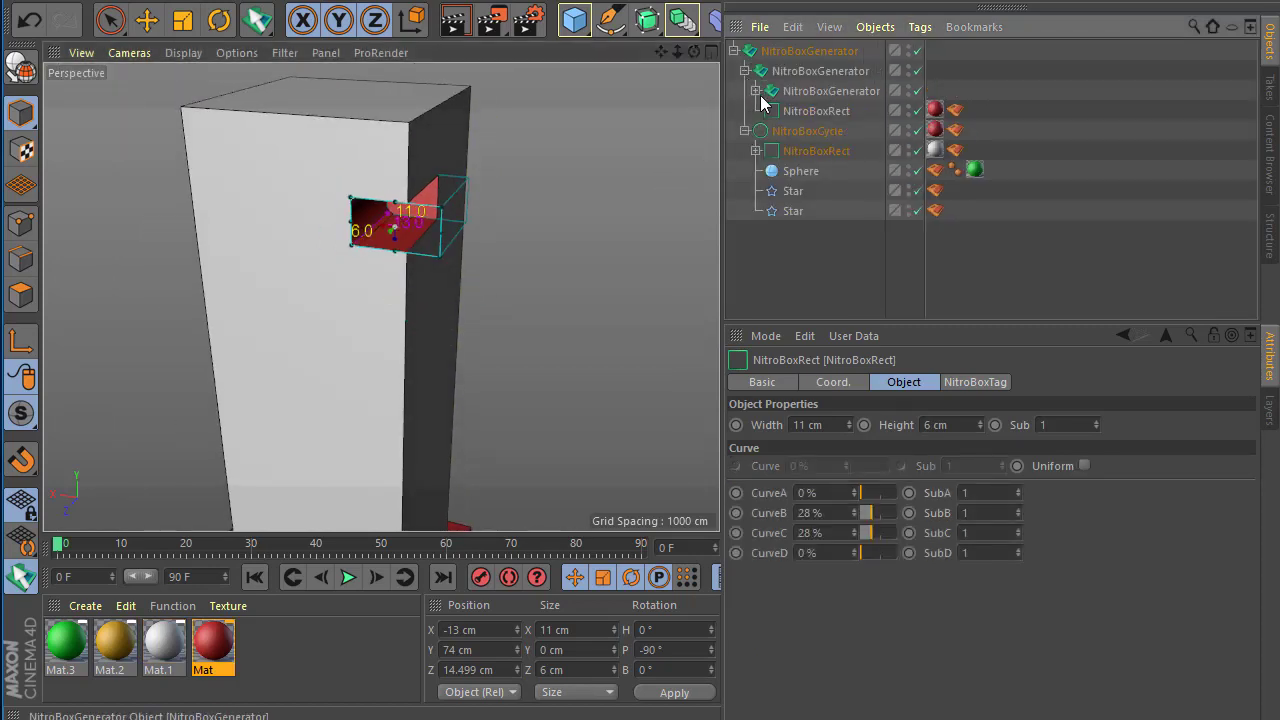
pyautogui.click(756, 151)
pyautogui.click(955, 170)
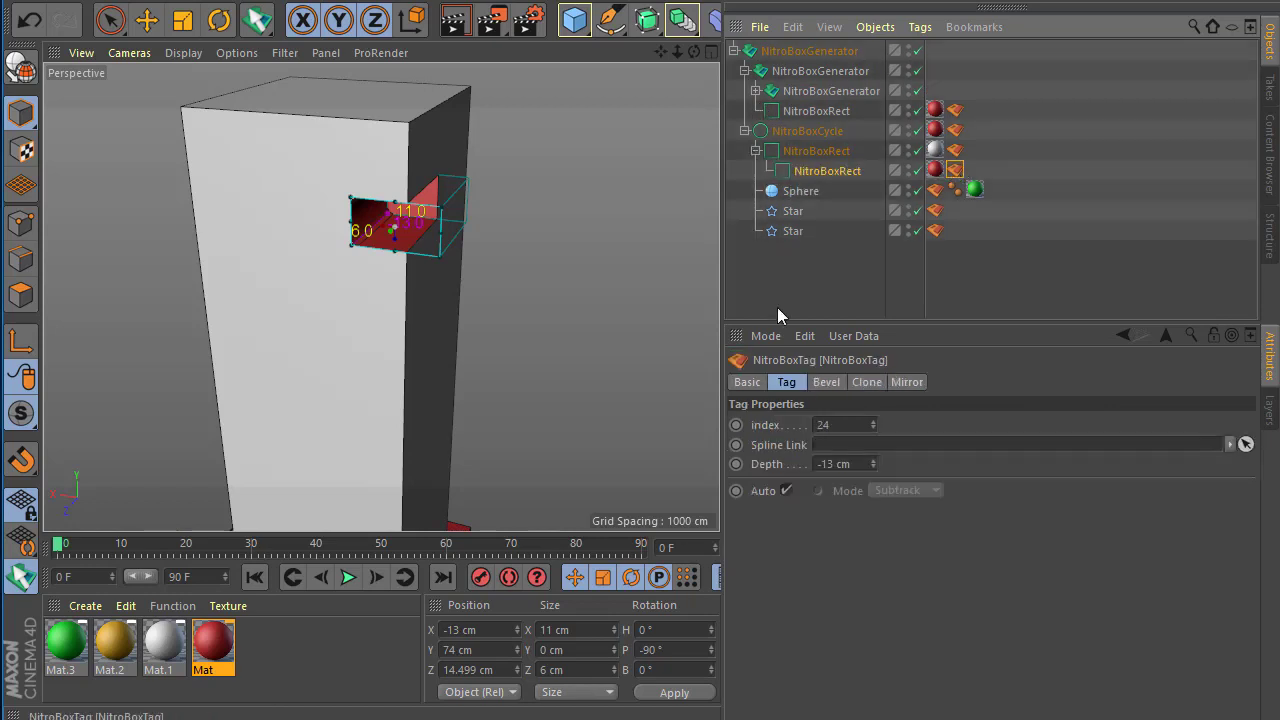
pyautogui.click(866, 382)
pyautogui.click(797, 424)
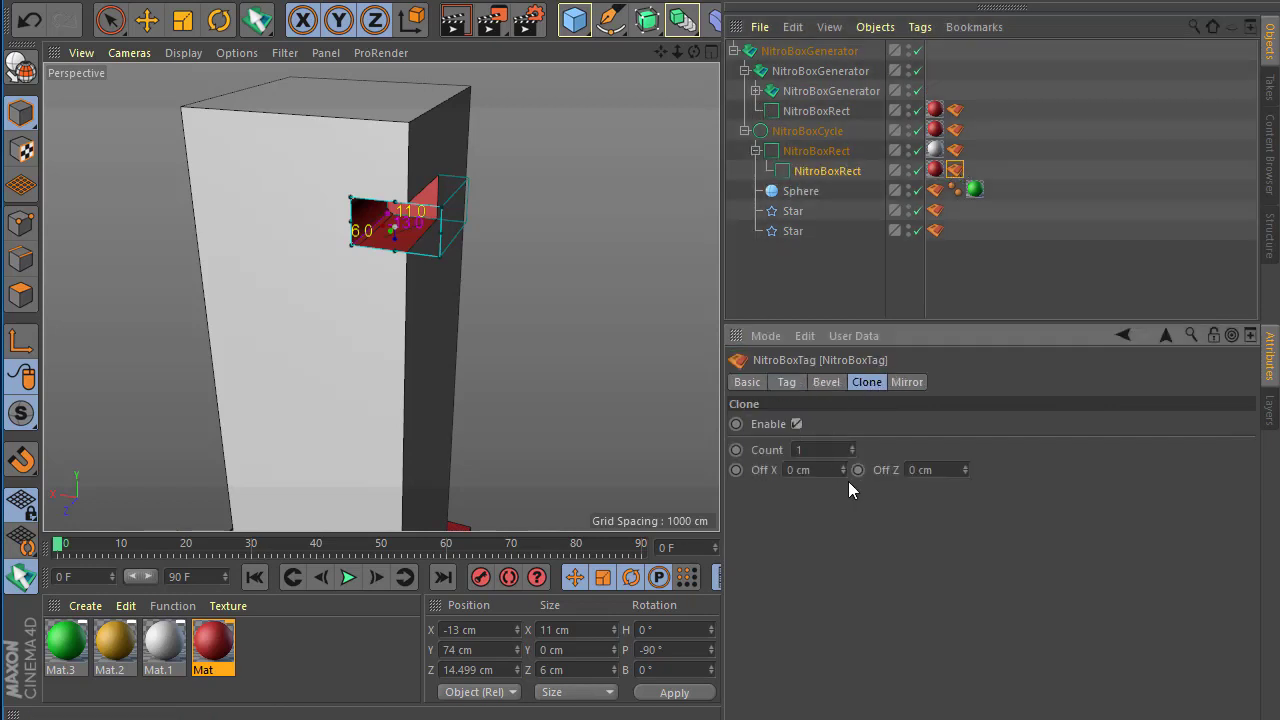
pyautogui.moveTo(965, 469); pyautogui.dragTo(965, 440)
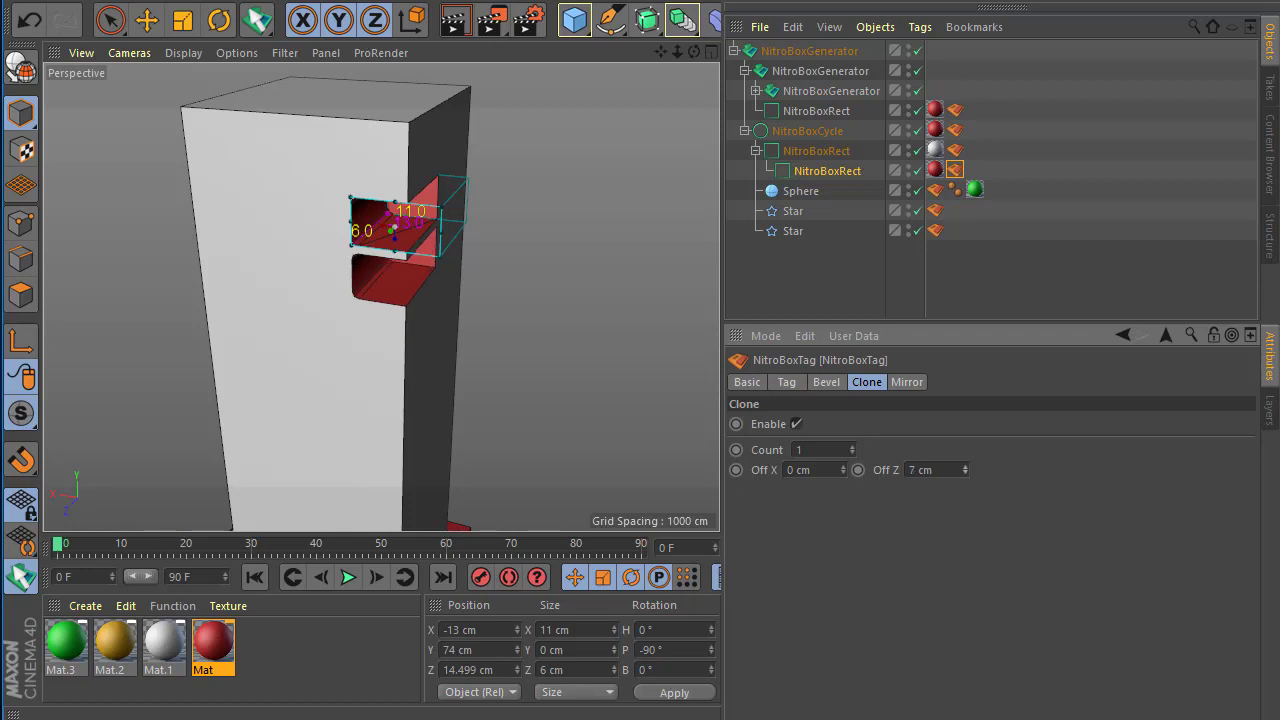
pyautogui.moveTo(852, 450); pyautogui.dragTo(852, 440)
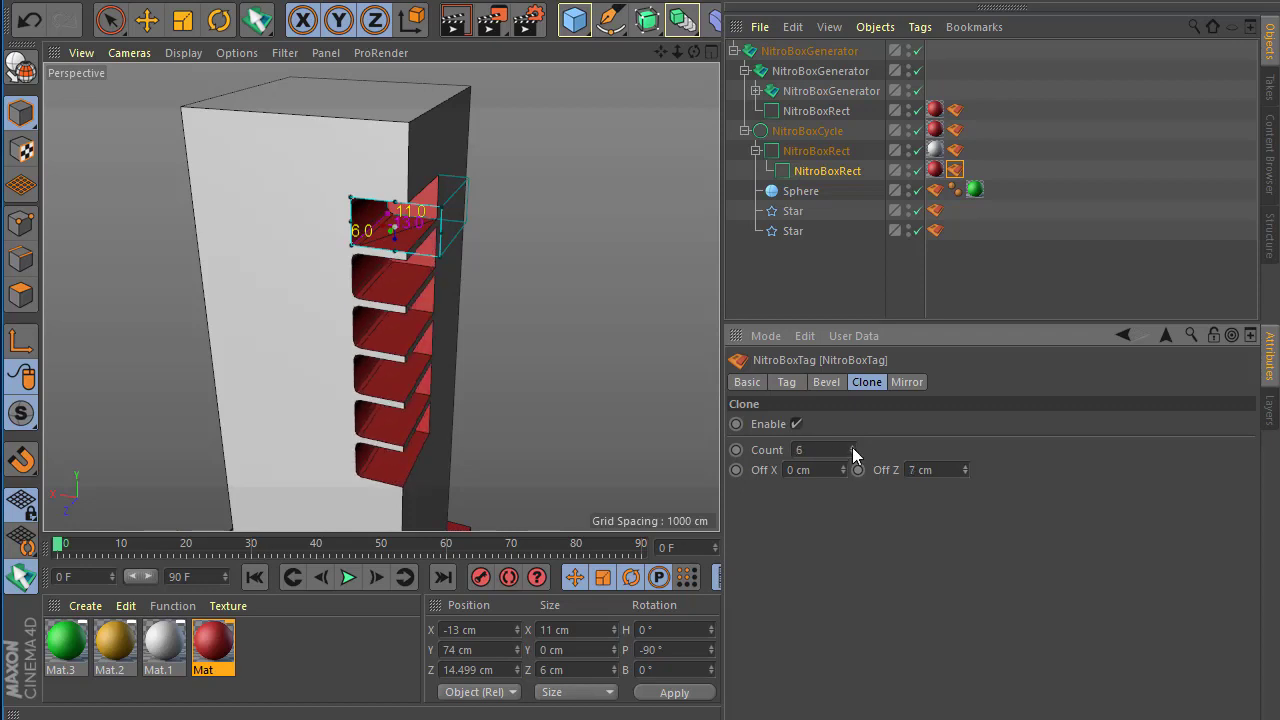
# Step: Reduce the recess height to 5 cm, square its left corners, and add a second recess column
pyautogui.scroll(5, 332, 278)
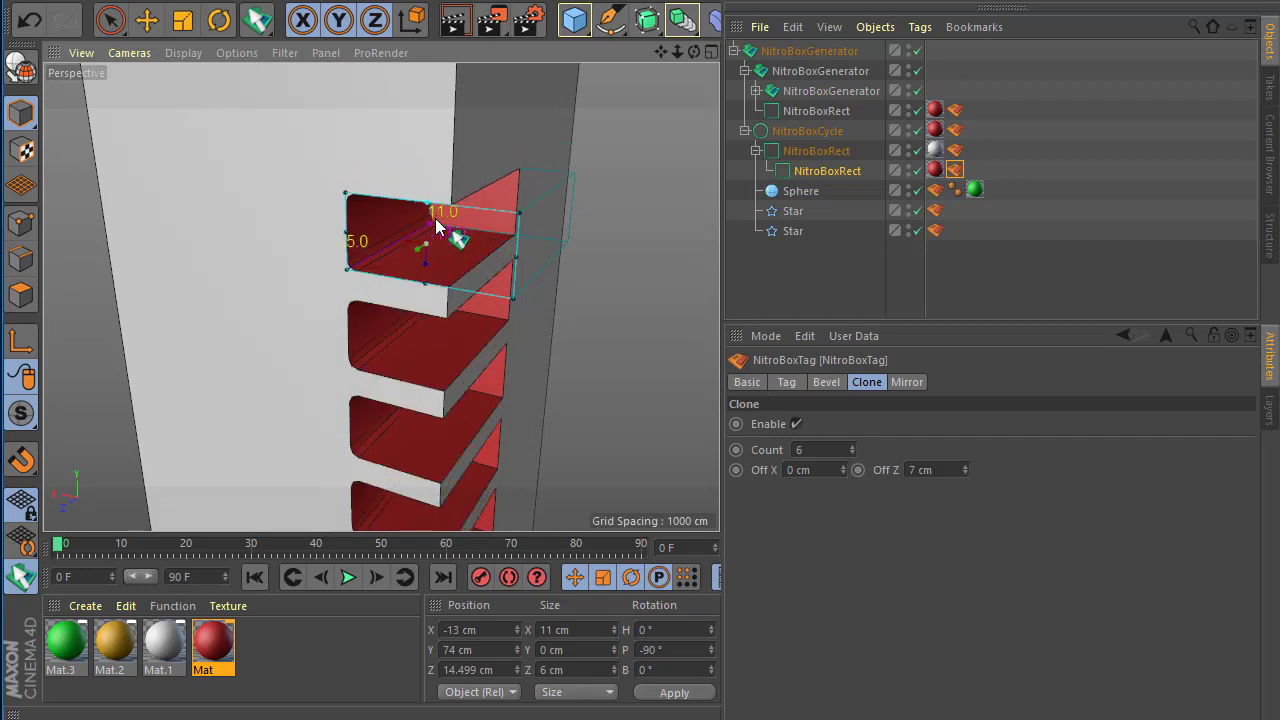
pyautogui.moveTo(429, 194)
pyautogui.mouseDown()
pyautogui.moveTo(370, 247)
pyautogui.moveTo(347, 249)
pyautogui.mouseUp()
pyautogui.scroll(-5, 372, 220)
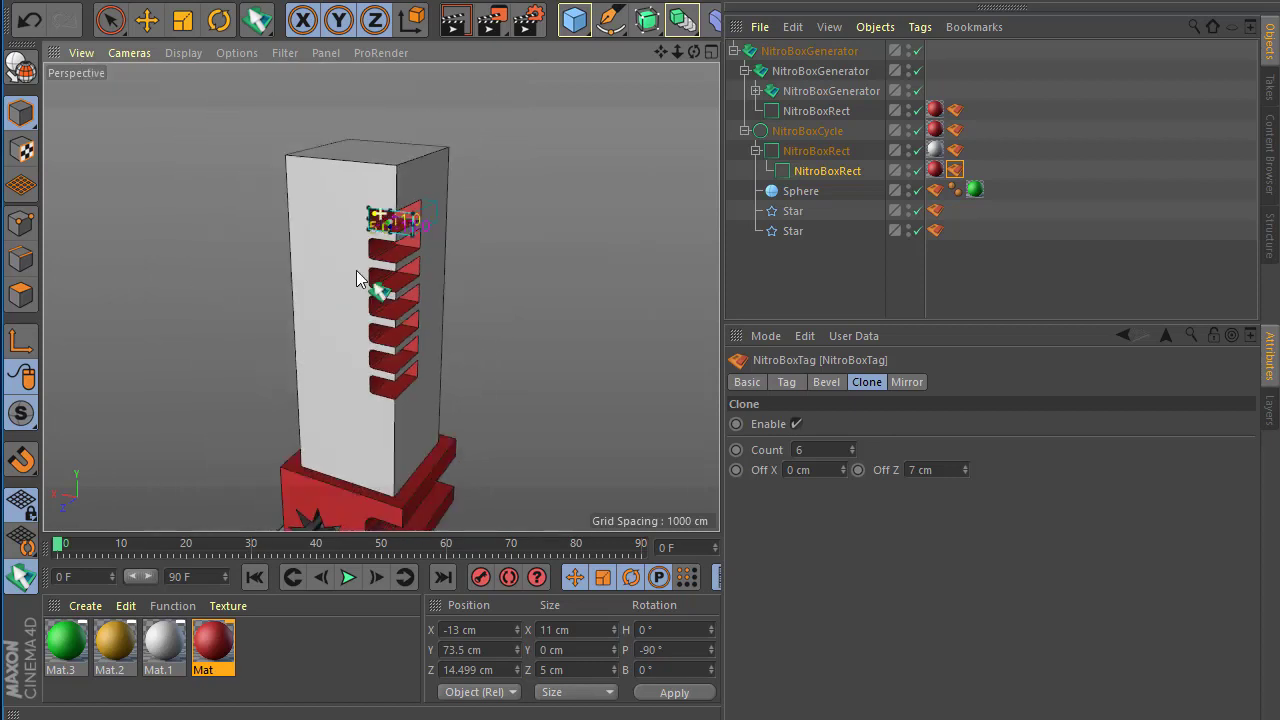
pyautogui.scroll(3, 357, 251)
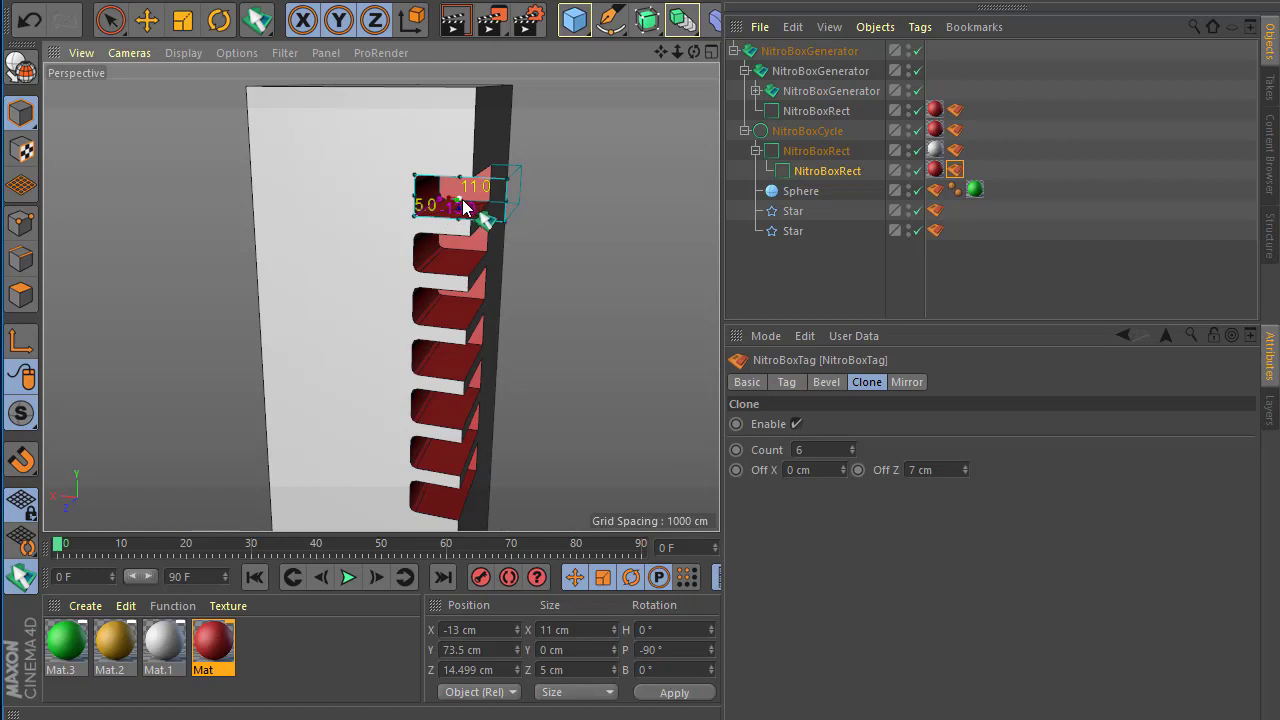
pyautogui.moveTo(463, 207); pyautogui.dragTo(377, 198)
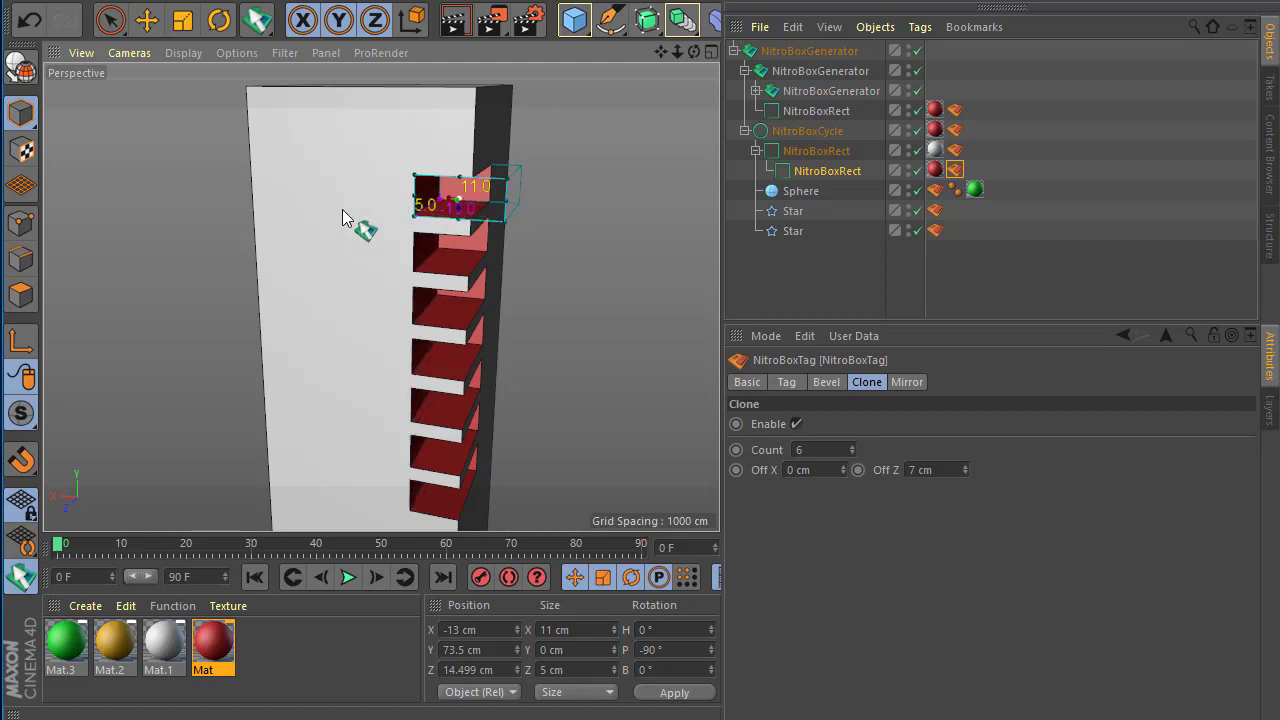
pyautogui.scroll(1, 370, 260)
pyautogui.scroll(3, 452, 229)
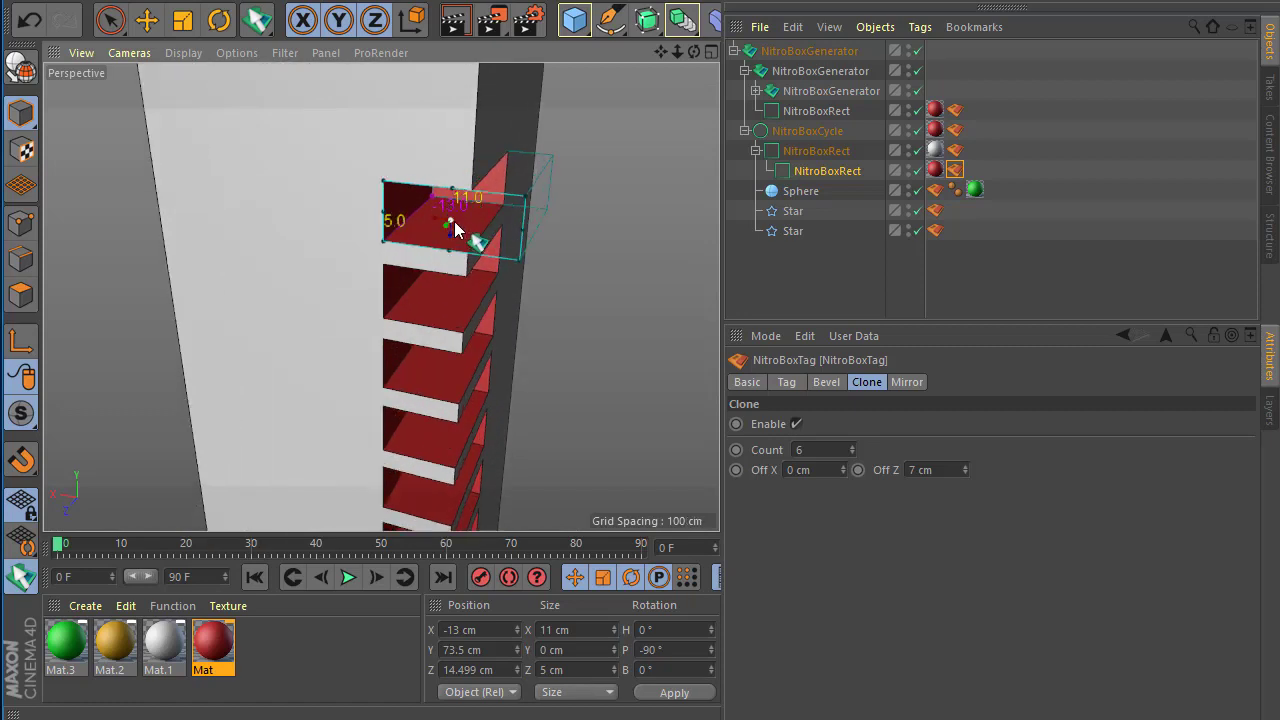
pyautogui.scroll(-3, 414, 203)
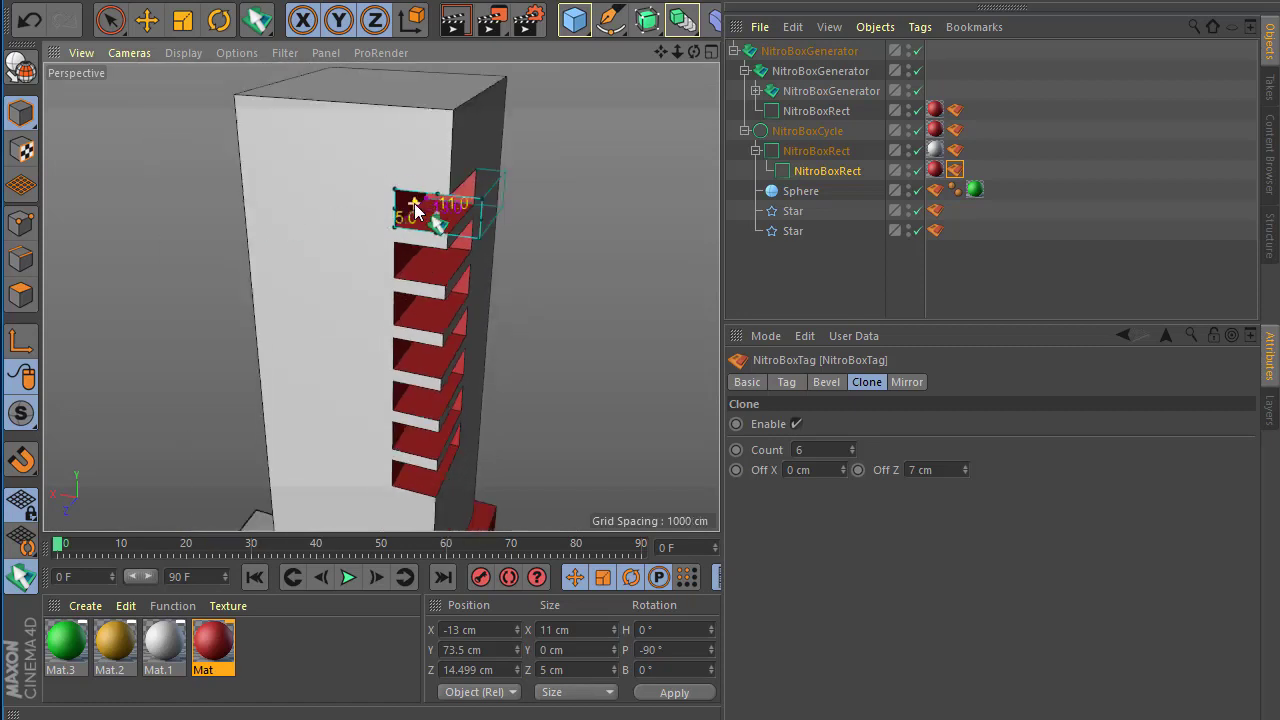
pyautogui.scroll(-2, 414, 203)
pyautogui.scroll(2, 340, 223)
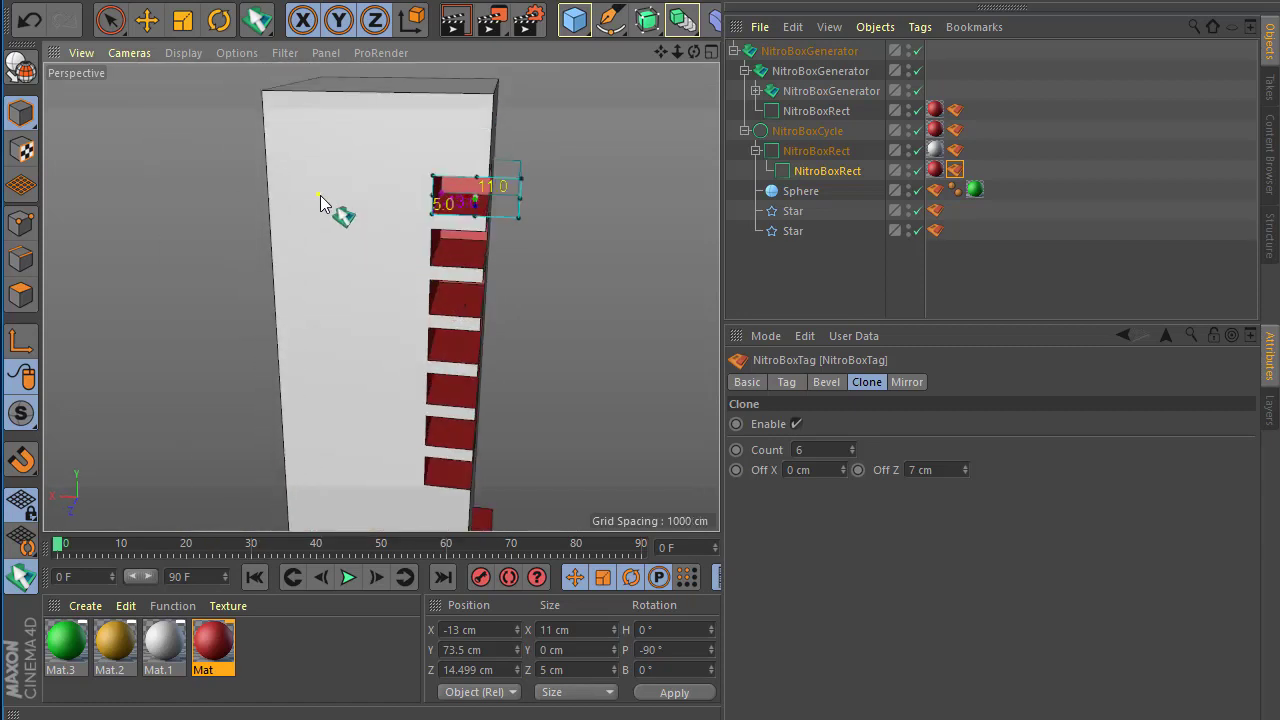
pyautogui.click(320, 195)
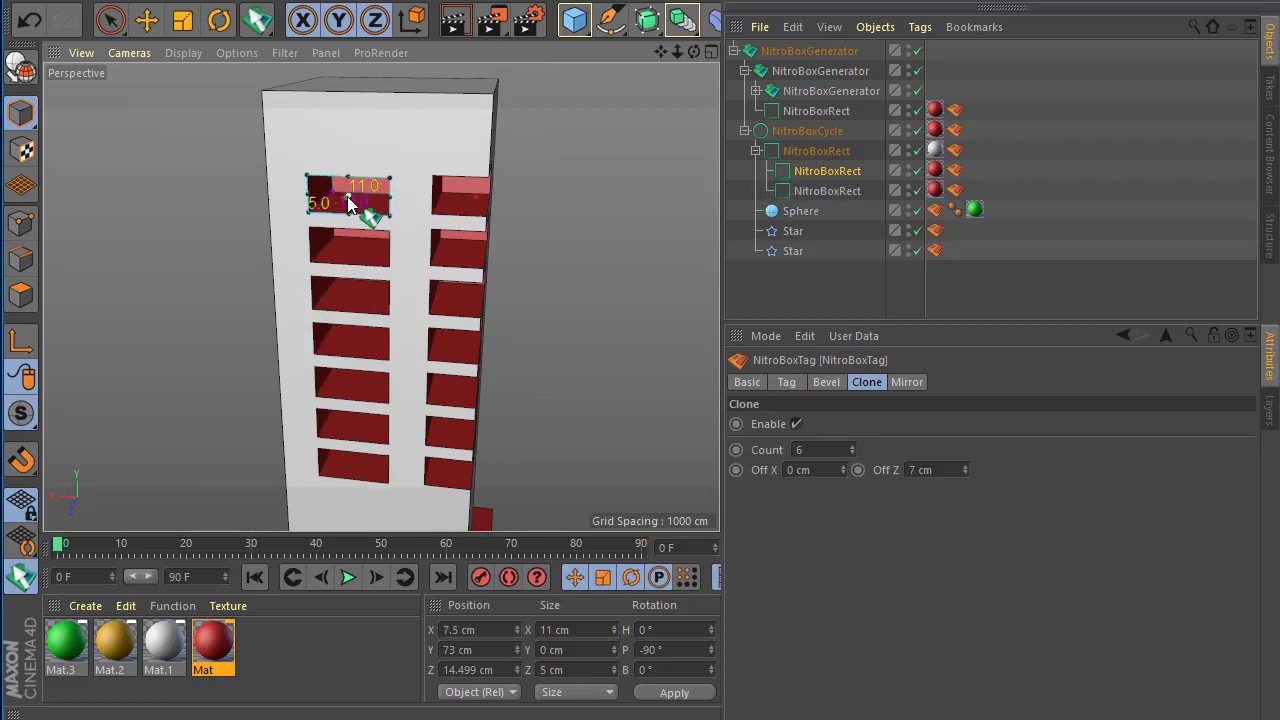
# Step: Shift the slot column to the tower's edge and draw a 14 × 14 cm round cut down its front corner
pyautogui.moveTo(322, 203); pyautogui.dragTo(279, 203)
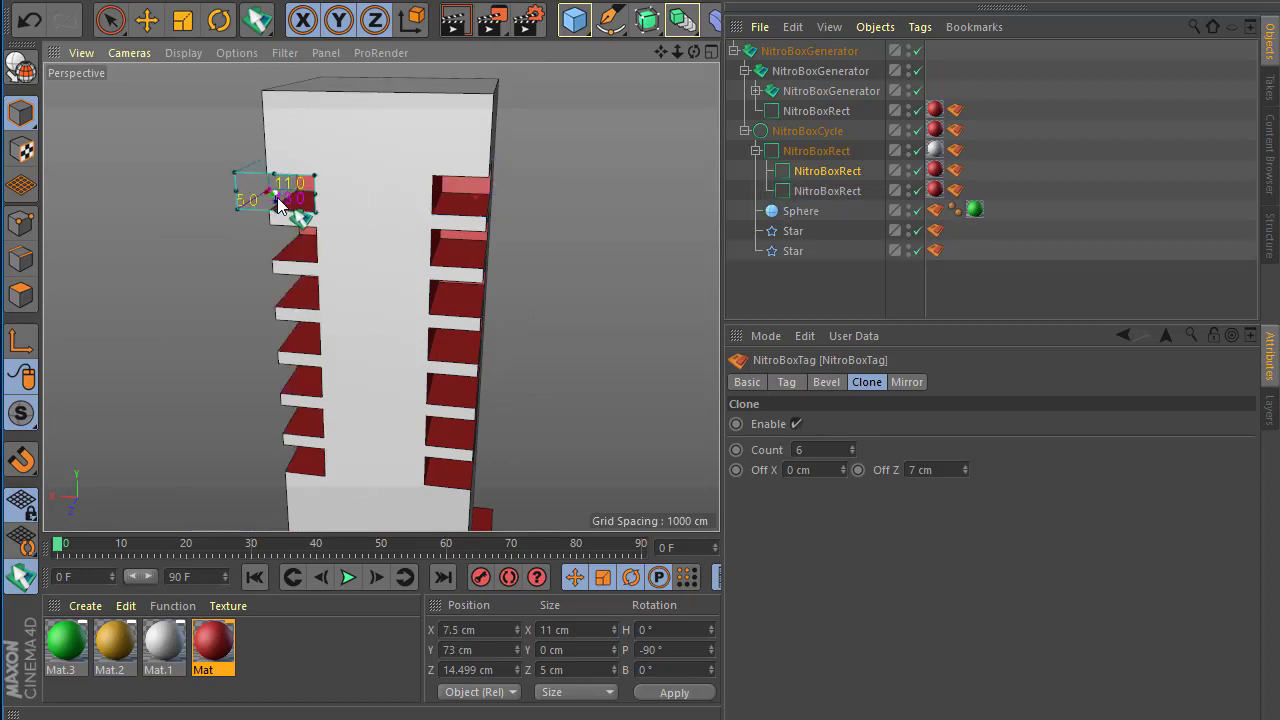
pyautogui.keyDown('alt'); pyautogui.moveTo(428, 263); pyautogui.dragTo(326, 262); pyautogui.keyUp('alt')
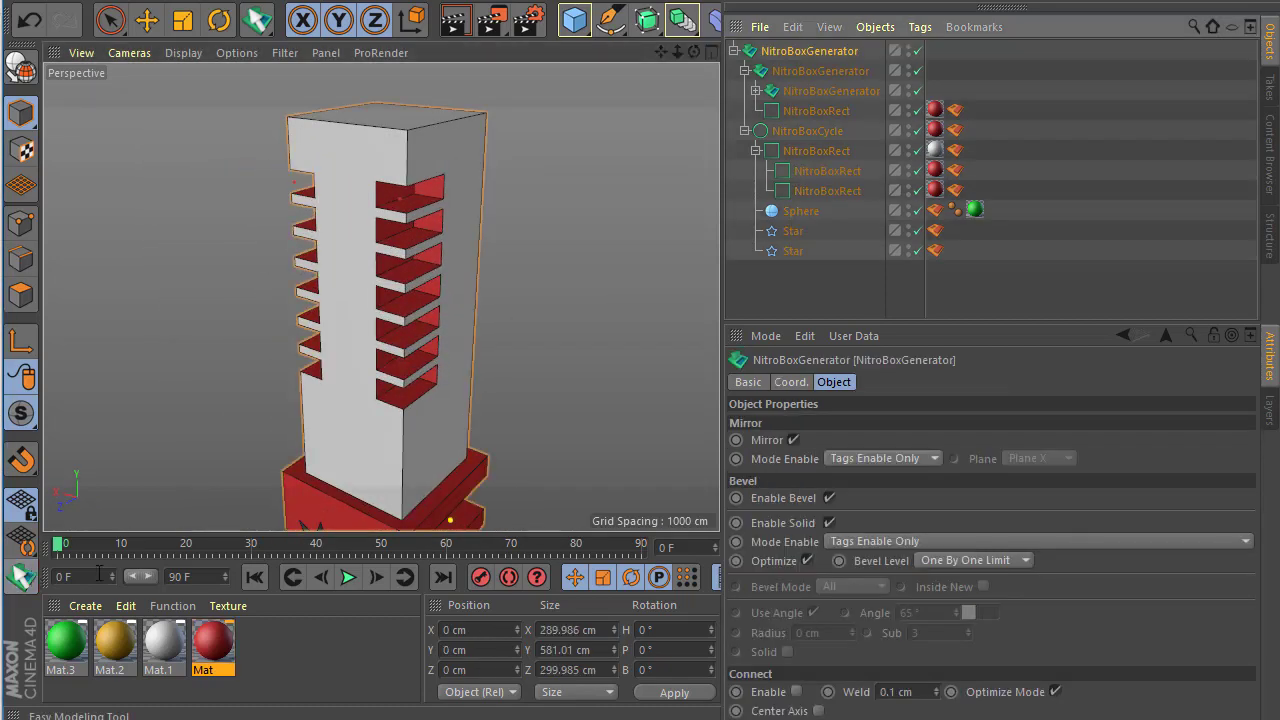
pyautogui.click(20, 575)
pyautogui.moveTo(414, 394)
pyautogui.keyDown('alt'); pyautogui.mouseDown()
pyautogui.moveTo(408, 91)
pyautogui.moveTo(418, 224)
pyautogui.moveTo(473, 432)
pyautogui.moveTo(467, 608)
pyautogui.mouseUp(); pyautogui.keyUp('alt')
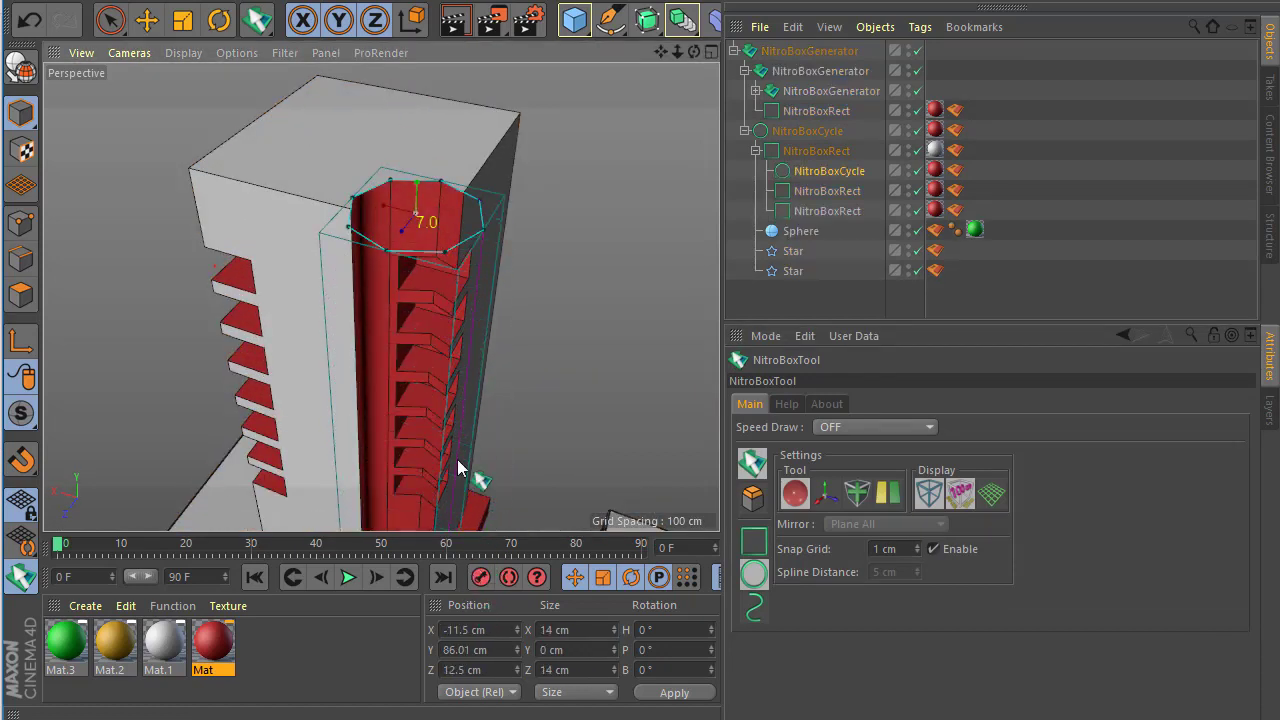
# Step: Shrink the corner cut's radius from 7 to 5 cm and view the tower from the front
pyautogui.moveTo(358, 205); pyautogui.dragTo(373, 214)
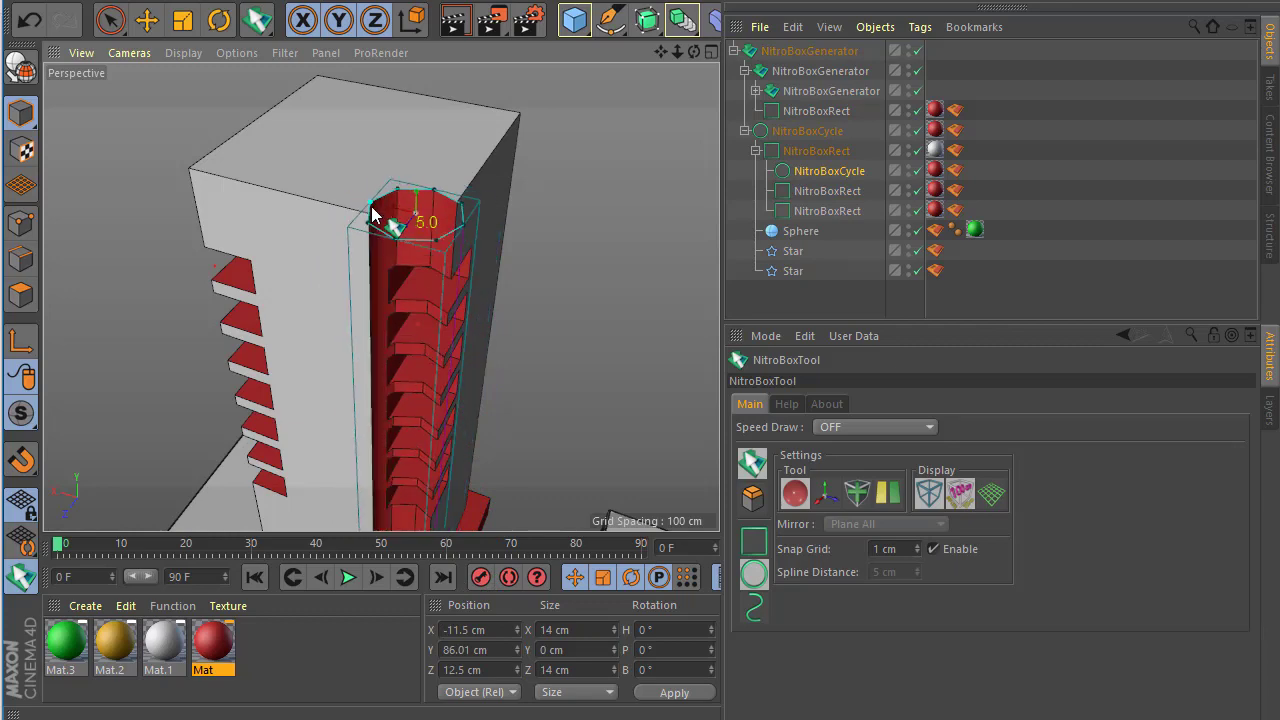
pyautogui.scroll(2, 349, 274)
pyautogui.scroll(2, 420, 209)
pyautogui.scroll(2, 407, 193)
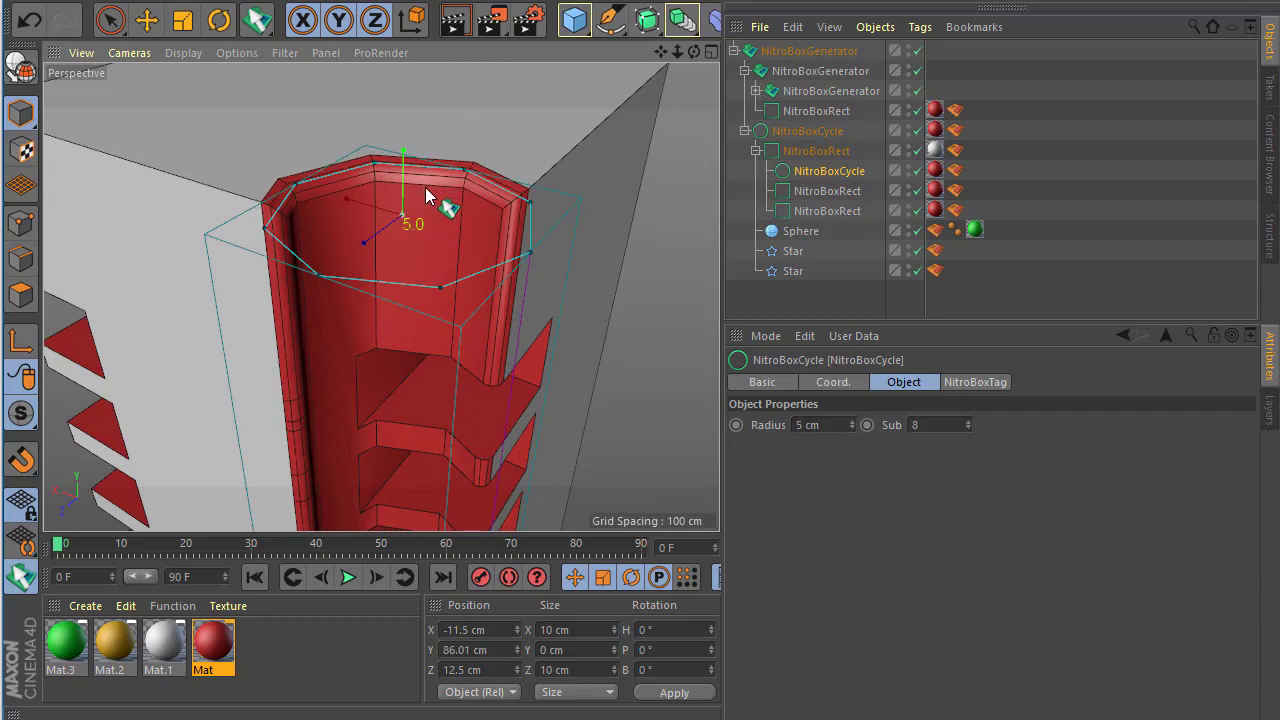
pyautogui.scroll(-5, 430, 230)
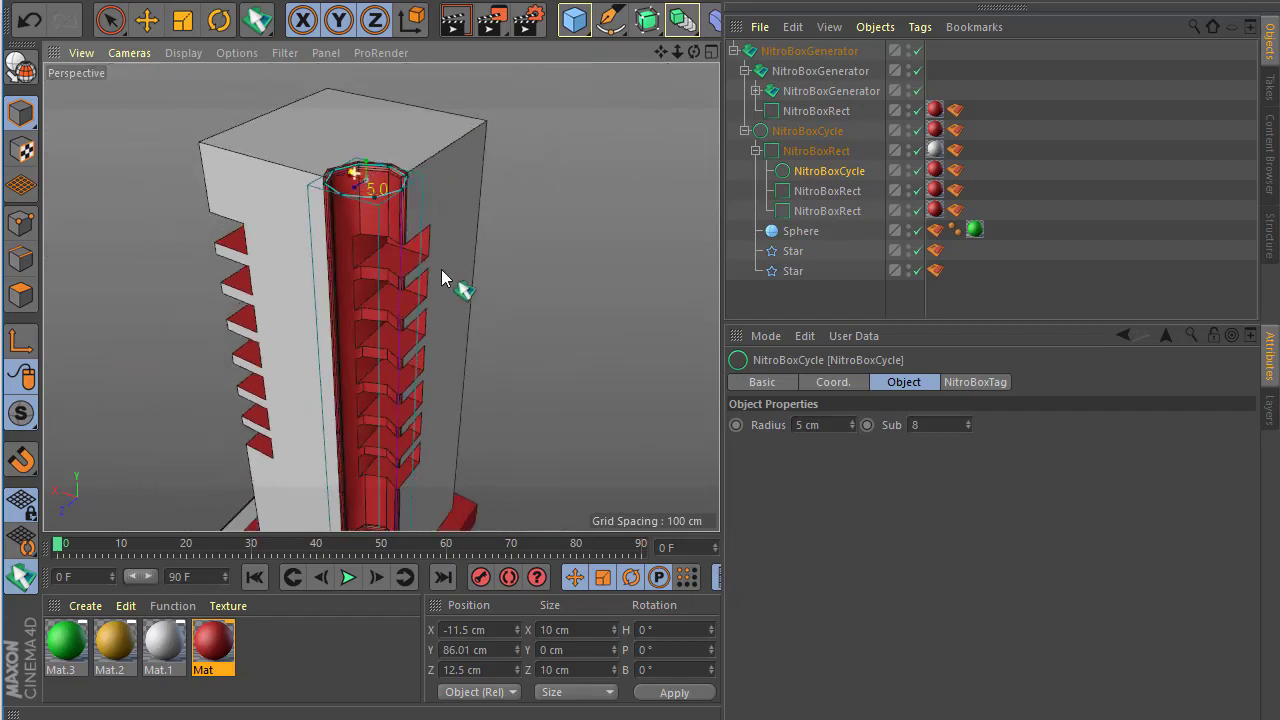
pyautogui.moveTo(441, 269)
pyautogui.keyDown('alt'); pyautogui.mouseDown()
pyautogui.moveTo(276, 152)
pyautogui.moveTo(423, 257)
pyautogui.moveTo(313, 362)
pyautogui.moveTo(340, 314)
pyautogui.mouseUp(); pyautogui.keyUp('alt')
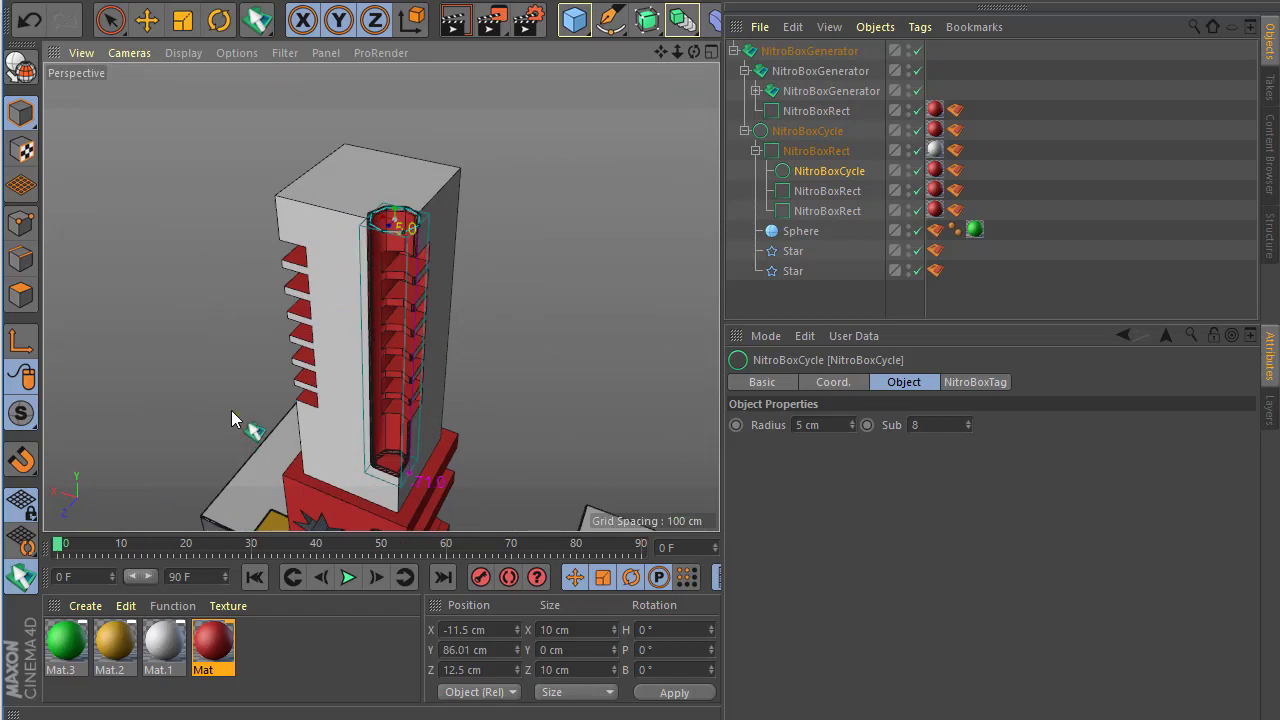
pyautogui.moveTo(231, 410)
pyautogui.keyDown('alt'); pyautogui.mouseDown()
pyautogui.moveTo(374, 289)
pyautogui.moveTo(334, 283)
pyautogui.moveTo(343, 257)
pyautogui.moveTo(384, 354)
pyautogui.mouseUp(); pyautogui.keyUp('alt')
pyautogui.scroll(-4, 360, 355)
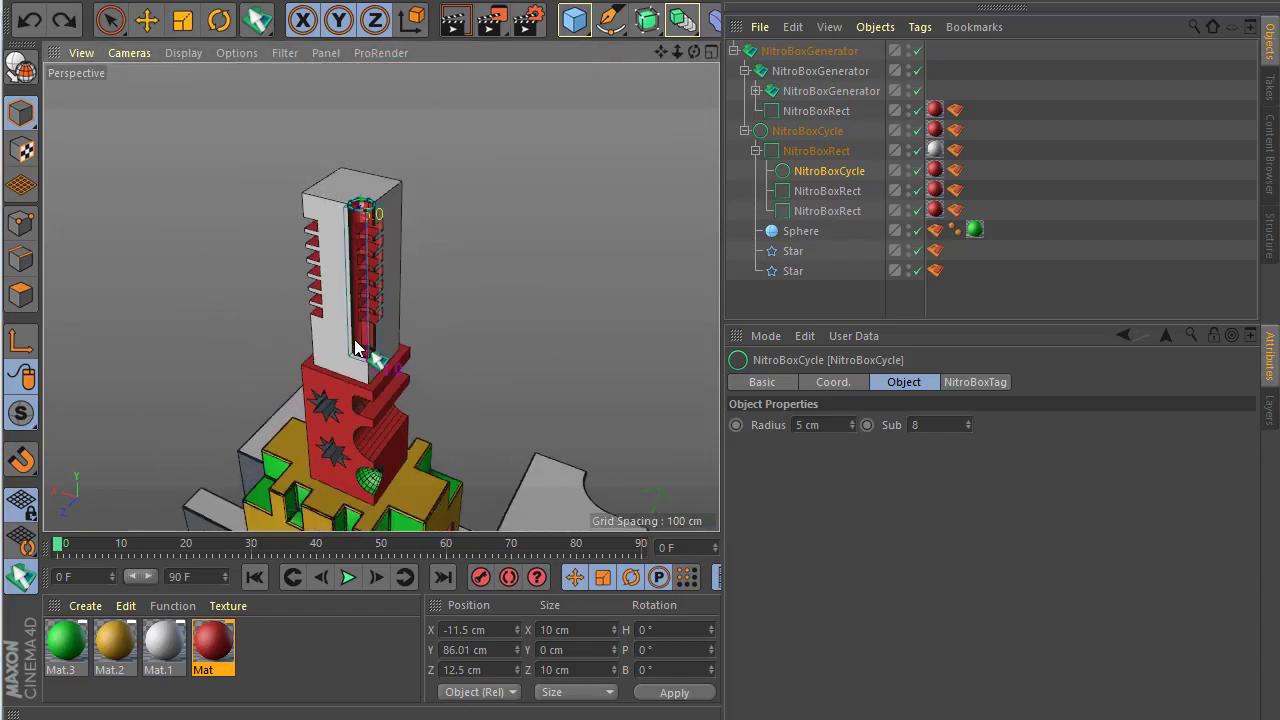
pyautogui.moveTo(340, 342)
pyautogui.keyDown('alt'); pyautogui.mouseDown()
pyautogui.moveTo(329, 400)
pyautogui.moveTo(356, 298)
pyautogui.mouseUp(); pyautogui.keyUp('alt')
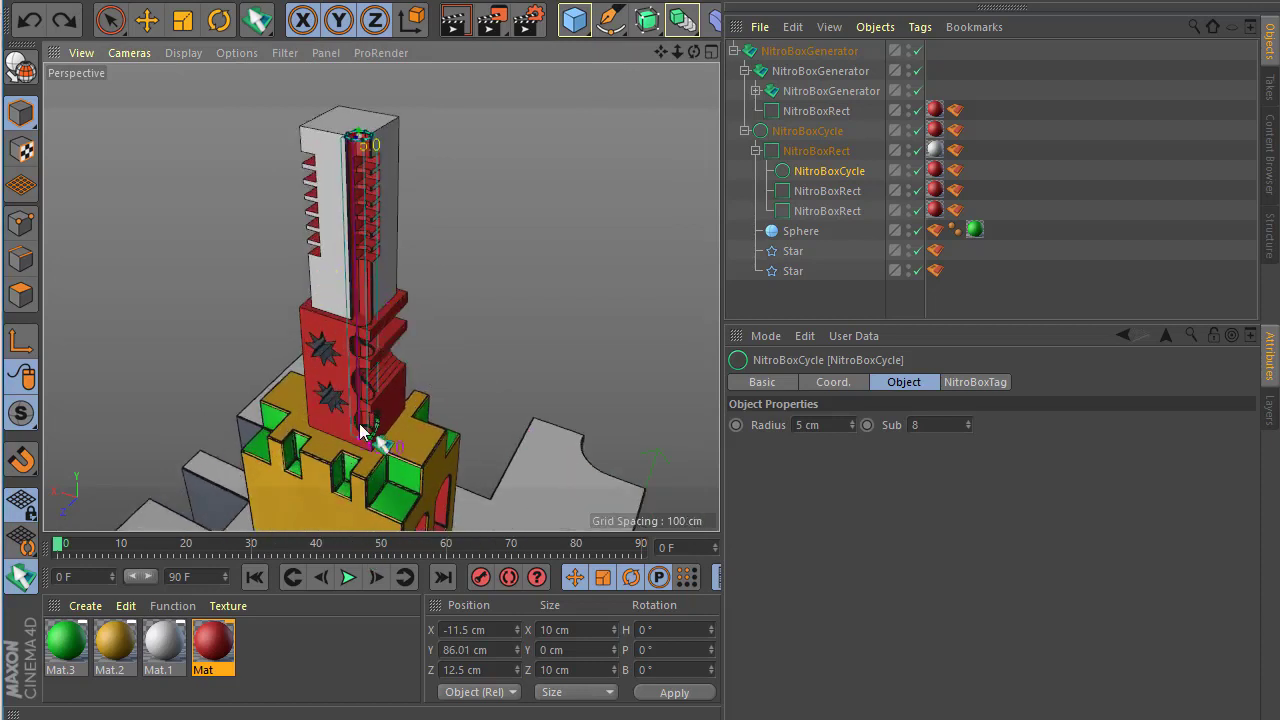
# Step: Undo the stray round-cut edits and return to the NitroBox tool
pyautogui.hotkey('ctrl', 'z')
pyautogui.hotkey('ctrl', 'shift', 'z')
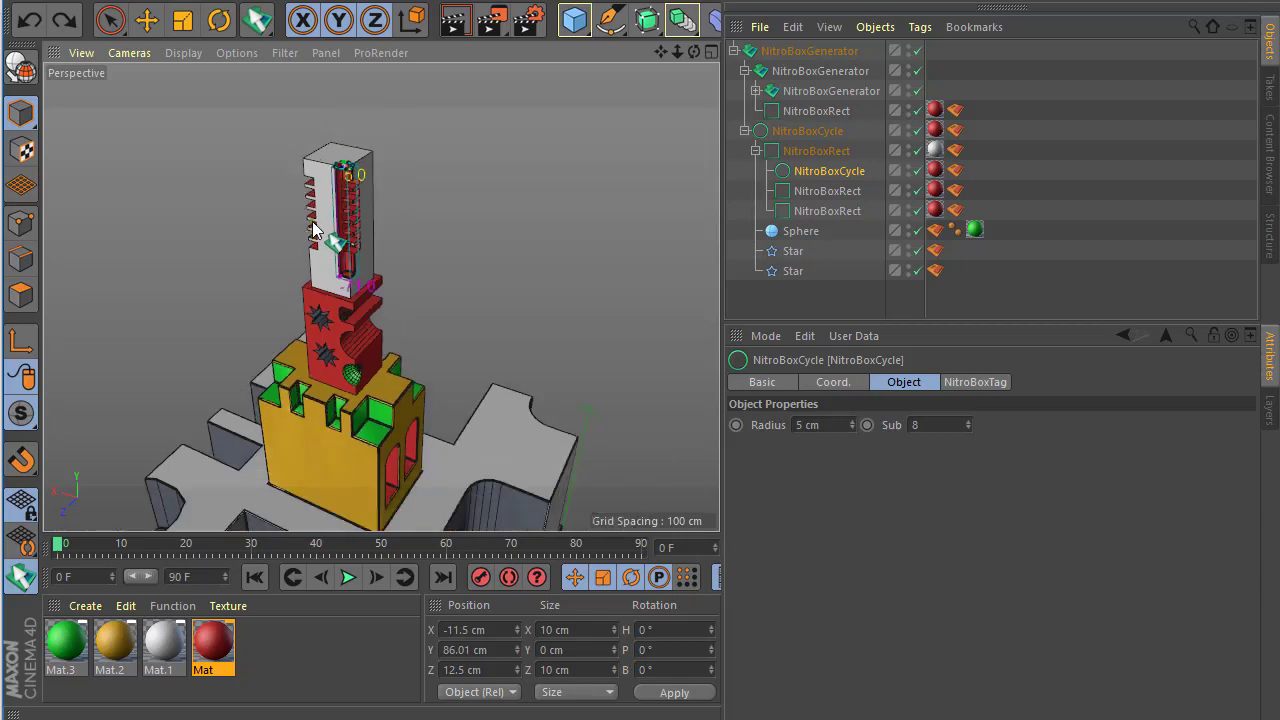
pyautogui.hotkey('ctrl', 'shift', 'z')
pyautogui.hotkey('ctrl', 'shift', 'z')
pyautogui.click(27, 556)
pyautogui.scroll(-3, 408, 349)
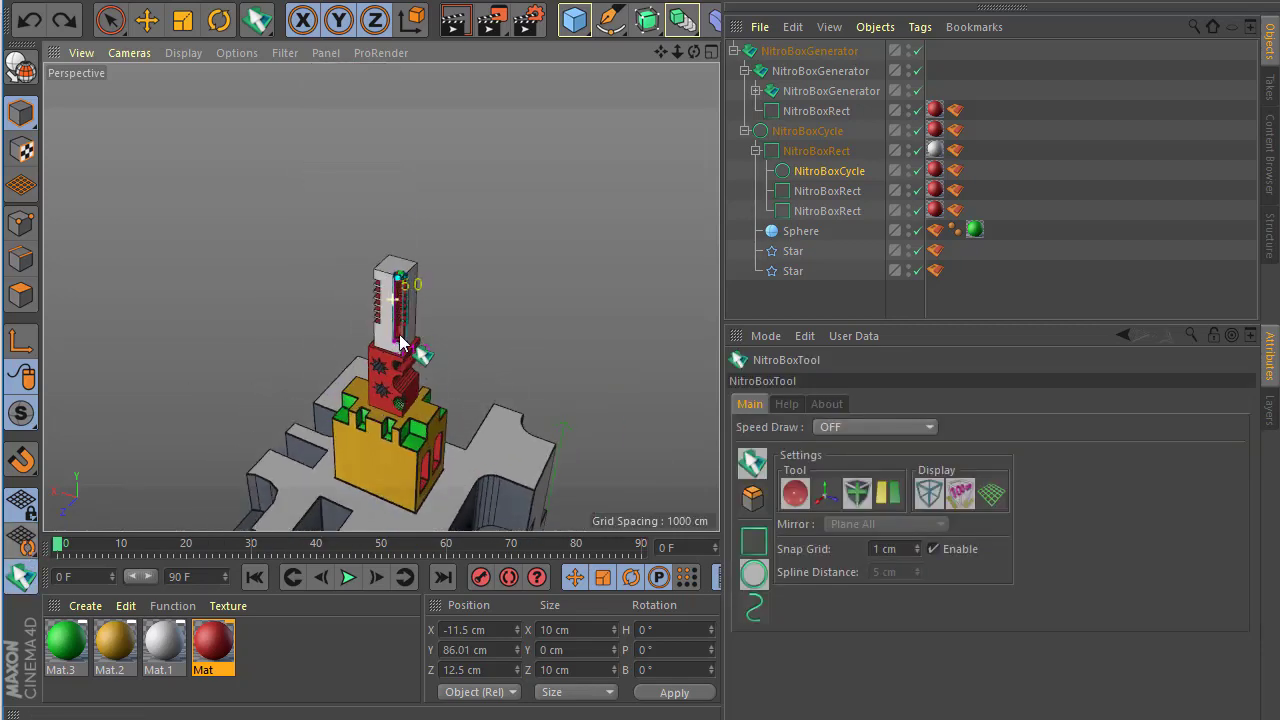
pyautogui.scroll(1, 364, 349)
pyautogui.scroll(2, 364, 349)
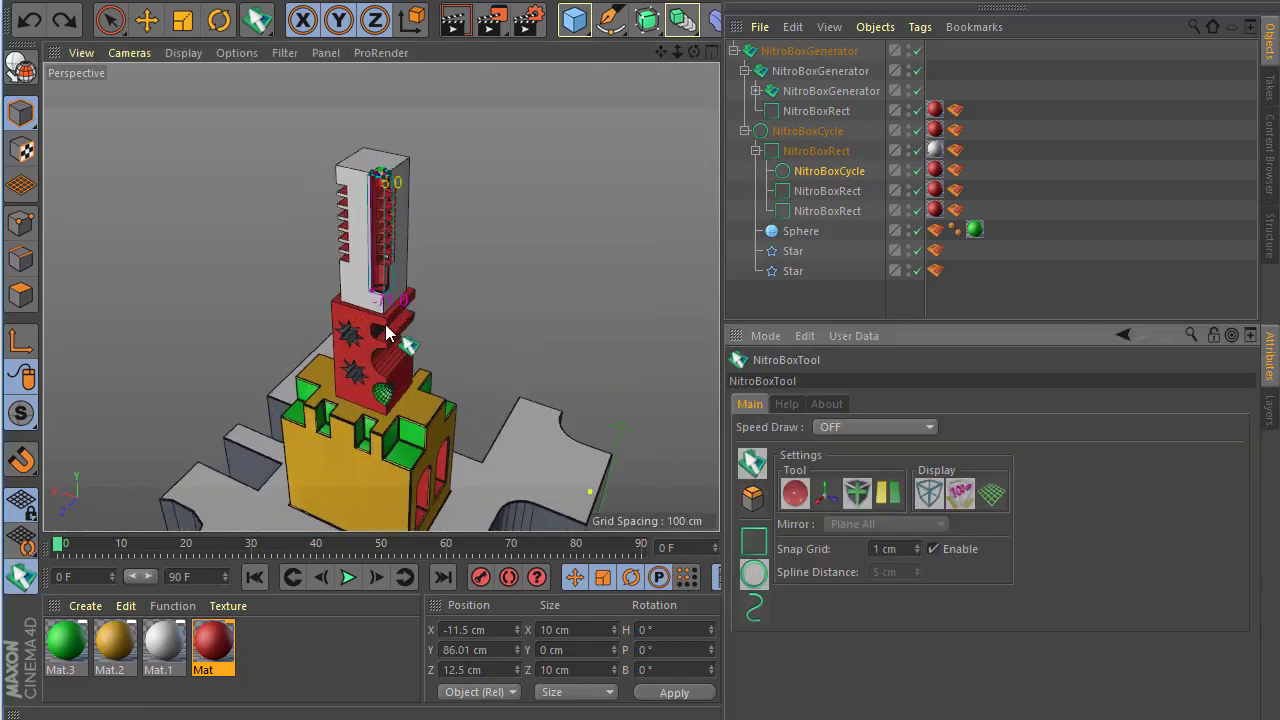
pyautogui.moveTo(271, 514); pyautogui.dragTo(390, 474)
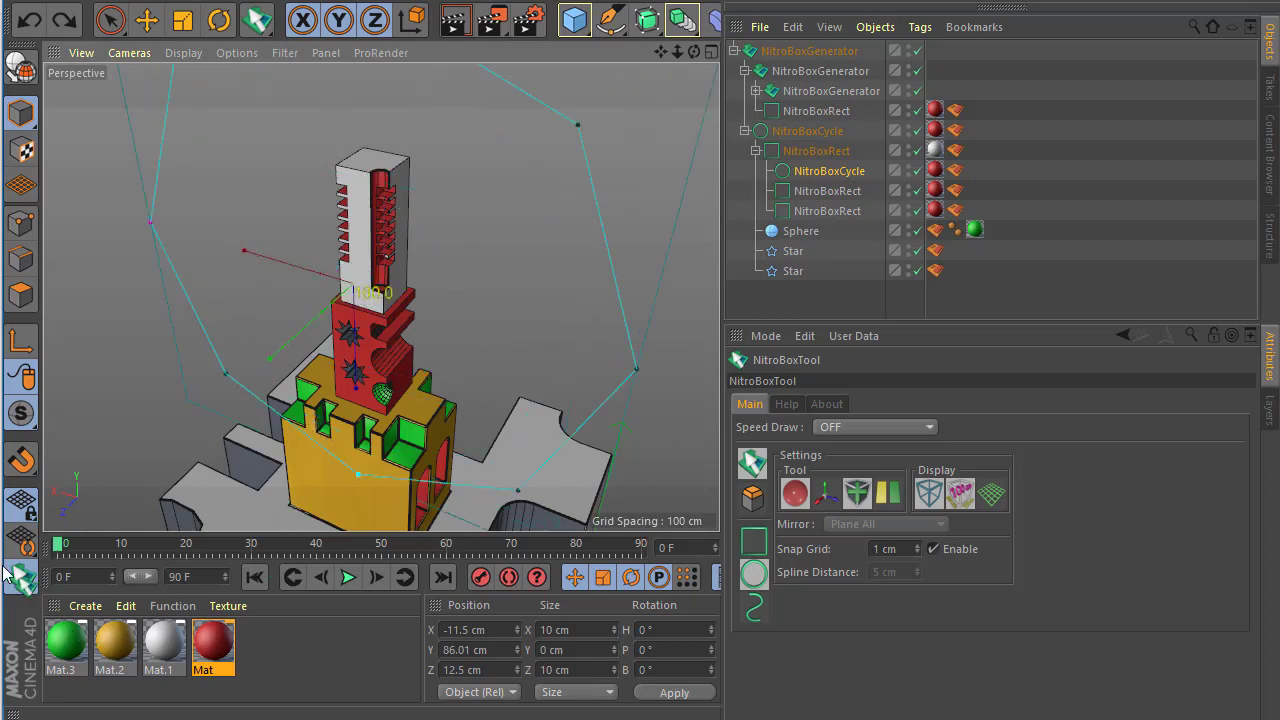
pyautogui.scroll(-2, 390, 474)
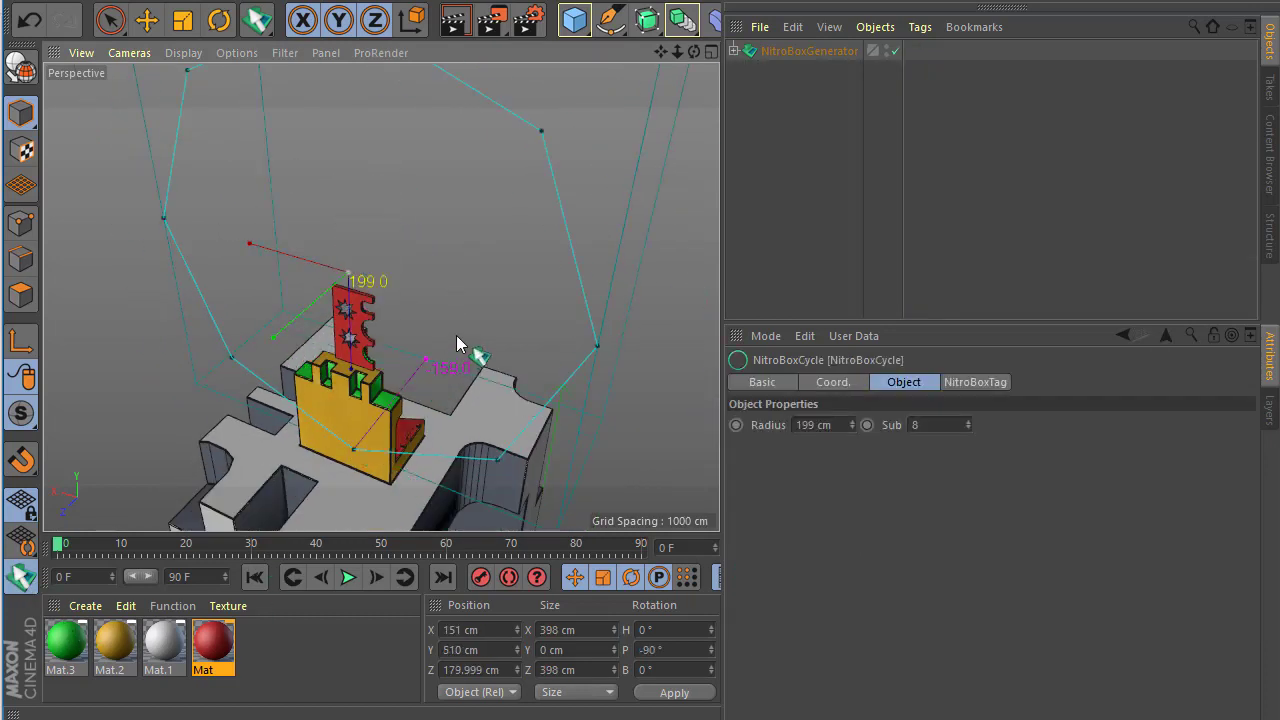
pyautogui.hotkey('ctrl', 'z')
pyautogui.hotkey('ctrl', 'z')
pyautogui.hotkey('ctrl', 'z')
pyautogui.moveTo(343, 288); pyautogui.dragTo(440, 375)
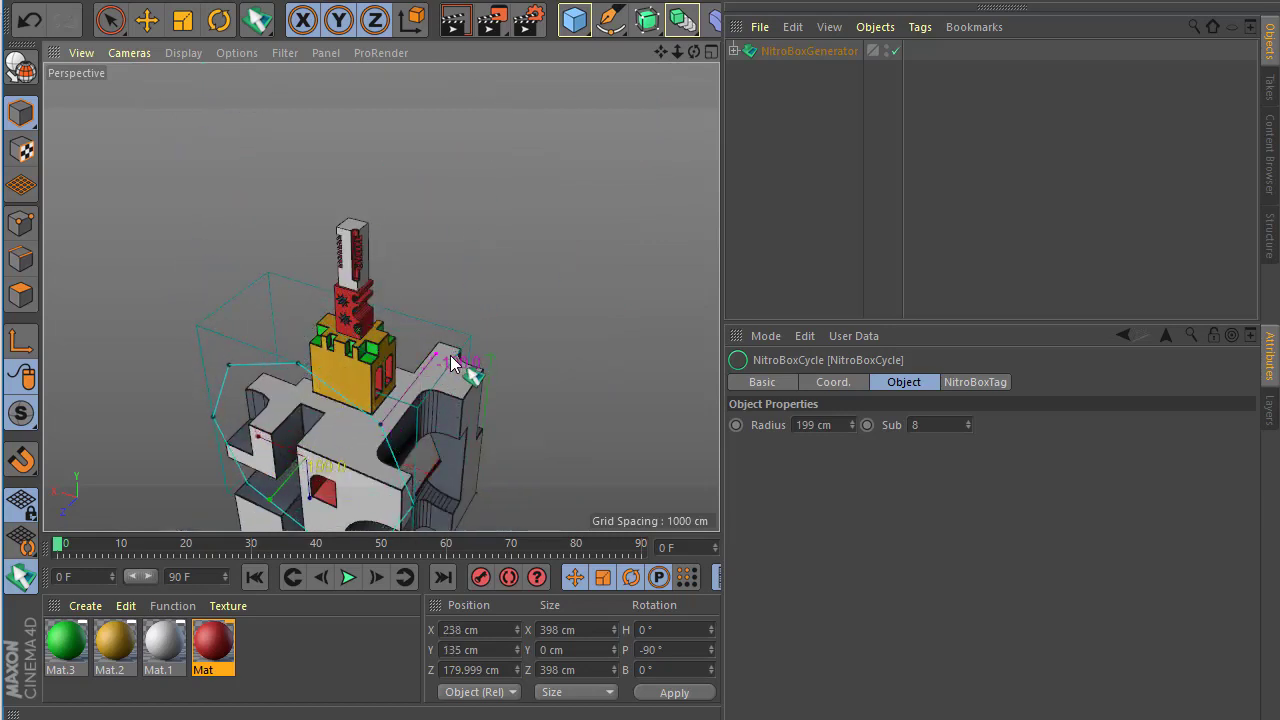
pyautogui.moveTo(280, 412); pyautogui.dragTo(303, 443)
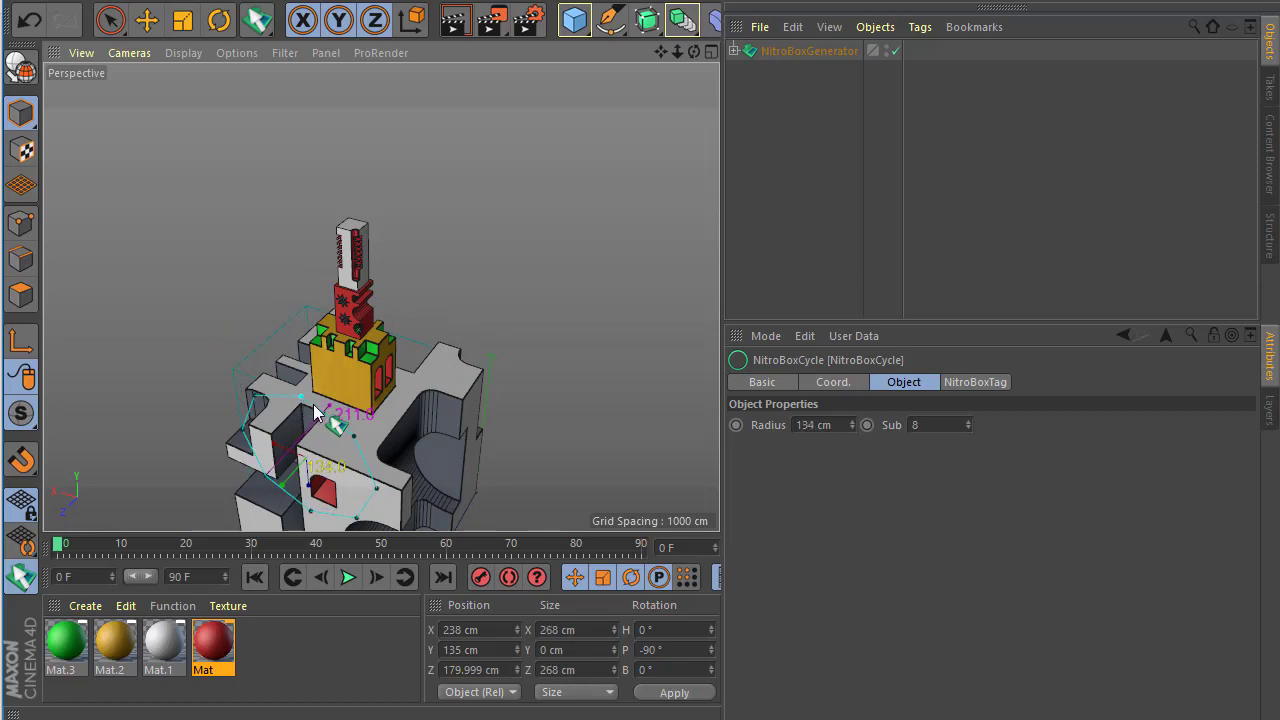
pyautogui.hotkey('ctrl', 'z')
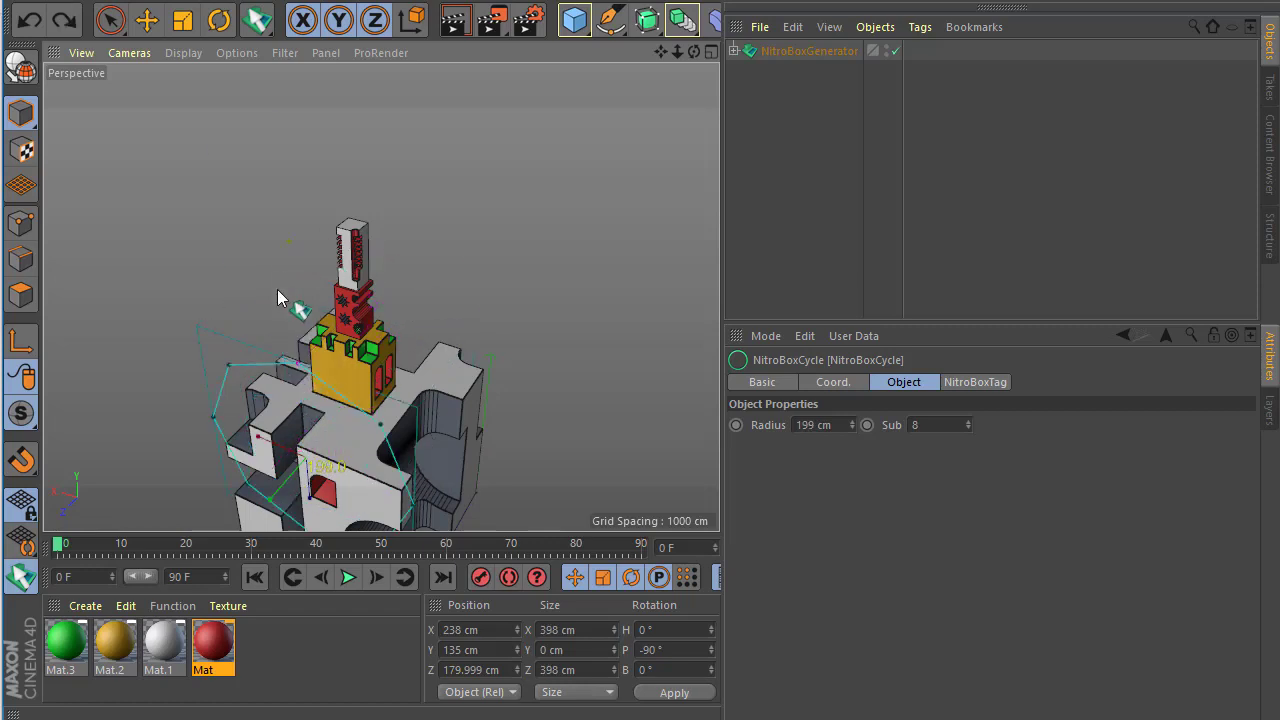
pyautogui.hotkey('ctrl', 'z')
pyautogui.moveTo(701, 80); pyautogui.dragTo(737, 50)
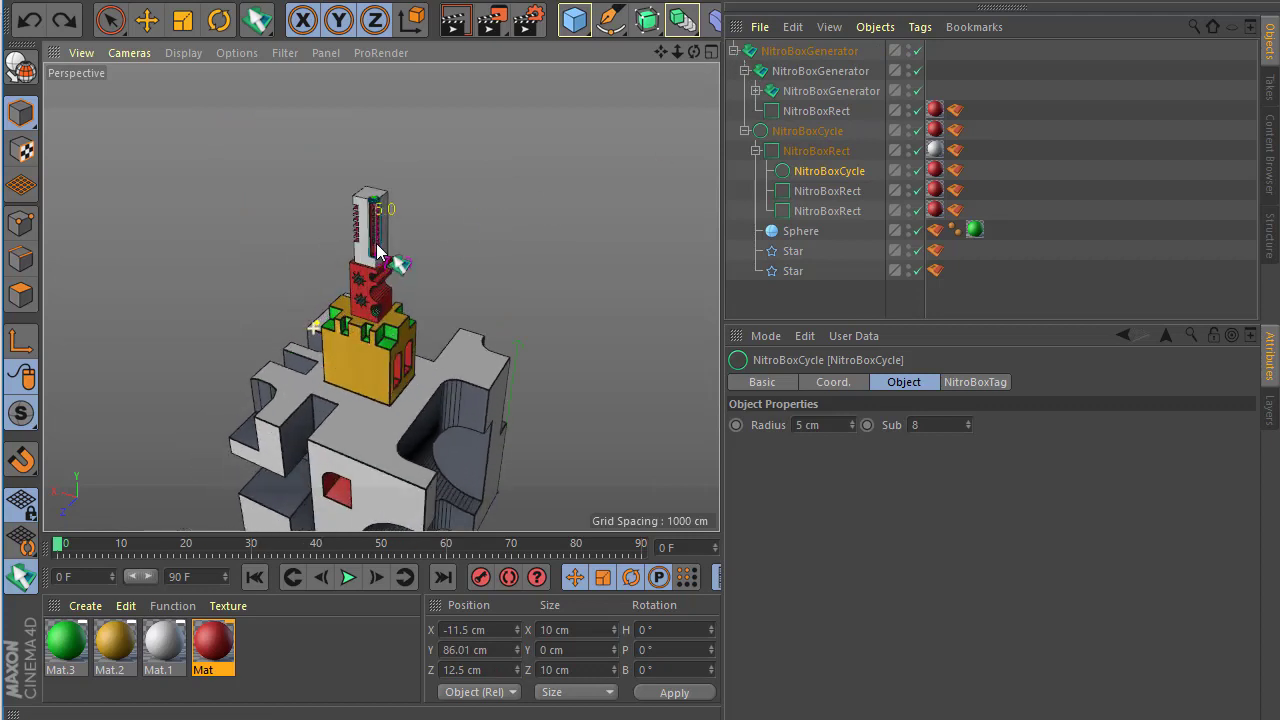
# Step: Disable the three NitroBox generators and first NitroBoxRect cut, then re-enable the second and third generators
pyautogui.click(920, 52)
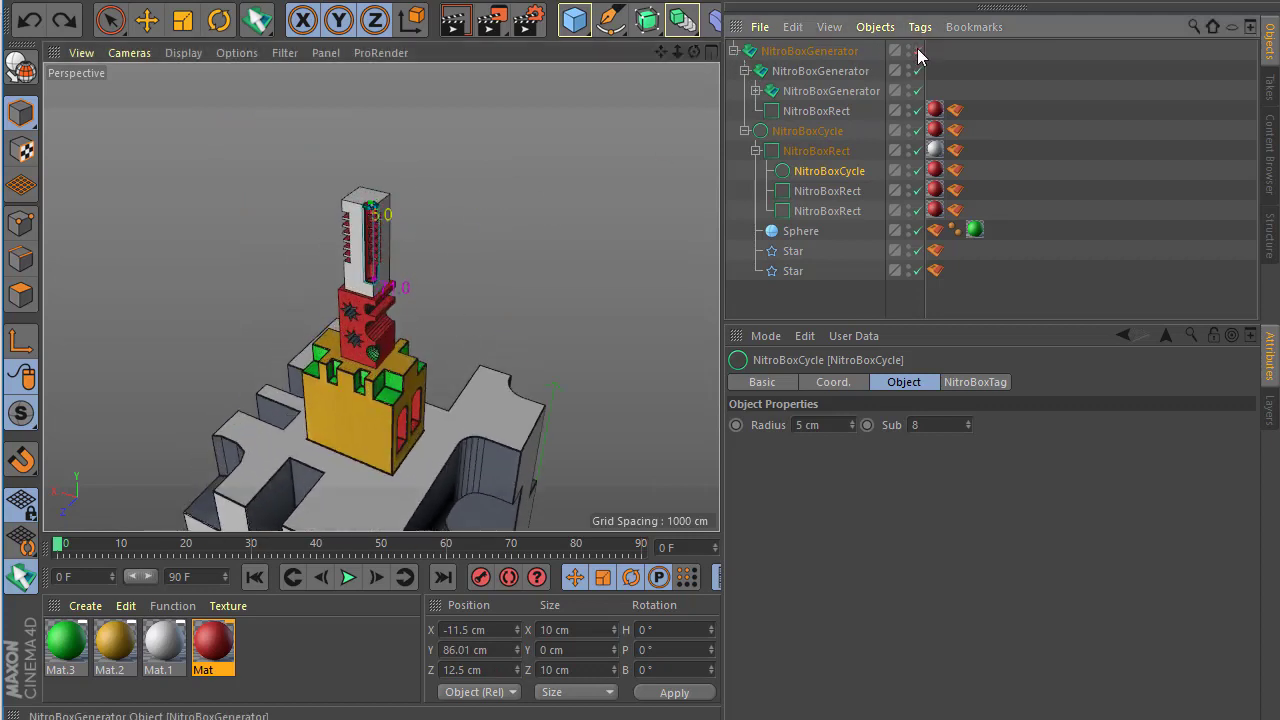
pyautogui.click(919, 71)
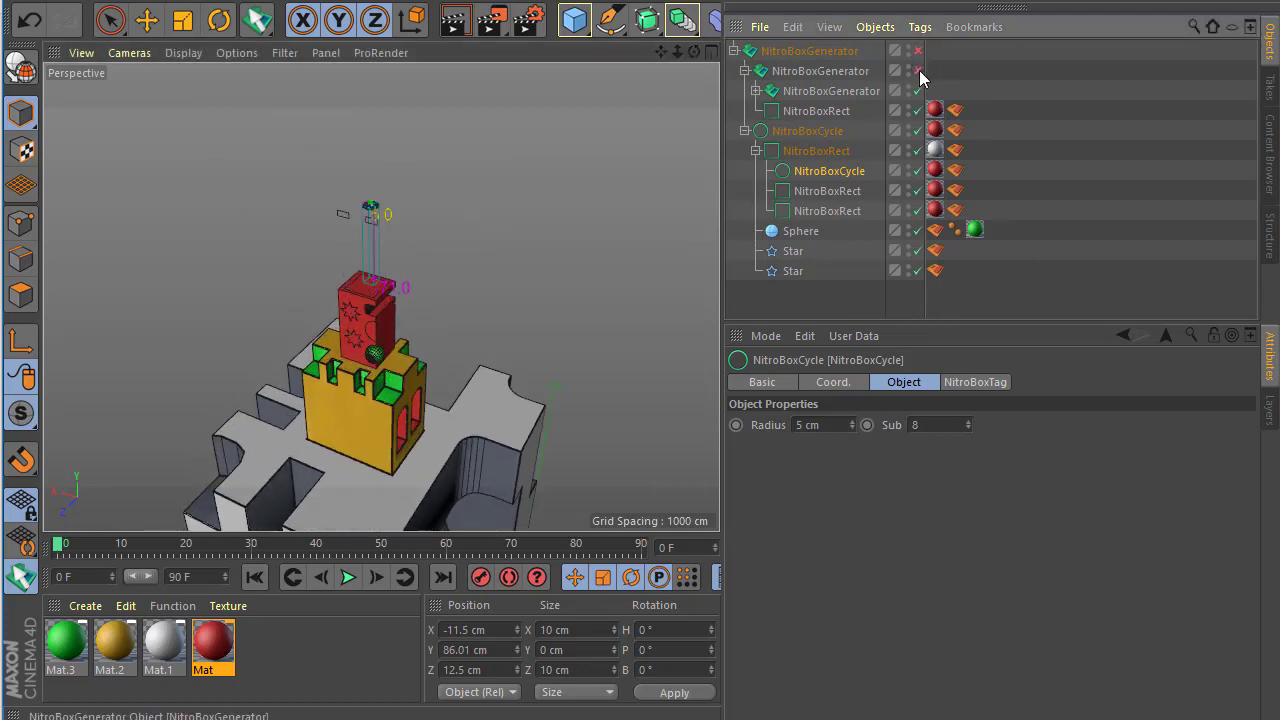
pyautogui.click(919, 91)
pyautogui.click(919, 111)
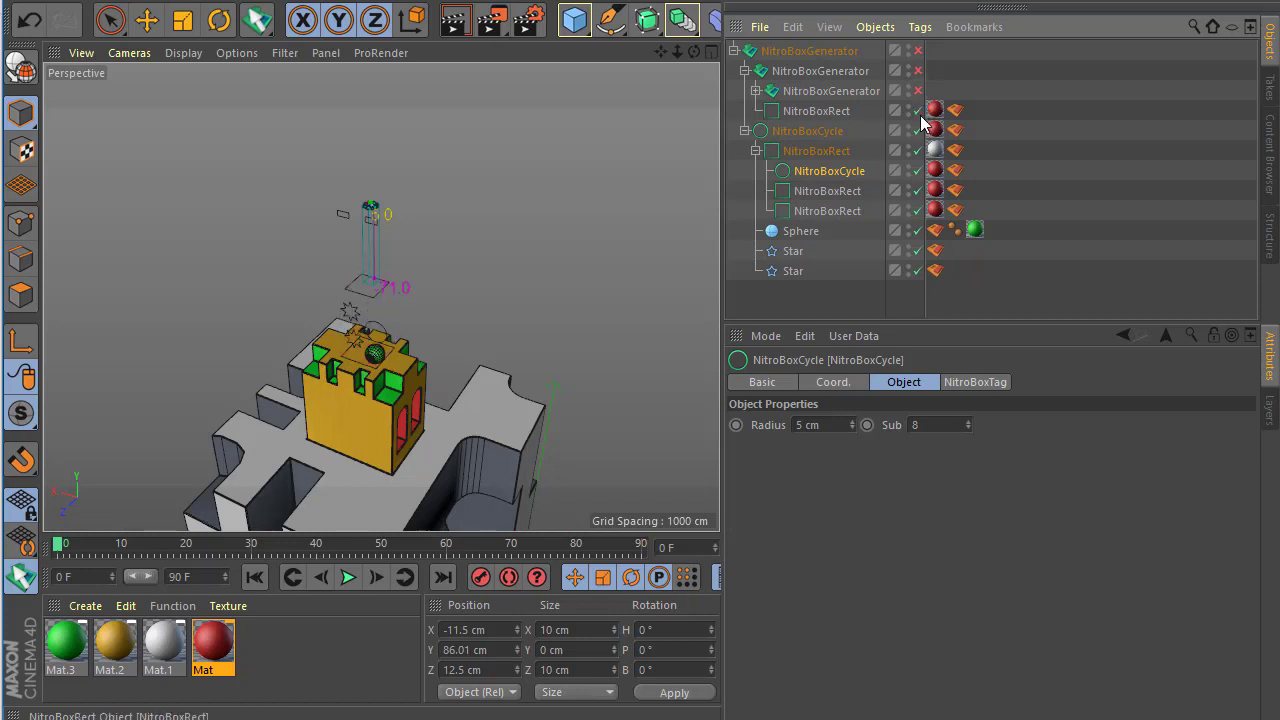
pyautogui.click(919, 91)
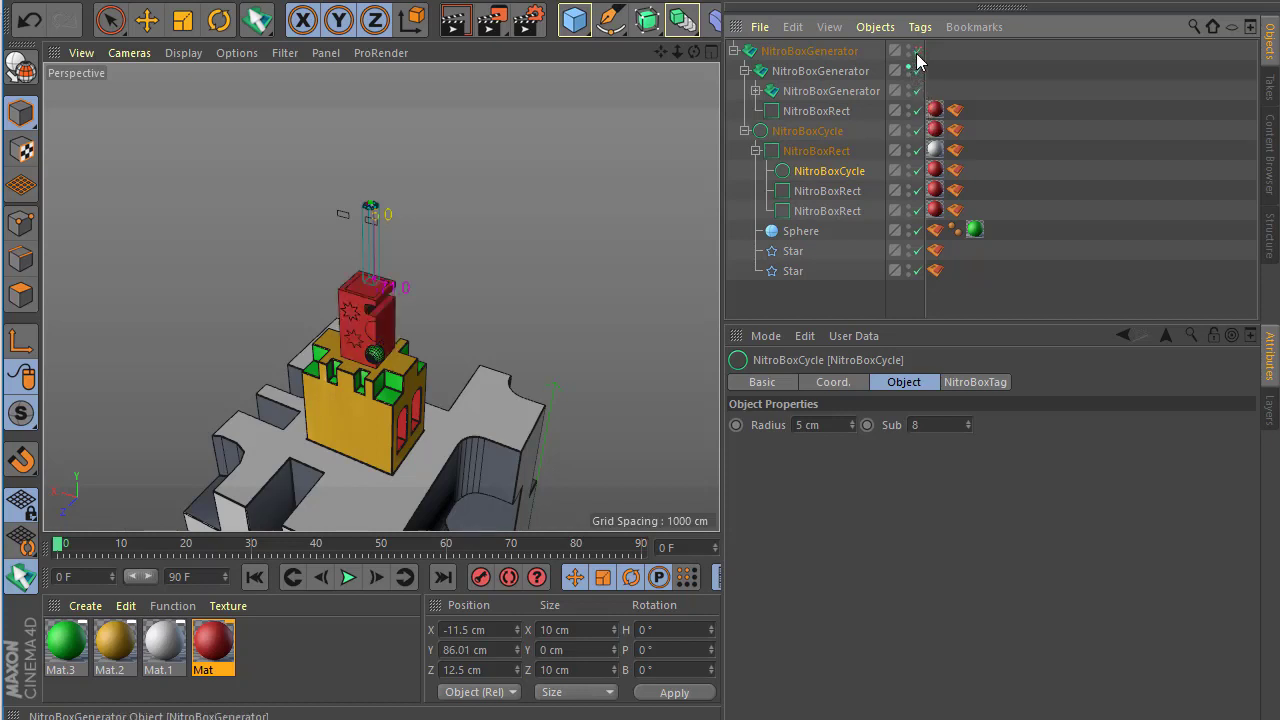
pyautogui.click(917, 71)
# Step: Select every object with Ctrl+A and delete it
pyautogui.moveTo(395, 255)
pyautogui.keyDown('alt'); pyautogui.mouseDown()
pyautogui.moveTo(345, 365)
pyautogui.moveTo(343, 343)
pyautogui.mouseUp(); pyautogui.keyUp('alt')
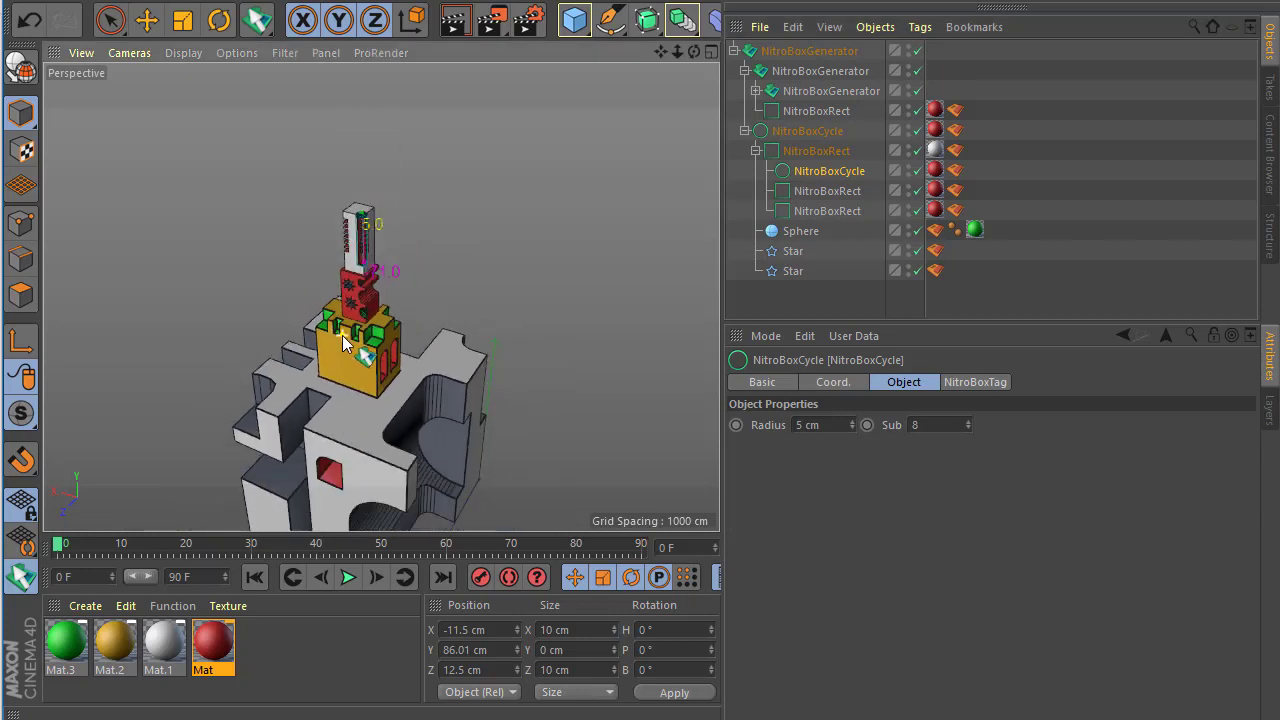
pyautogui.moveTo(367, 489)
pyautogui.keyDown('alt'); pyautogui.mouseDown()
pyautogui.moveTo(345, 280)
pyautogui.moveTo(320, 300)
pyautogui.mouseUp(); pyautogui.keyUp('alt')
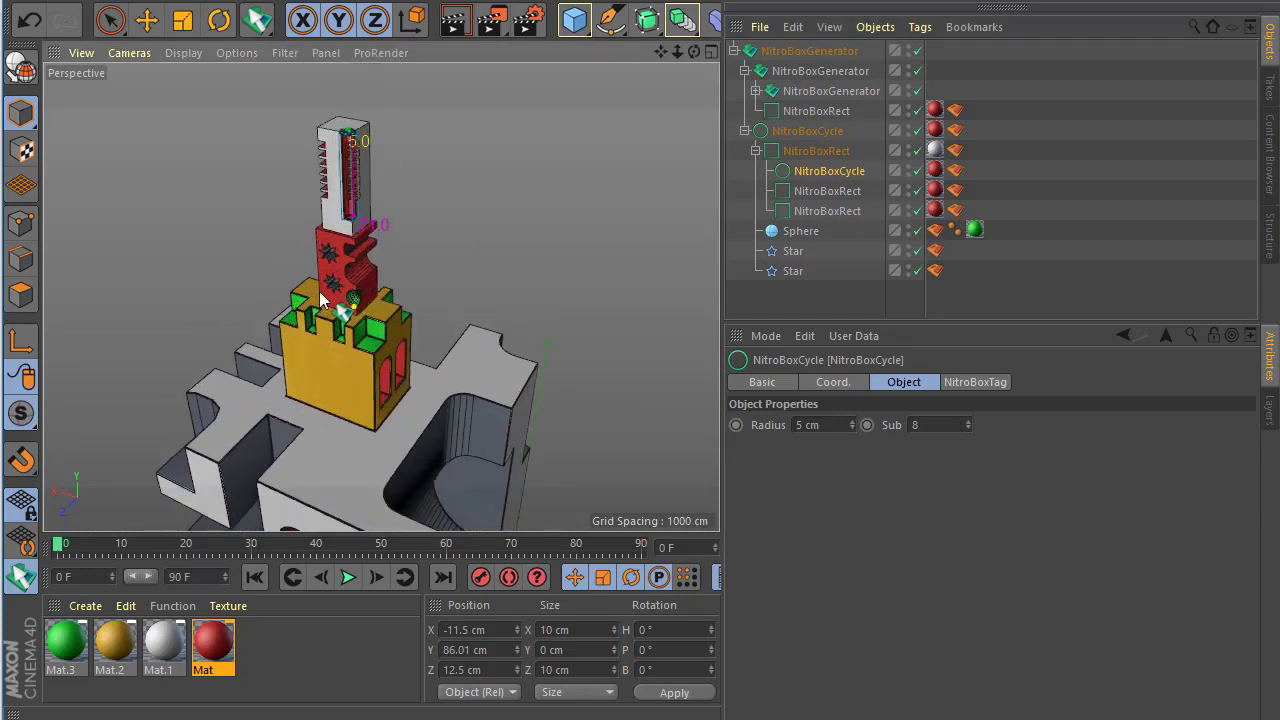
pyautogui.hotkey('ctrl', 'a')
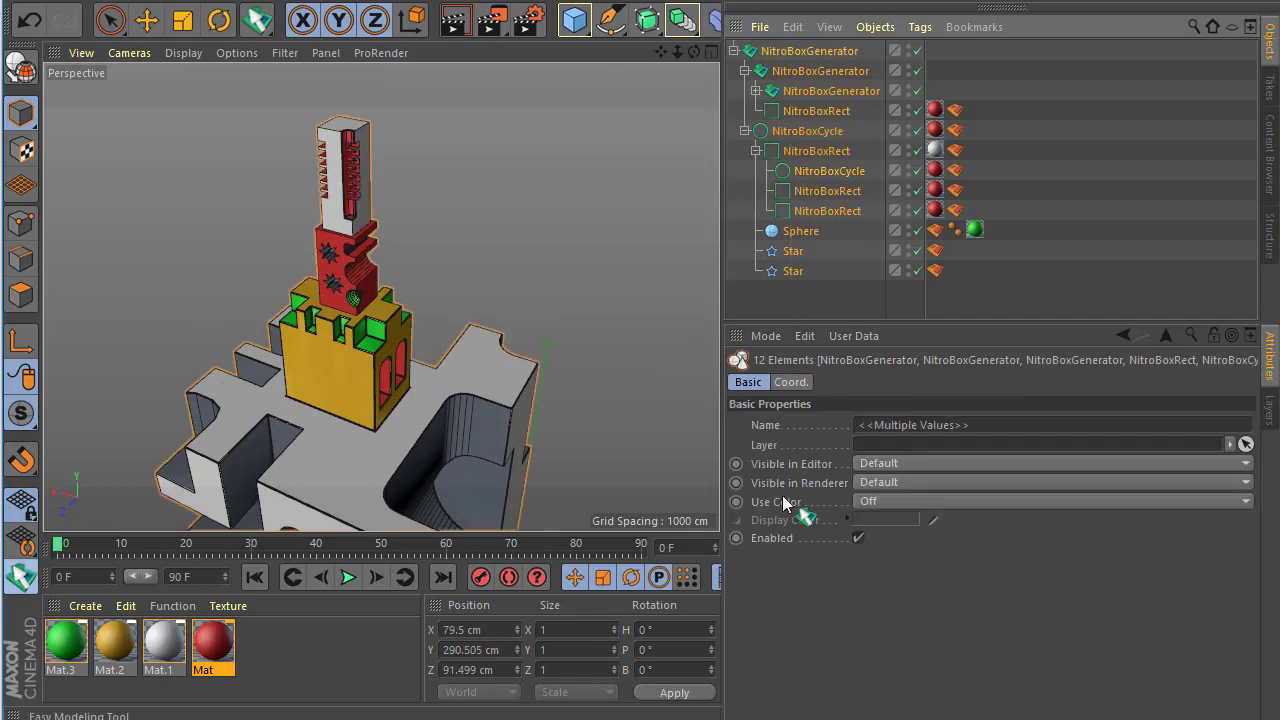
pyautogui.press('Delete')
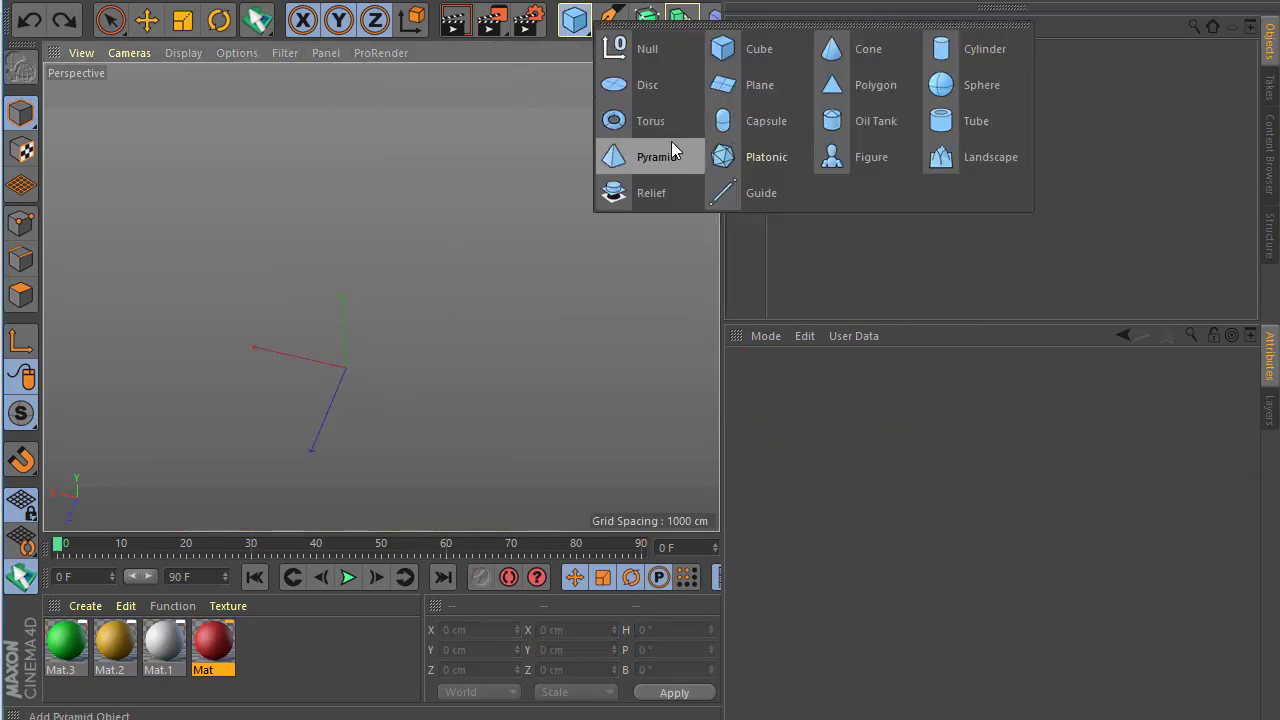
# Step: Add a 200 cm pyramid to the empty scene
pyautogui.moveTo(566, 33); pyautogui.dragTo(660, 148)
pyautogui.scroll(3, 355, 380)
pyautogui.scroll(2, 350, 420)
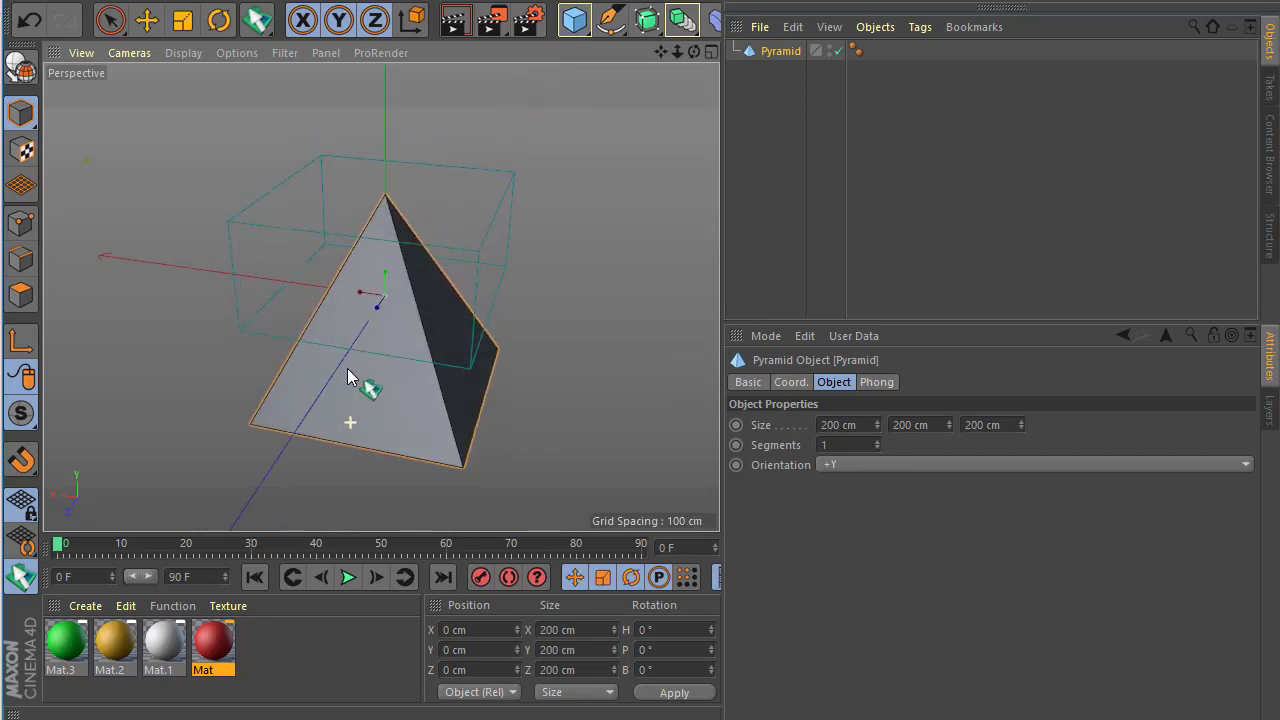
pyautogui.scroll(4, 347, 368)
# Step: Draw a red Mat rectangular box on one pyramid face, 74 cm high and made shallower
pyautogui.moveTo(198, 645); pyautogui.dragTo(392, 436)
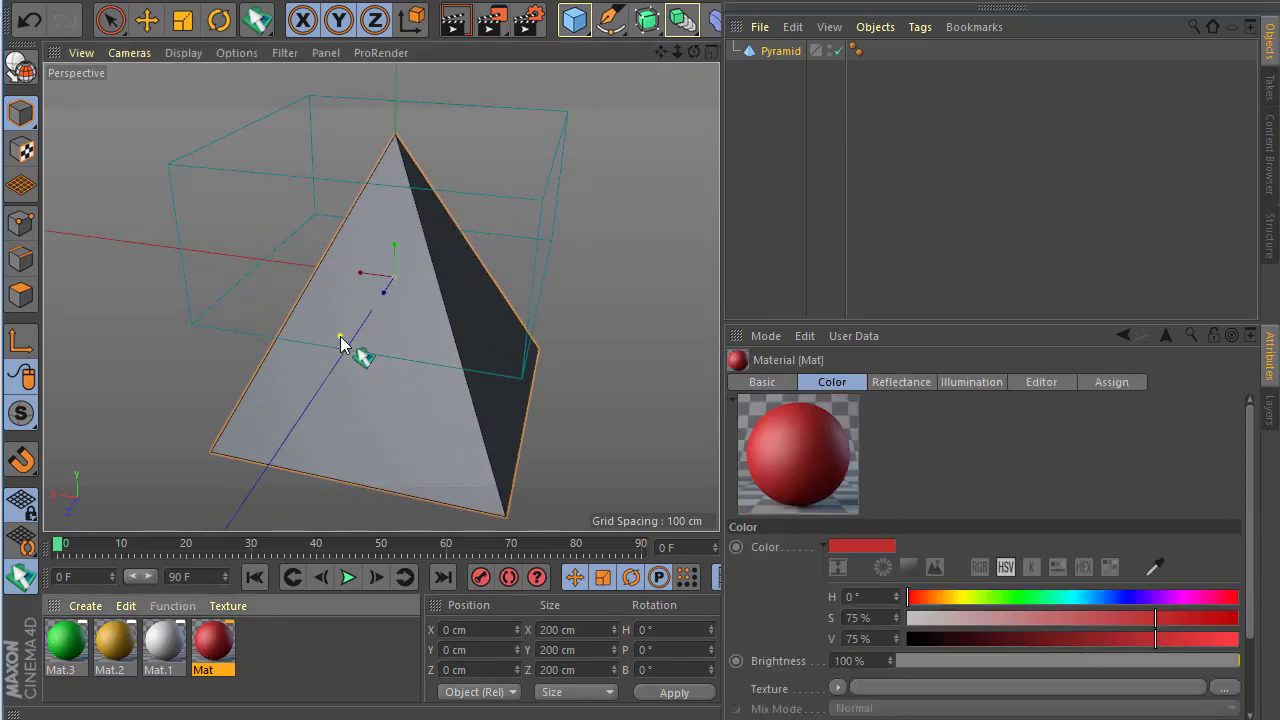
pyautogui.moveTo(340, 343); pyautogui.dragTo(540, 430)
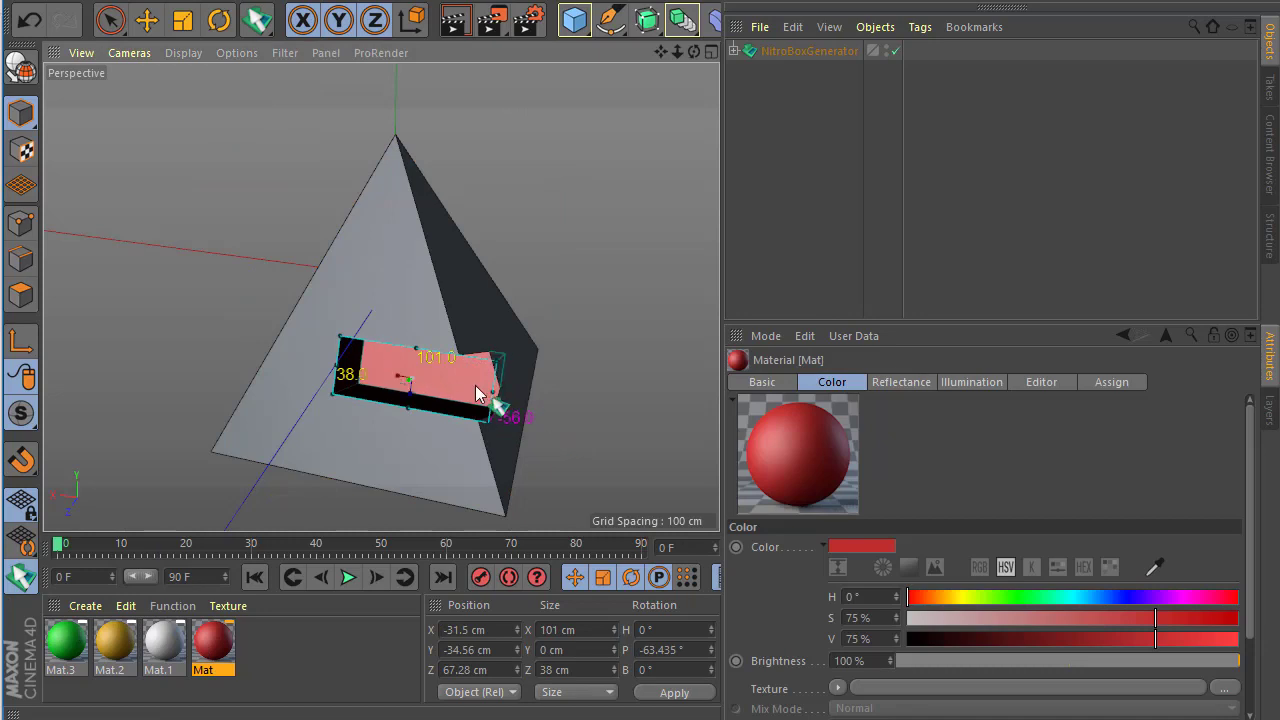
pyautogui.click(428, 300)
pyautogui.keyDown('alt'); pyautogui.moveTo(428, 300); pyautogui.dragTo(260, 362); pyautogui.keyUp('alt')
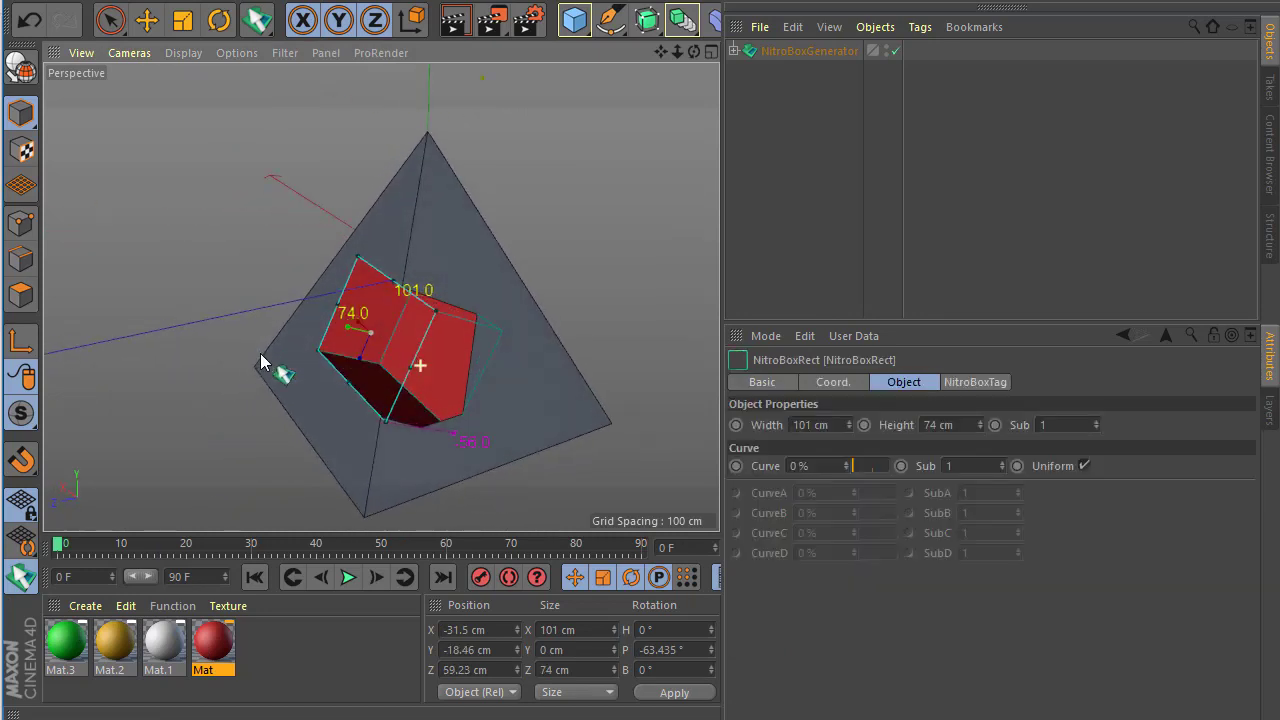
pyautogui.moveTo(452, 443)
pyautogui.mouseDown()
pyautogui.moveTo(385, 425)
pyautogui.moveTo(535, 474)
pyautogui.mouseUp()
pyautogui.click(754, 52)
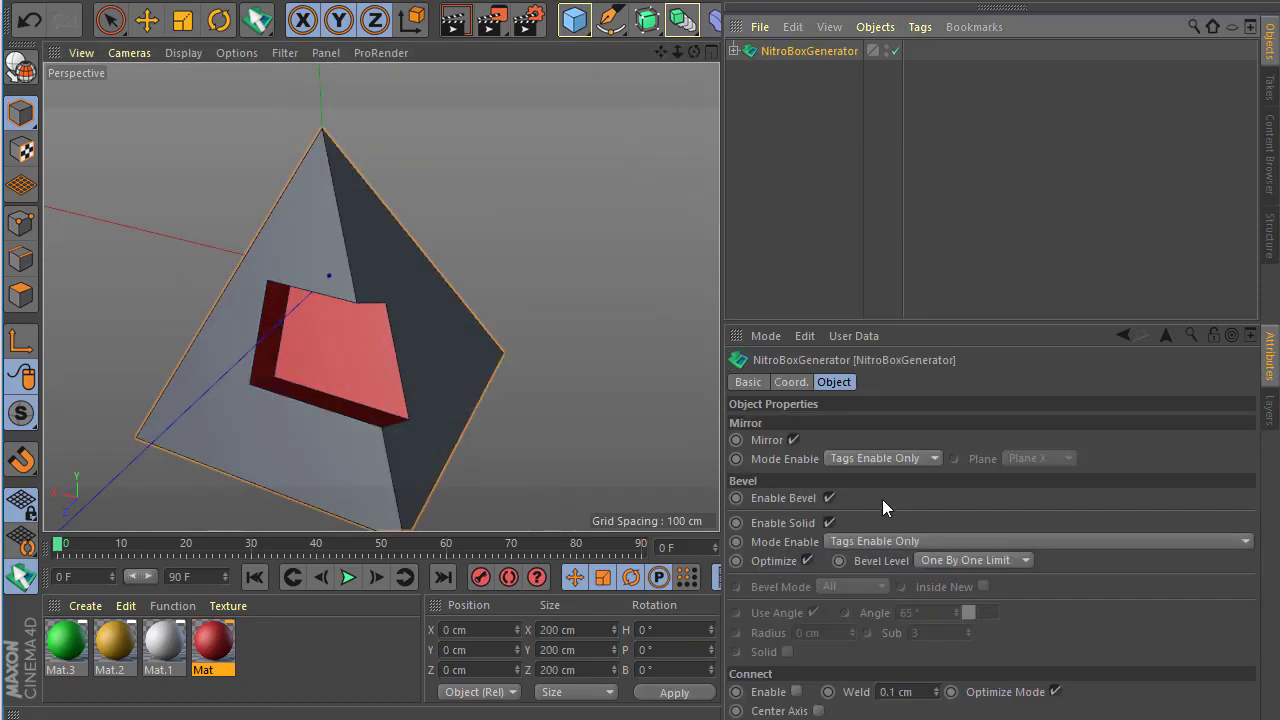
# Step: Set the NitroBoxGenerator bevel to all edges, switch to Gouraud Shading, and settle the radius at 1.1 cm
pyautogui.click(860, 541)
pyautogui.click(861, 561)
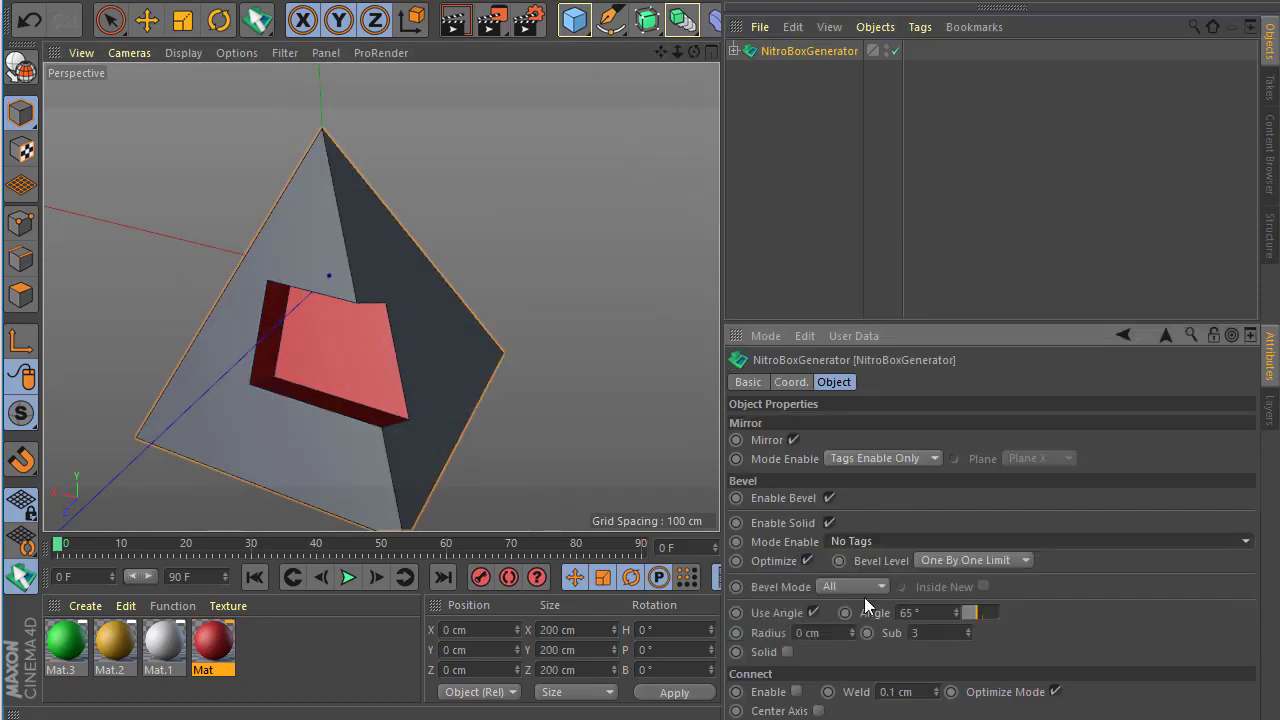
pyautogui.moveTo(851, 632)
pyautogui.mouseDown()
pyautogui.moveTo(871, 632)
pyautogui.moveTo(831, 632)
pyautogui.mouseUp()
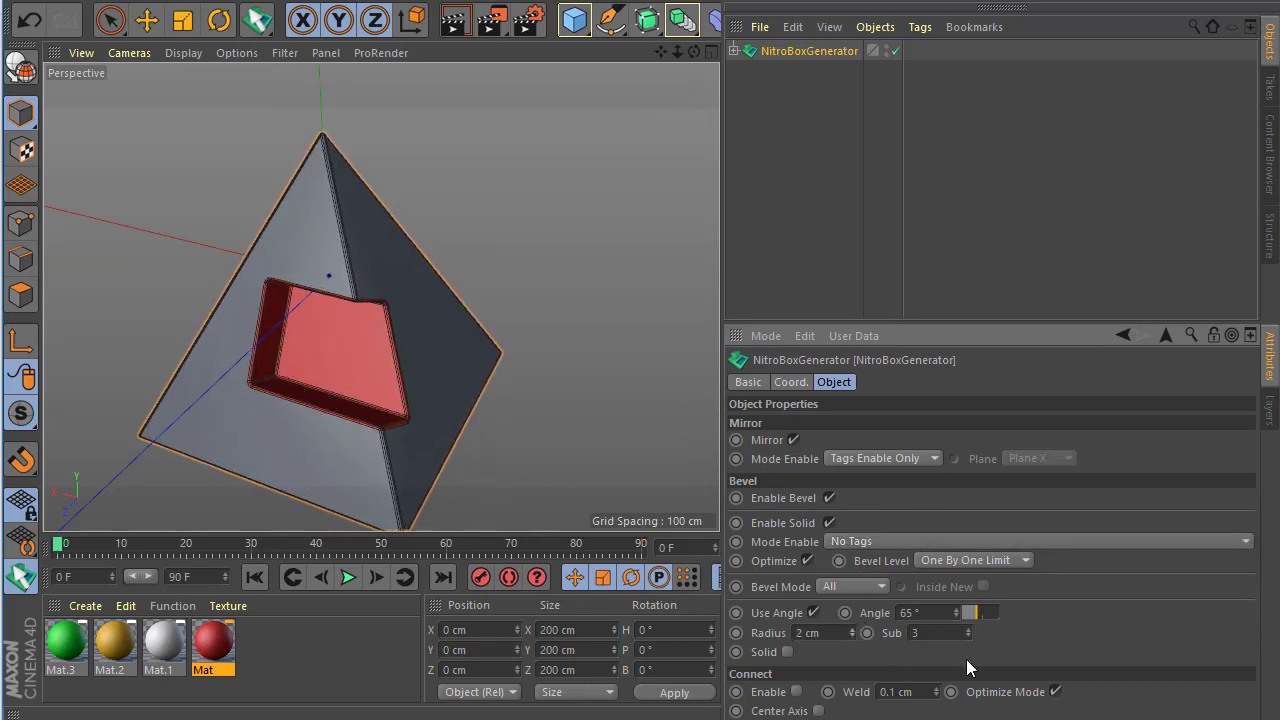
pyautogui.click(173, 52)
pyautogui.click(190, 86)
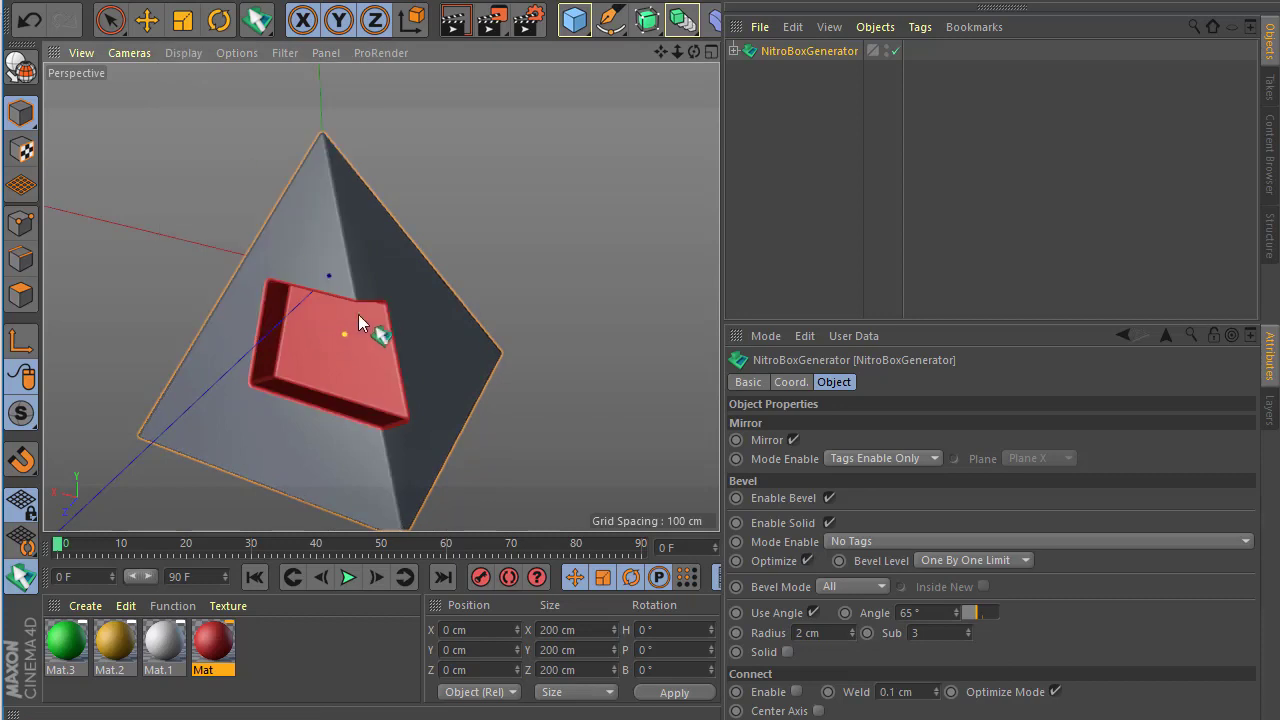
pyautogui.moveTo(853, 626); pyautogui.dragTo(845, 626)
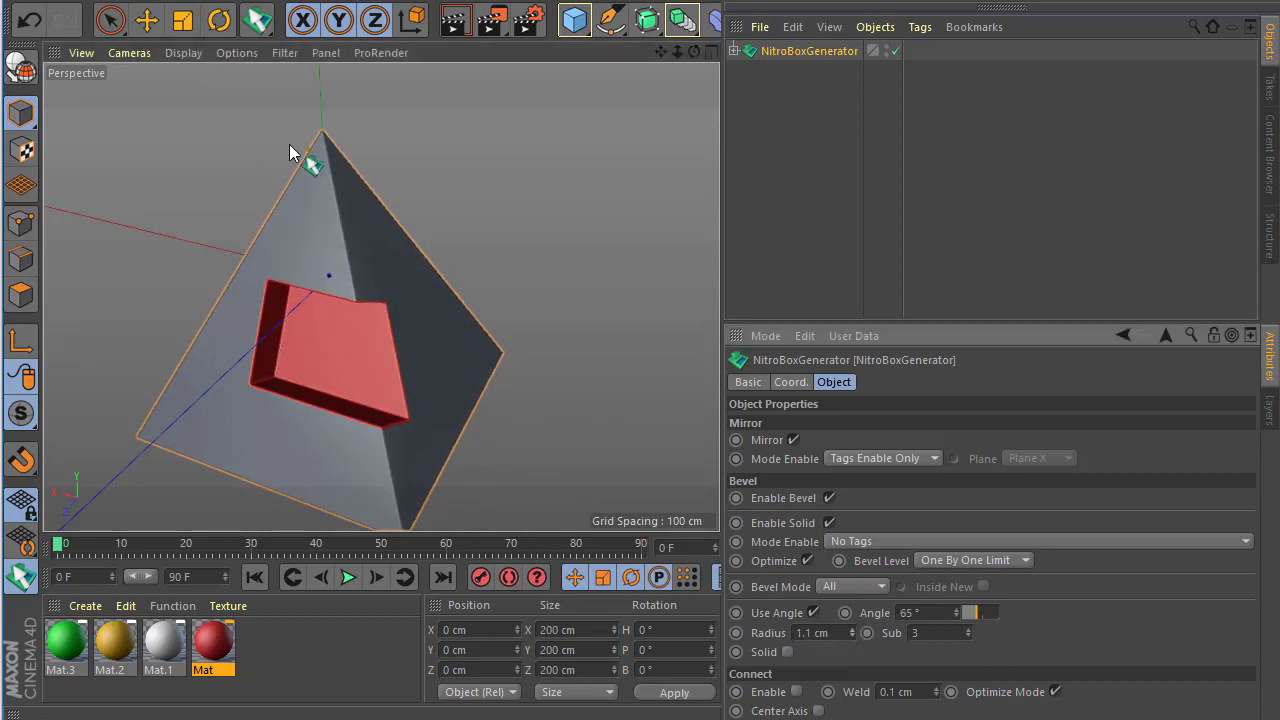
pyautogui.moveTo(334, 266)
pyautogui.keyDown('alt'); pyautogui.mouseDown()
pyautogui.moveTo(352, 377)
pyautogui.moveTo(263, 378)
pyautogui.moveTo(400, 320)
pyautogui.mouseUp(); pyautogui.keyUp('alt')
# Step: Add a sphere scaled to about 100 cm and place it as a cutter on the pyramid face beside the red box
pyautogui.click(575, 20)
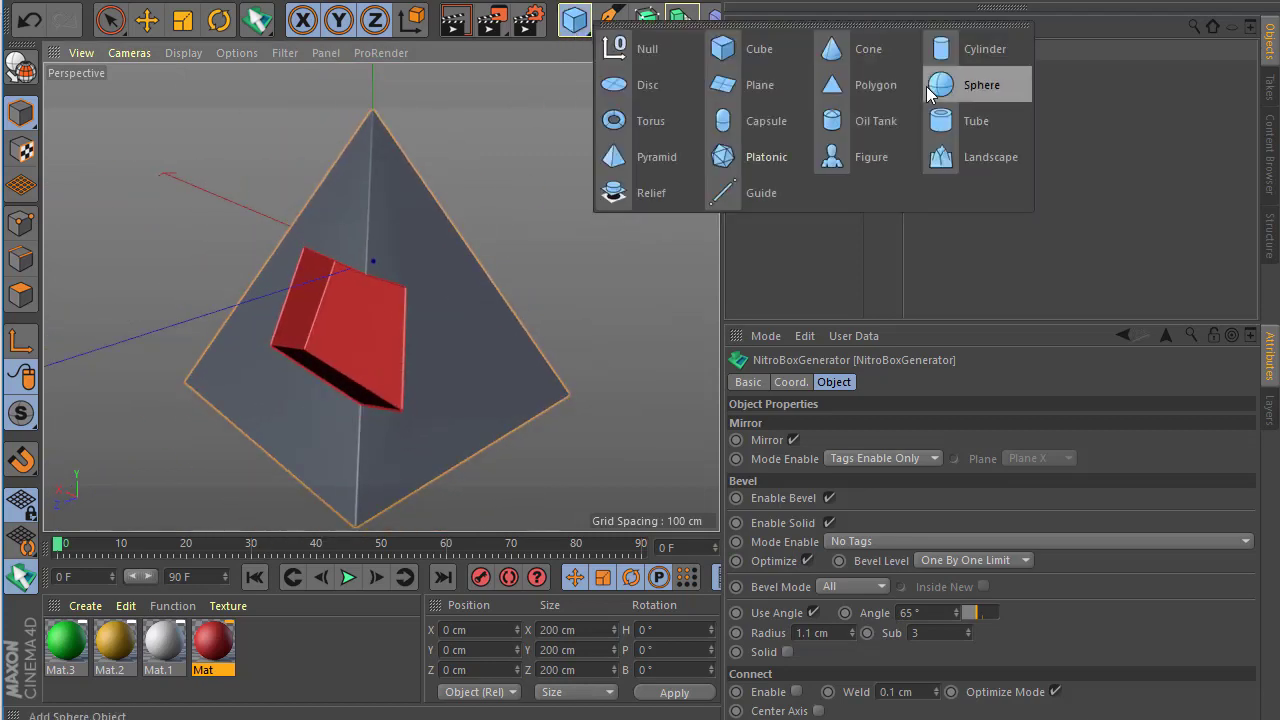
pyautogui.click(990, 86)
pyautogui.click(181, 20)
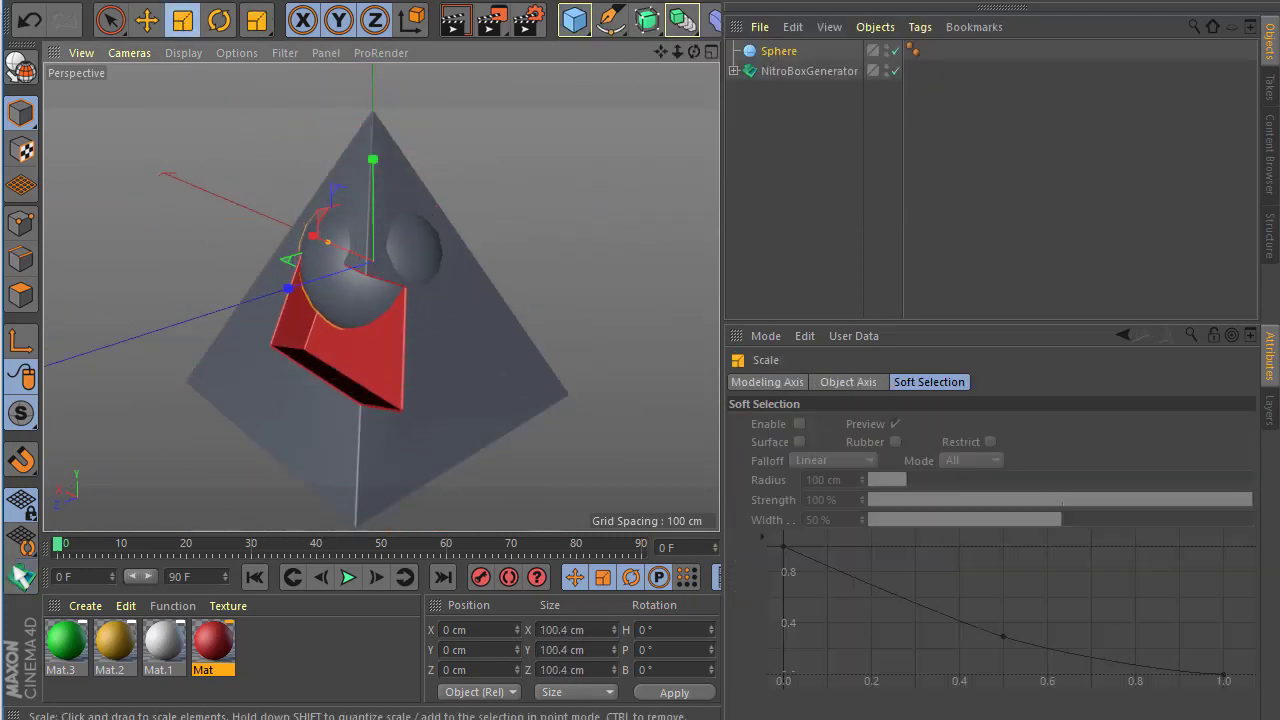
pyautogui.click(21, 576)
pyautogui.click(505, 385)
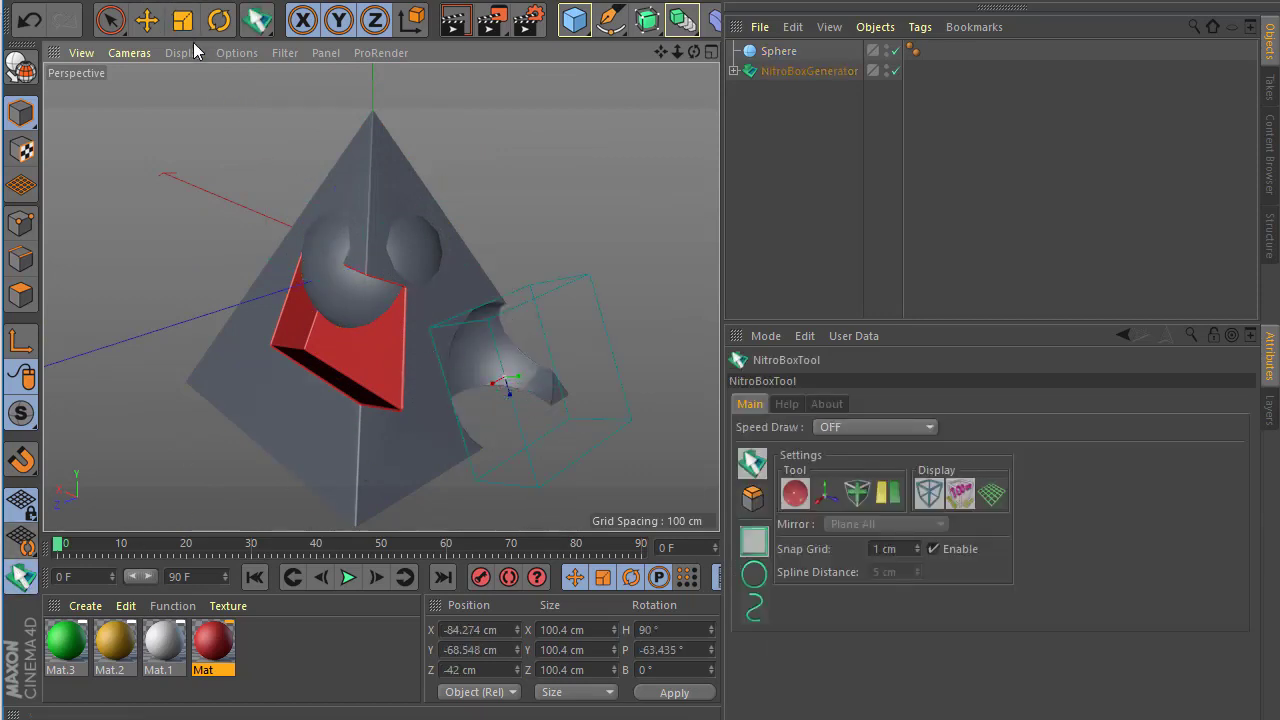
pyautogui.press('e')
pyautogui.moveTo(339, 143)
pyautogui.mouseDown()
pyautogui.moveTo(369, 88)
pyautogui.moveTo(359, 101)
pyautogui.moveTo(445, 105)
pyautogui.mouseUp()
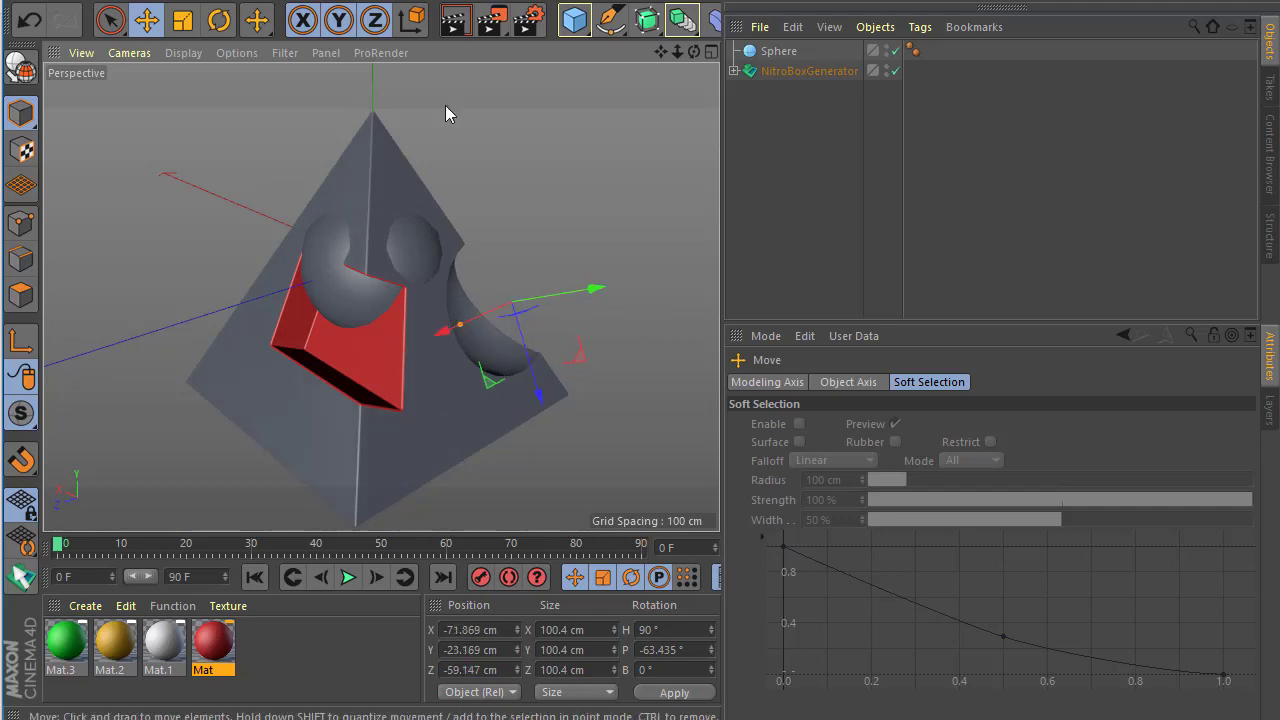
# Step: Delete the leftover loose sphere so only NitroBoxGenerator remains listed
pyautogui.click(786, 51)
pyautogui.press('Delete')
pyautogui.moveTo(537, 278)
pyautogui.keyDown('alt'); pyautogui.mouseDown()
pyautogui.moveTo(343, 272)
pyautogui.moveTo(375, 268)
pyautogui.mouseUp(); pyautogui.keyUp('alt')
pyautogui.moveTo(808, 51); pyautogui.dragTo(790, 60)
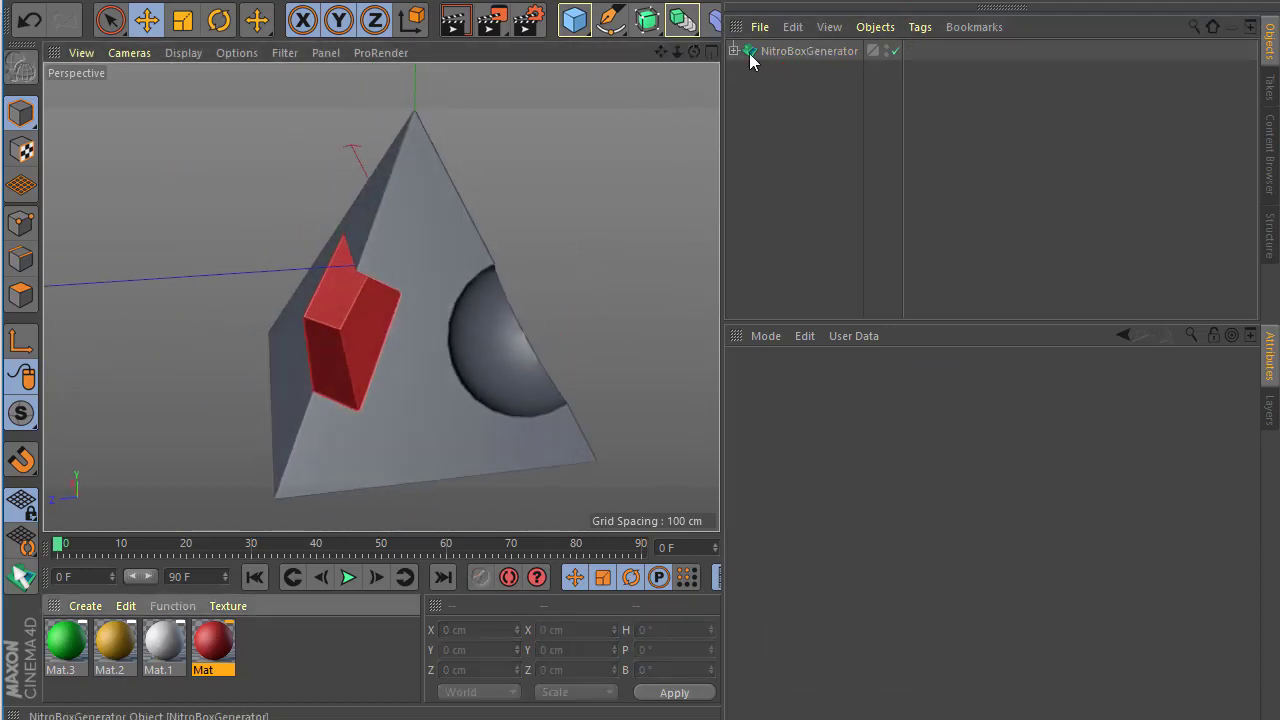
# Step: Apply the red Mat material to the Sphere cutter
pyautogui.click(744, 71)
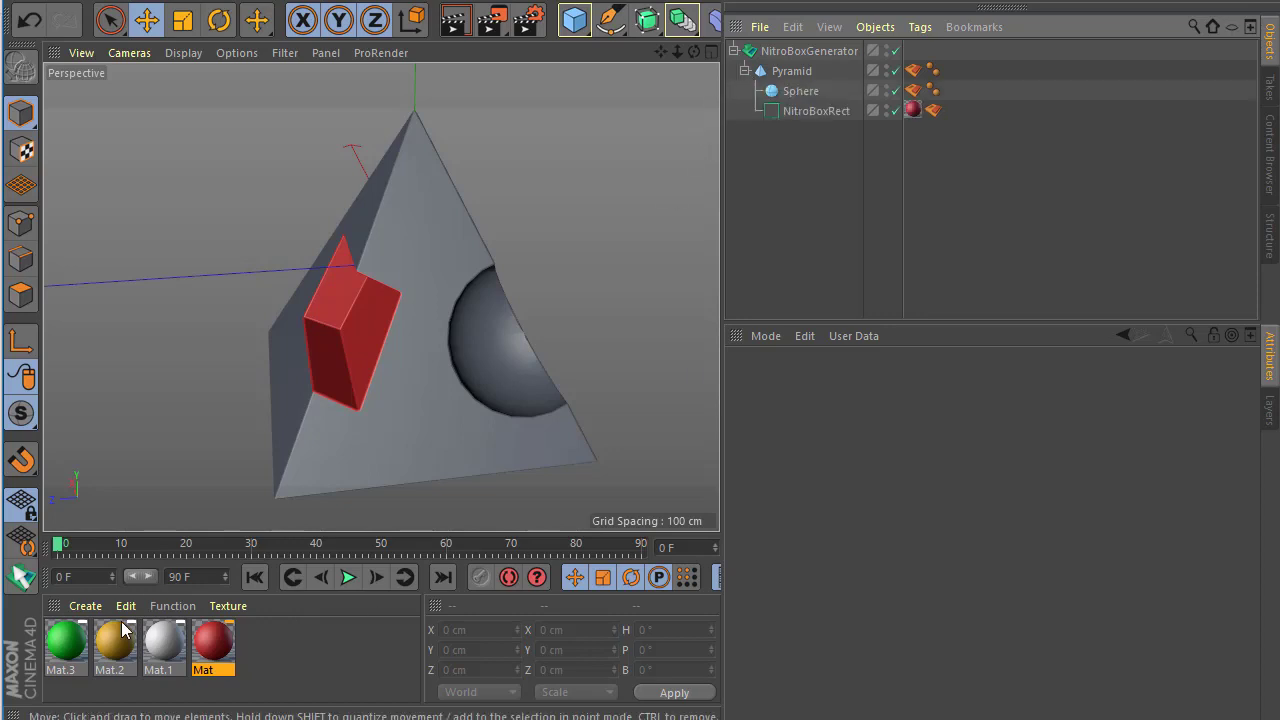
pyautogui.moveTo(213, 645); pyautogui.dragTo(801, 91)
pyautogui.keyDown('alt'); pyautogui.moveTo(488, 252); pyautogui.dragTo(446, 266); pyautogui.keyUp('alt')
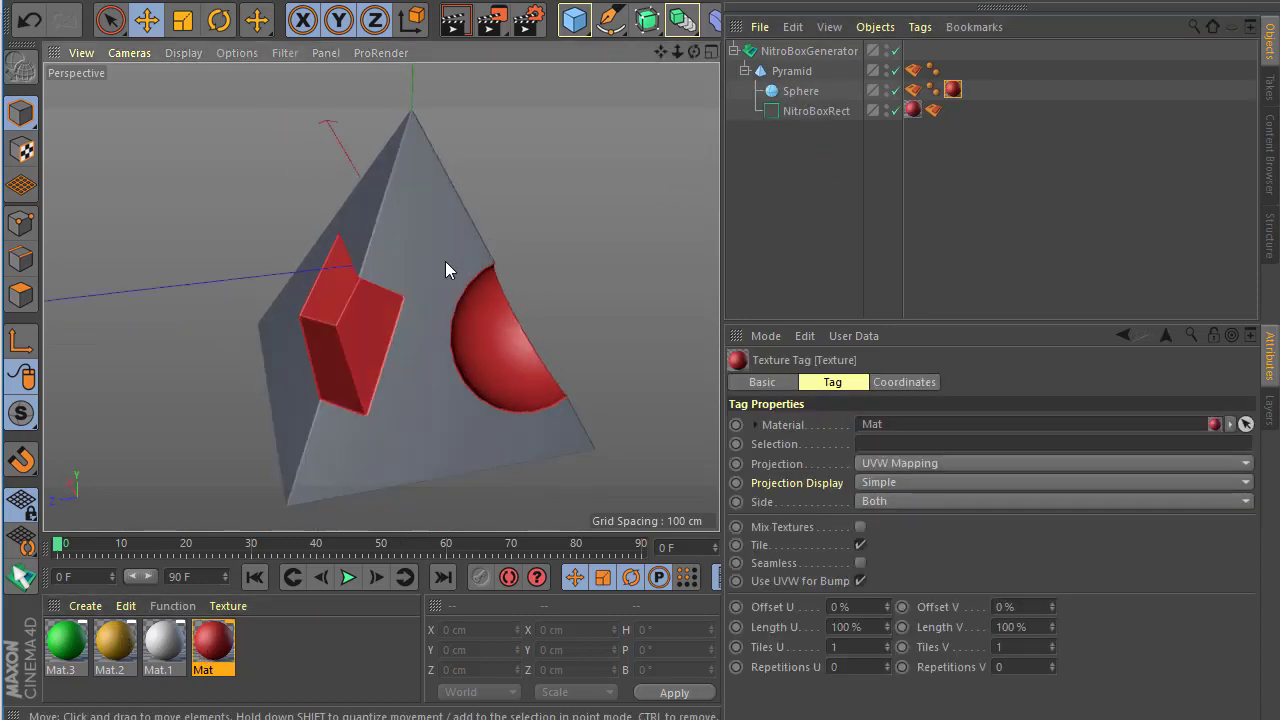
# Step: Add a Torus cutter inside NitroBoxGenerator, try moving it, then remove it
pyautogui.click(574, 20)
pyautogui.click(621, 138)
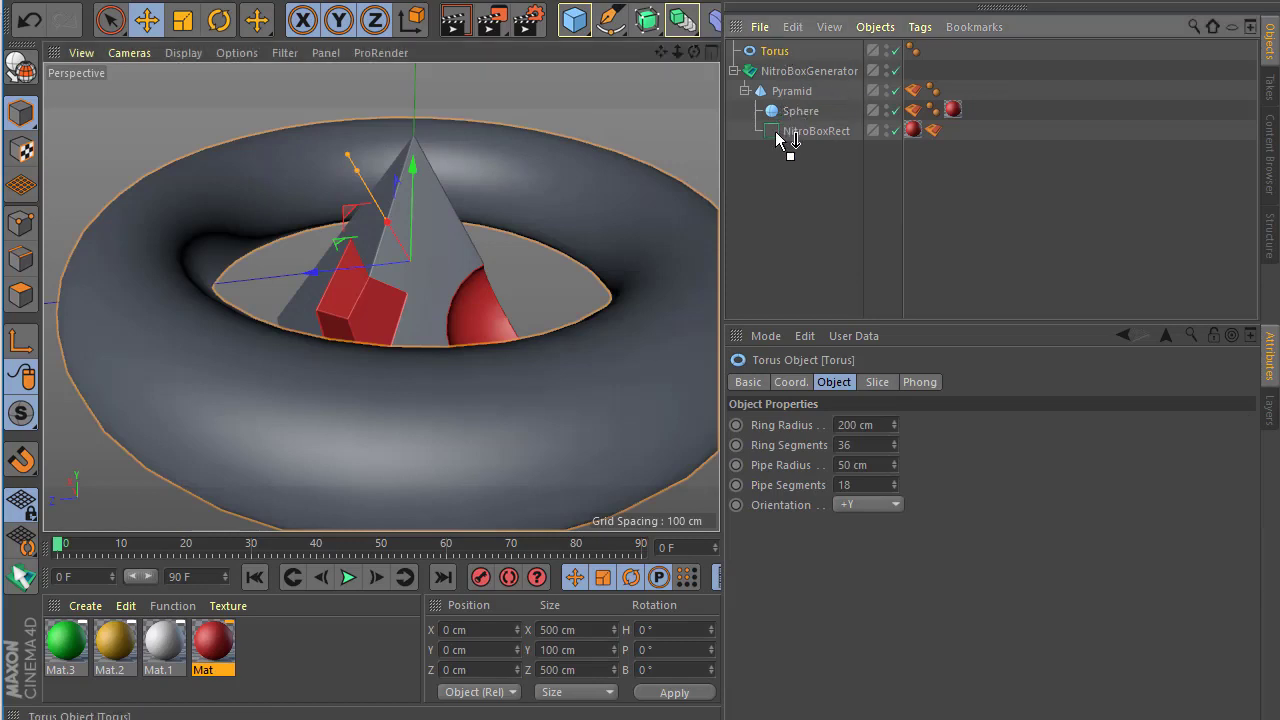
pyautogui.moveTo(774, 51); pyautogui.dragTo(780, 143)
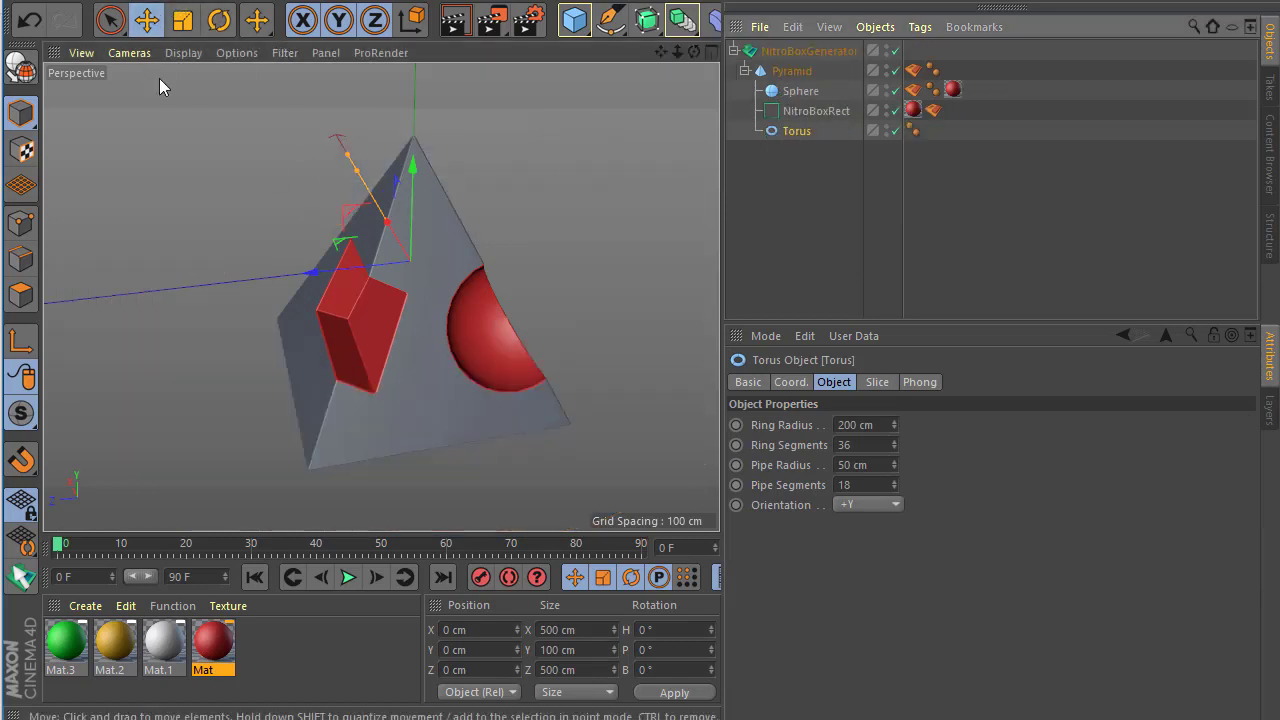
pyautogui.moveTo(336, 258); pyautogui.dragTo(215, 296)
pyautogui.hotkey('ctrl', 'z')
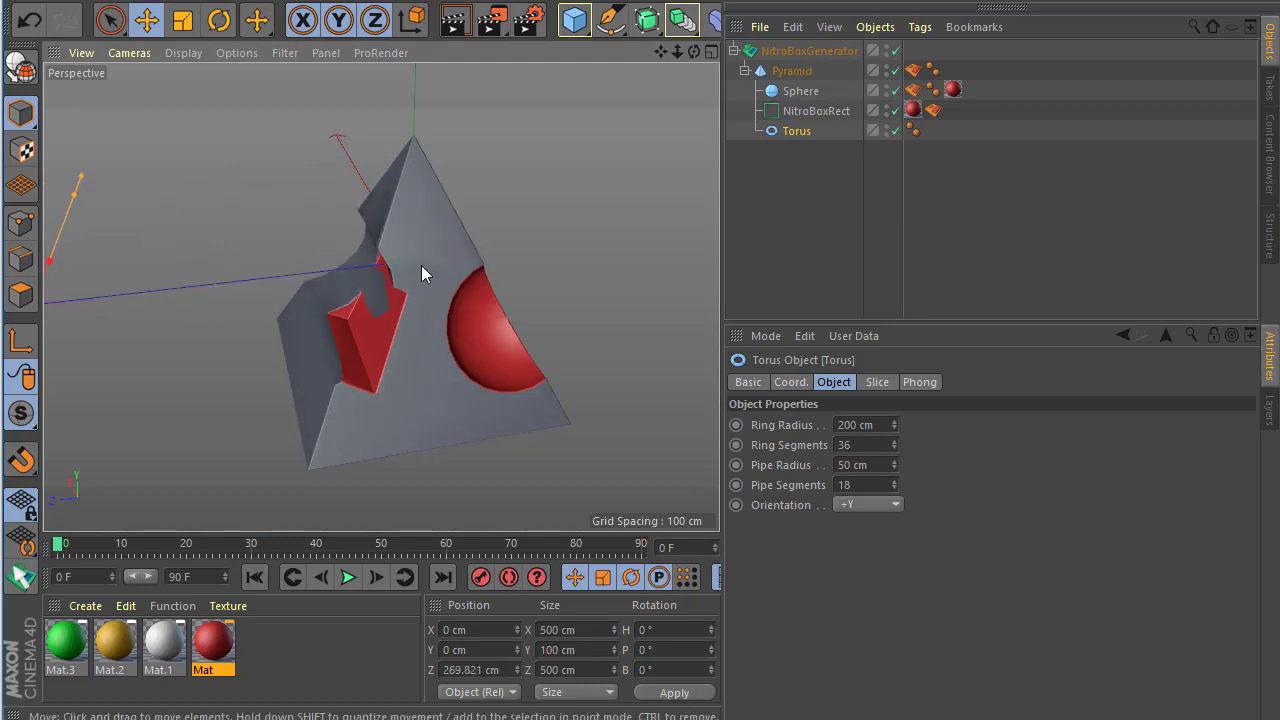
pyautogui.press('Delete')
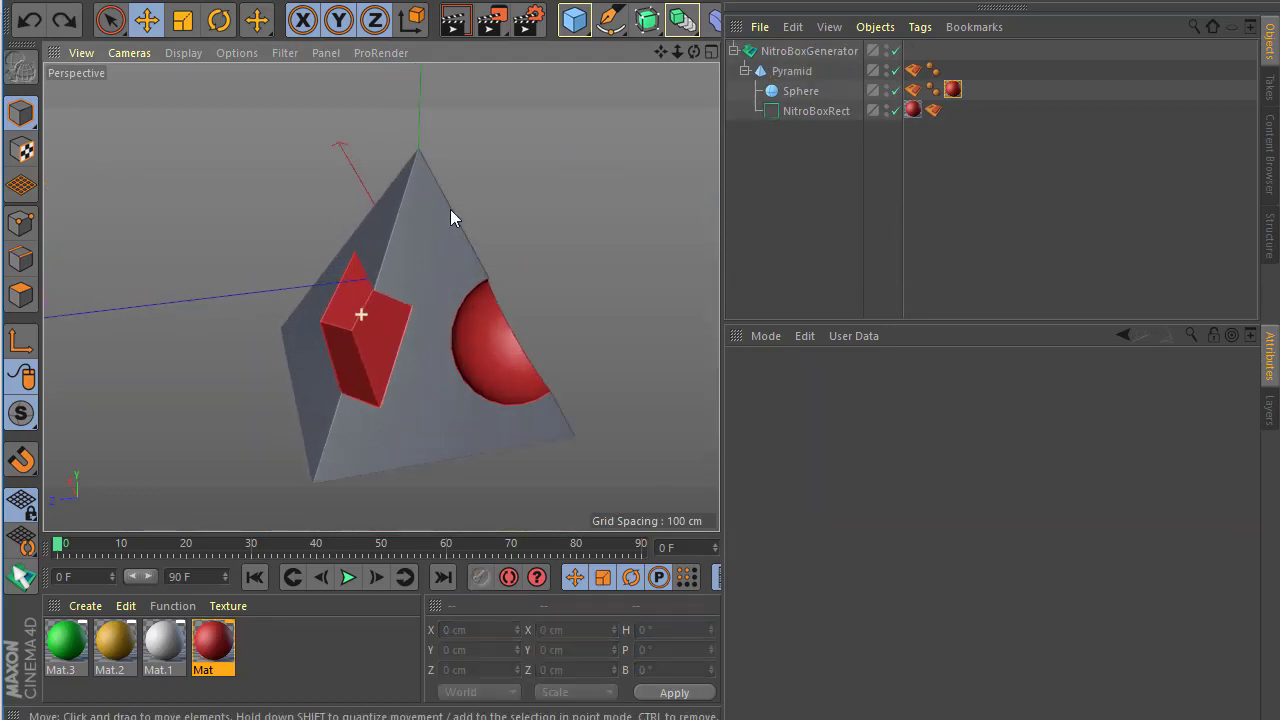
# Step: Add a sphere scaled to 34.4 cm, place it as a cutter at the pyramid apex, and enlarge it
pyautogui.click(575, 20)
pyautogui.click(986, 83)
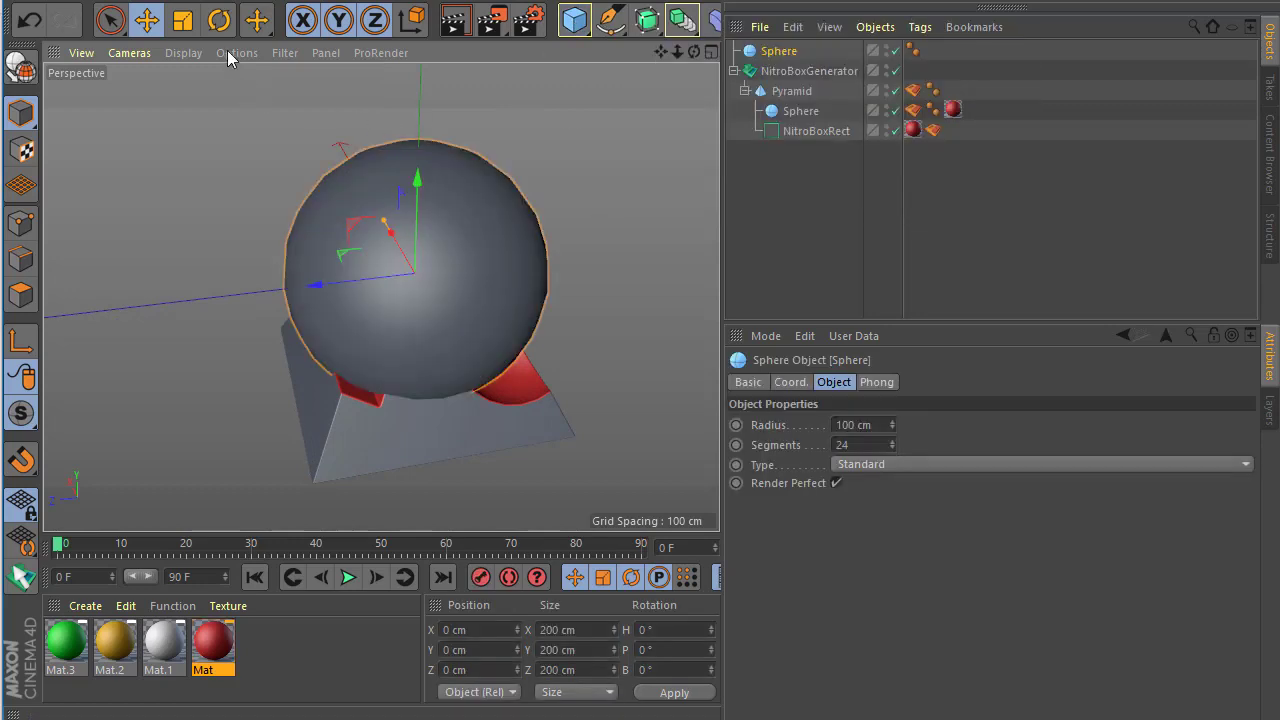
pyautogui.press('t')
pyautogui.moveTo(333, 96); pyautogui.dragTo(357, 55)
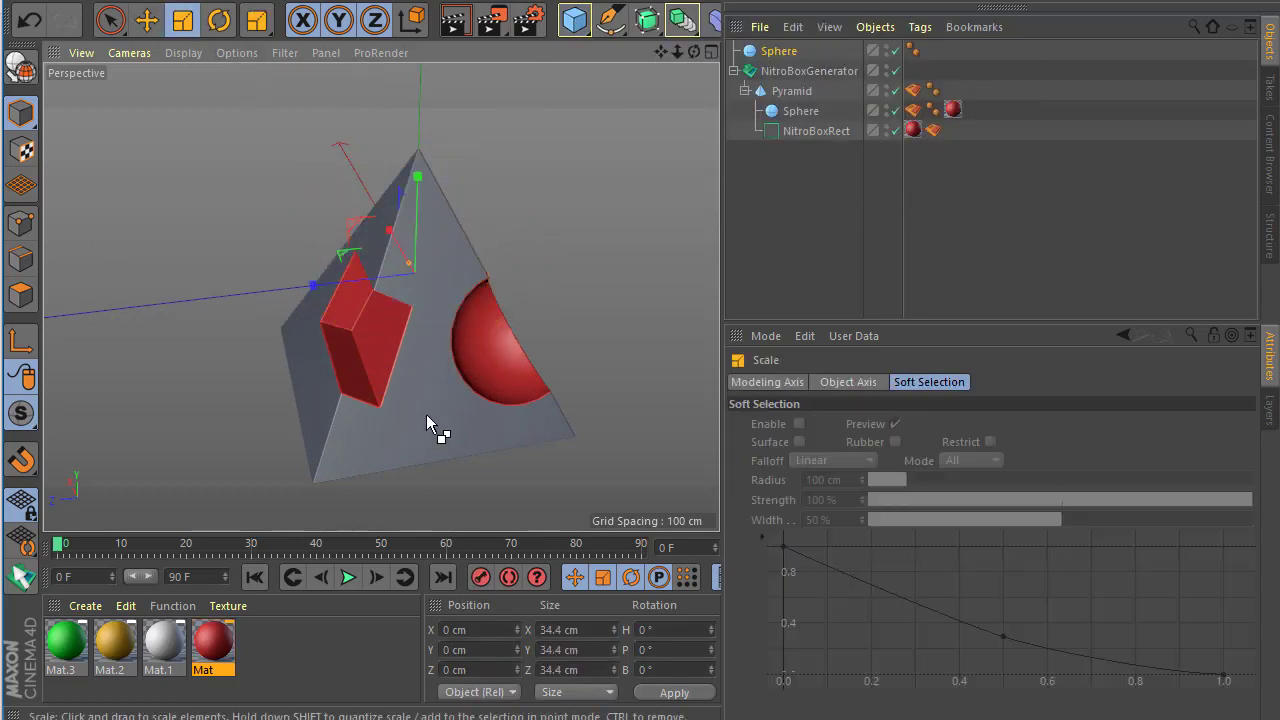
pyautogui.click(21, 577)
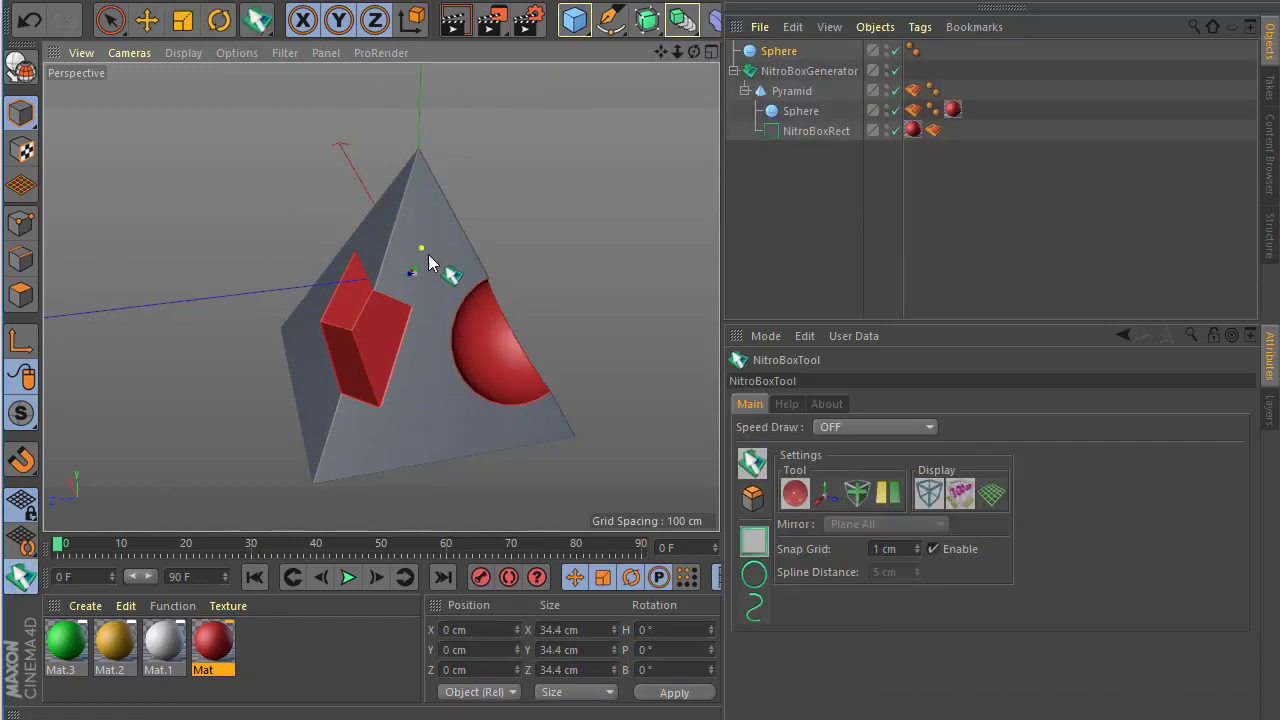
pyautogui.click(420, 182)
pyautogui.scroll(5, 420, 182)
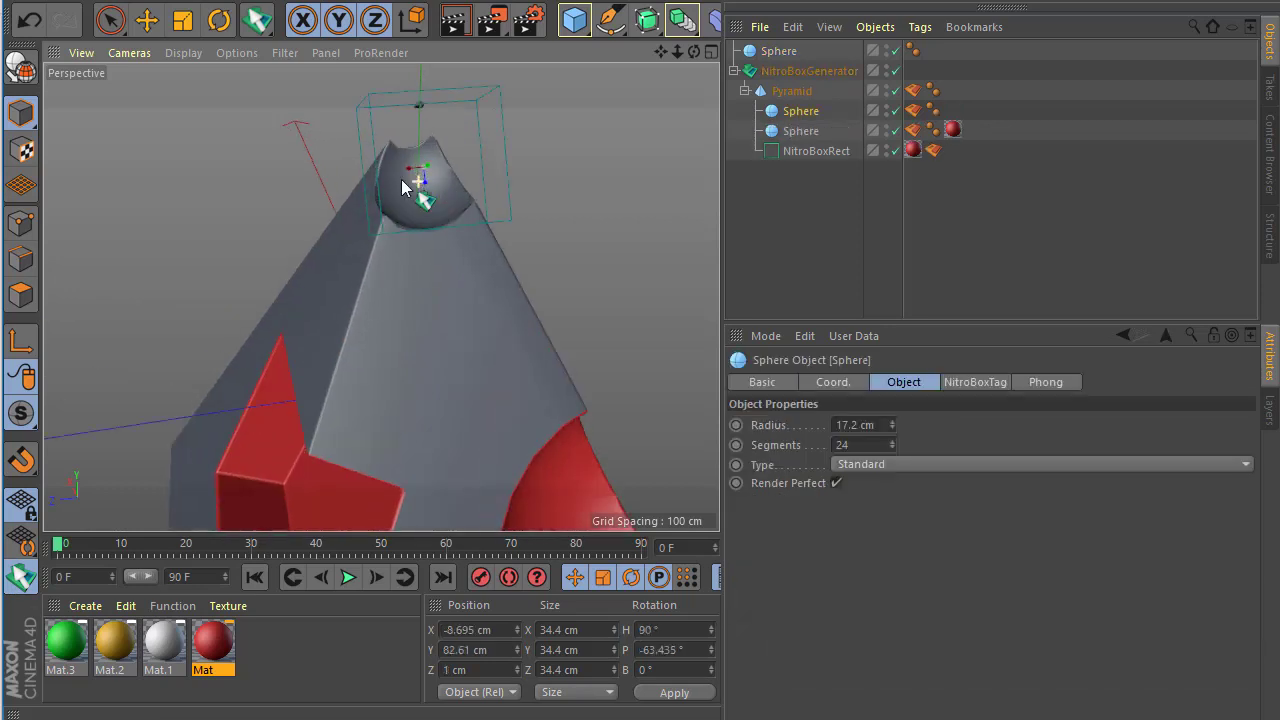
pyautogui.press('t')
pyautogui.moveTo(414, 191); pyautogui.dragTo(430, 160)
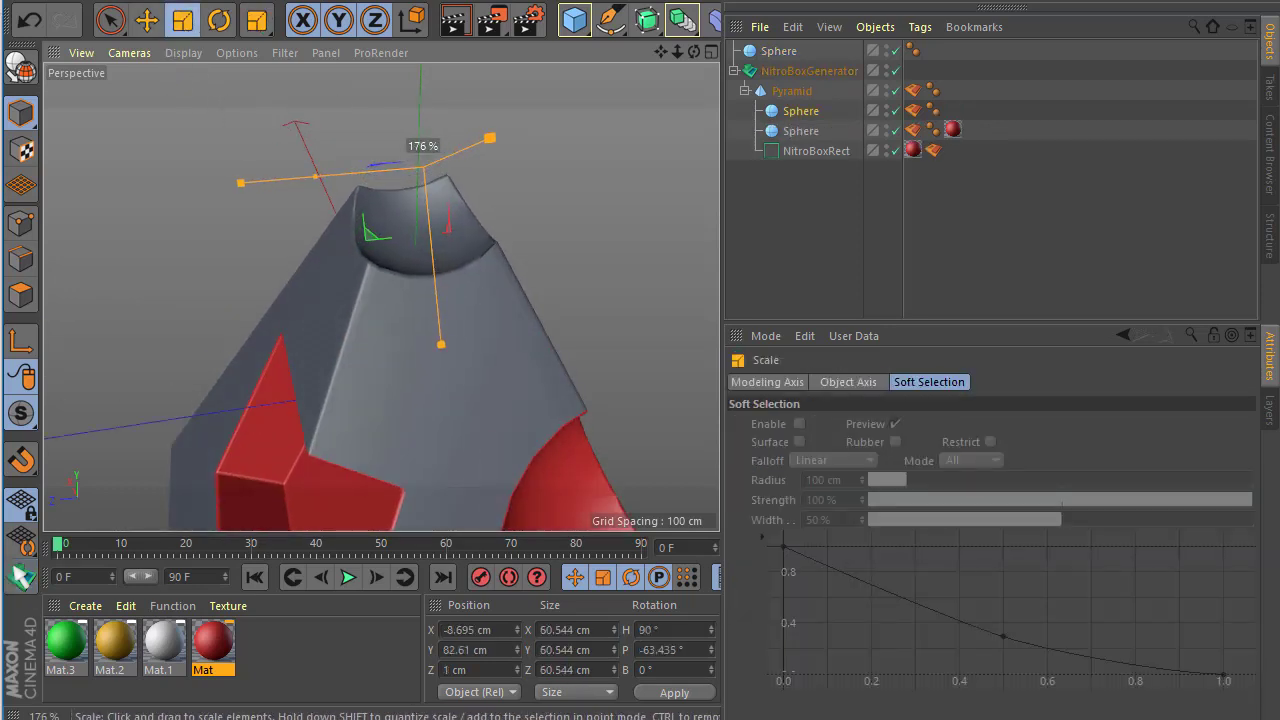
pyautogui.scroll(-3, 318, 226)
pyautogui.scroll(-3, 280, 250)
# Step: Preview the pyramid with Render View from a few angles, then deselect all objects
pyautogui.moveTo(280, 250)
pyautogui.keyDown('alt'); pyautogui.mouseDown()
pyautogui.moveTo(240, 306)
pyautogui.moveTo(264, 310)
pyautogui.moveTo(268, 340)
pyautogui.mouseUp(); pyautogui.keyUp('alt')
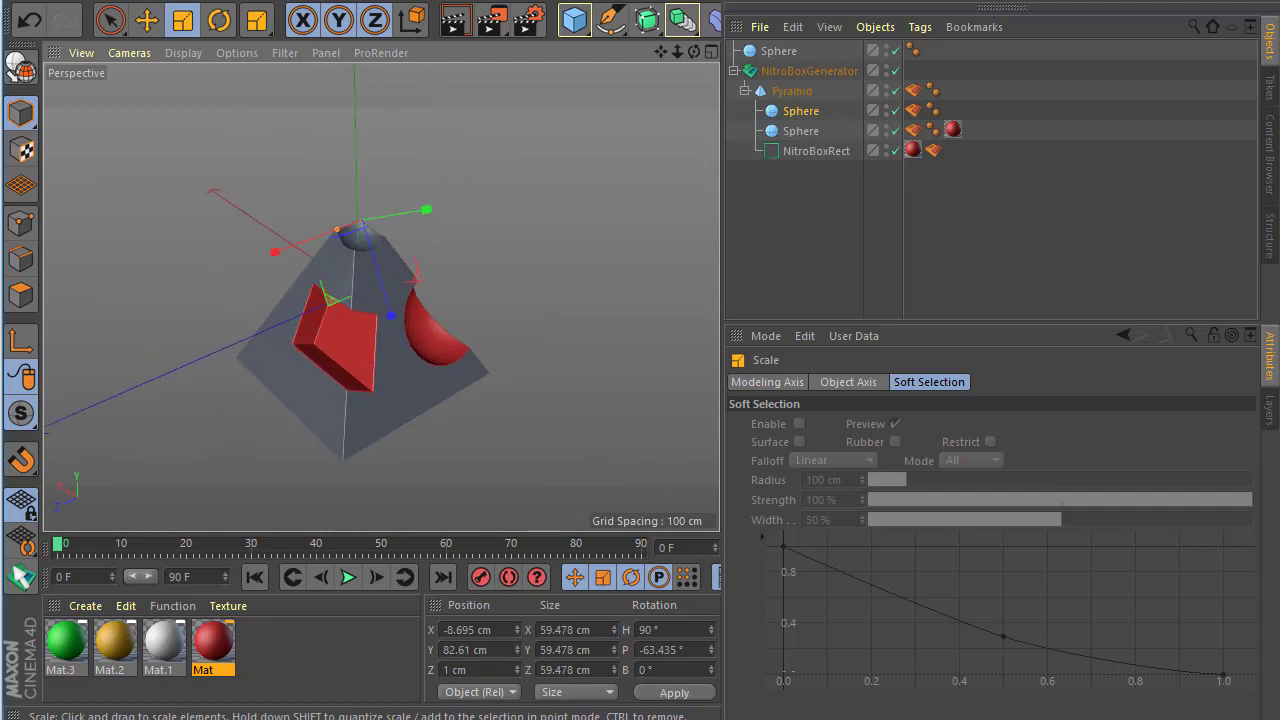
pyautogui.click(456, 26)
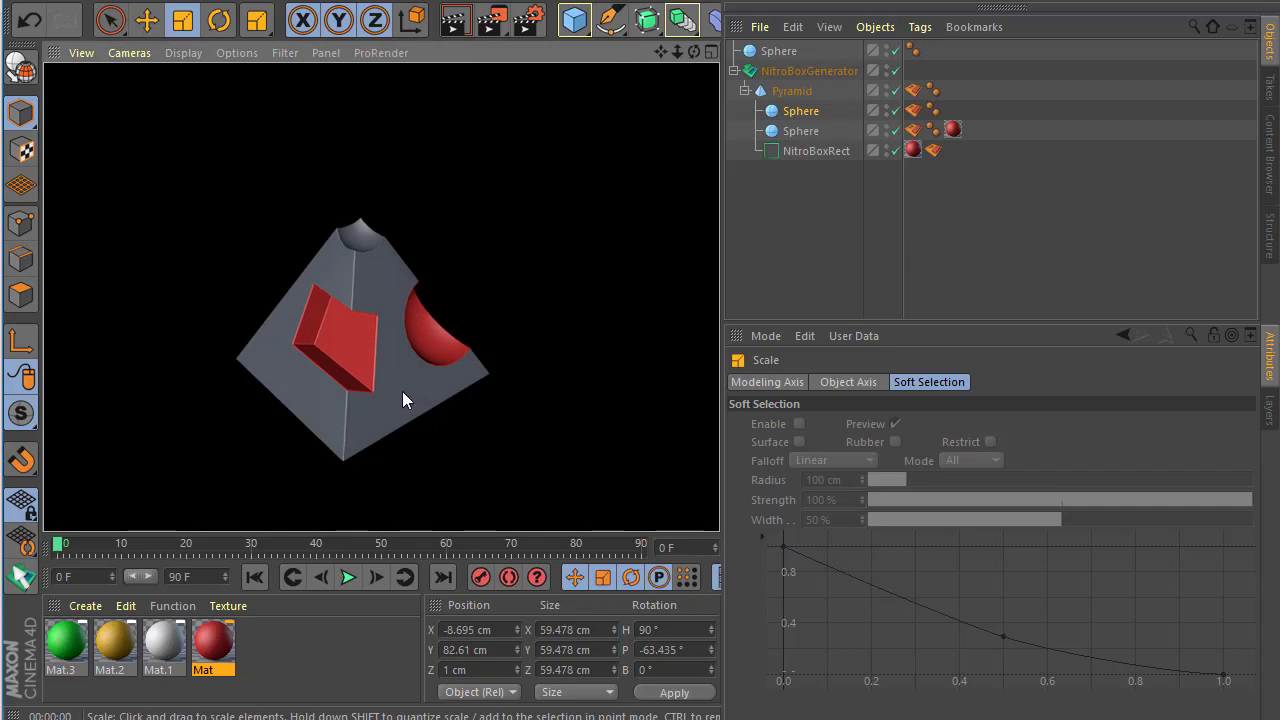
pyautogui.keyDown('alt'); pyautogui.moveTo(402, 399); pyautogui.dragTo(367, 342); pyautogui.keyUp('alt')
pyautogui.scroll(-2, 369, 331)
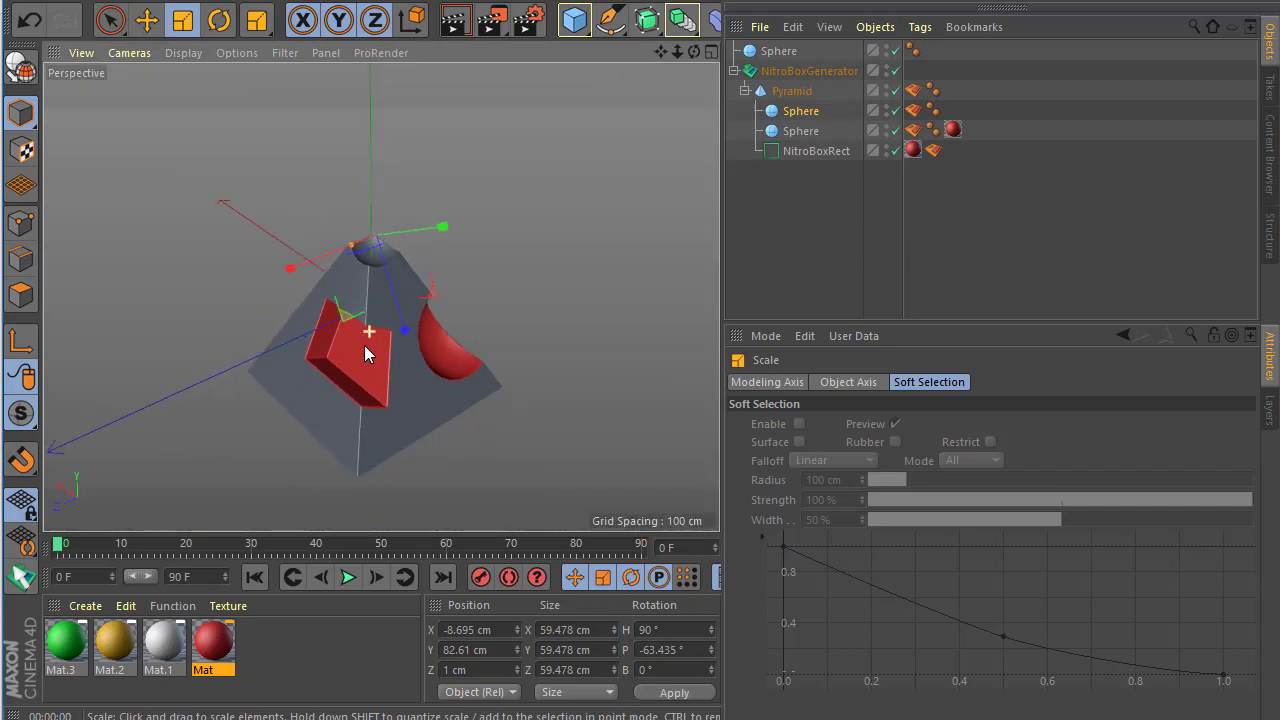
pyautogui.keyDown('alt'); pyautogui.moveTo(360, 367); pyautogui.dragTo(366, 354); pyautogui.keyUp('alt')
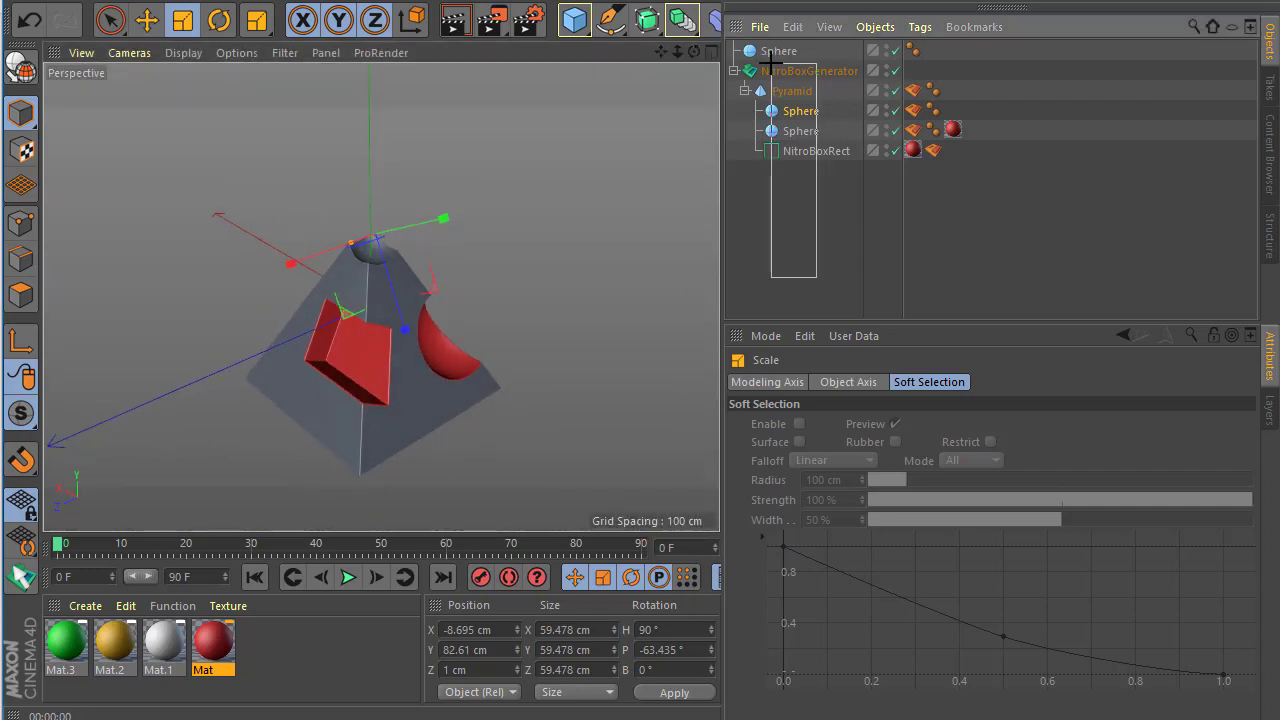
pyautogui.click(812, 230)
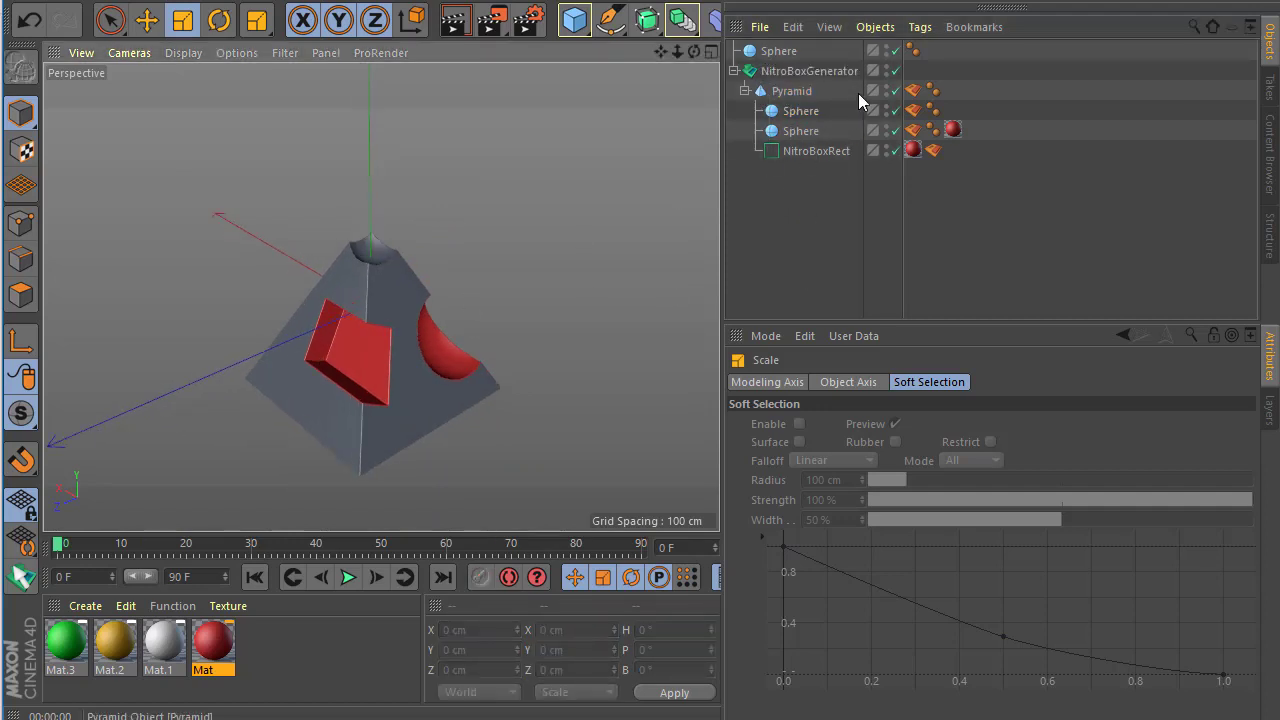
# Step: Delete all objects and add a new cube to the empty scene
pyautogui.click(912, 111)
pyautogui.hotkey('ctrl', 'a')
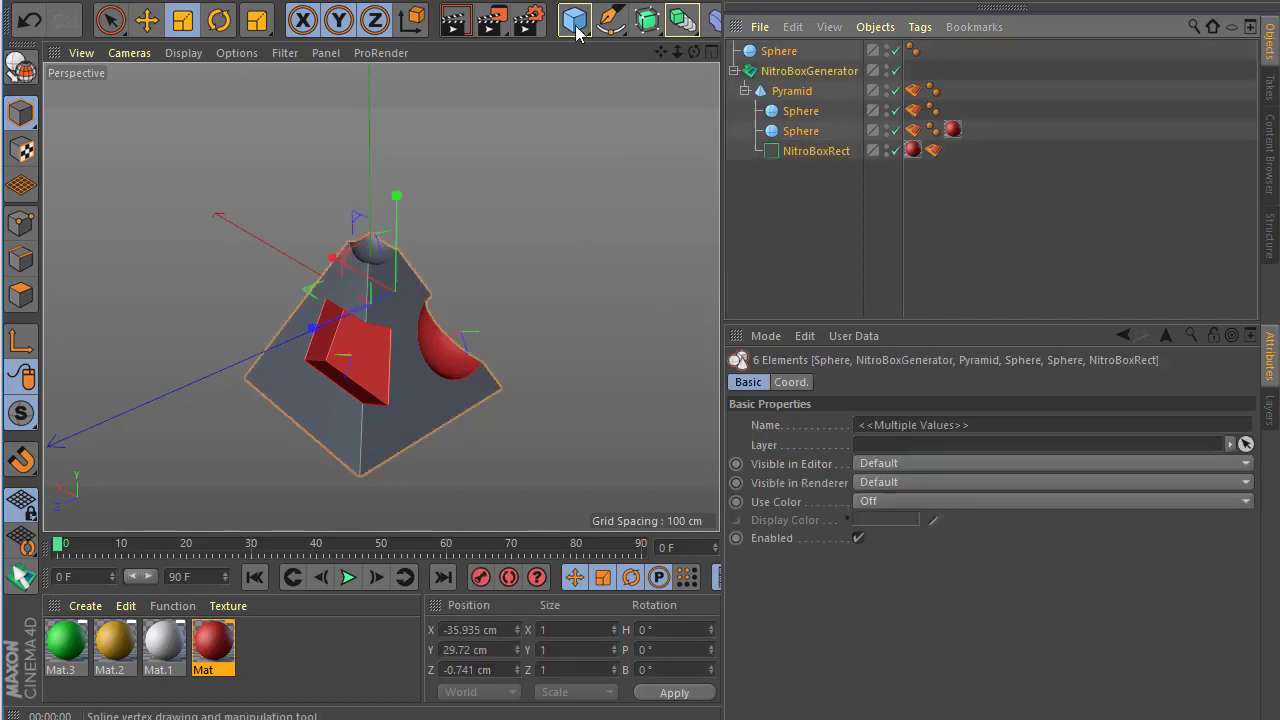
pyautogui.press('Delete')
pyautogui.click(574, 20)
pyautogui.click(724, 50)
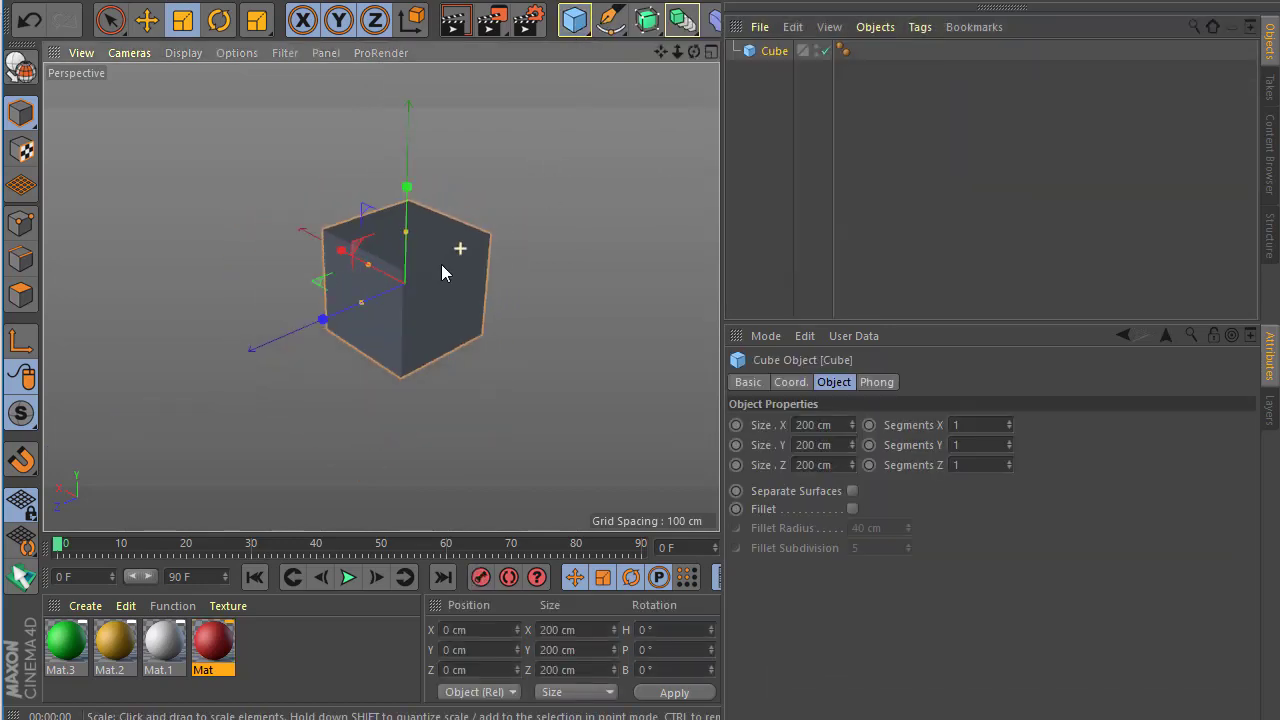
# Step: Make the cube editable and move its top-left edge down along Y to form a wedge
pyautogui.scroll(3, 402, 366)
pyautogui.click(21, 67)
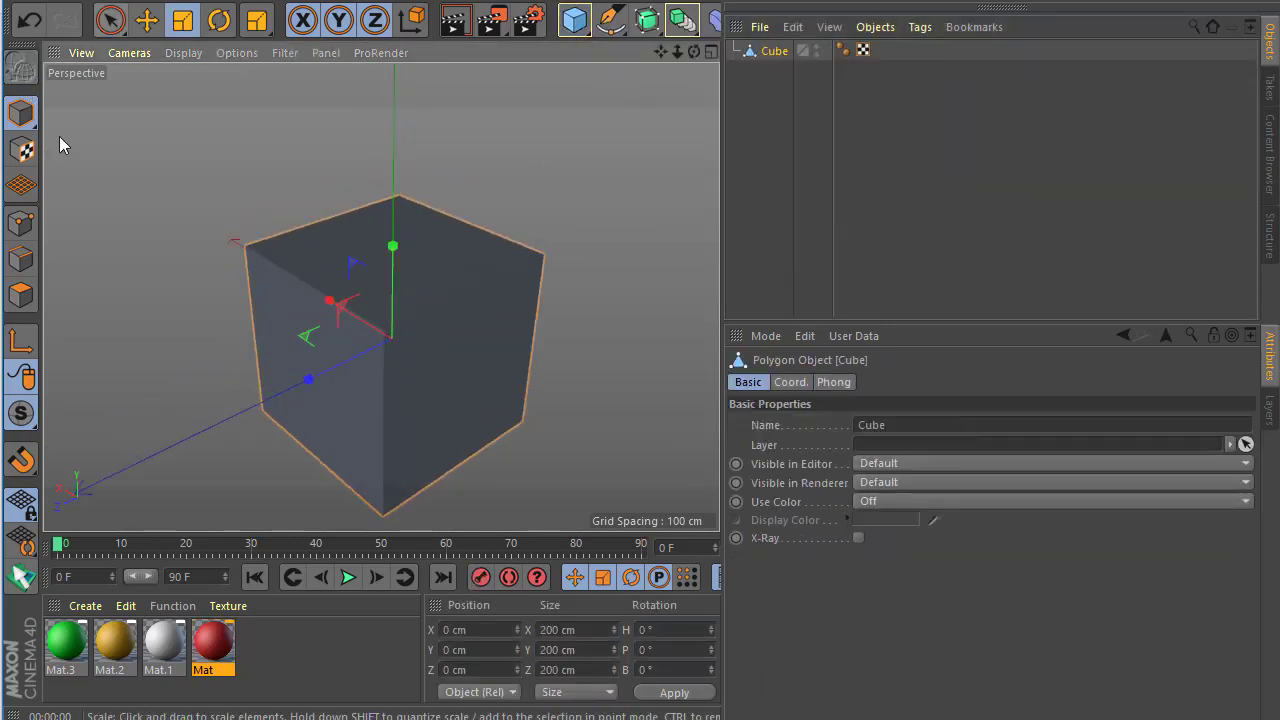
pyautogui.click(21, 295)
pyautogui.click(20, 258)
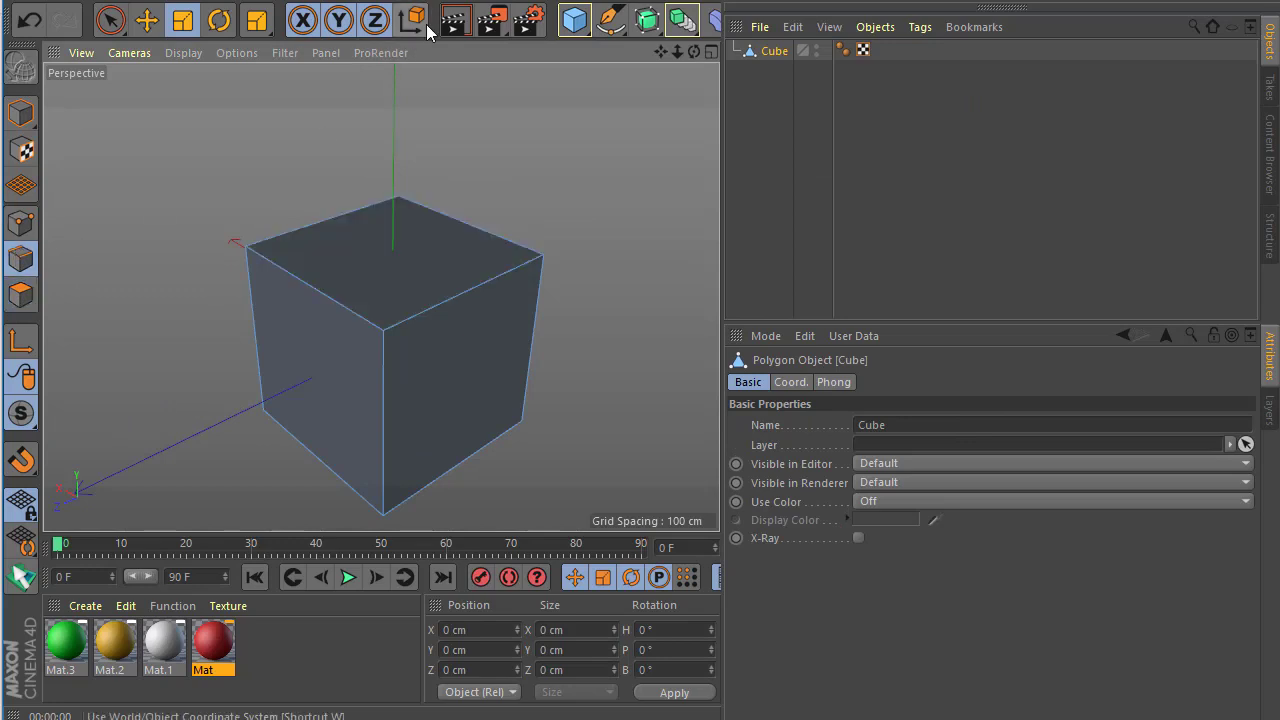
pyautogui.click(327, 288)
pyautogui.click(146, 20)
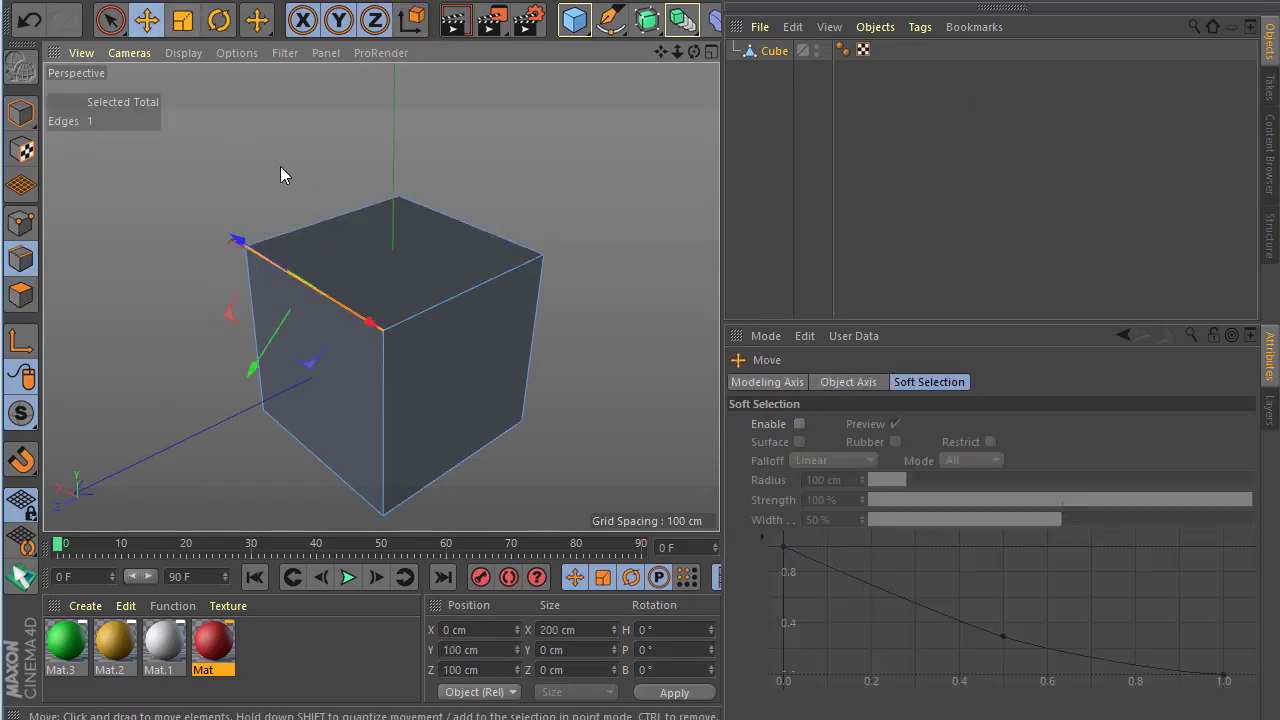
pyautogui.moveTo(317, 215)
pyautogui.mouseDown()
pyautogui.moveTo(323, 357)
pyautogui.moveTo(475, 395)
pyautogui.moveTo(289, 254)
pyautogui.moveTo(478, 384)
pyautogui.mouseUp()
pyautogui.press('n')
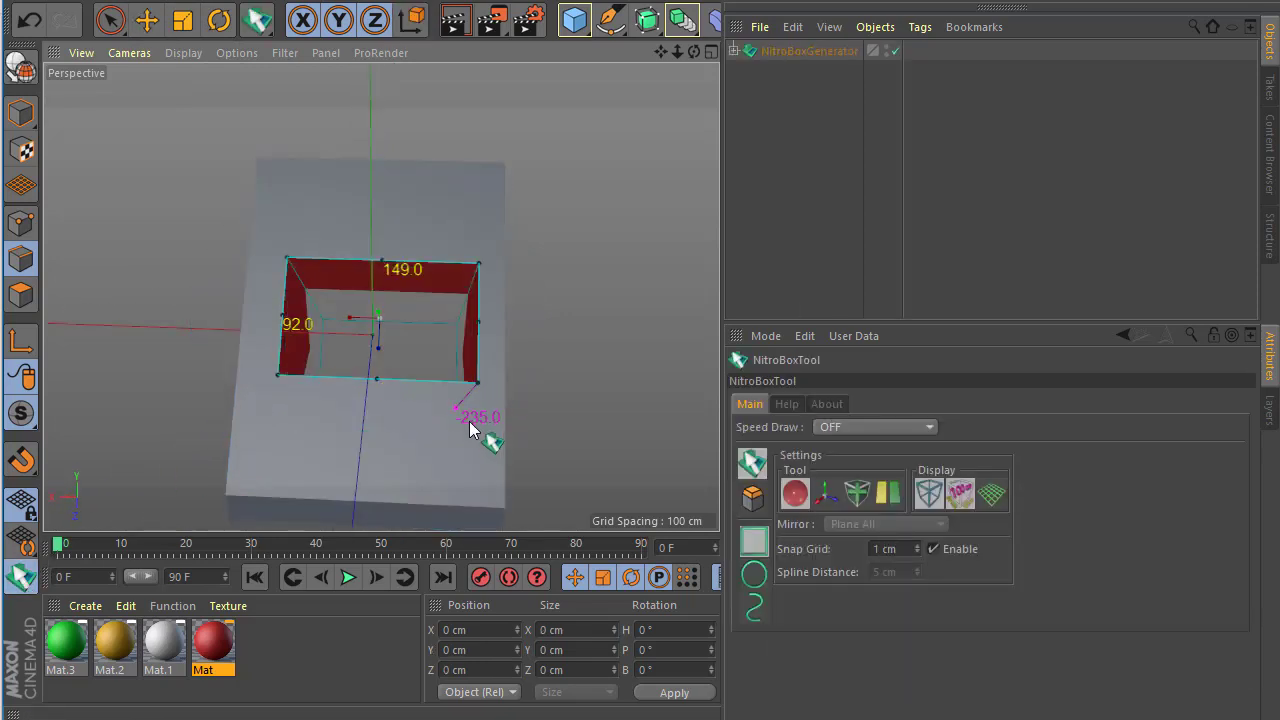
# Step: Round the rectangle recess's top corners and set its height to 78
pyautogui.click(384, 279)
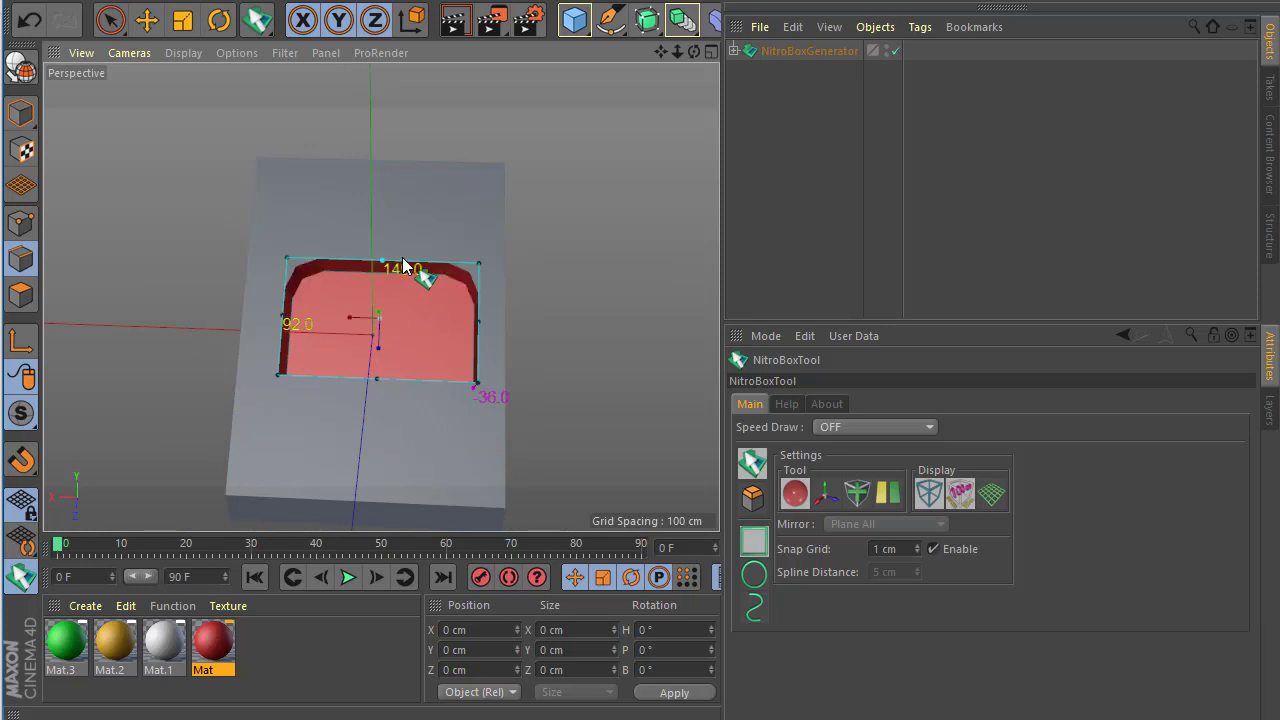
pyautogui.moveTo(369, 410); pyautogui.dragTo(386, 460)
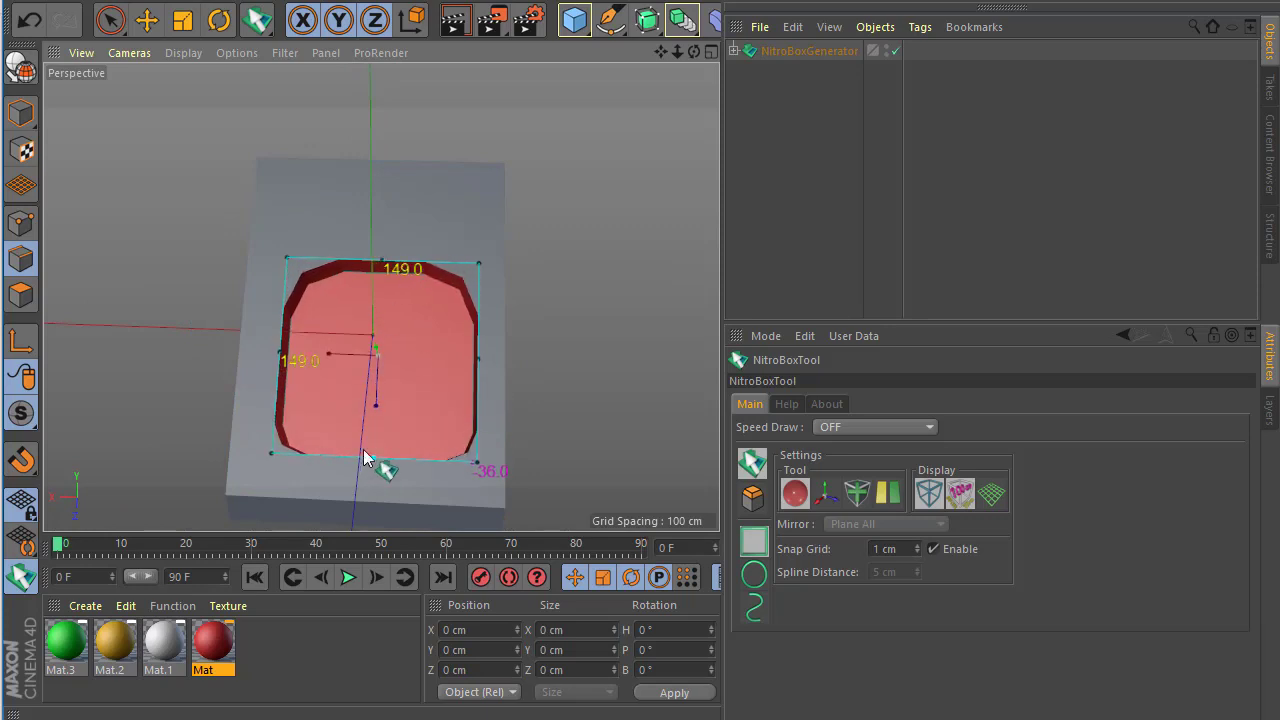
pyautogui.click(377, 264)
pyautogui.moveTo(377, 264); pyautogui.dragTo(378, 352)
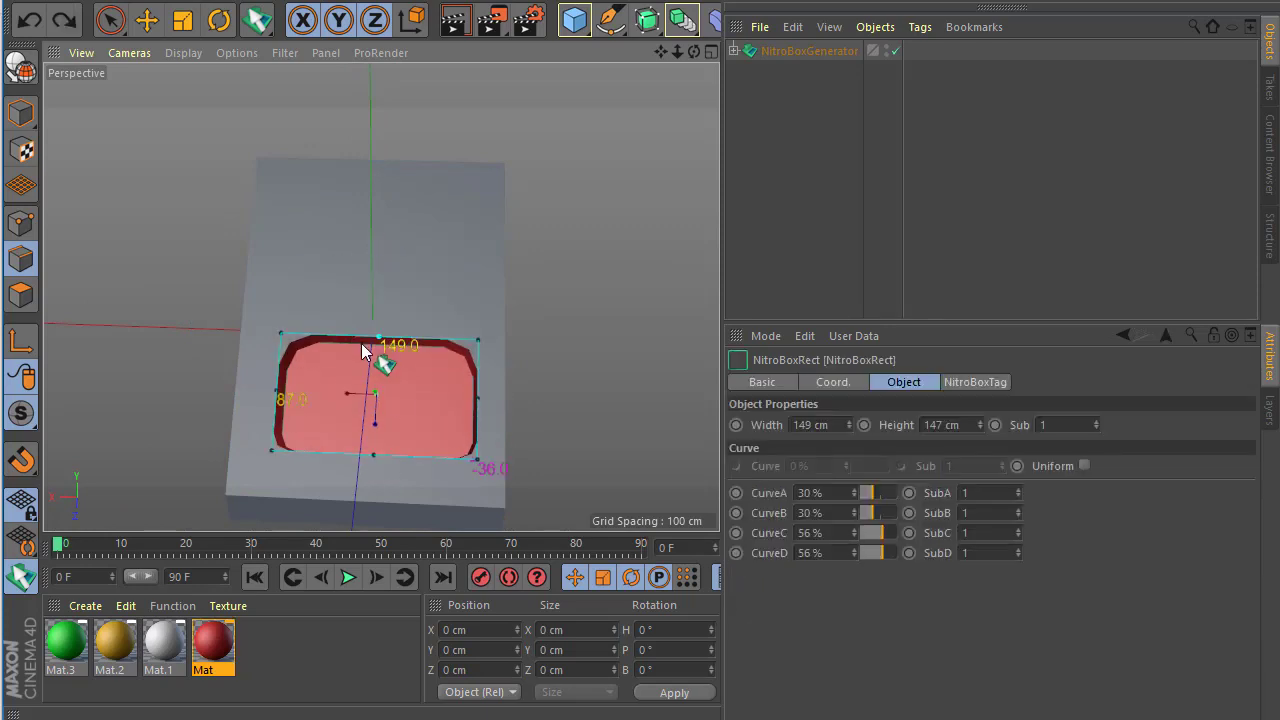
pyautogui.click(20, 575)
# Step: Add two circular holes at the box's upper left and upper right
pyautogui.click(752, 577)
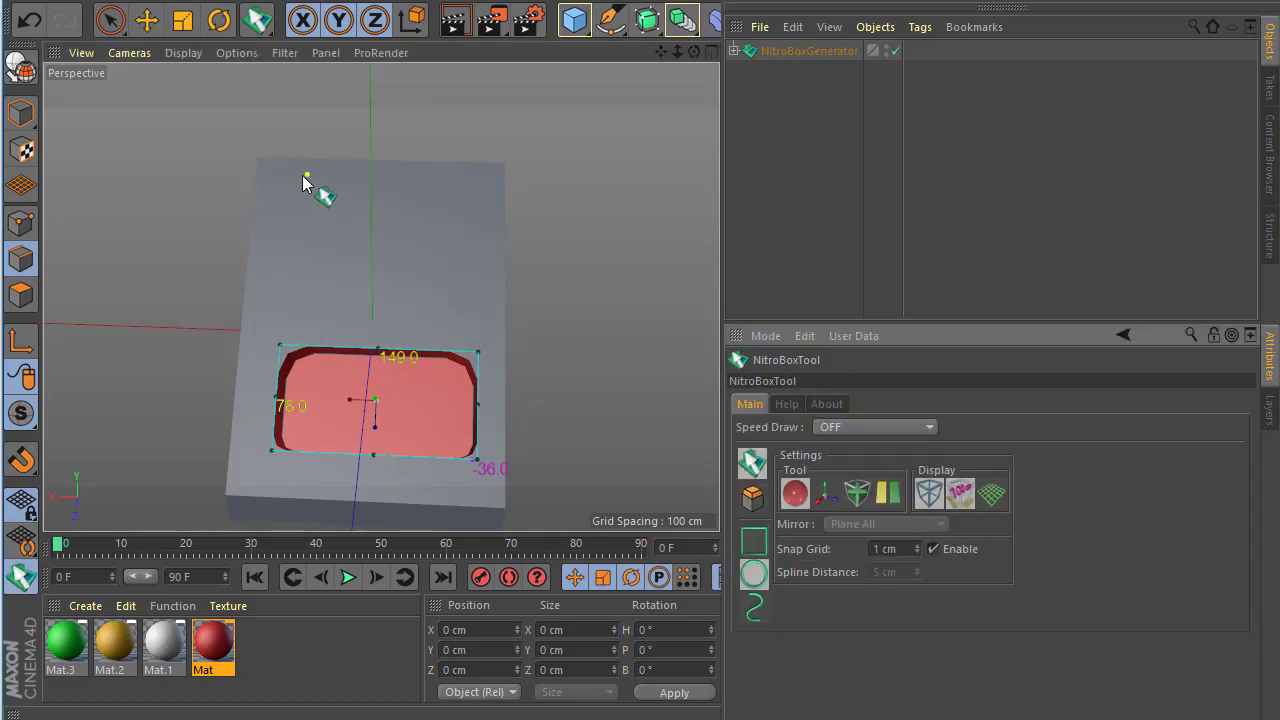
pyautogui.moveTo(307, 224); pyautogui.dragTo(342, 245)
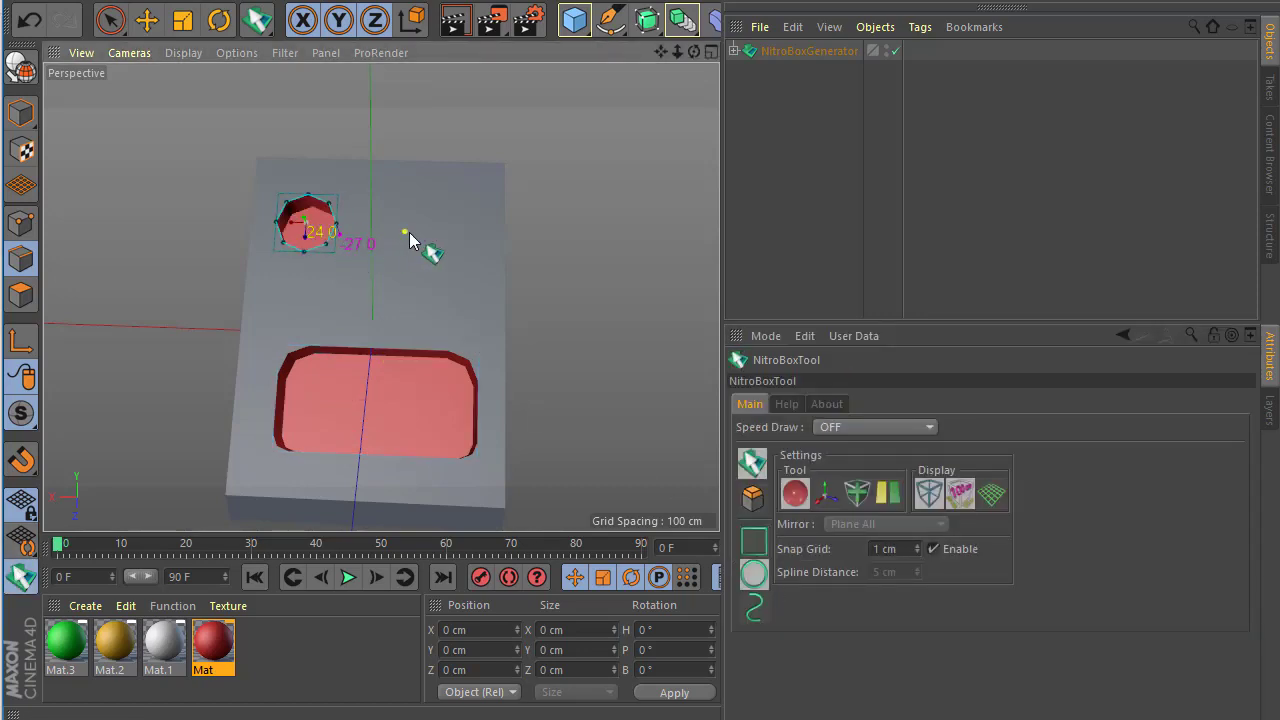
pyautogui.click(440, 228)
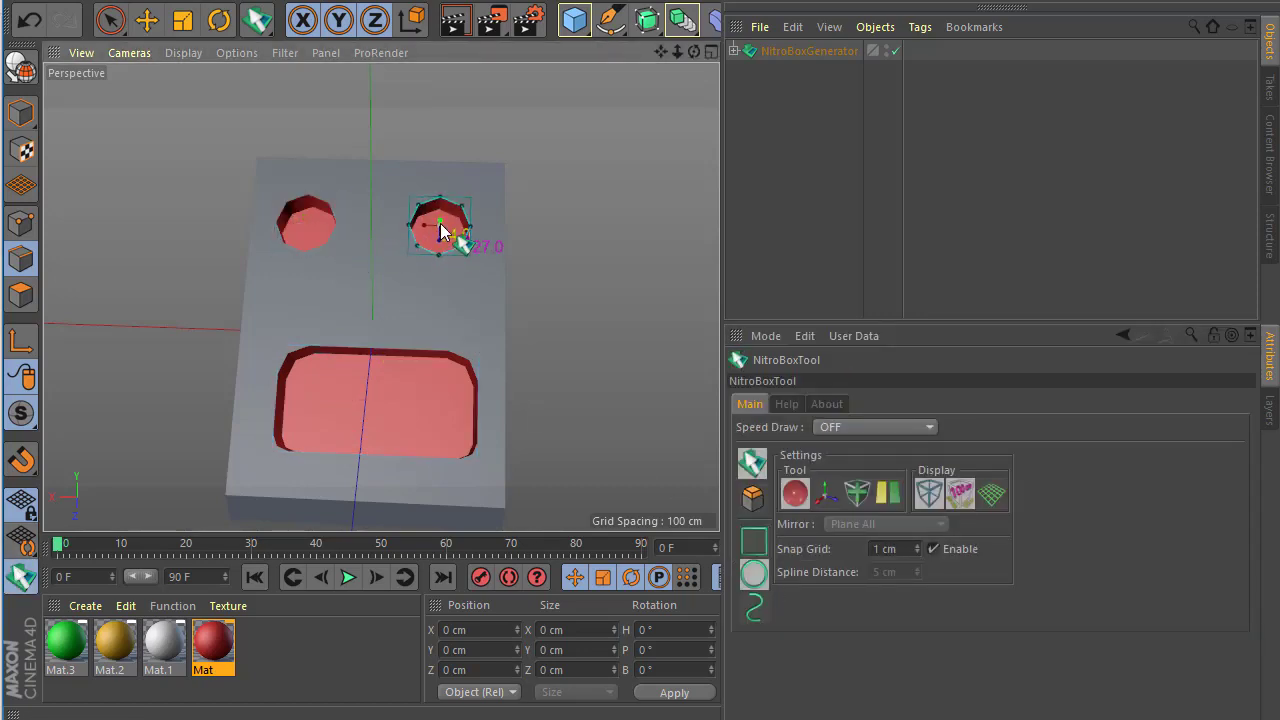
pyautogui.keyDown('alt'); pyautogui.moveTo(362, 263); pyautogui.dragTo(397, 249); pyautogui.keyUp('alt')
# Step: Set the NitroBoxGenerator bevel to No Tags with a 4 cm radius
pyautogui.click(753, 50)
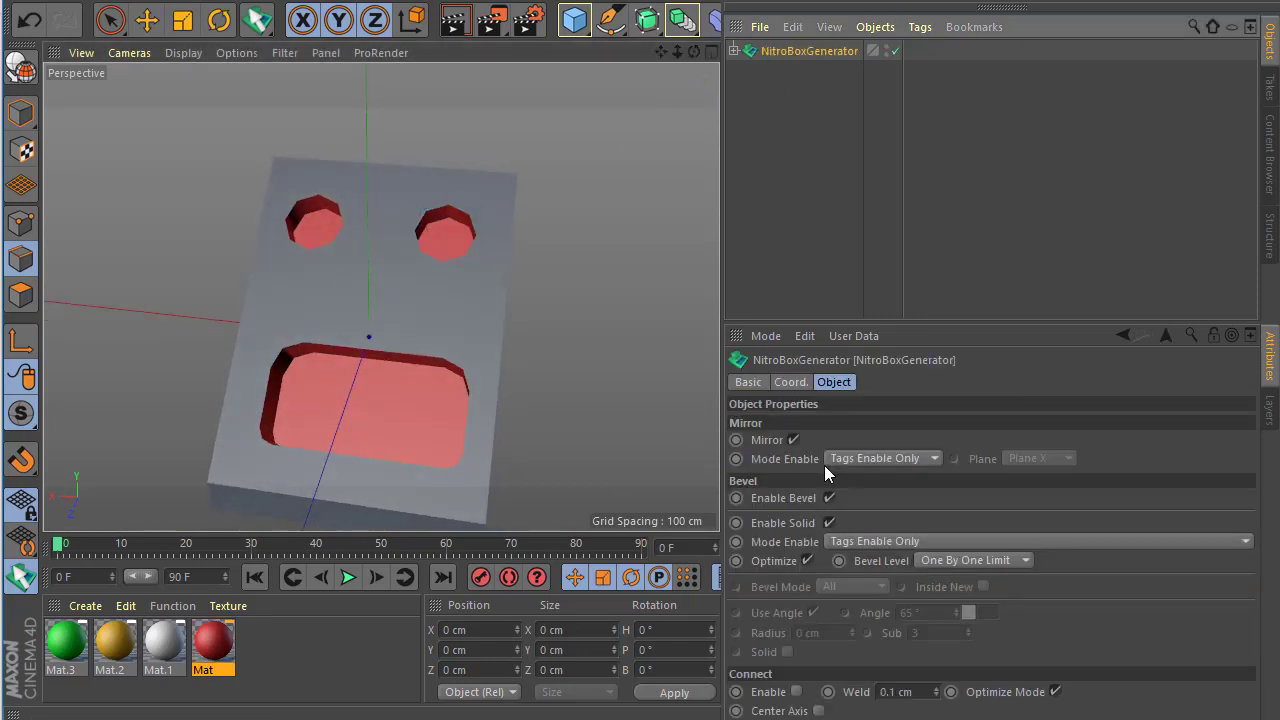
pyautogui.click(862, 537)
pyautogui.click(868, 560)
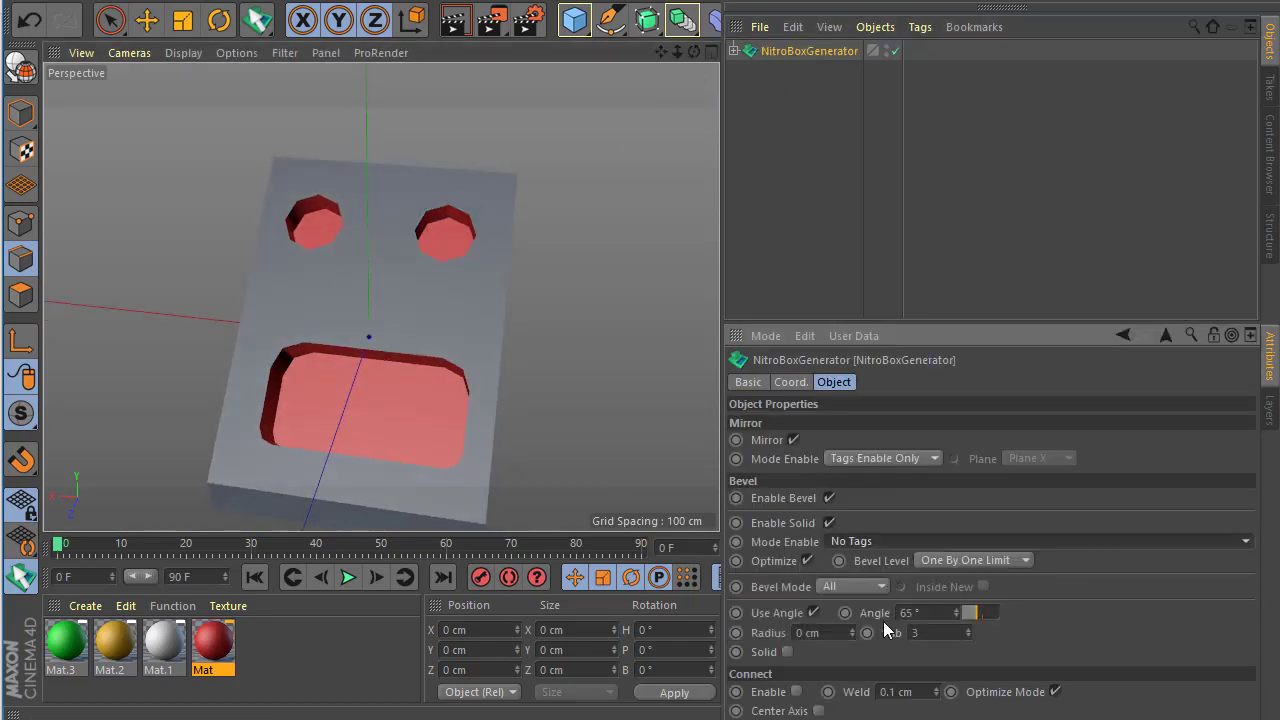
pyautogui.moveTo(855, 633); pyautogui.dragTo(875, 633)
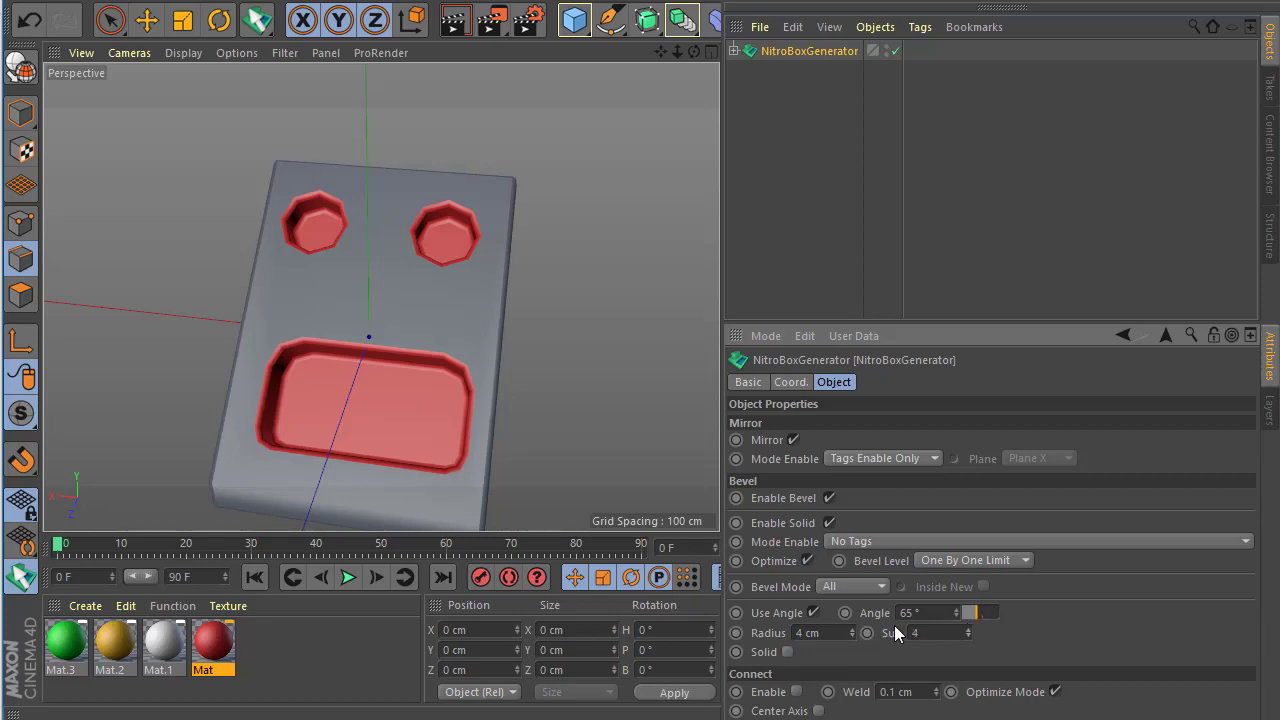
# Step: Raise the circular holes' subdivisions to 64 so they become smooth circles, undoing a stray distortion
pyautogui.scroll(2, 318, 222)
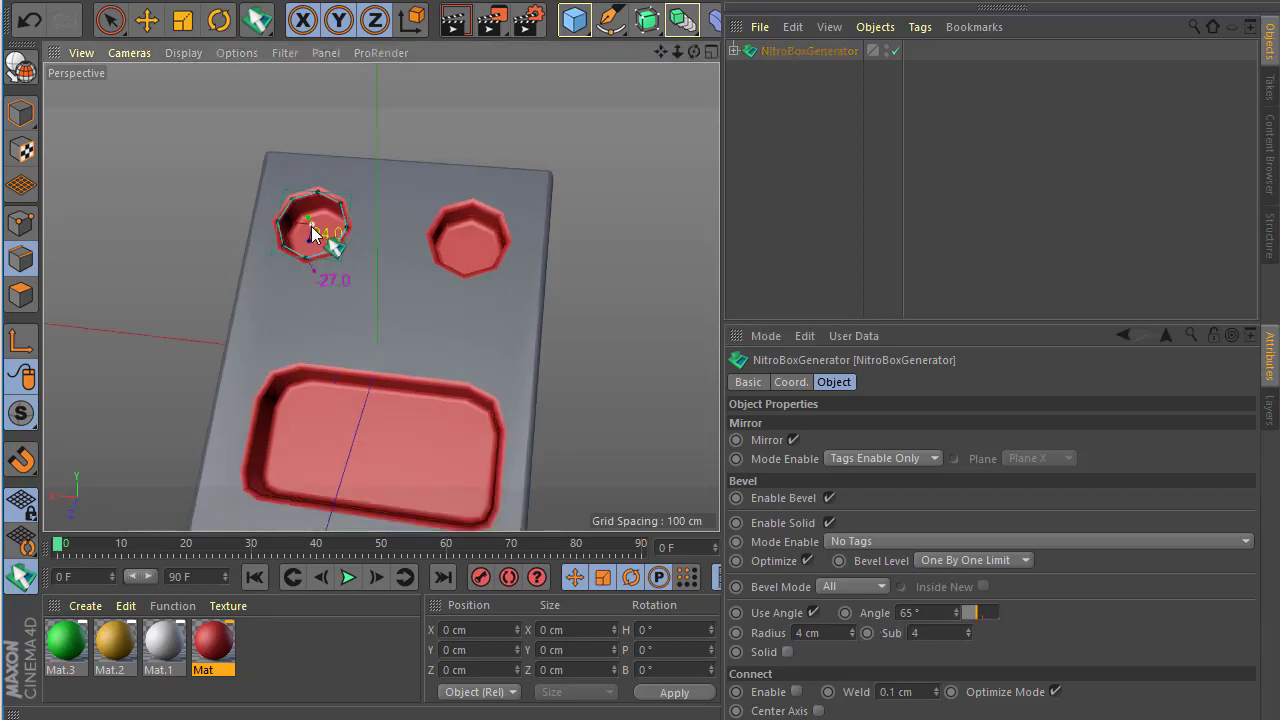
pyautogui.moveTo(309, 231); pyautogui.dragTo(336, 234)
pyautogui.click(487, 262)
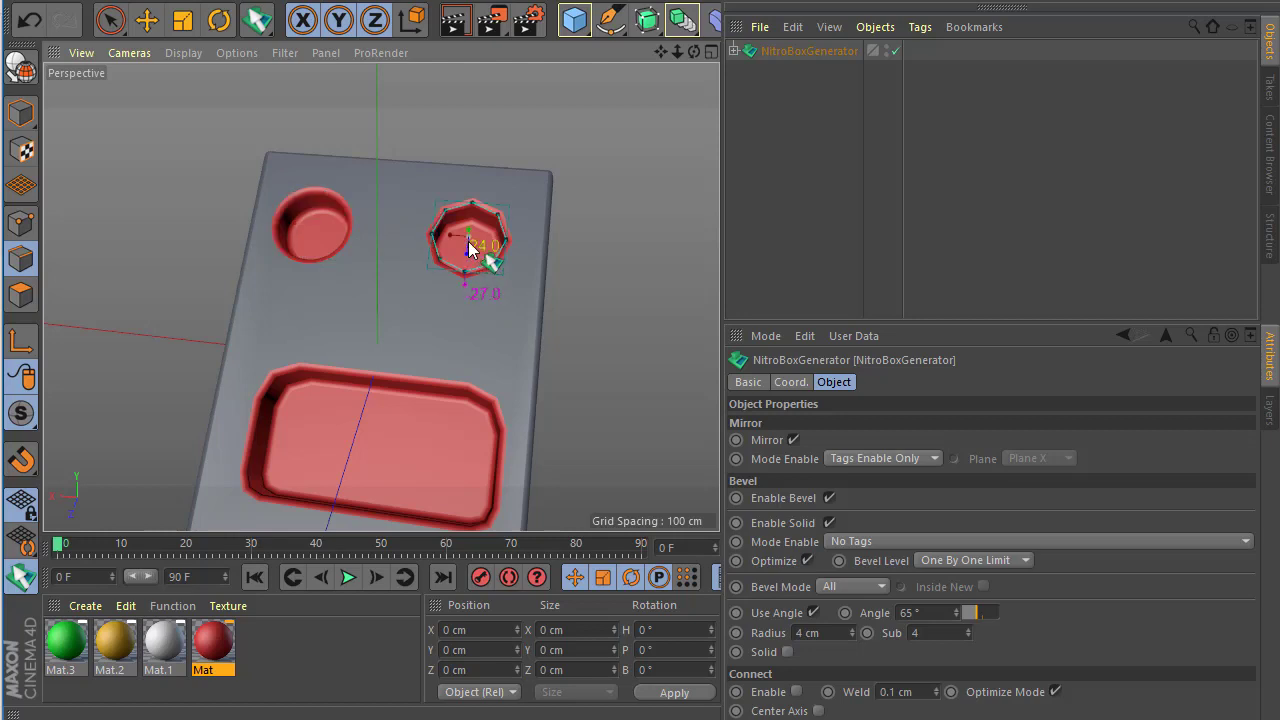
pyautogui.moveTo(473, 244)
pyautogui.mouseDown()
pyautogui.moveTo(525, 245)
pyautogui.moveTo(357, 321)
pyautogui.moveTo(348, 348)
pyautogui.mouseUp()
pyautogui.hotkey('ctrl', 'z')
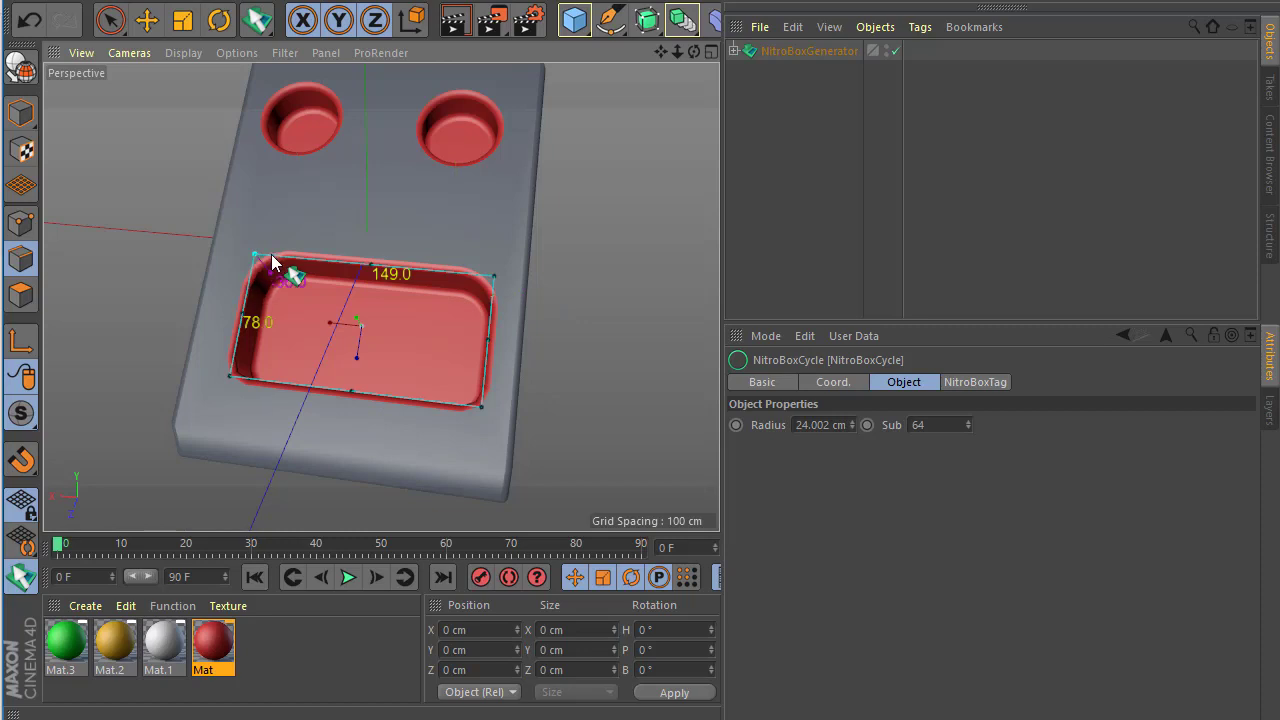
# Step: Cut a 53 cm-radius round recess into the wedge's rear side with the NitroBox tool
pyautogui.hotkey('ctrl', 'shift', 'a')
pyautogui.moveTo(299, 430)
pyautogui.keyDown('alt'); pyautogui.mouseDown()
pyautogui.moveTo(344, 426)
pyautogui.moveTo(328, 393)
pyautogui.moveTo(297, 430)
pyautogui.moveTo(494, 447)
pyautogui.moveTo(406, 432)
pyautogui.moveTo(363, 450)
pyautogui.mouseUp(); pyautogui.keyUp('alt')
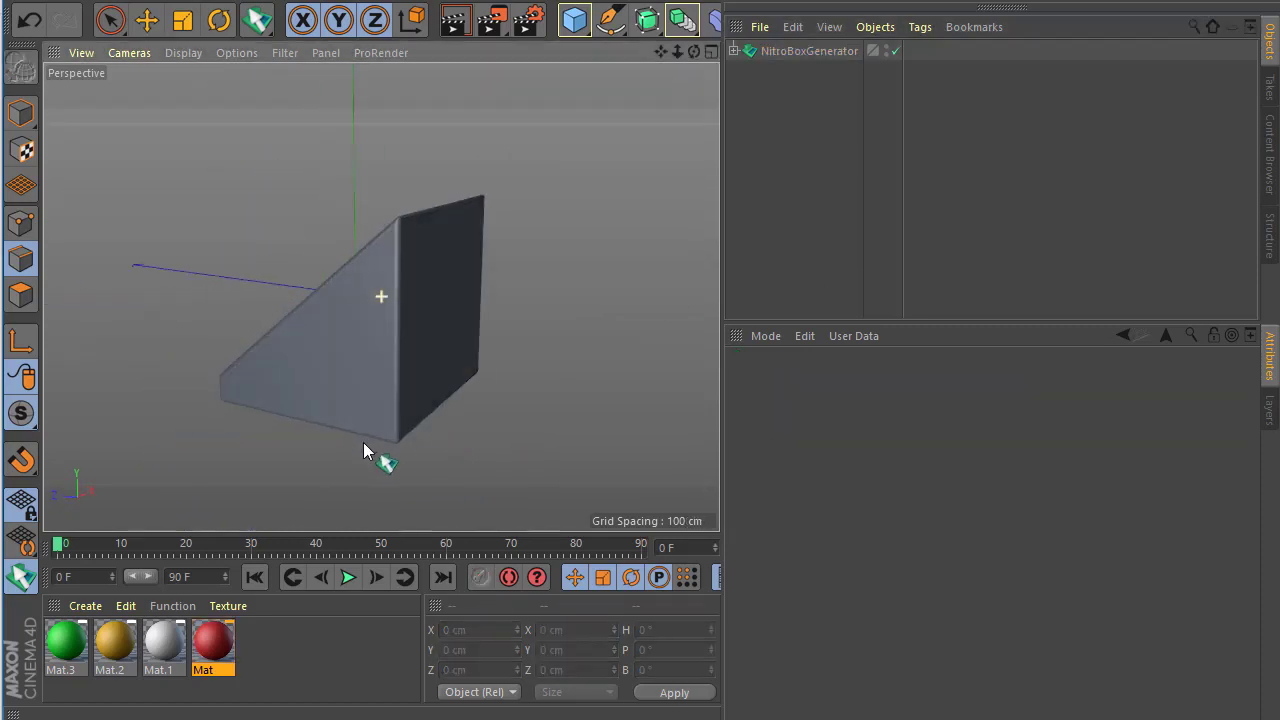
pyautogui.click(22, 582)
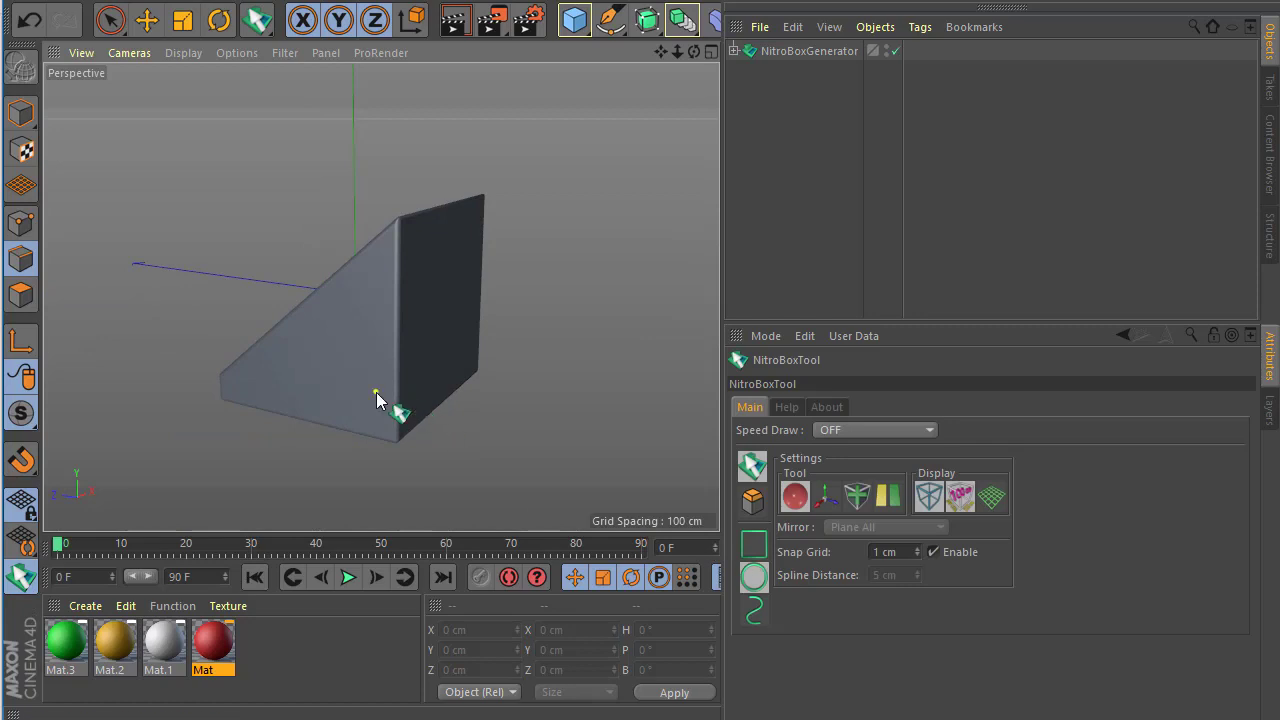
pyautogui.moveTo(377, 390)
pyautogui.mouseDown()
pyautogui.moveTo(443, 391)
pyautogui.moveTo(379, 366)
pyautogui.moveTo(523, 409)
pyautogui.moveTo(391, 363)
pyautogui.moveTo(237, 434)
pyautogui.moveTo(391, 363)
pyautogui.moveTo(457, 363)
pyautogui.mouseUp()
# Step: Expand NitroBoxGenerator and Cube to list the Cube's recess children
pyautogui.scroll(3, 371, 363)
pyautogui.scroll(2, 410, 365)
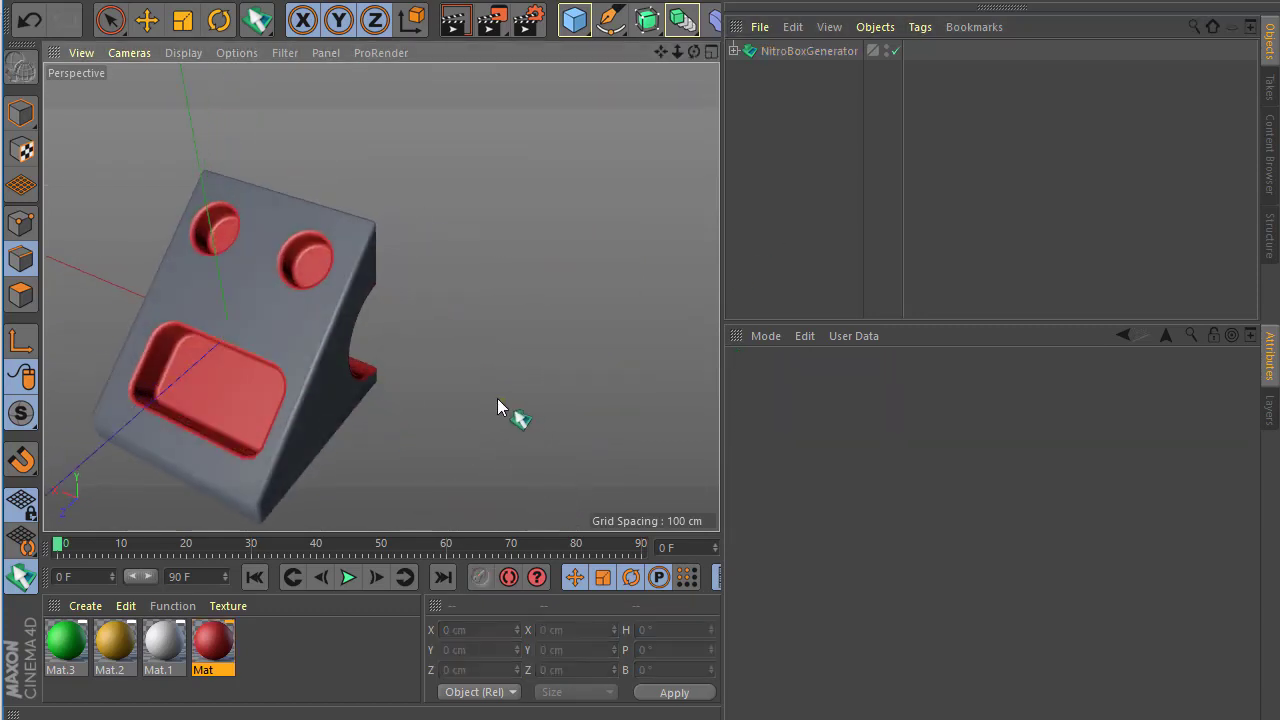
pyautogui.keyDown('alt'); pyautogui.moveTo(531, 419); pyautogui.dragTo(342, 437); pyautogui.keyUp('alt')
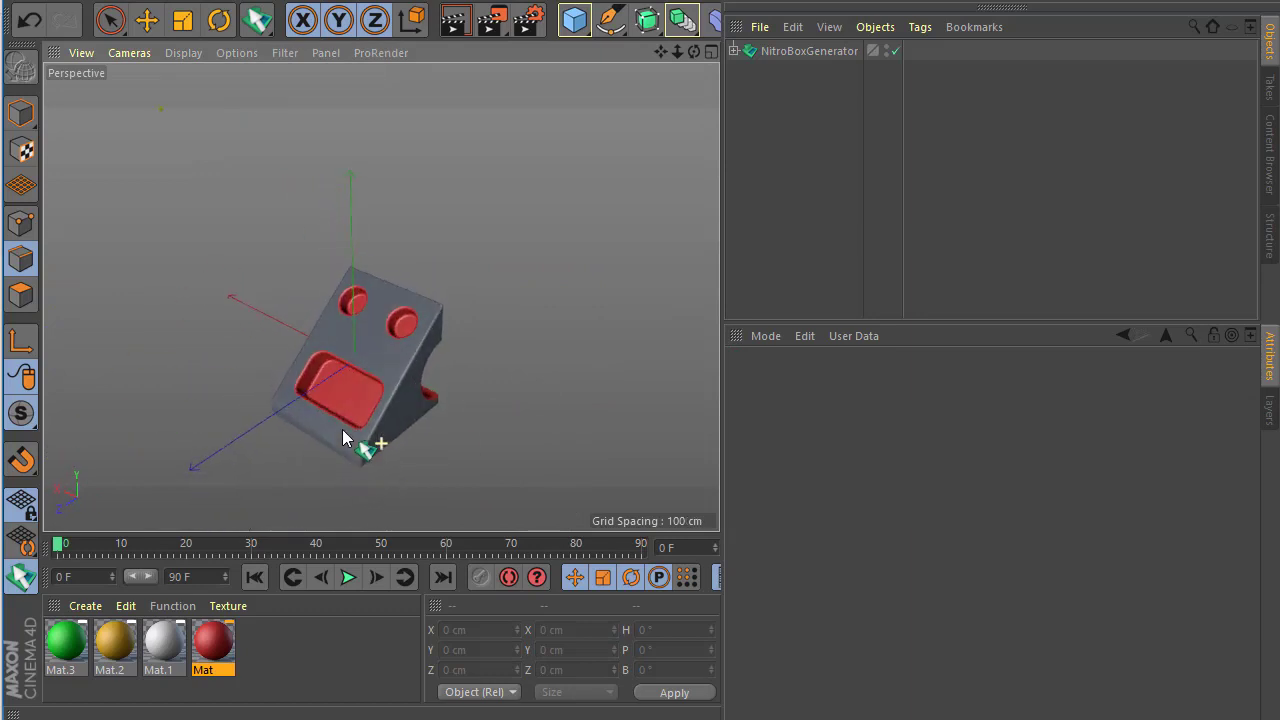
pyautogui.click(735, 50)
pyautogui.click(745, 70)
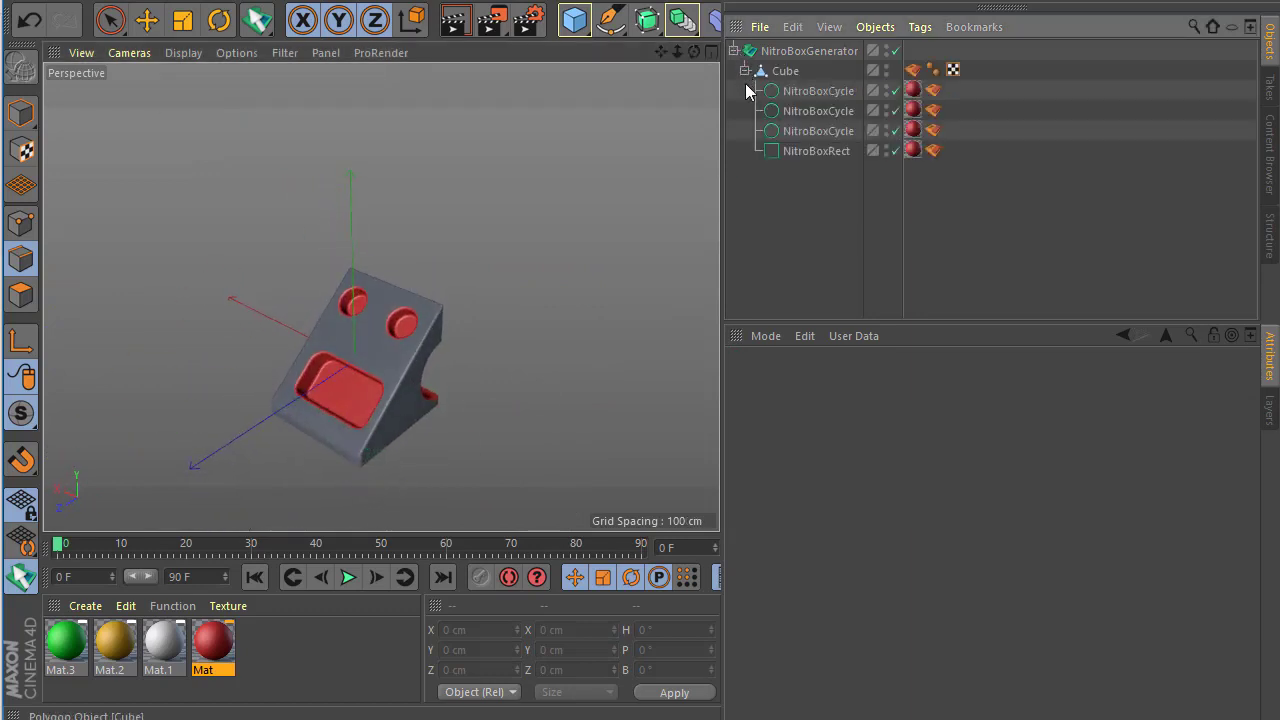
# Step: Re-enable the third NitroBoxCycle hole and apply Mat.1 to the Cube, turning it white
pyautogui.click(896, 130)
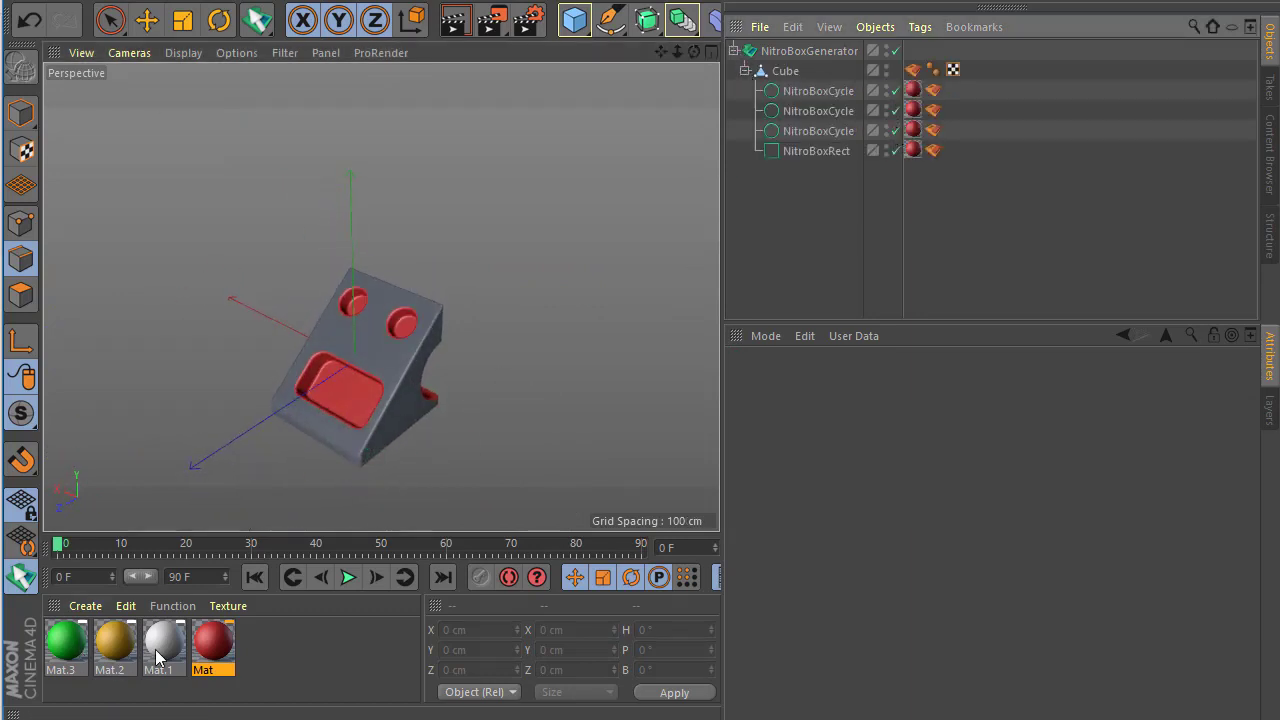
pyautogui.moveTo(157, 658); pyautogui.dragTo(929, 122)
pyautogui.moveTo(876, 74); pyautogui.dragTo(880, 70)
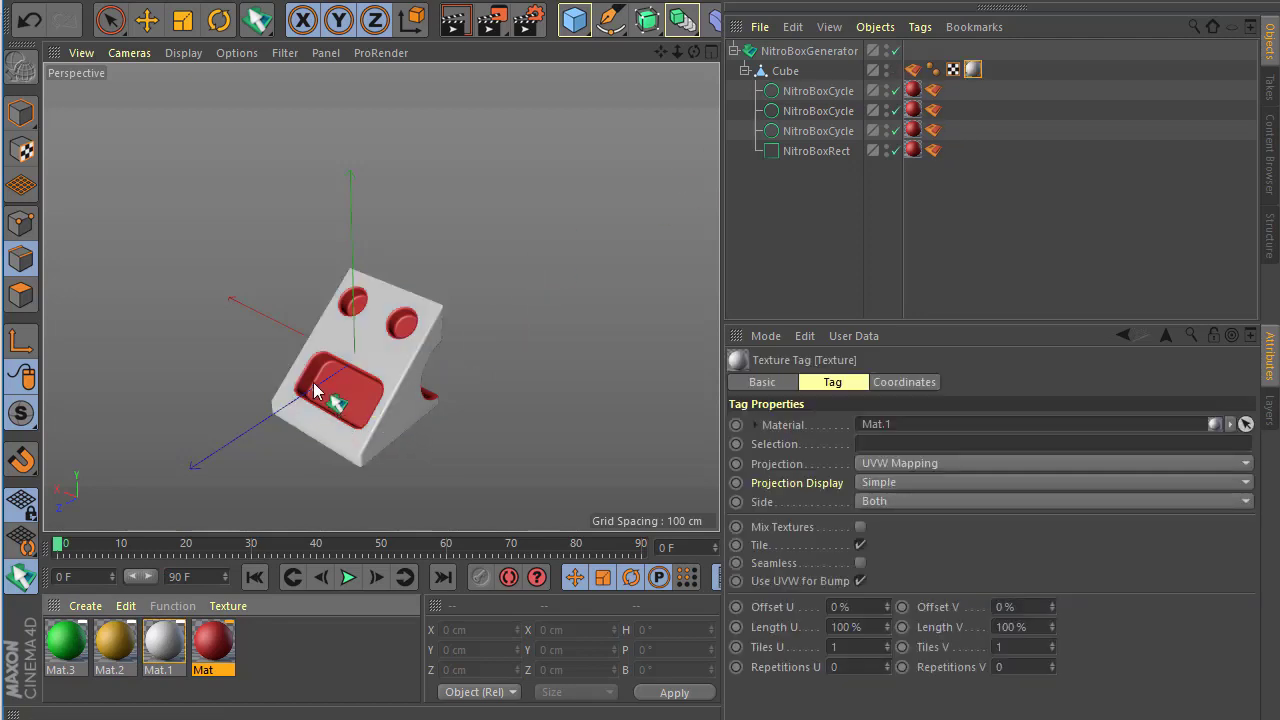
pyautogui.moveTo(359, 393)
pyautogui.keyDown('alt'); pyautogui.mouseDown()
pyautogui.moveTo(89, 312)
pyautogui.moveTo(511, 370)
pyautogui.moveTo(440, 396)
pyautogui.moveTo(548, 423)
pyautogui.moveTo(618, 397)
pyautogui.moveTo(406, 406)
pyautogui.moveTo(356, 382)
pyautogui.mouseUp(); pyautogui.keyUp('alt')
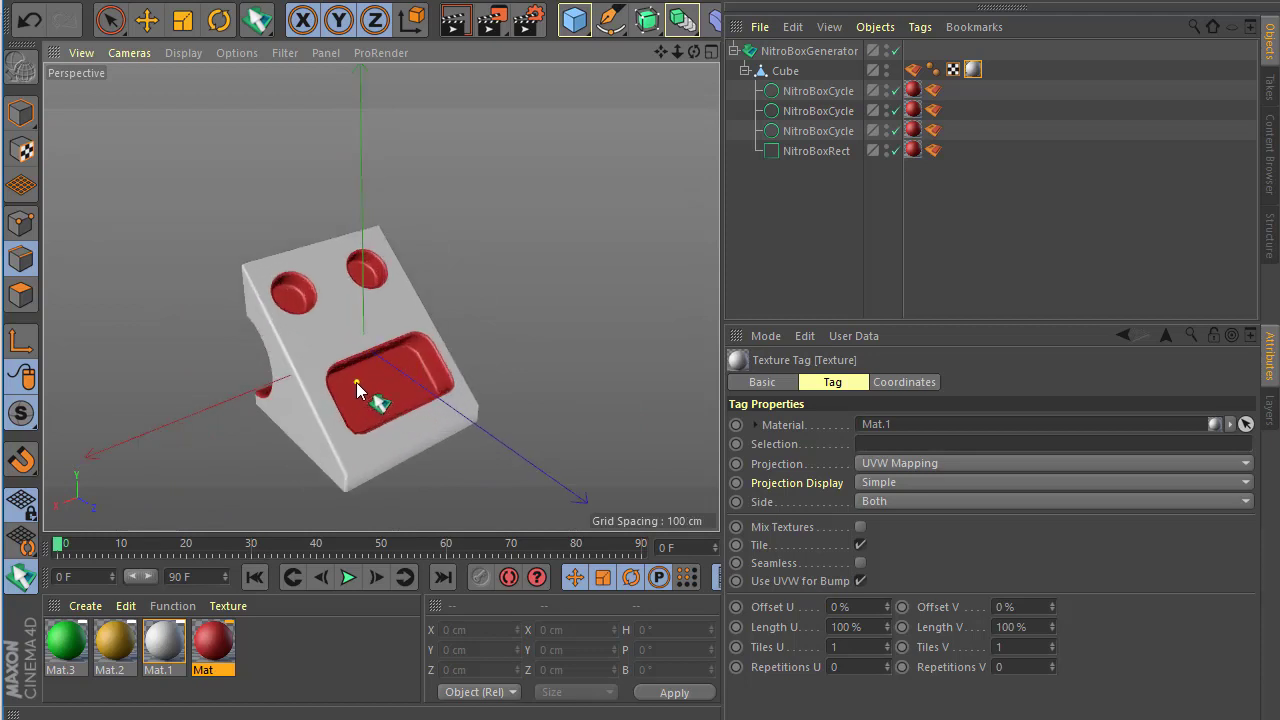
# Step: Give the NitroBoxRect recess uniform 64% corner curves with Sub 10
pyautogui.click(352, 398)
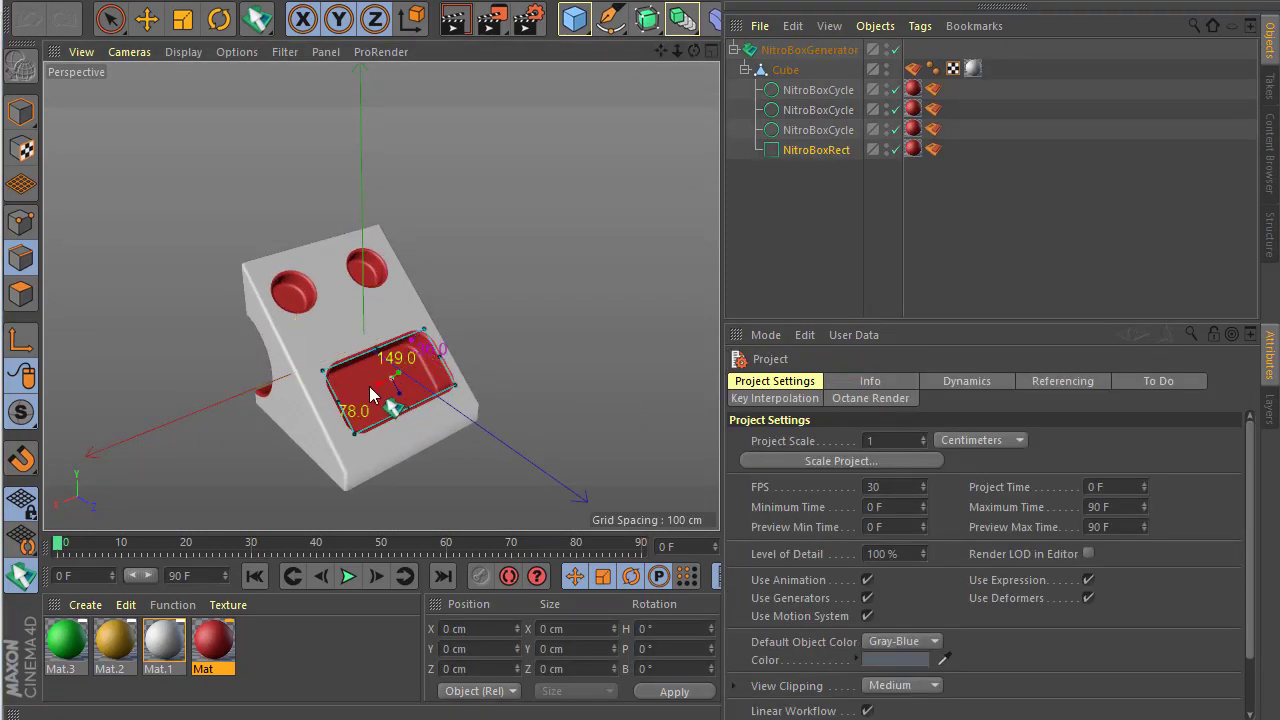
pyautogui.click(369, 388)
pyautogui.scroll(3, 329, 400)
pyautogui.scroll(2, 337, 423)
pyautogui.scroll(2, 379, 436)
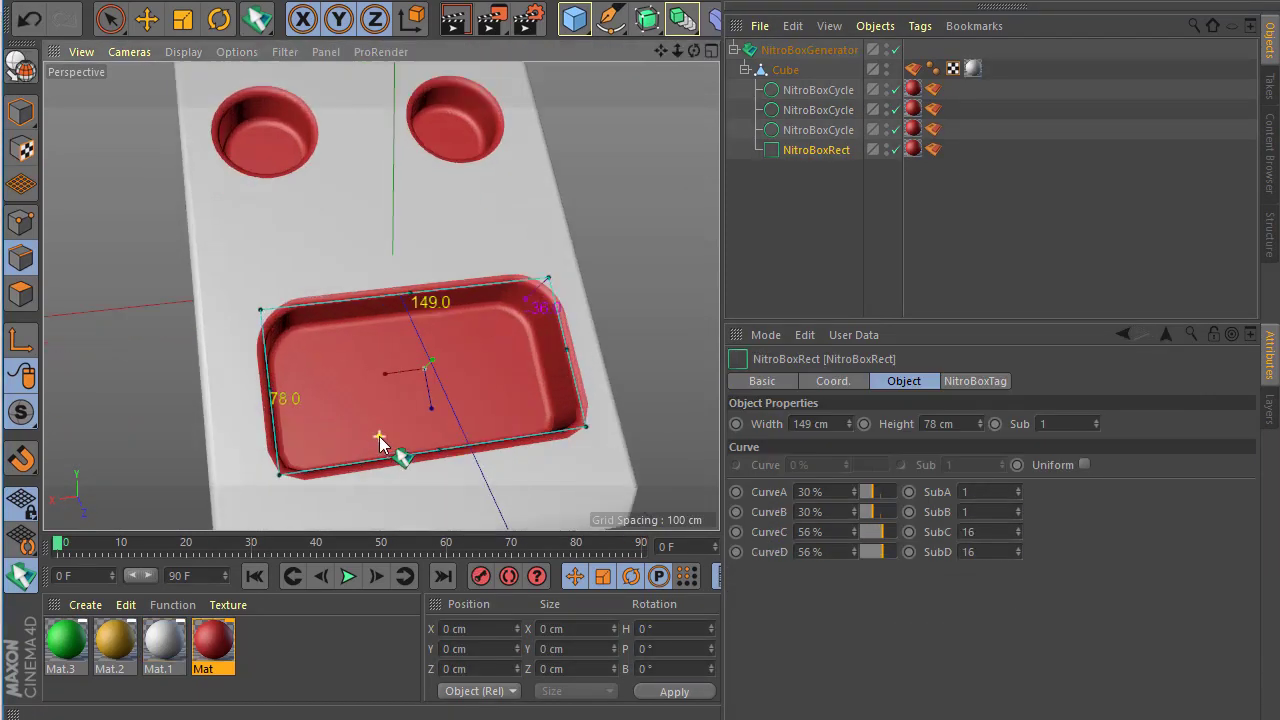
pyautogui.scroll(2, 379, 436)
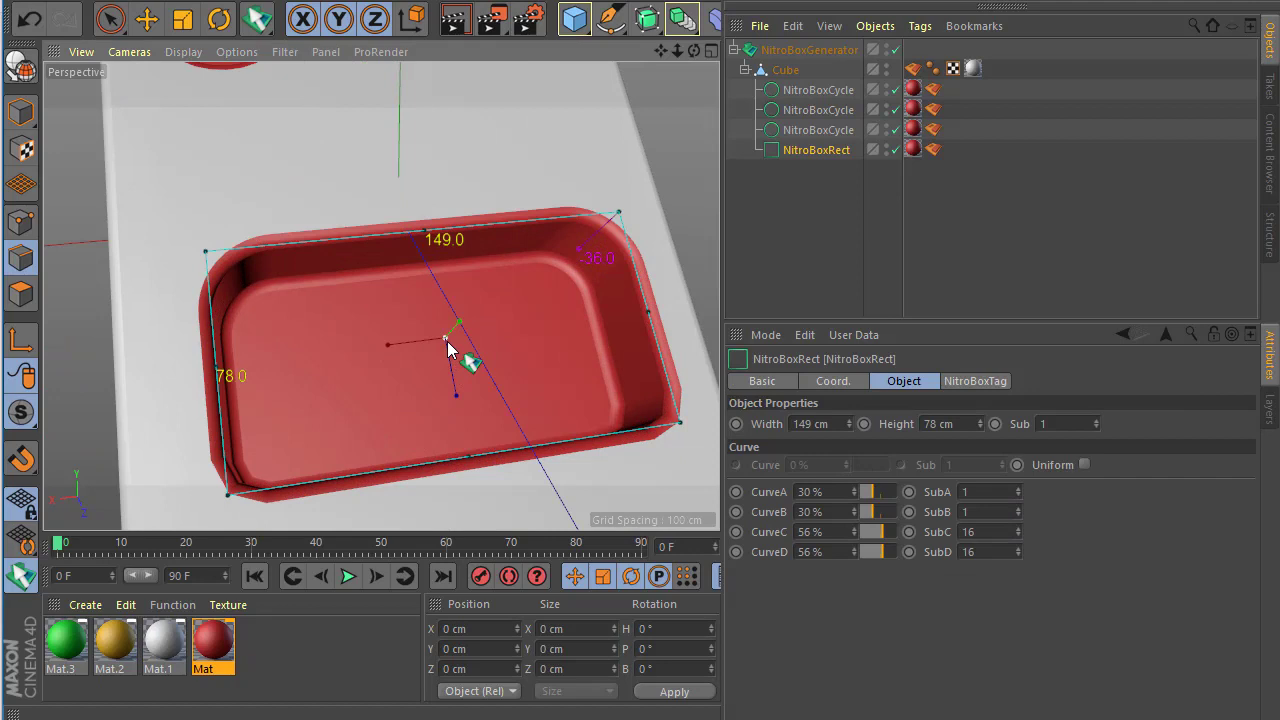
pyautogui.moveTo(447, 341); pyautogui.dragTo(488, 354)
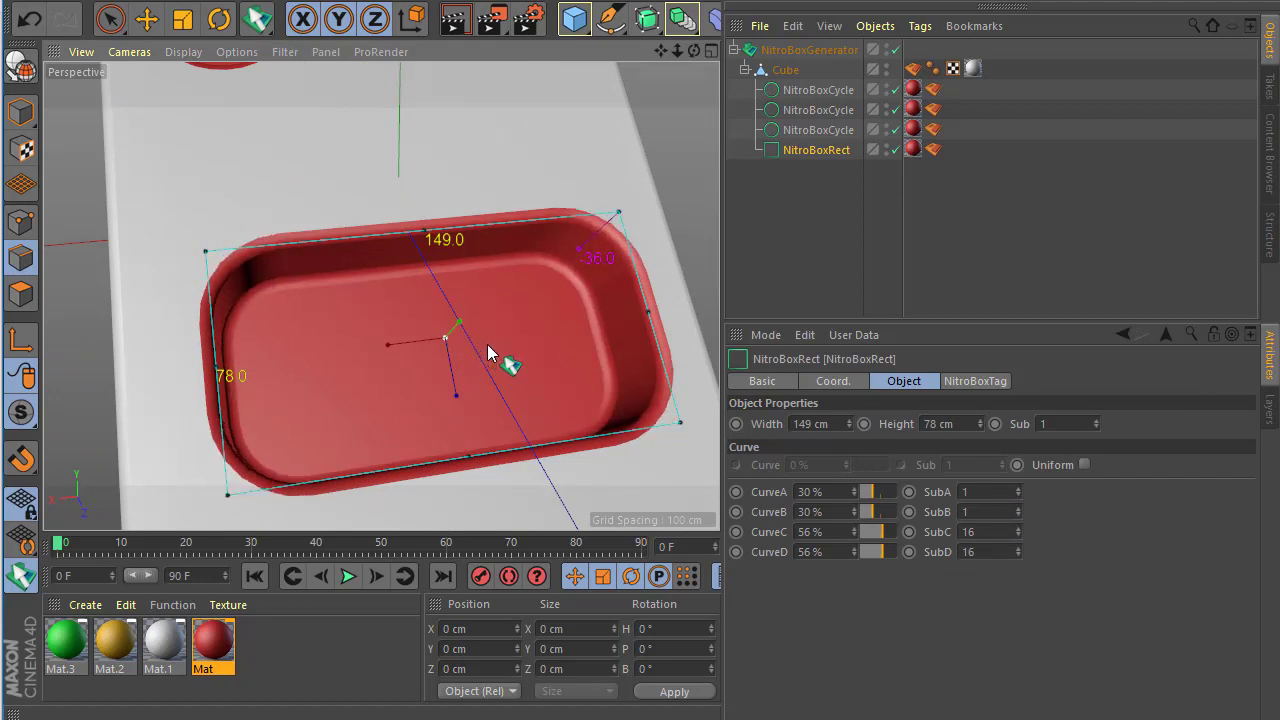
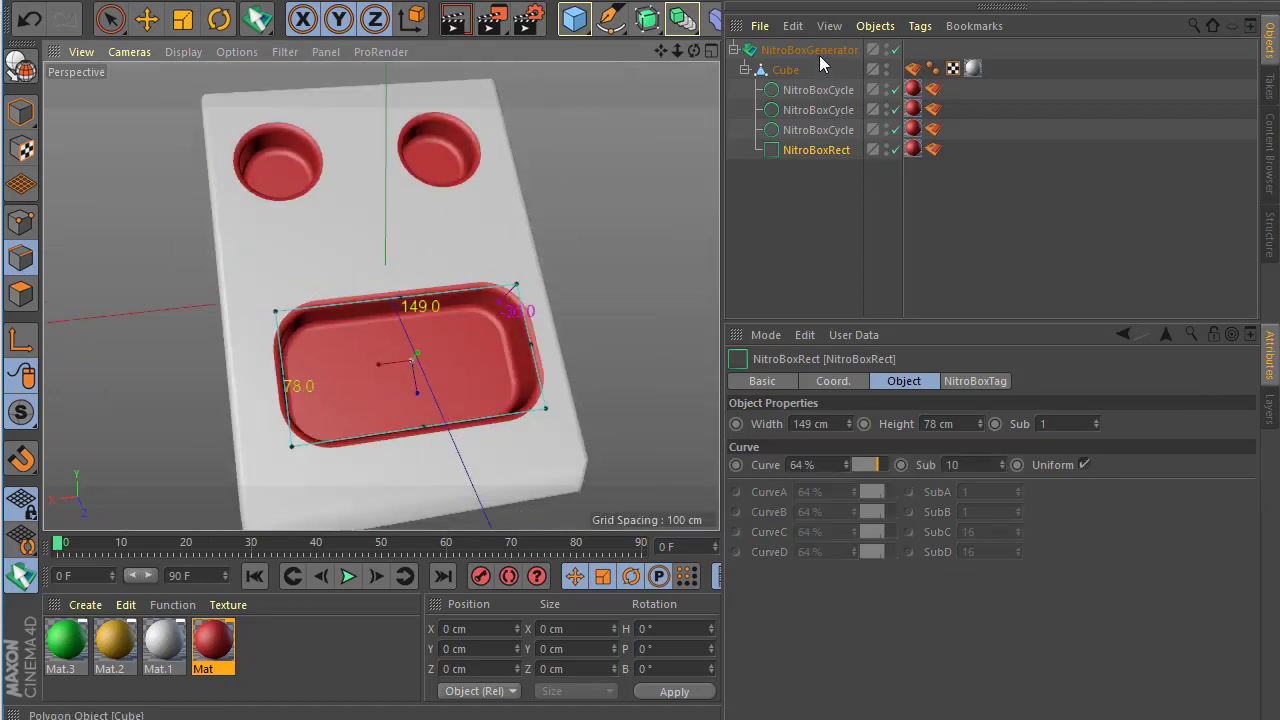
# Step: Set the NitroBoxGenerator bevel radius to 1 cm and render a preview of the block
pyautogui.click(819, 53)
pyautogui.press('Return')
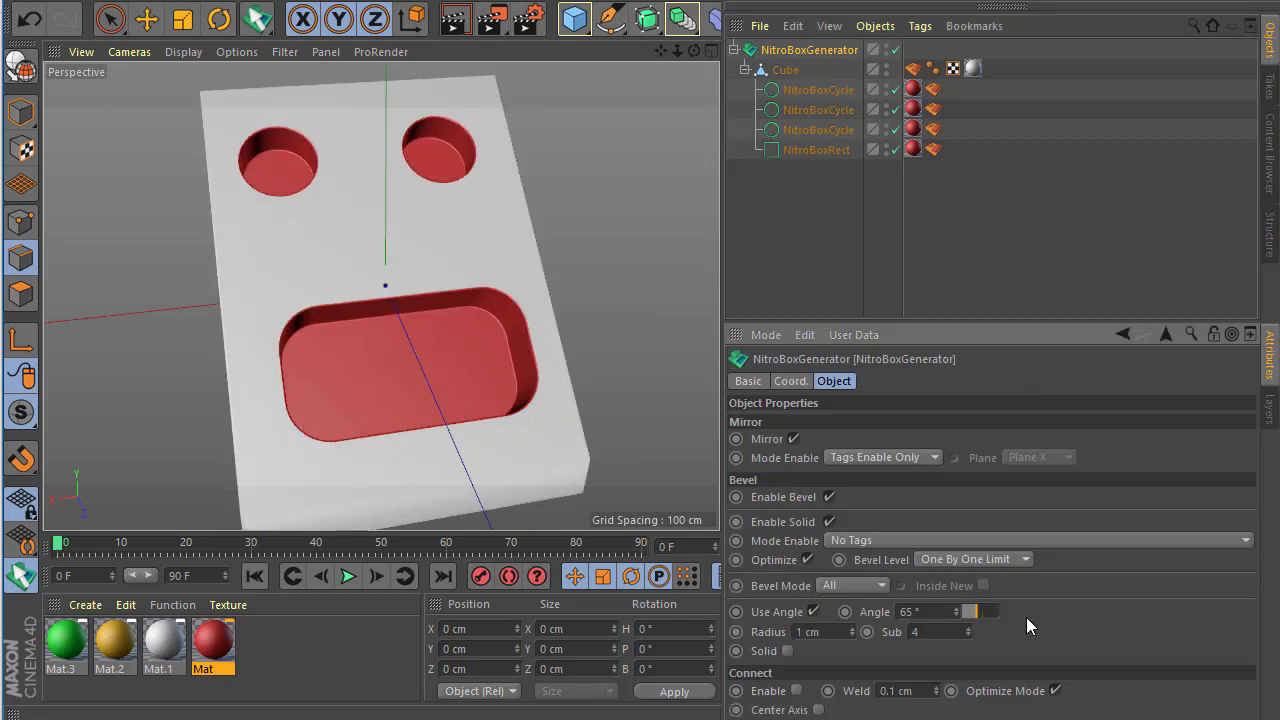
pyautogui.click(452, 20)
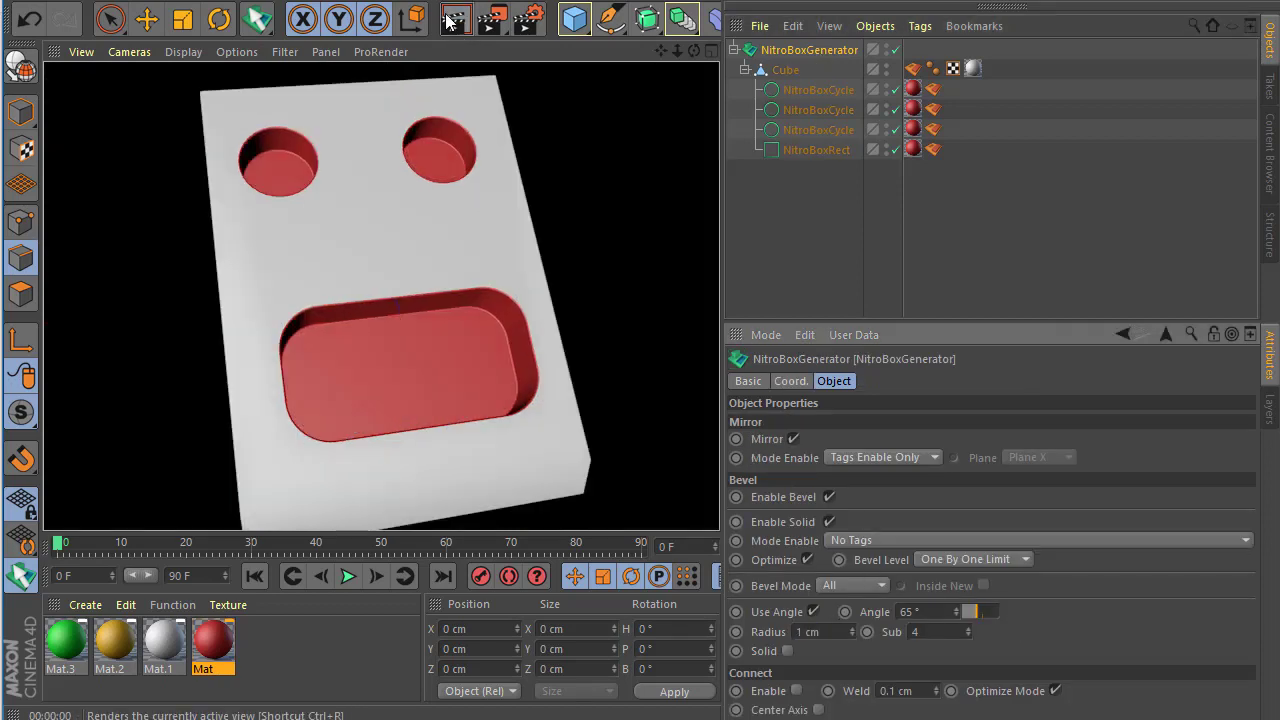
# Step: Apply the red material to the Cube and enable bevel Solid to fill the cutouts
pyautogui.moveTo(980, 72); pyautogui.dragTo(975, 70)
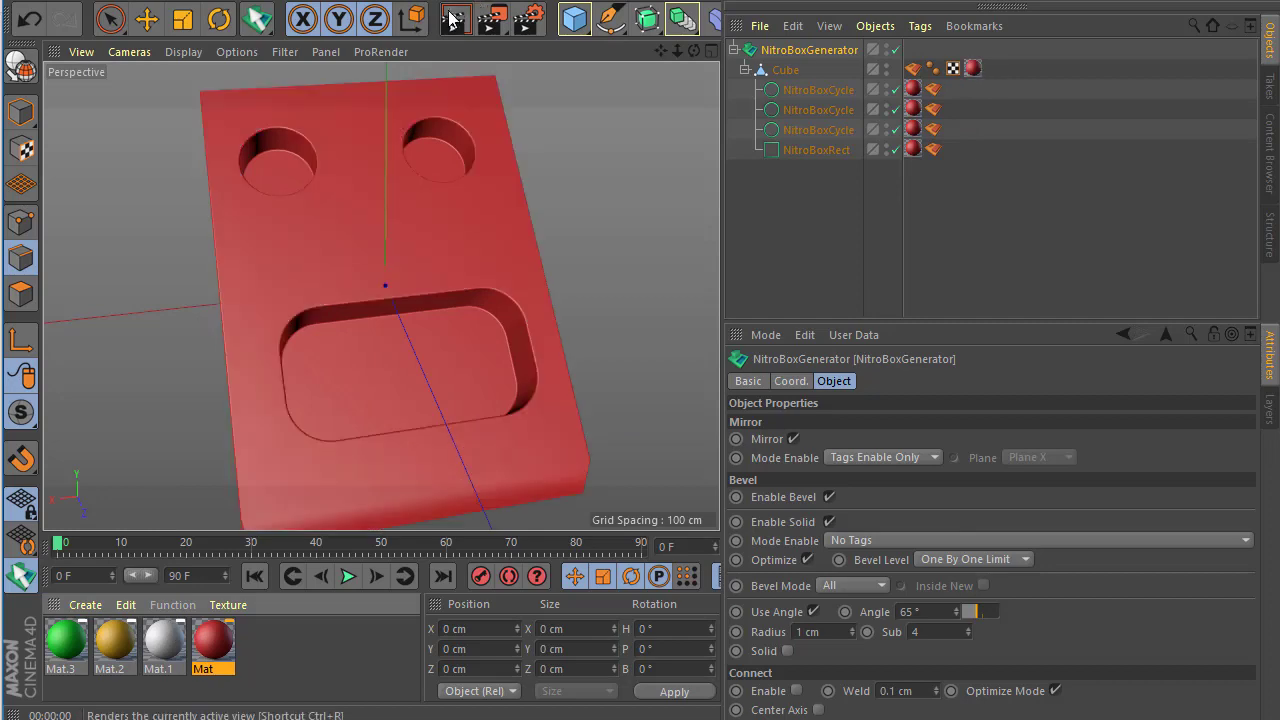
pyautogui.click(452, 20)
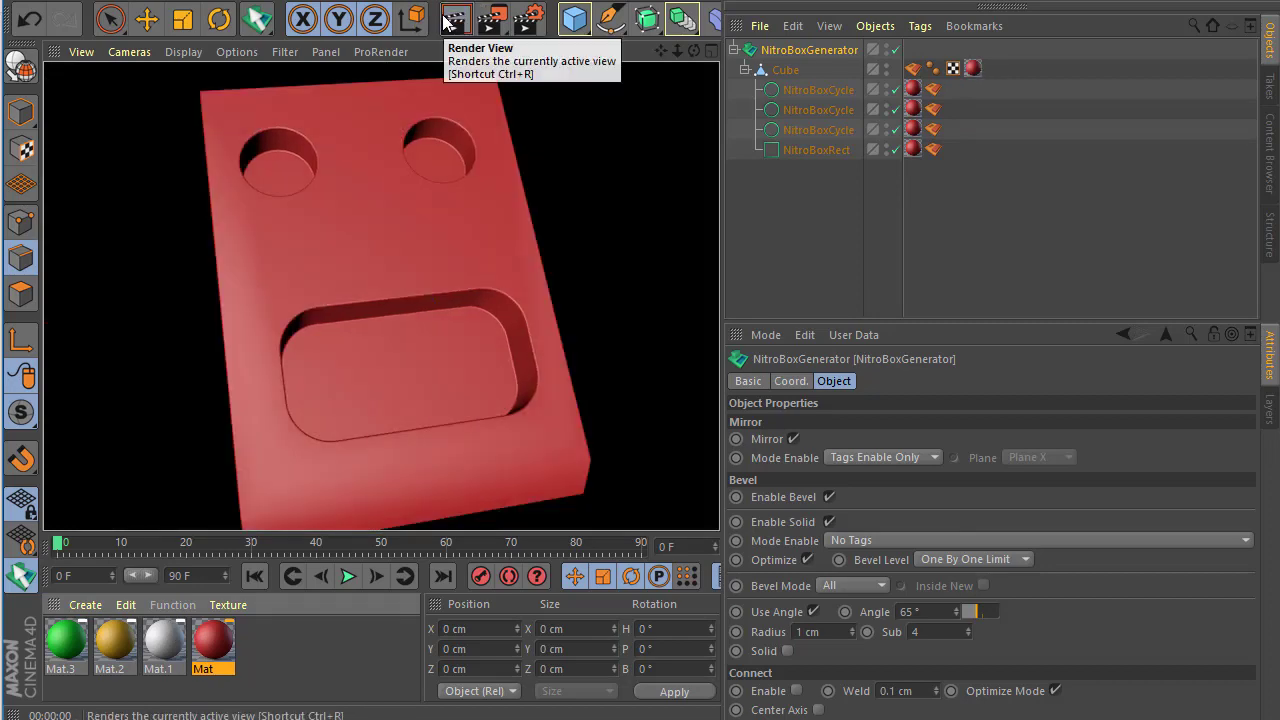
pyautogui.moveTo(389, 287)
pyautogui.keyDown('alt'); pyautogui.mouseDown()
pyautogui.moveTo(272, 236)
pyautogui.moveTo(395, 287)
pyautogui.moveTo(652, 252)
pyautogui.moveTo(534, 234)
pyautogui.moveTo(449, 320)
pyautogui.moveTo(413, 383)
pyautogui.moveTo(617, 190)
pyautogui.mouseUp(); pyautogui.keyUp('alt')
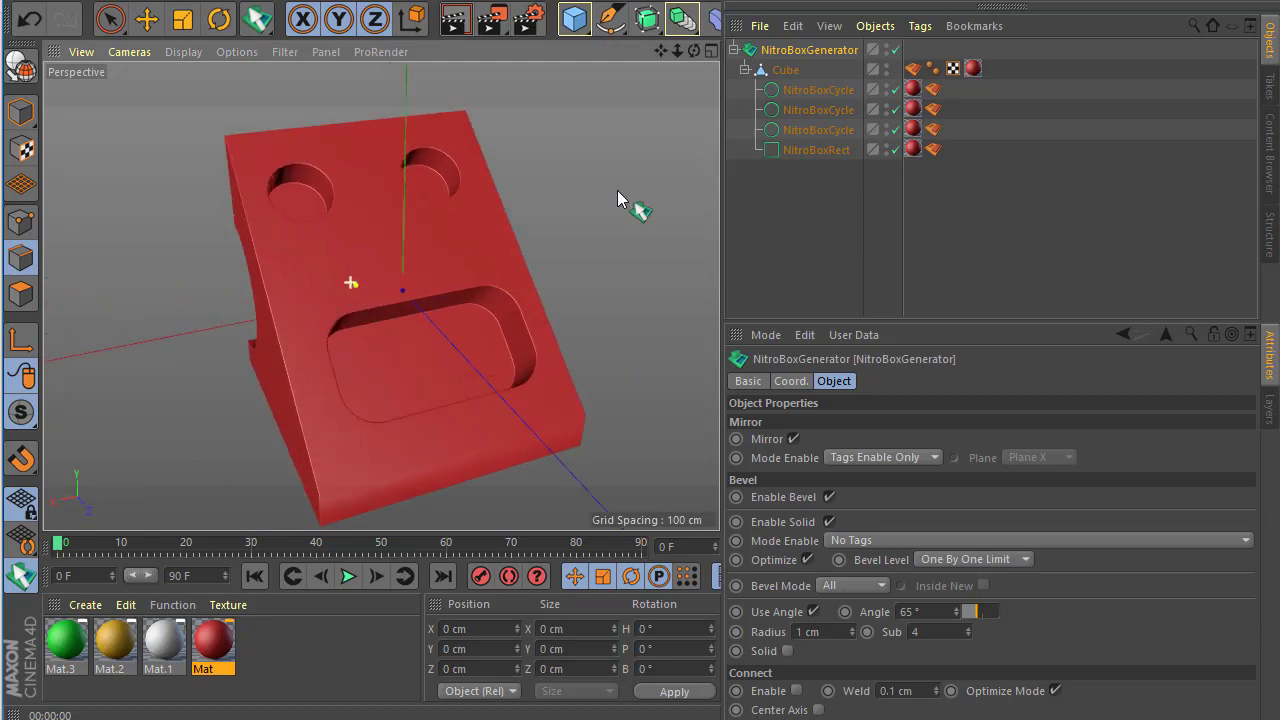
pyautogui.click(788, 650)
pyautogui.moveTo(443, 190)
pyautogui.keyDown('alt'); pyautogui.mouseDown()
pyautogui.moveTo(381, 295)
pyautogui.moveTo(565, 206)
pyautogui.moveTo(519, 60)
pyautogui.mouseUp(); pyautogui.keyUp('alt')
# Step: Add an Ambient Occlusion effect in the Render Settings
pyautogui.click(521, 28)
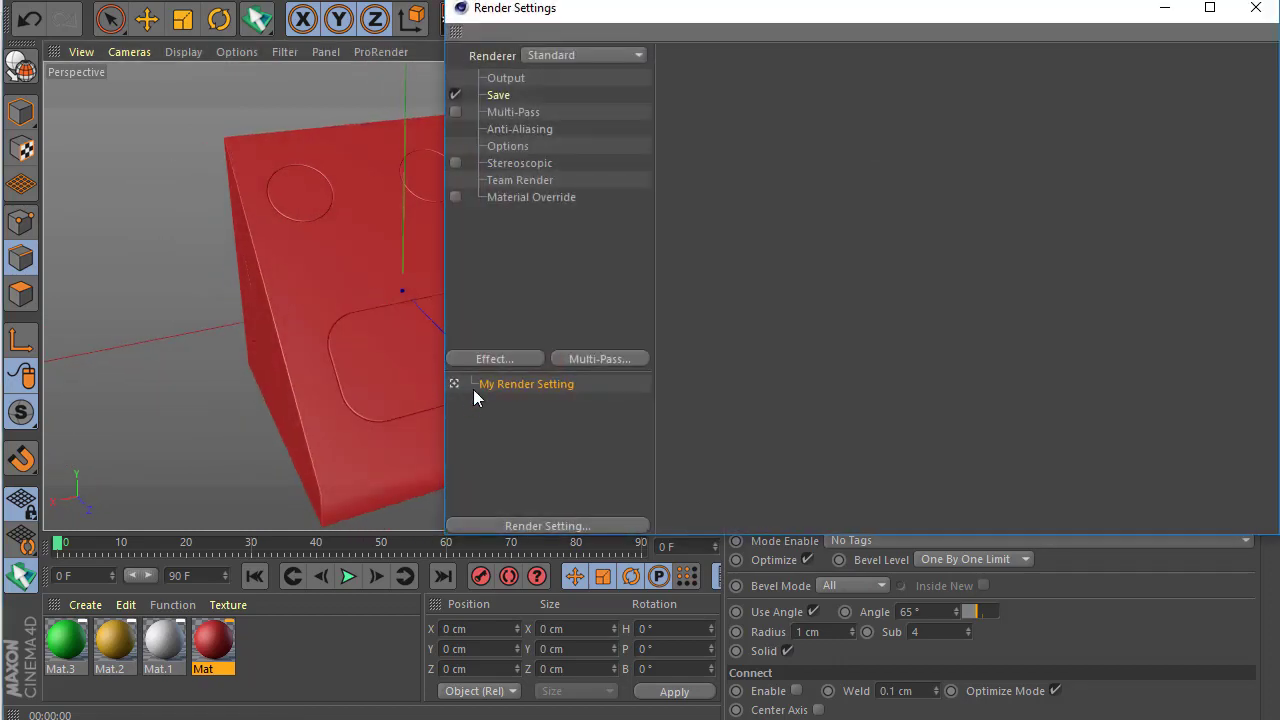
pyautogui.rightClick(544, 430)
pyautogui.click(586, 434)
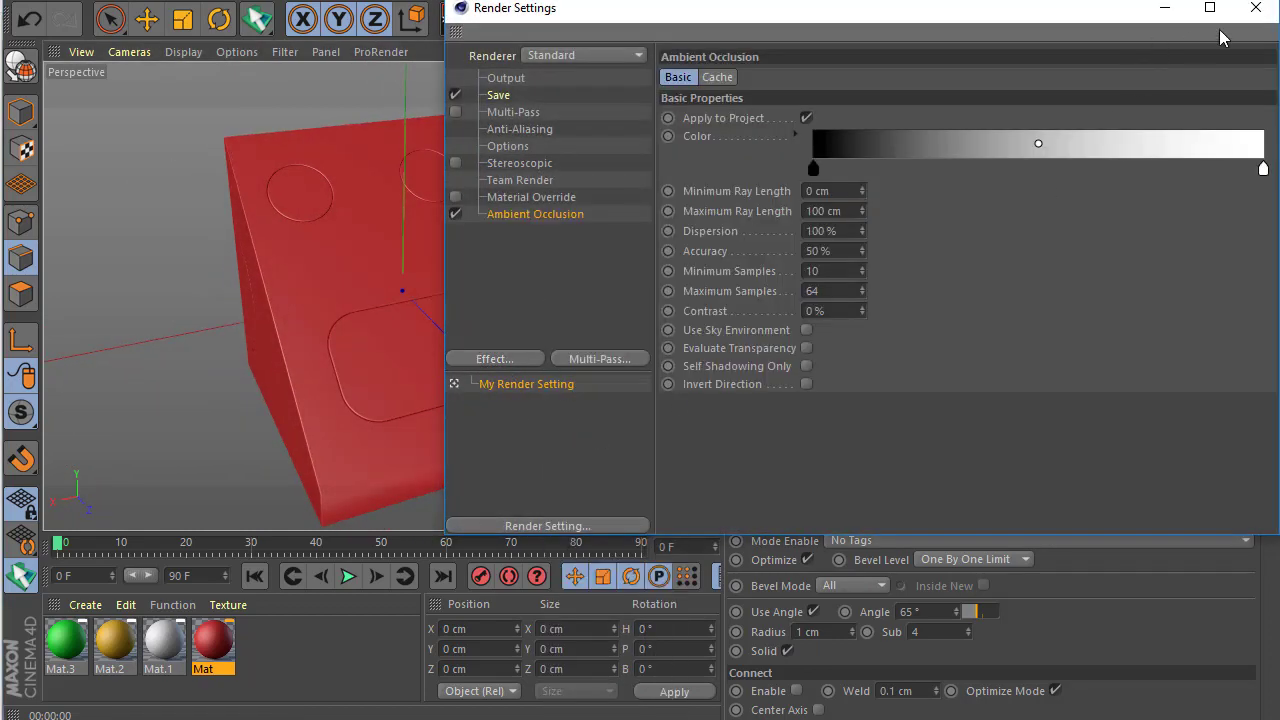
# Step: Turn on SSAO viewport shading and render a test view of the red block
pyautogui.click(222, 50)
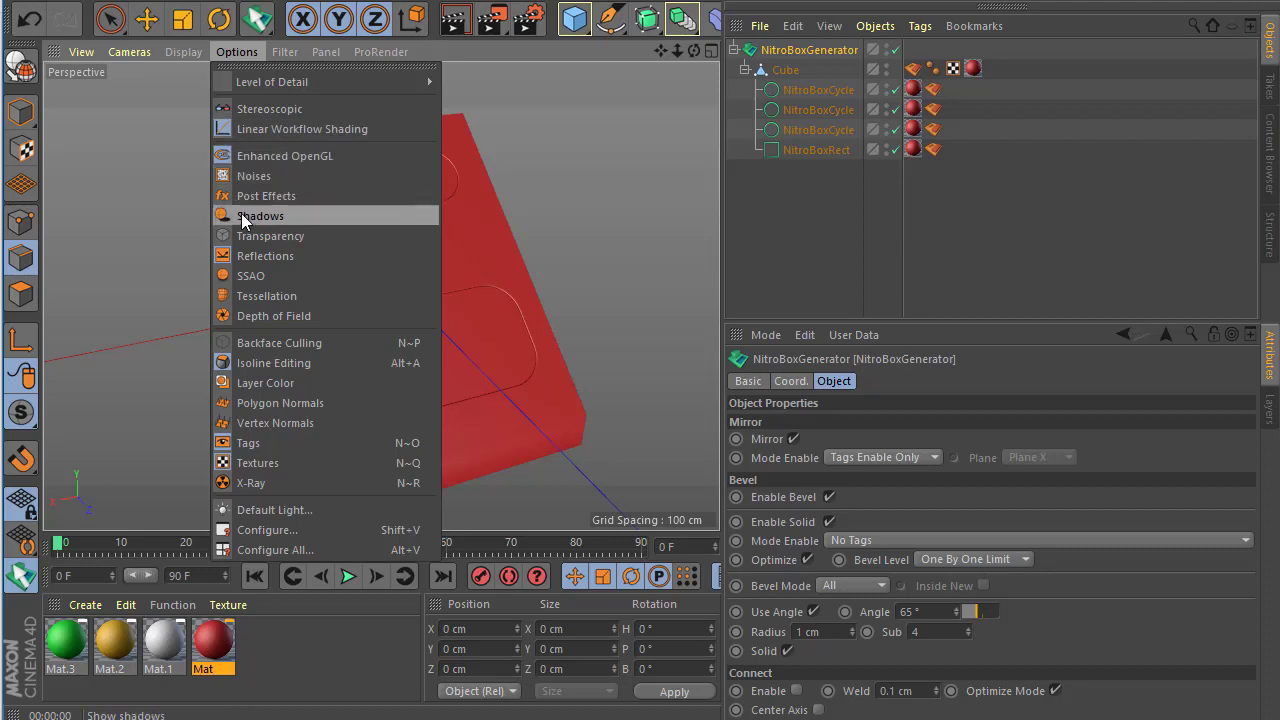
pyautogui.click(250, 275)
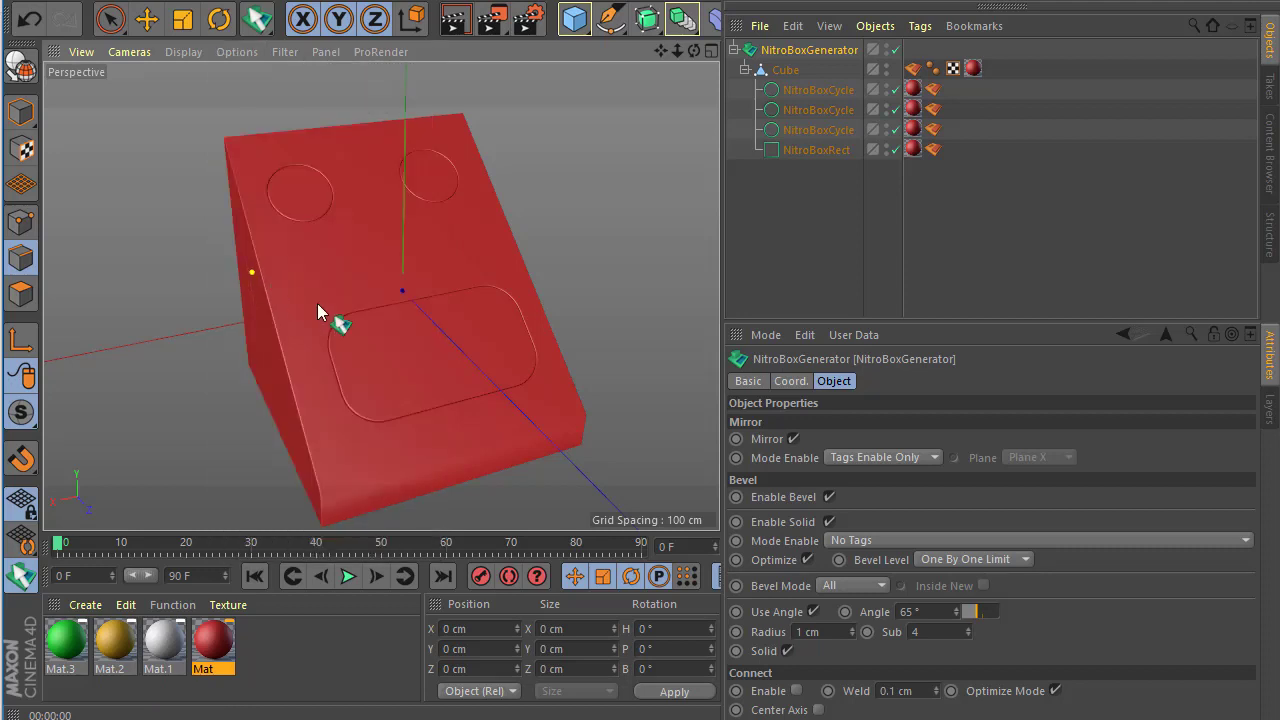
pyautogui.click(443, 30)
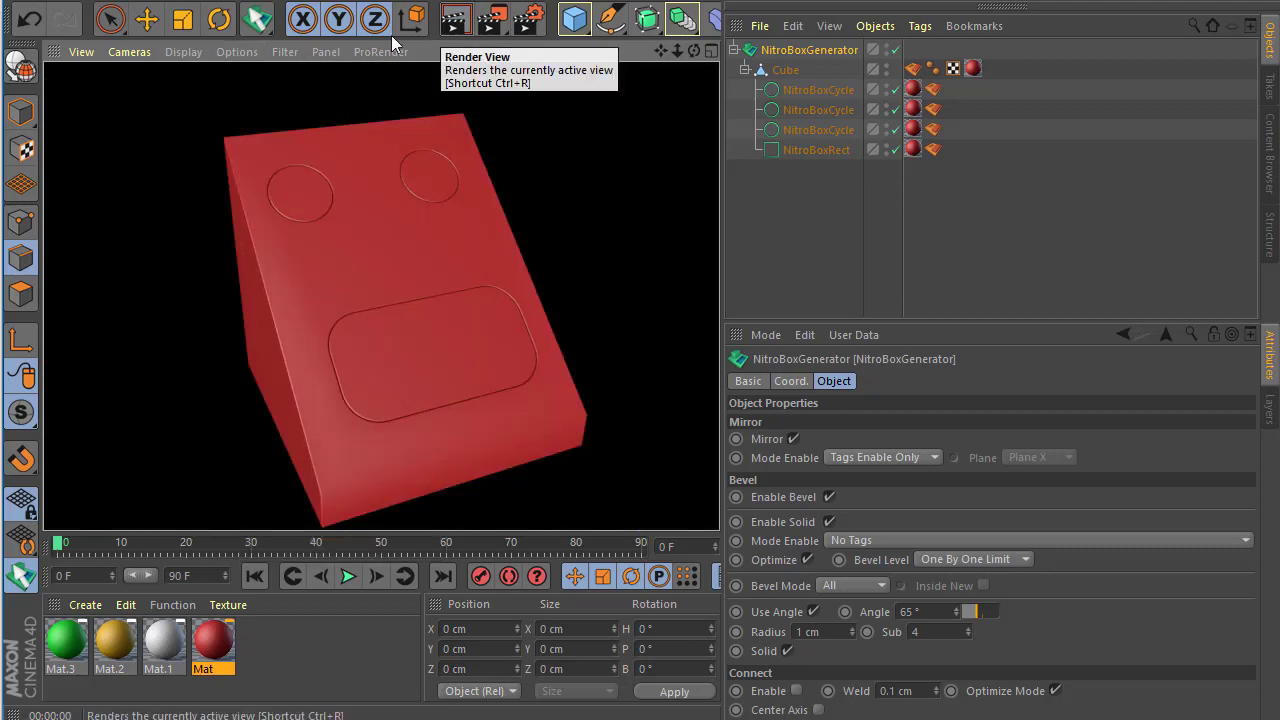
pyautogui.click(236, 51)
pyautogui.click(250, 152)
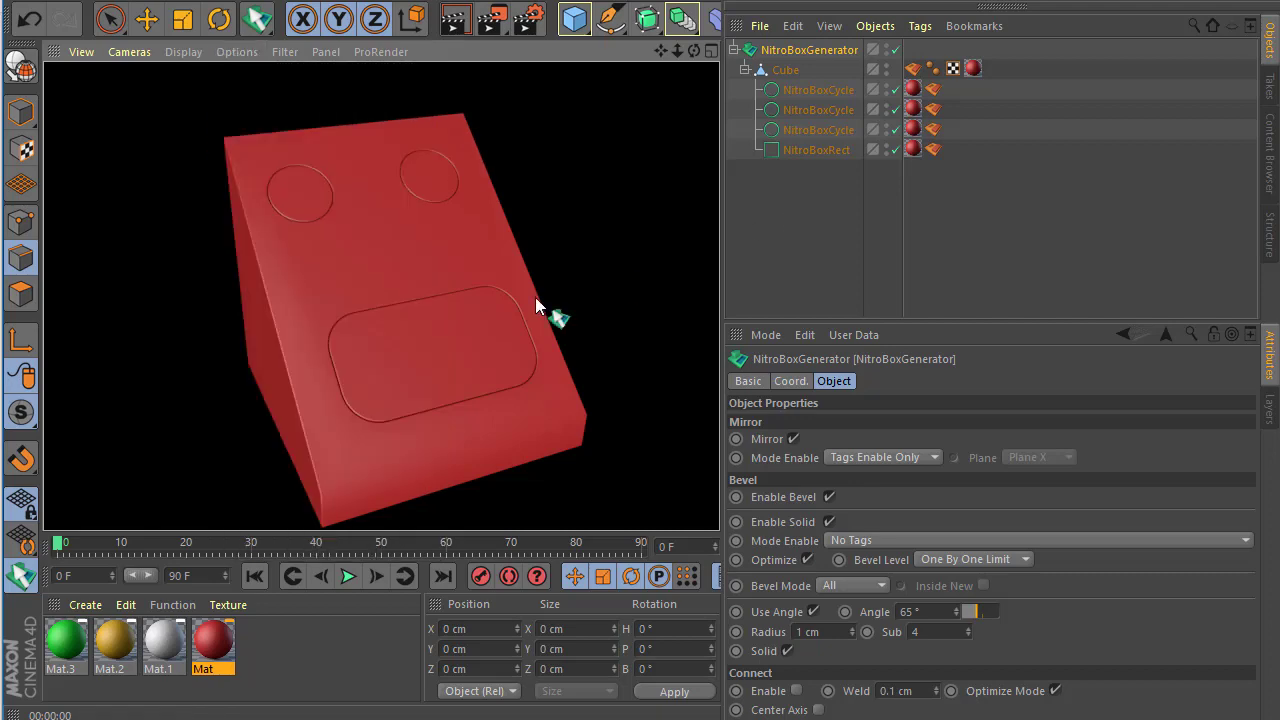
pyautogui.moveTo(535, 297)
pyautogui.keyDown('alt'); pyautogui.mouseDown()
pyautogui.moveTo(377, 295)
pyautogui.moveTo(399, 402)
pyautogui.moveTo(335, 381)
pyautogui.moveTo(483, 388)
pyautogui.mouseUp(); pyautogui.keyUp('alt')
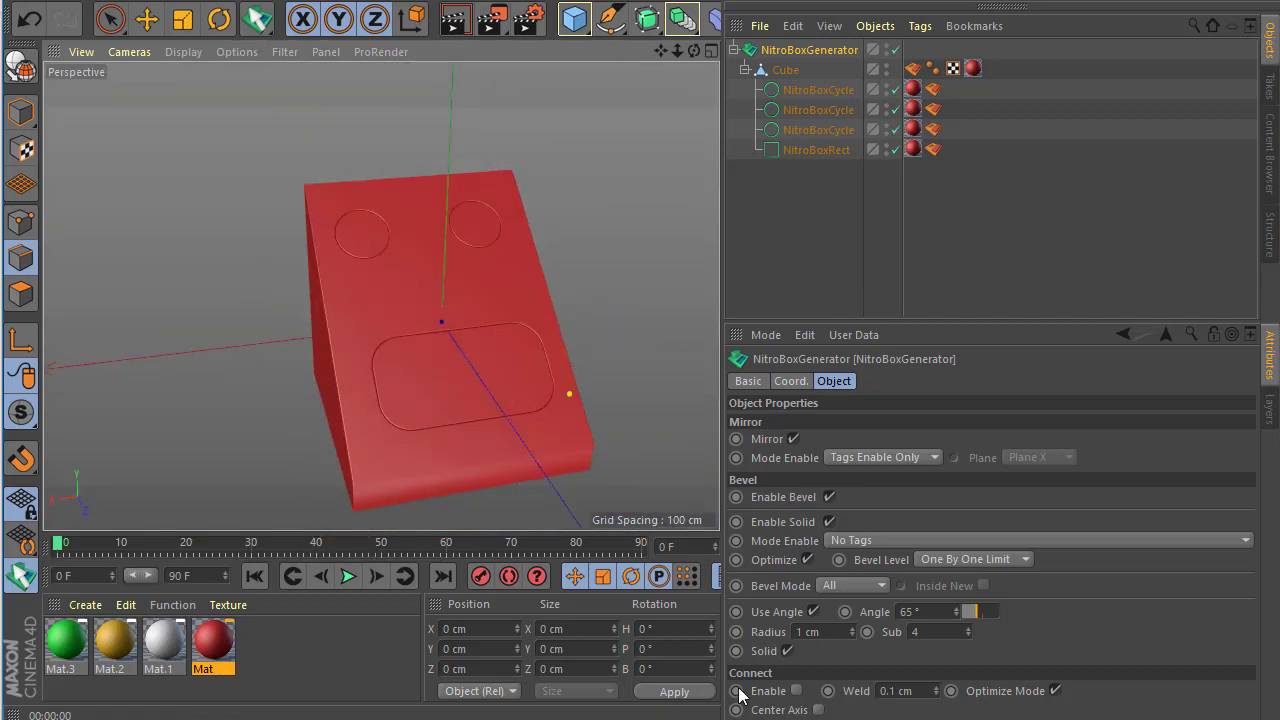
# Step: Enable Center Axis and convert the NitroBoxGenerator with Current State to Object
pyautogui.click(818, 710)
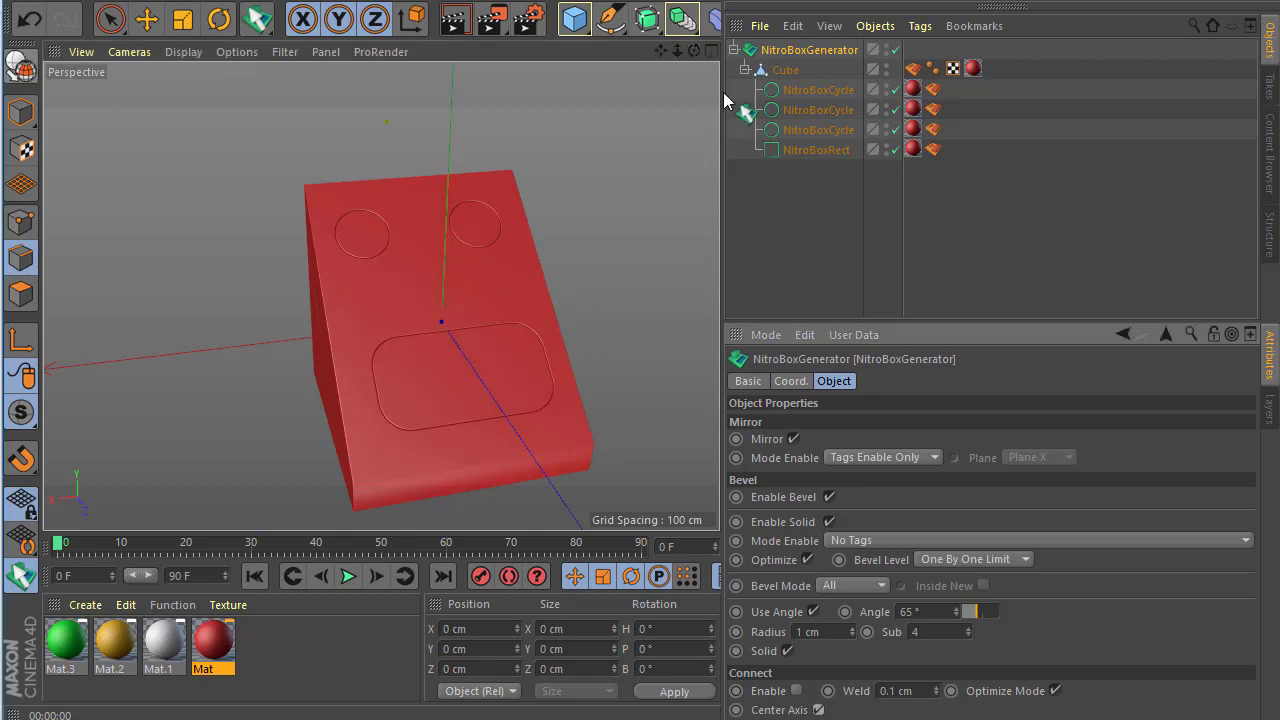
pyautogui.rightClick(780, 50)
pyautogui.click(805, 580)
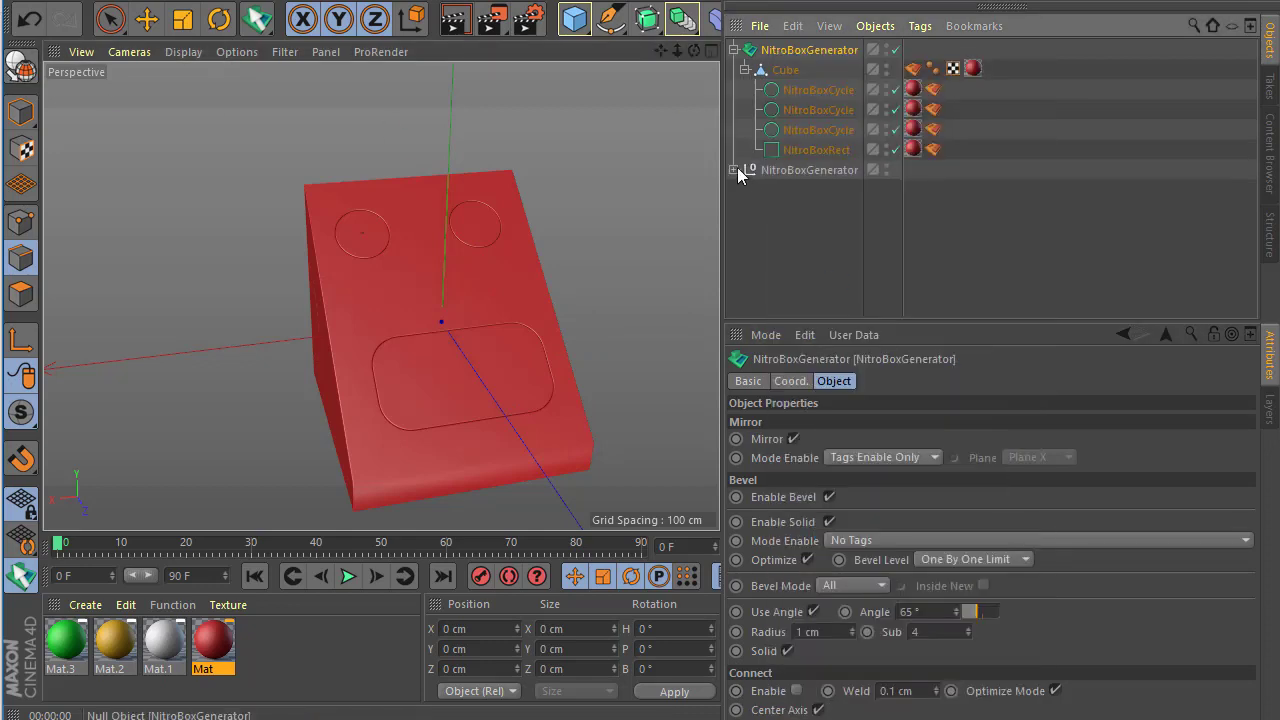
# Step: Expand the converted hierarchy, select its Mesh, and undo accidental edits
pyautogui.click(735, 170)
pyautogui.click(745, 190)
pyautogui.click(767, 212)
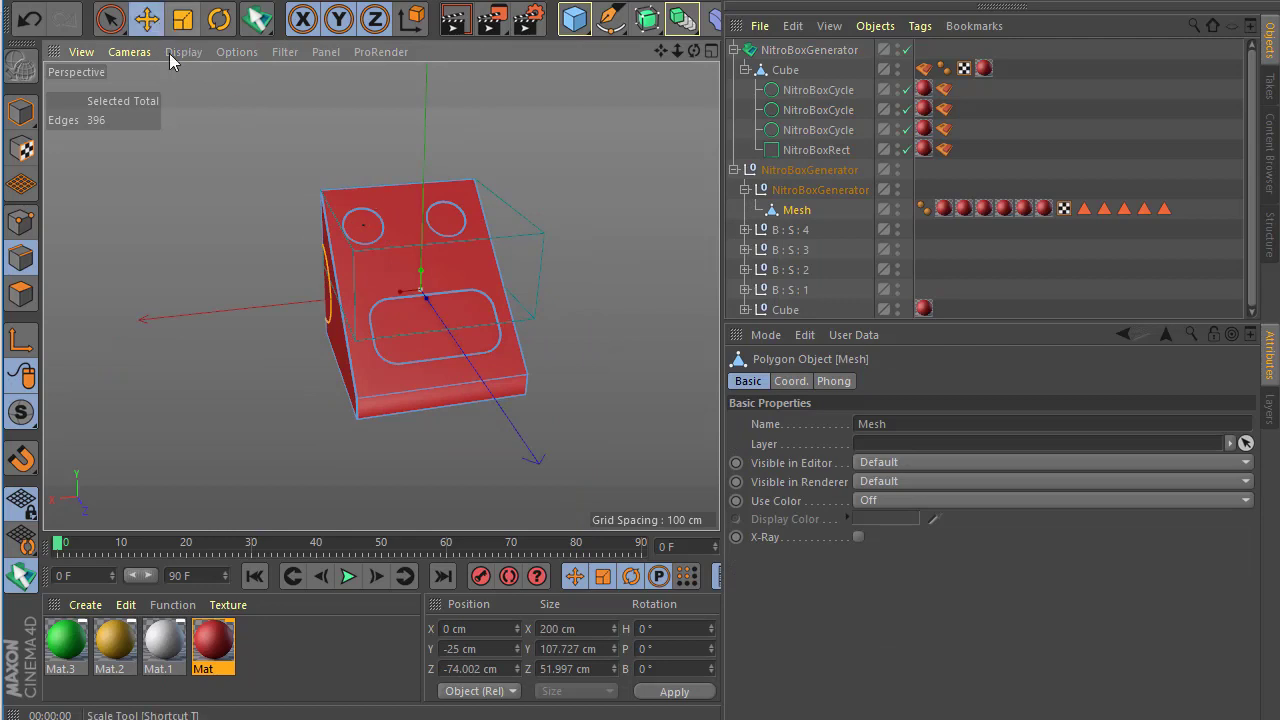
pyautogui.press('e')
pyautogui.hotkey('ctrl', 'z')
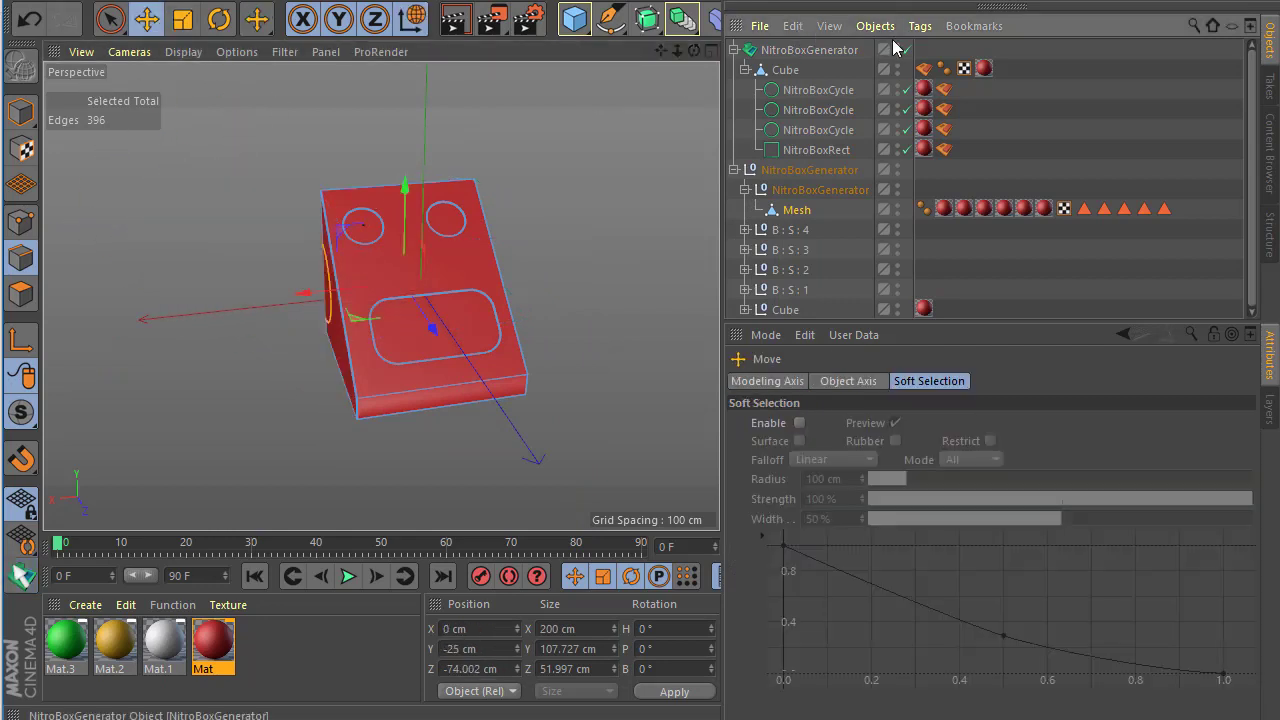
pyautogui.click(22, 112)
pyautogui.hotkey('ctrl', 'z')
pyautogui.hotkey('ctrl', 'z')
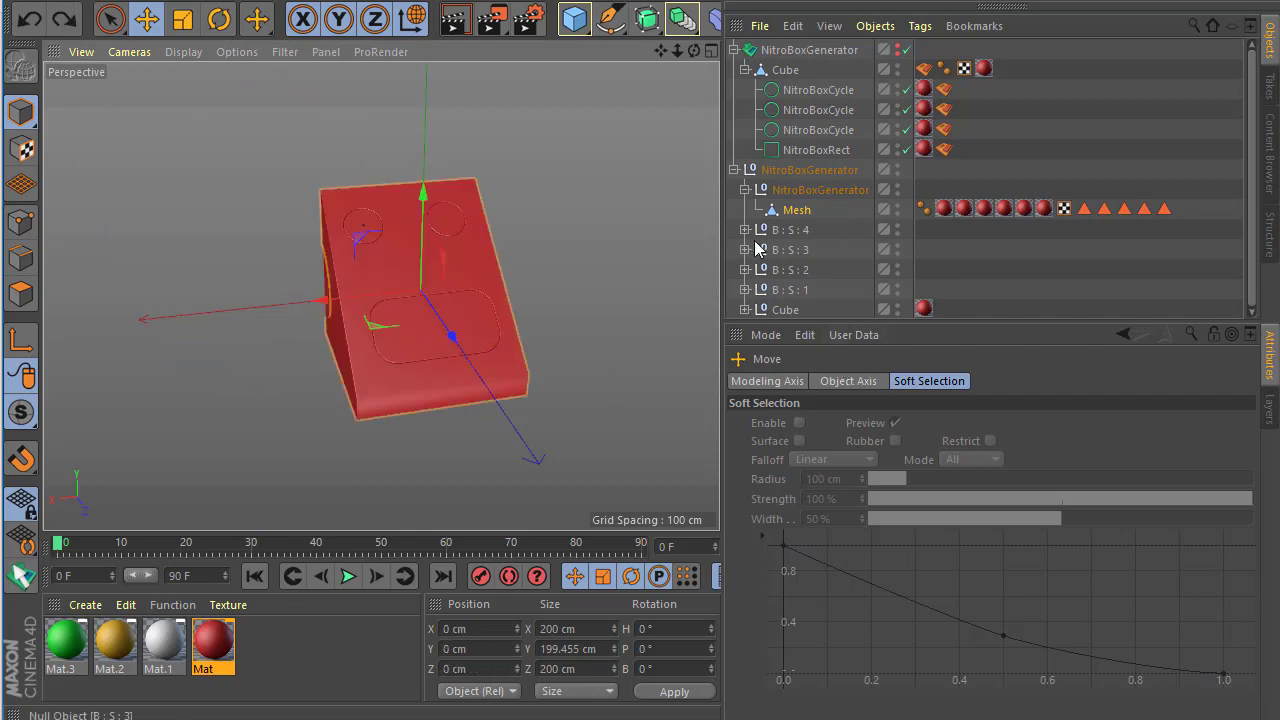
# Step: Pull the B:S:4 mesh piece out of the block, then try moving B:S:3's mesh and undo it
pyautogui.click(796, 250)
pyautogui.keyDown('alt'); pyautogui.moveTo(611, 256); pyautogui.dragTo(702, 132); pyautogui.keyUp('alt')
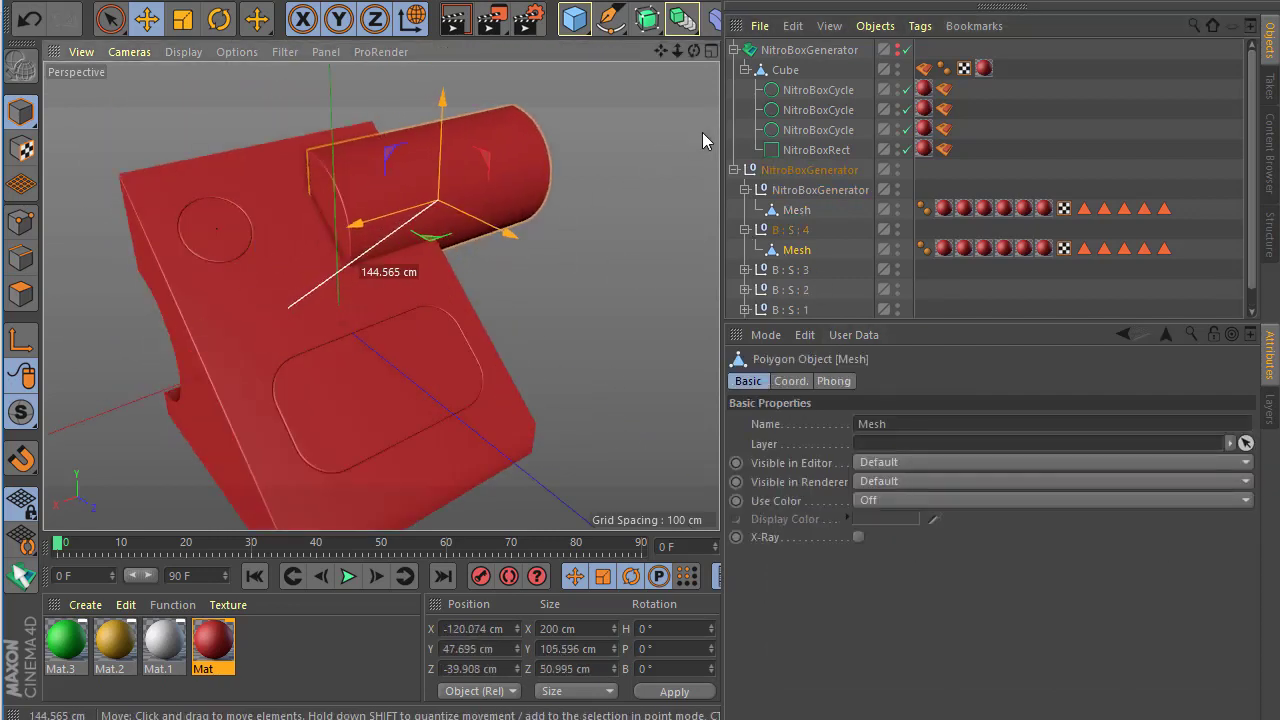
pyautogui.click(745, 270)
pyautogui.click(796, 290)
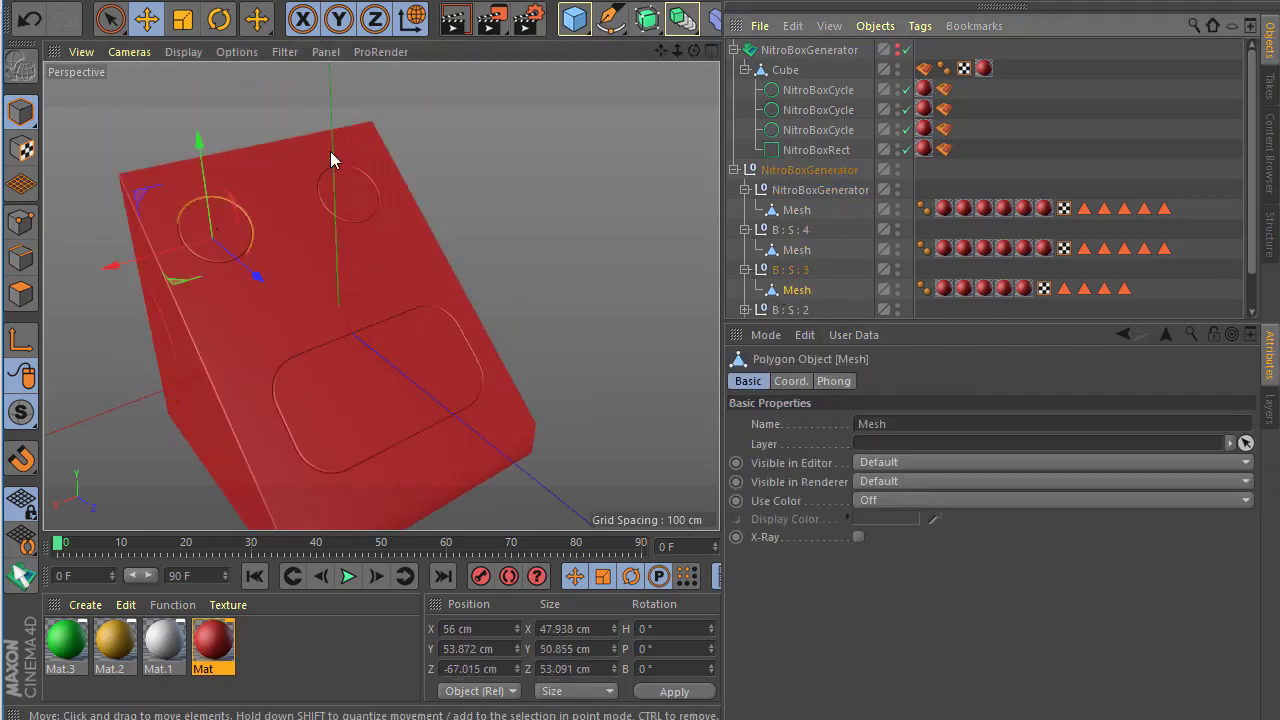
pyautogui.moveTo(208, 147); pyautogui.dragTo(214, 105)
pyautogui.hotkey('ctrl', 'z')
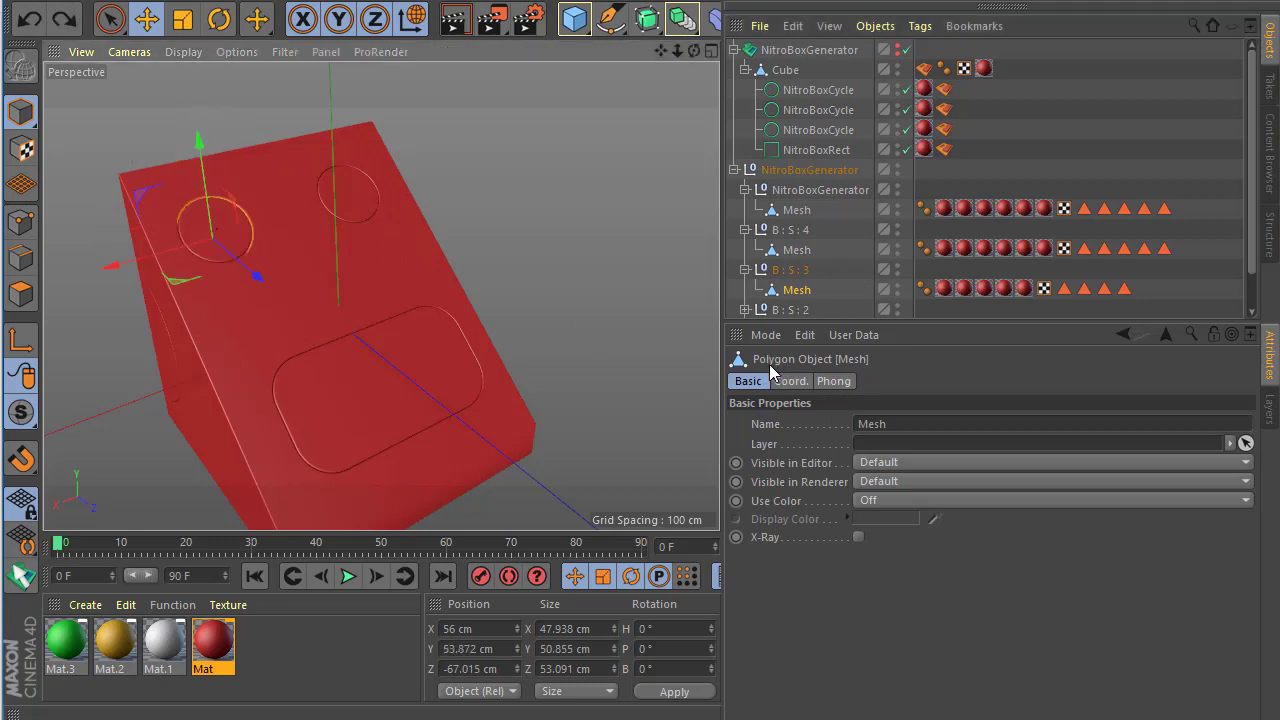
# Step: Zoom and orbit to view the block's top and the exposed round hole
pyautogui.scroll(-2, 737, 281)
pyautogui.scroll(-5, 440, 285)
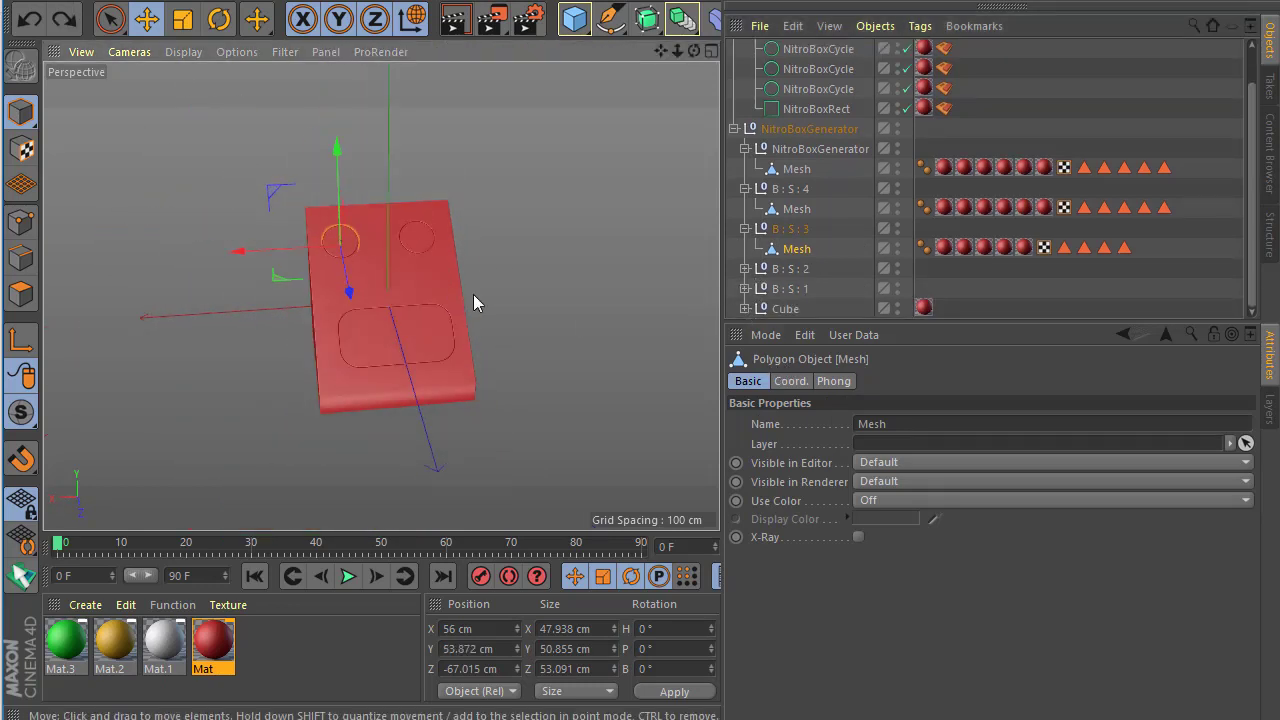
pyautogui.keyDown('alt'); pyautogui.moveTo(473, 294); pyautogui.dragTo(523, 316); pyautogui.keyUp('alt')
pyautogui.scroll(2, 414, 310)
pyautogui.scroll(3, 414, 310)
pyautogui.scroll(4, 327, 266)
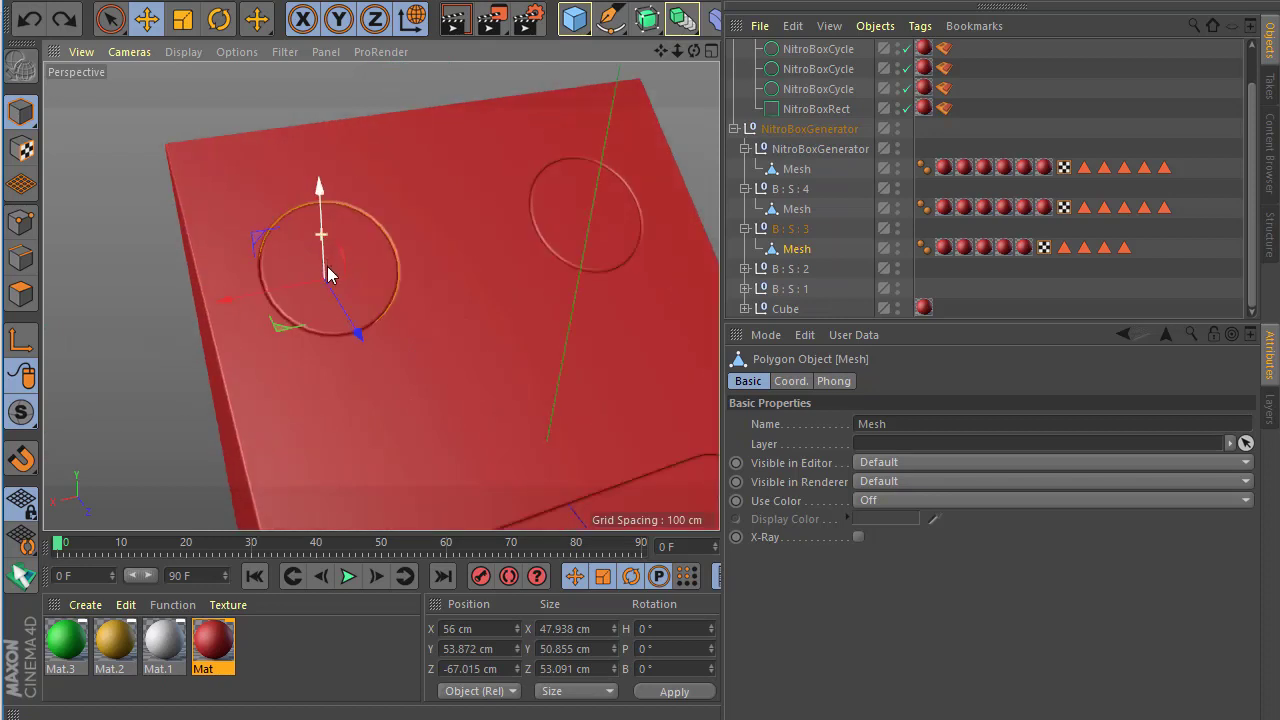
pyautogui.scroll(2, 295, 243)
# Step: Draw a 10-sided NitroBoxCycle hole, radius 12.006 cm, and move it onto the left recess rim
pyautogui.click(21, 576)
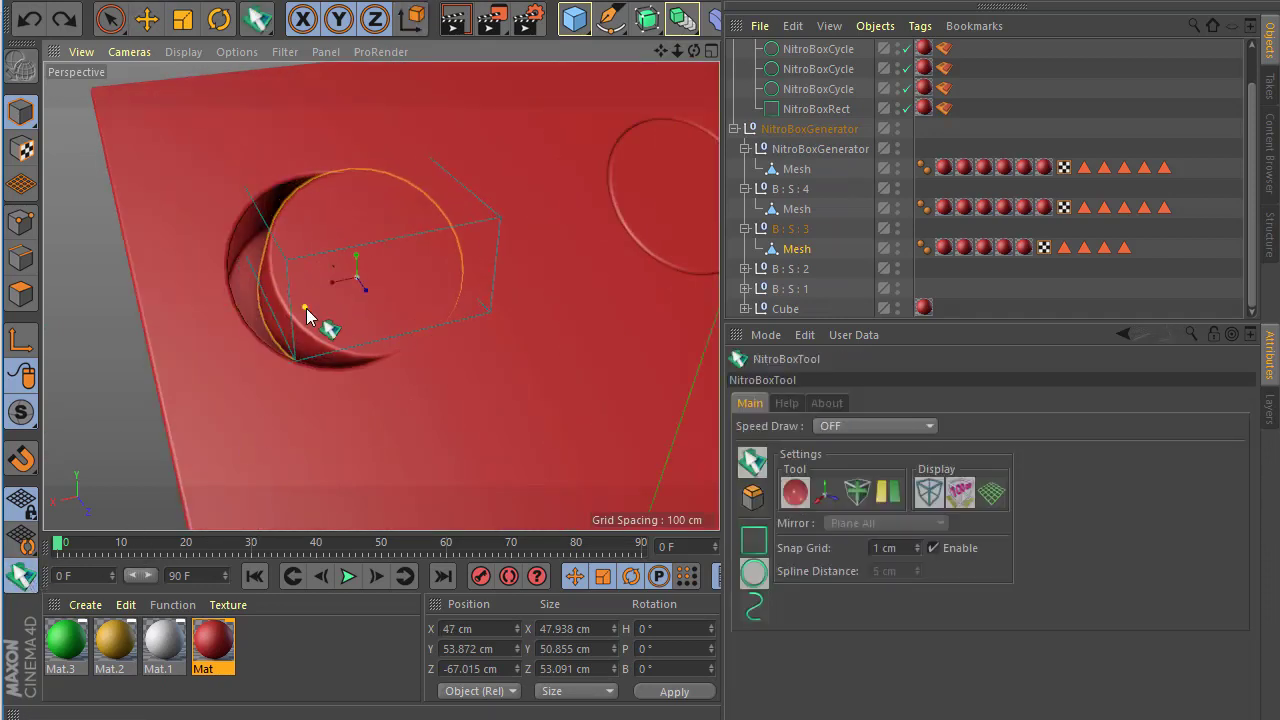
pyautogui.moveTo(305, 318)
pyautogui.mouseDown()
pyautogui.moveTo(348, 293)
pyautogui.moveTo(331, 338)
pyautogui.moveTo(333, 292)
pyautogui.mouseUp()
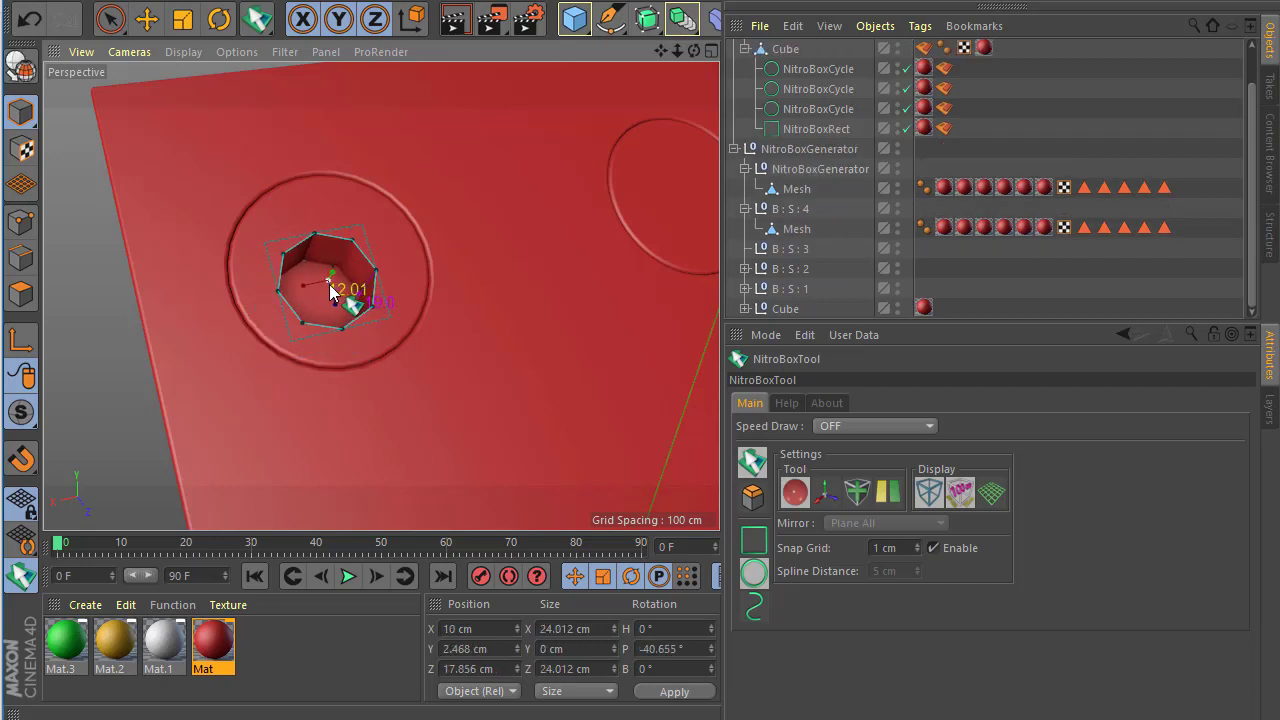
pyautogui.scroll(1, 330, 291)
pyautogui.scroll(1, 334, 292)
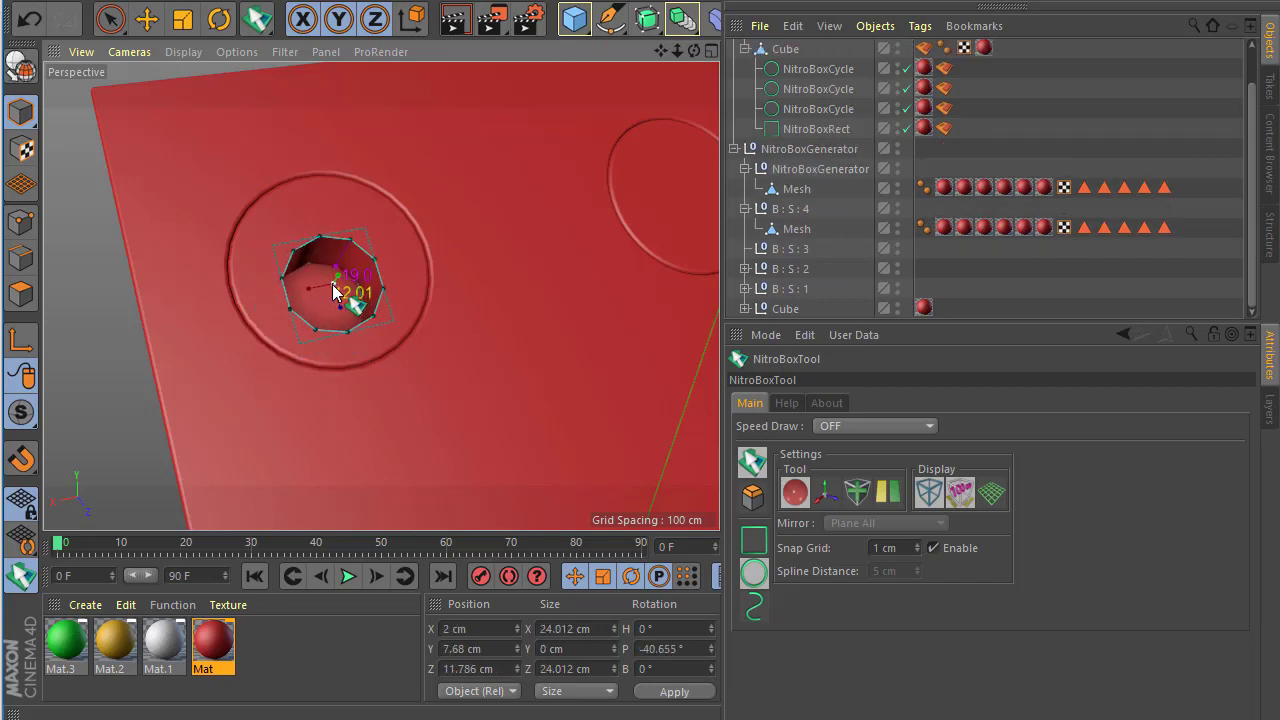
pyautogui.moveTo(331, 291); pyautogui.dragTo(332, 269)
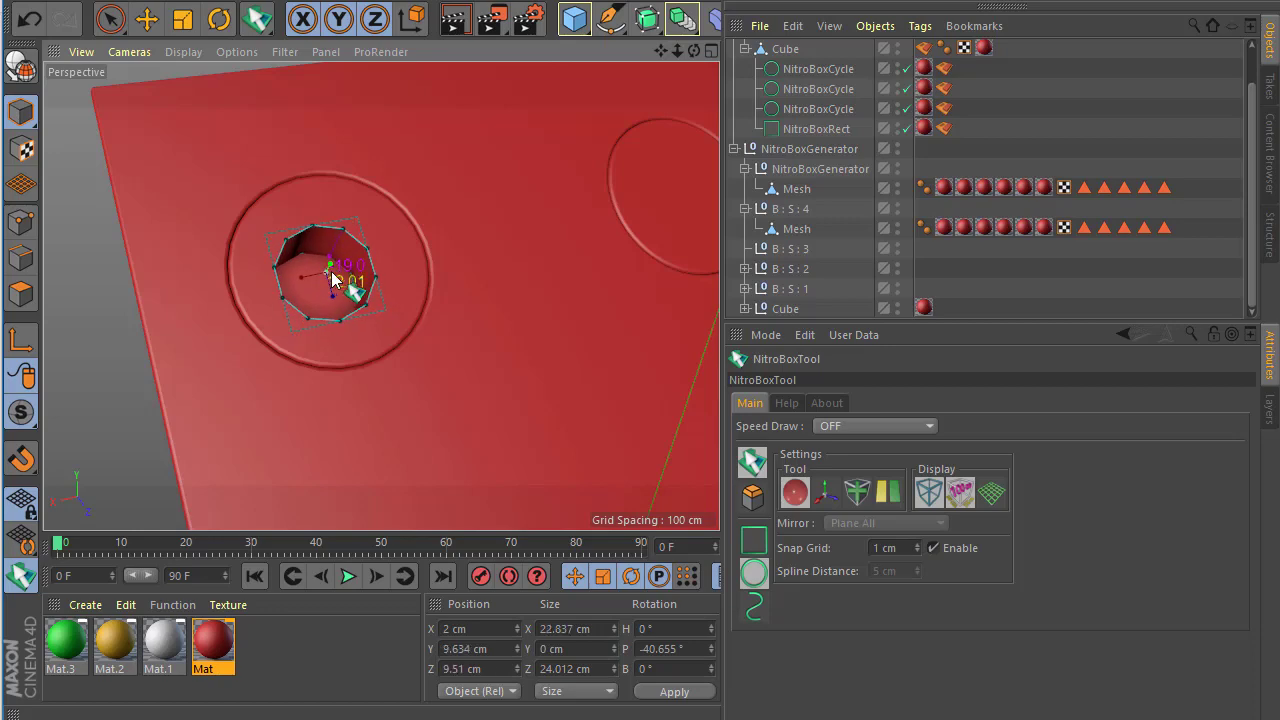
pyautogui.moveTo(392, 270)
pyautogui.keyDown('alt'); pyautogui.mouseDown()
pyautogui.moveTo(266, 382)
pyautogui.moveTo(318, 303)
pyautogui.moveTo(289, 266)
pyautogui.moveTo(235, 238)
pyautogui.mouseUp(); pyautogui.keyUp('alt')
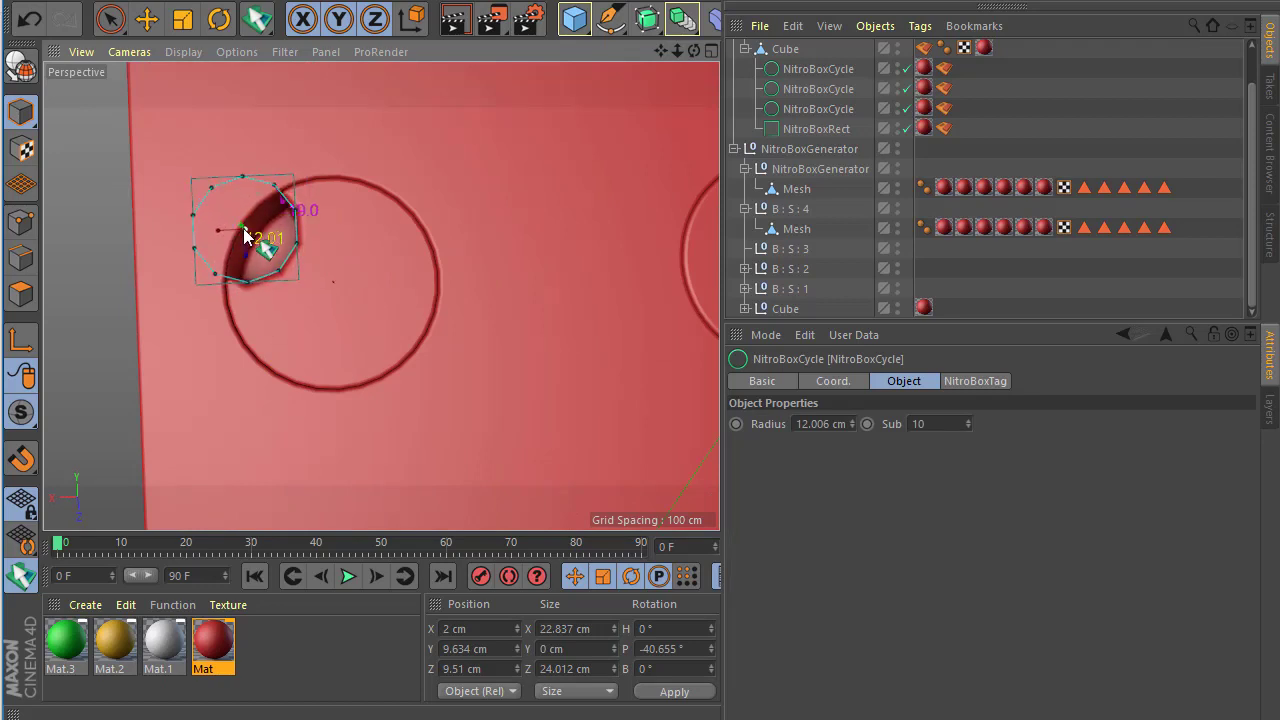
# Step: Set the top generator's Mirror Mode Enable to Tags Apply and try Plane All, then Plane Z
pyautogui.scroll(2, 773, 128)
pyautogui.click(790, 55)
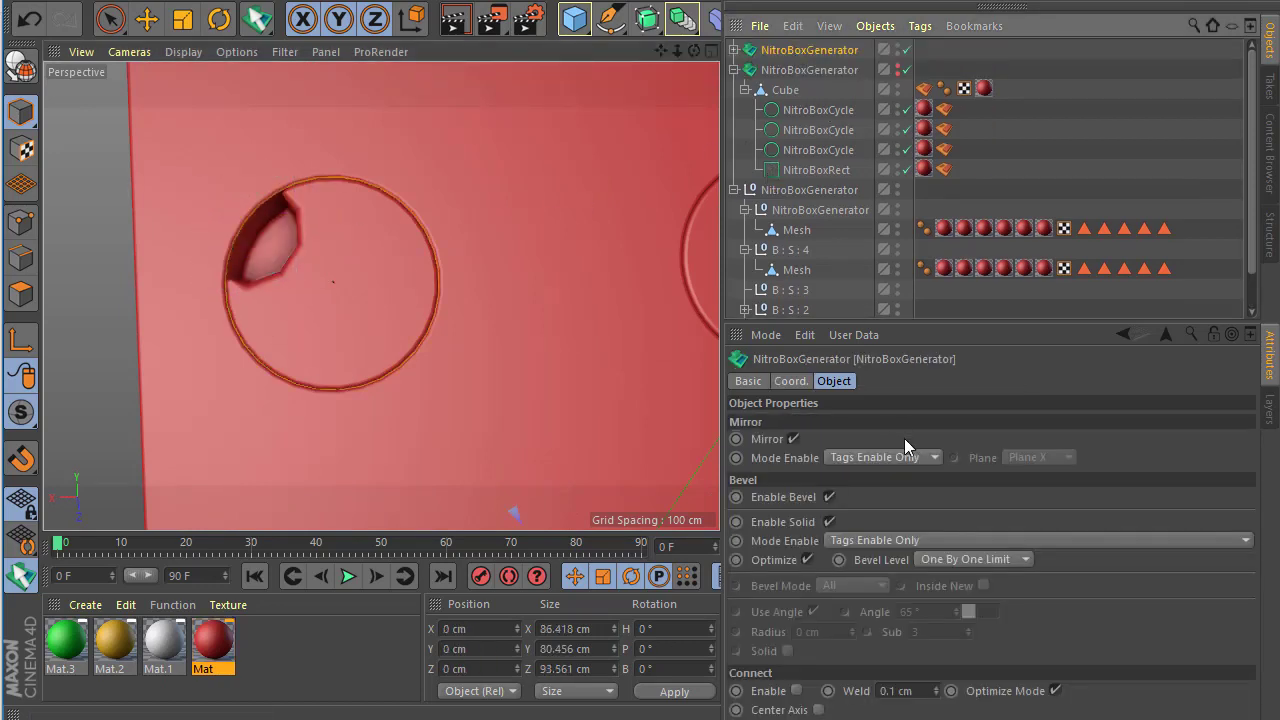
pyautogui.click(845, 461)
pyautogui.click(855, 495)
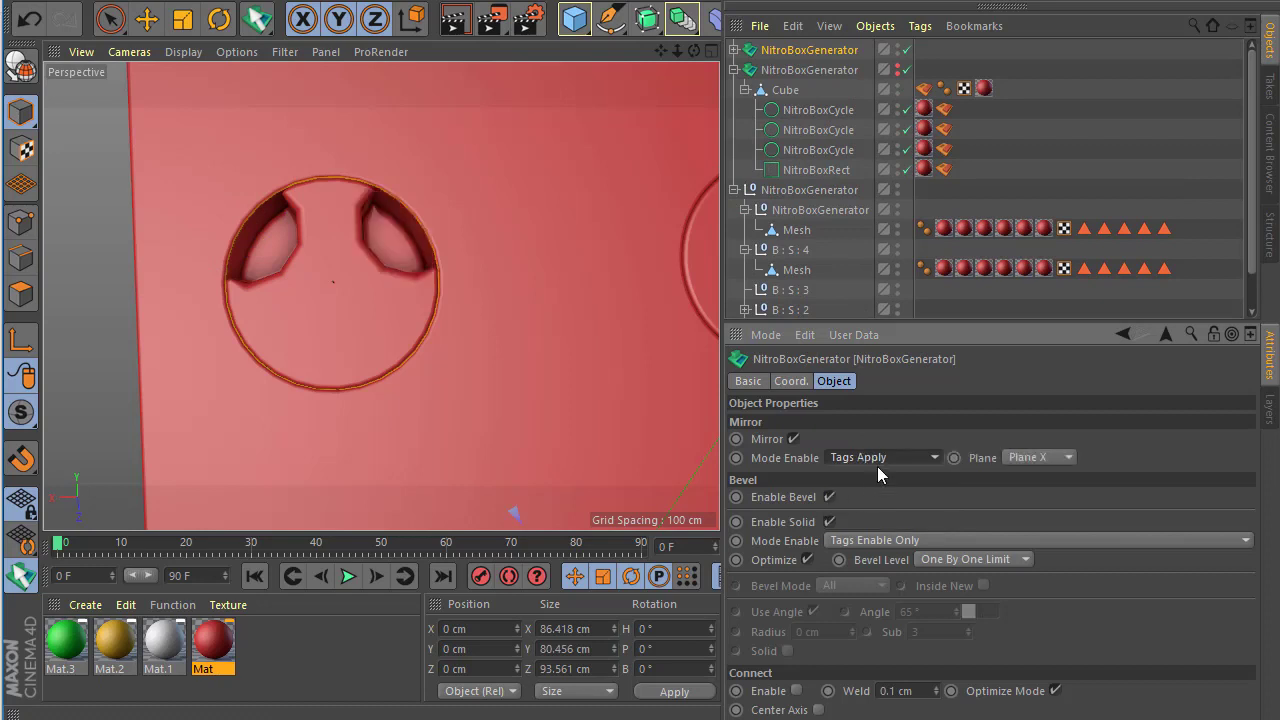
pyautogui.click(1006, 456)
pyautogui.click(1030, 536)
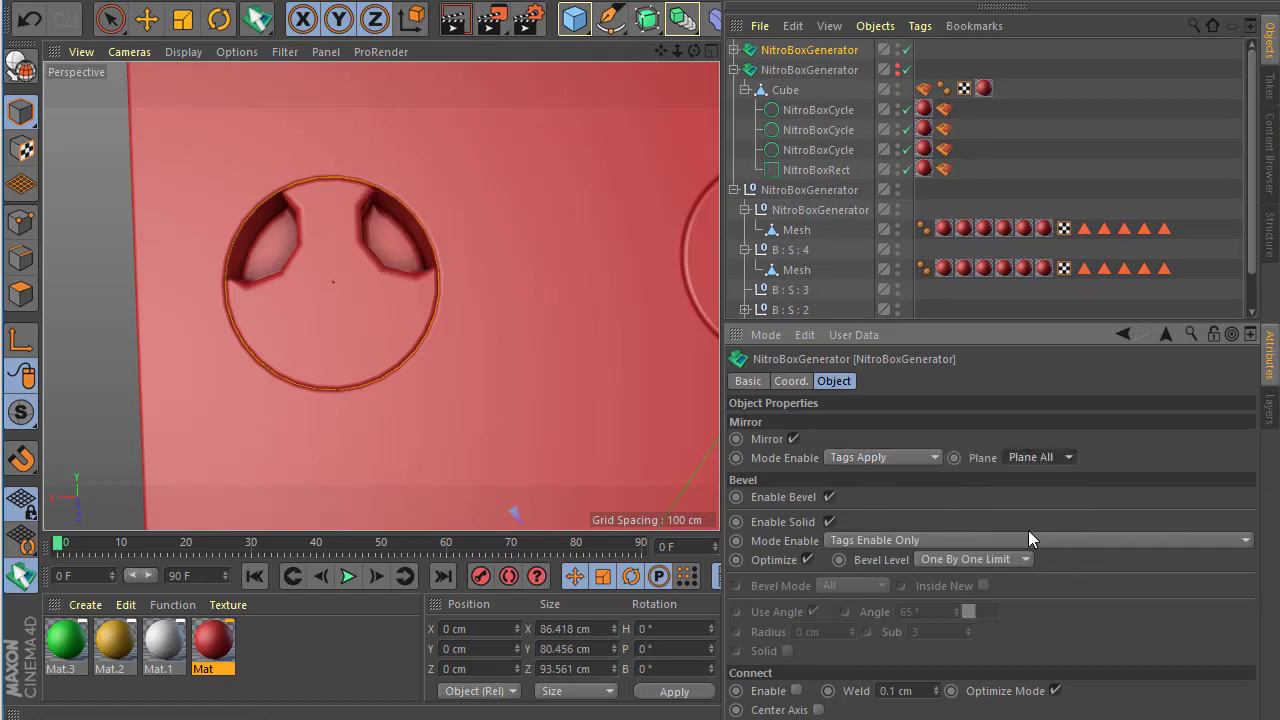
pyautogui.click(1032, 457)
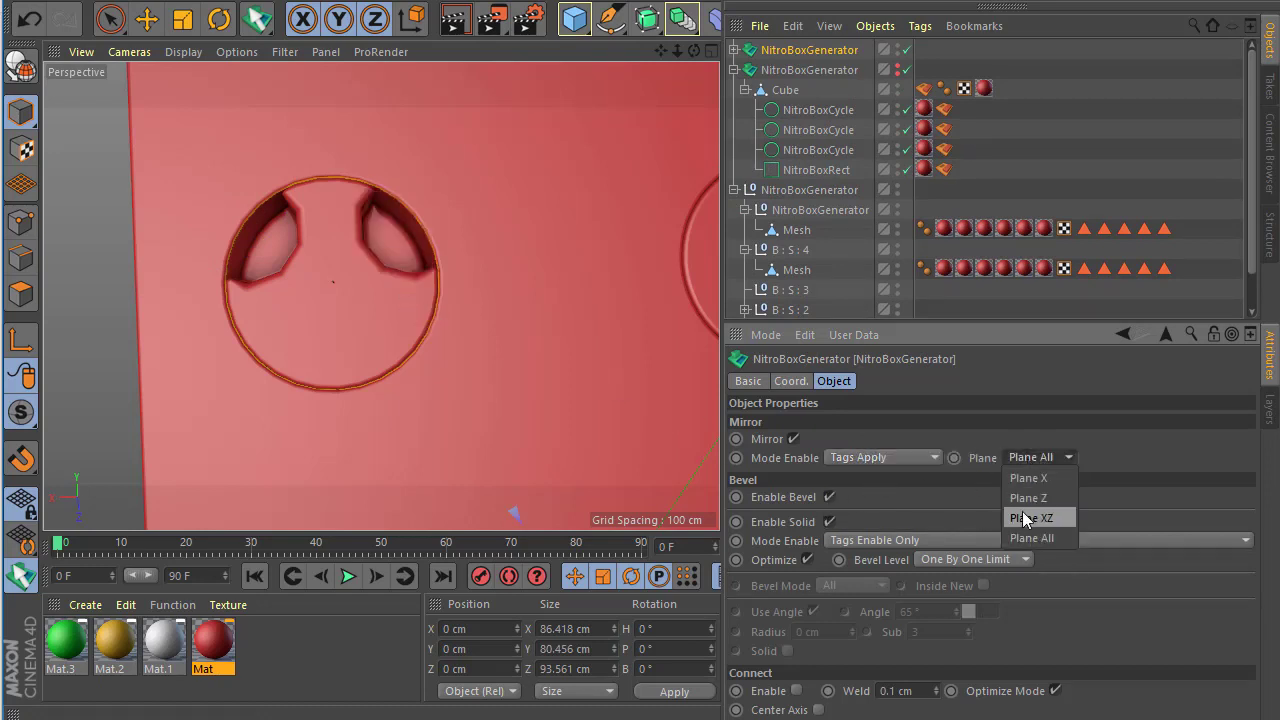
pyautogui.click(1020, 494)
# Step: Add another circular cutter under the Mesh and place it on the recess rim
pyautogui.scroll(-3, 561, 376)
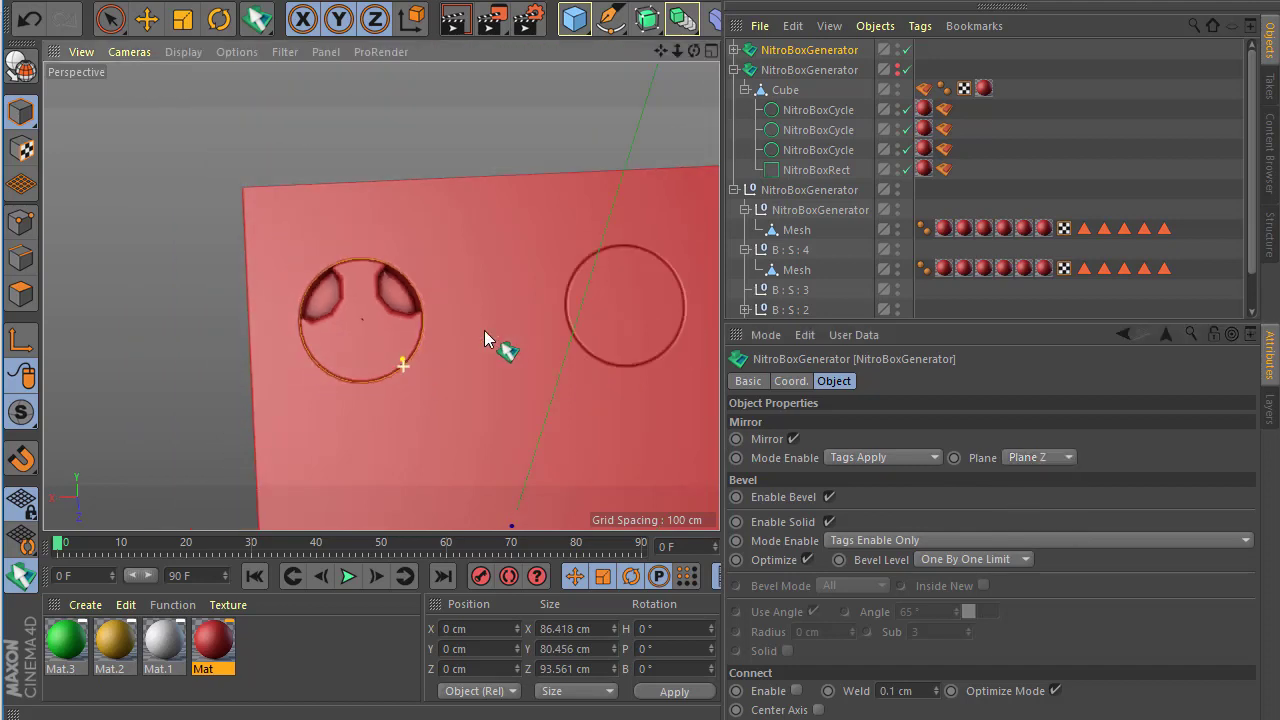
pyautogui.click(735, 50)
pyautogui.click(357, 323)
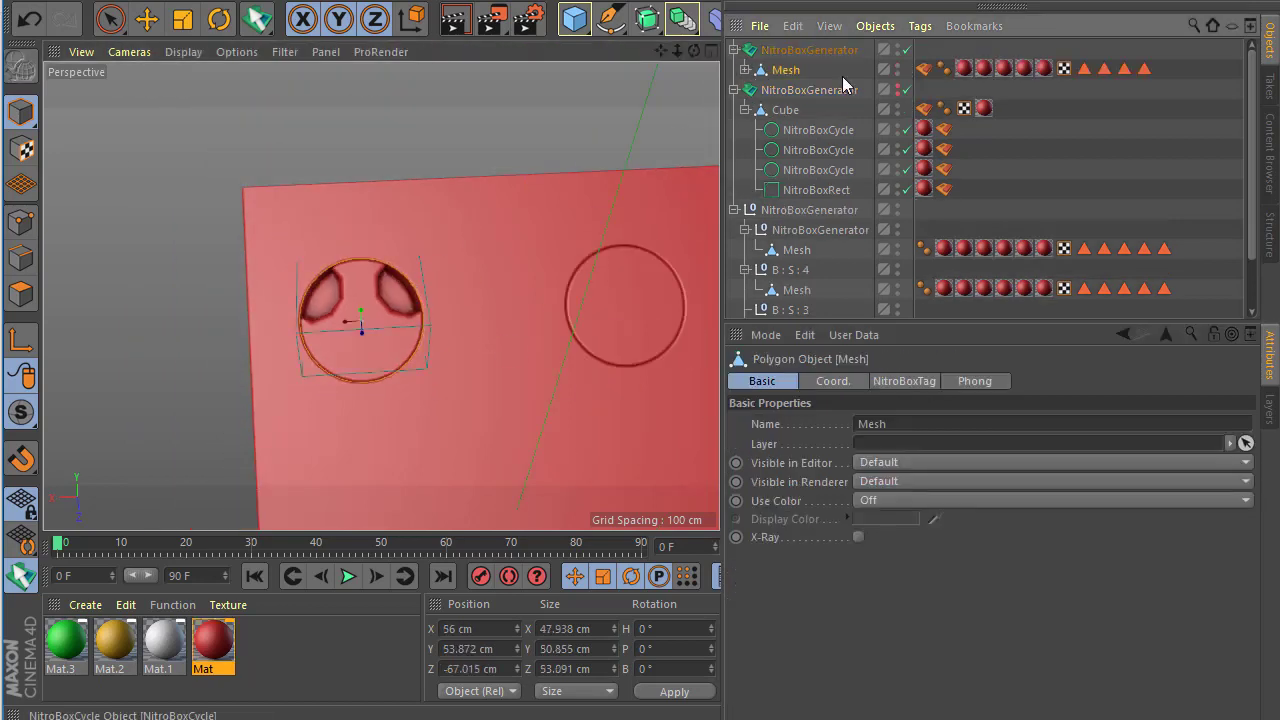
pyautogui.click(362, 300)
pyautogui.scroll(2, 321, 287)
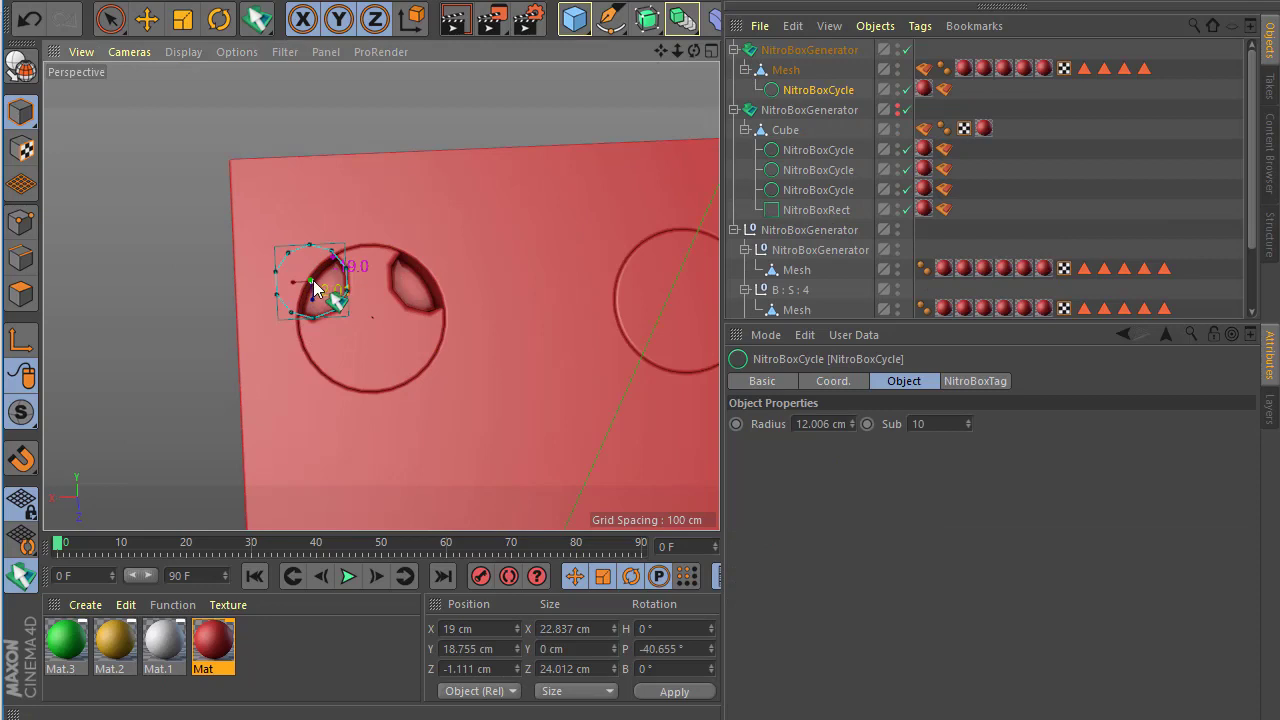
pyautogui.moveTo(313, 287); pyautogui.dragTo(307, 276)
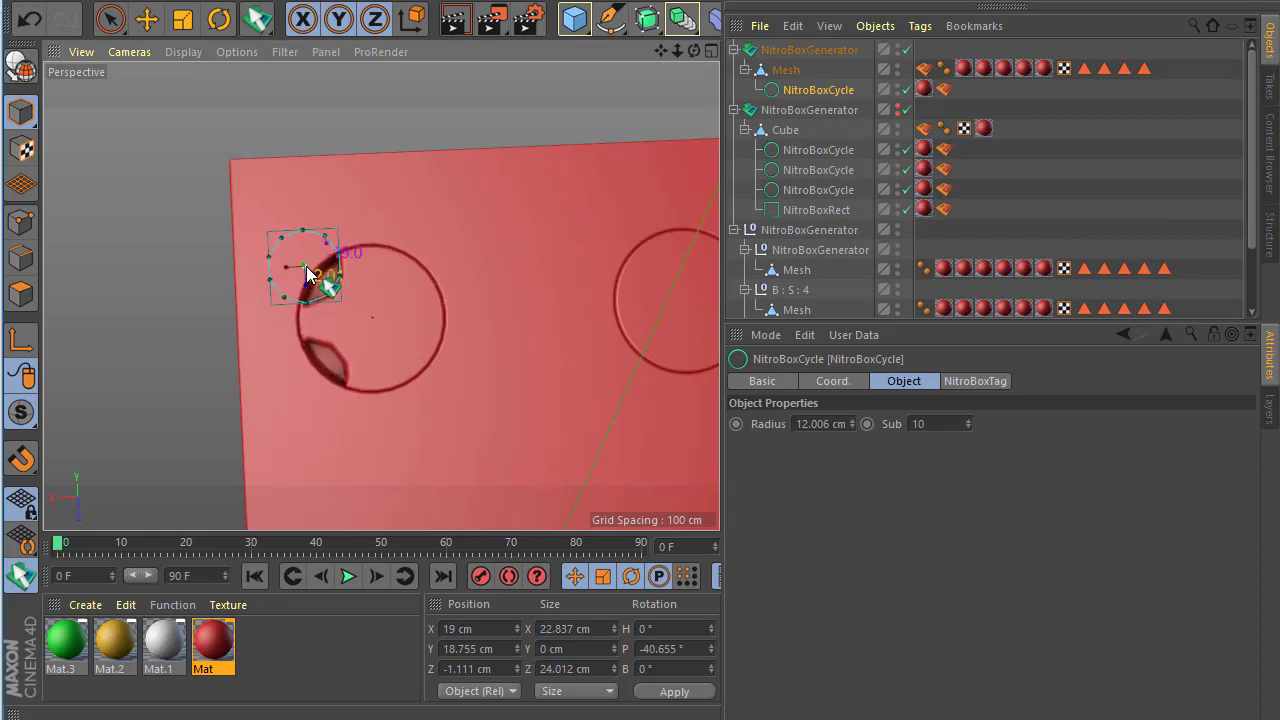
# Step: Mirror the cutters across all planes, then slide and rotate the new cutter along the rim
pyautogui.click(792, 54)
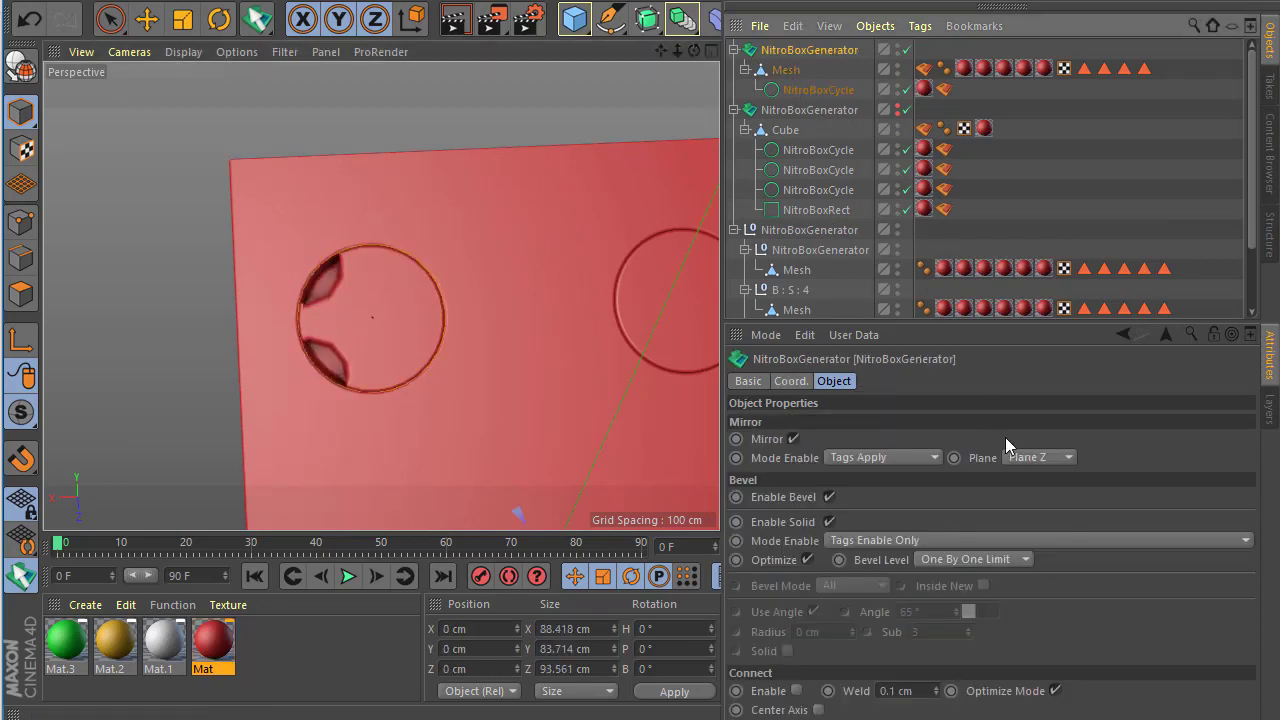
pyautogui.click(1030, 457)
pyautogui.click(1033, 538)
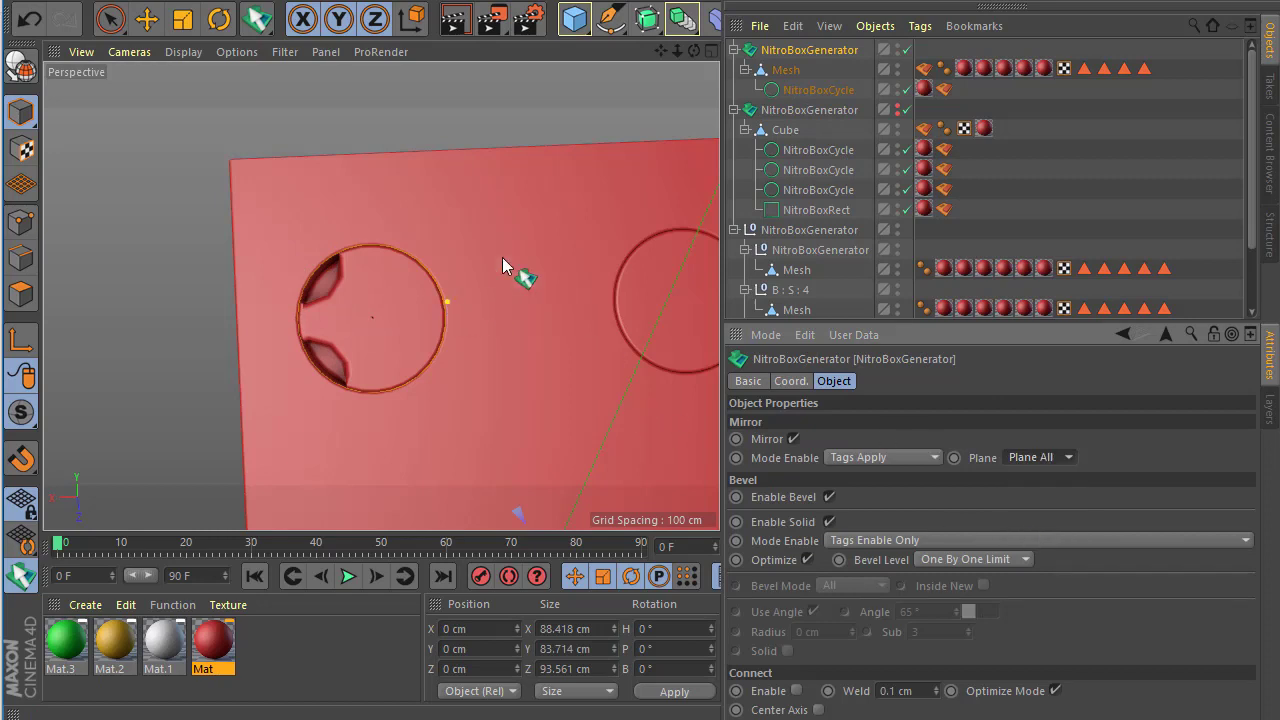
pyautogui.click(818, 89)
pyautogui.scroll(2, 400, 314)
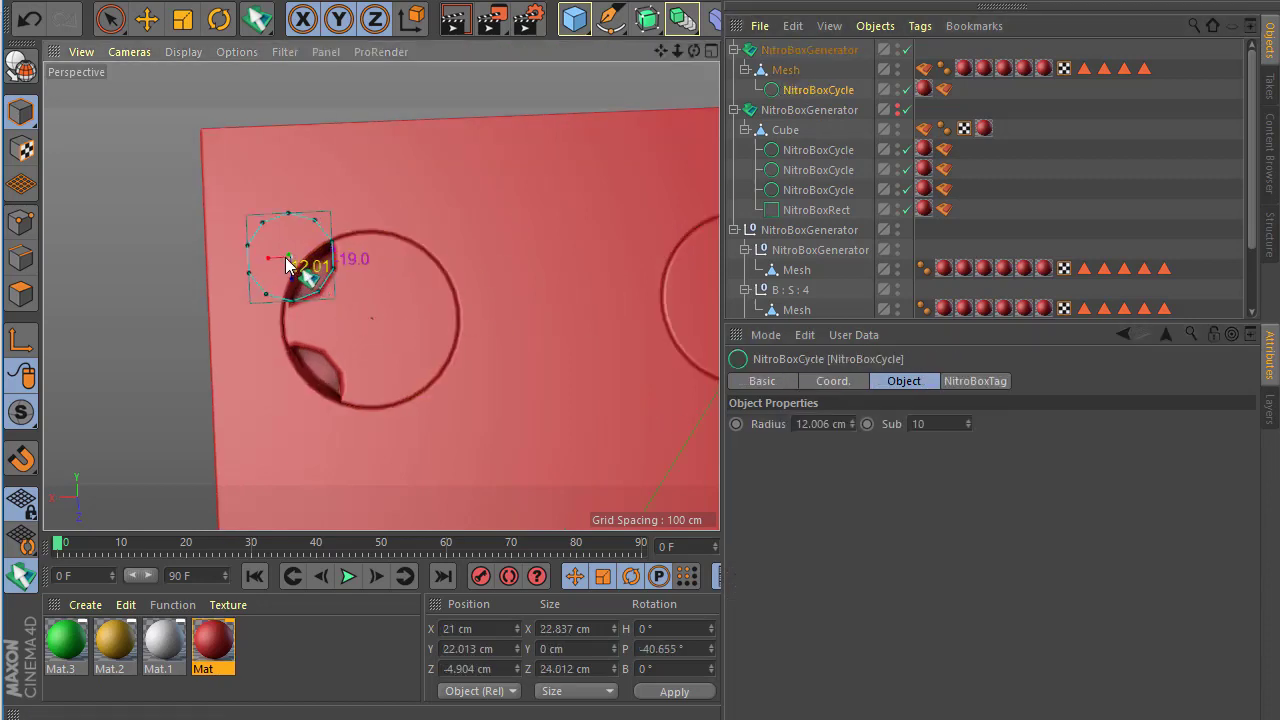
pyautogui.moveTo(293, 265); pyautogui.dragTo(316, 265)
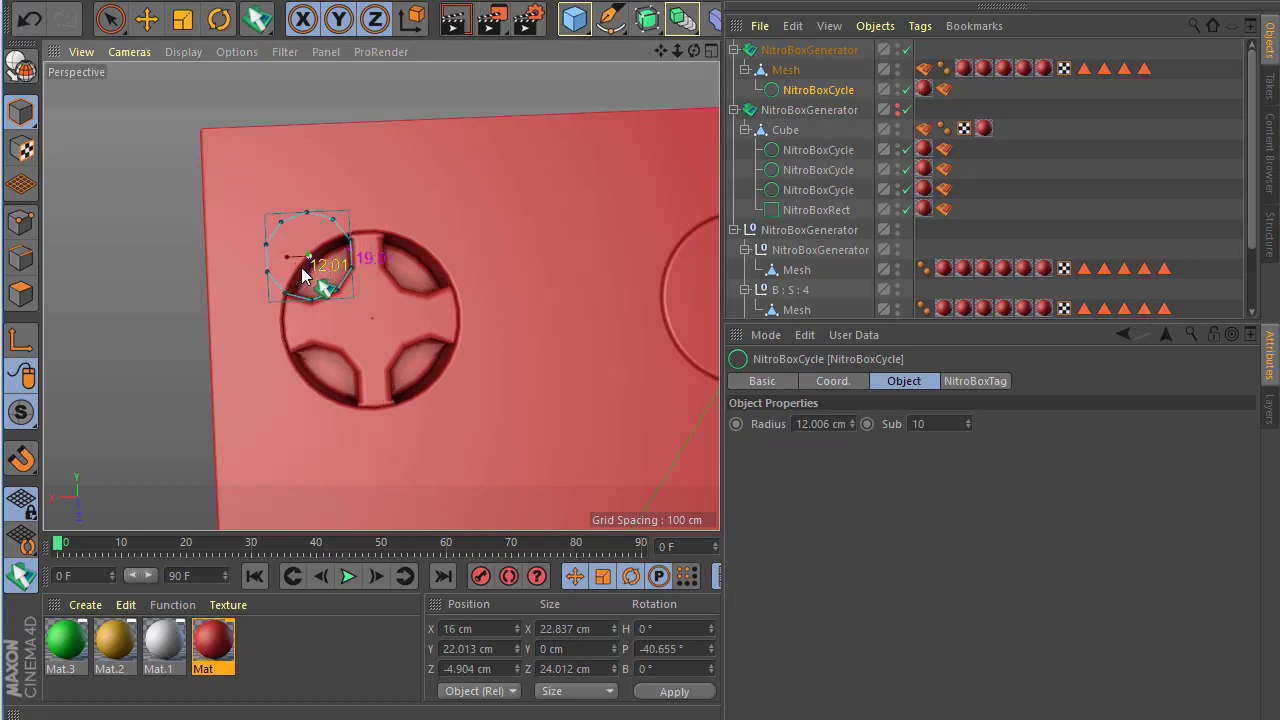
pyautogui.scroll(2, 313, 262)
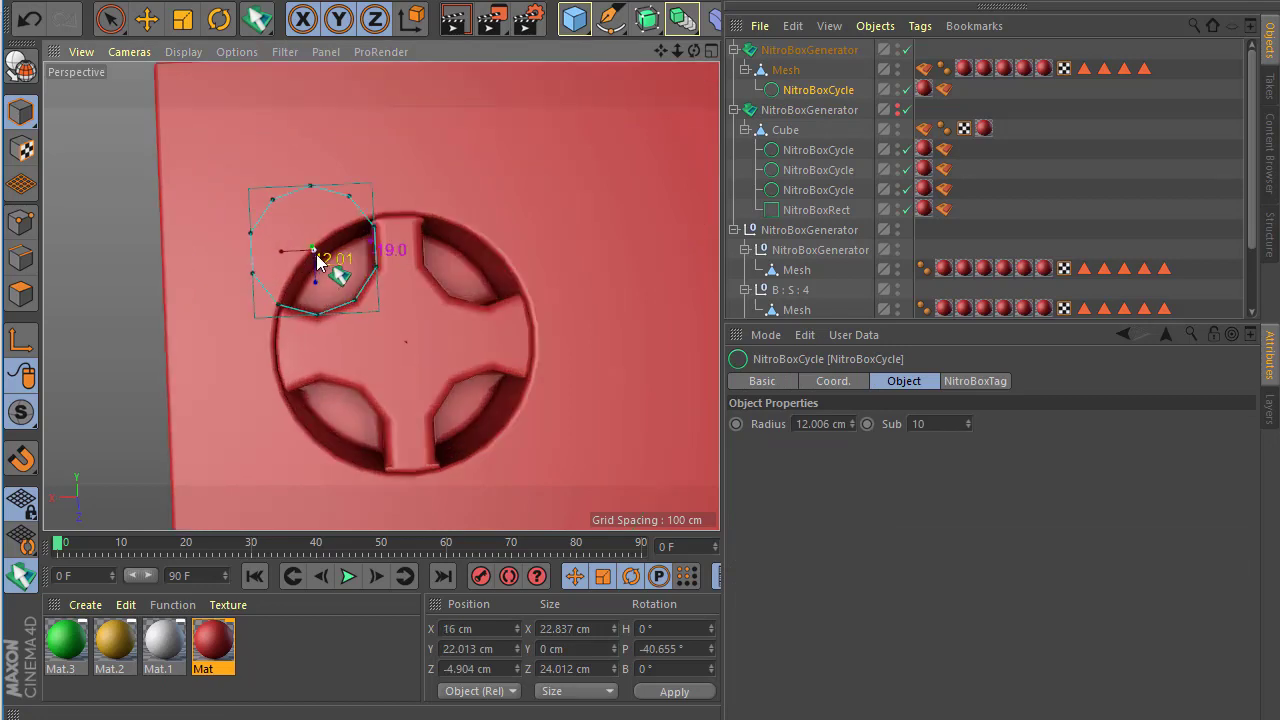
pyautogui.moveTo(317, 262); pyautogui.dragTo(334, 262)
# Step: Render a quick preview and orbit around the block to inspect the four cross-pattern notches
pyautogui.scroll(-5, 360, 301)
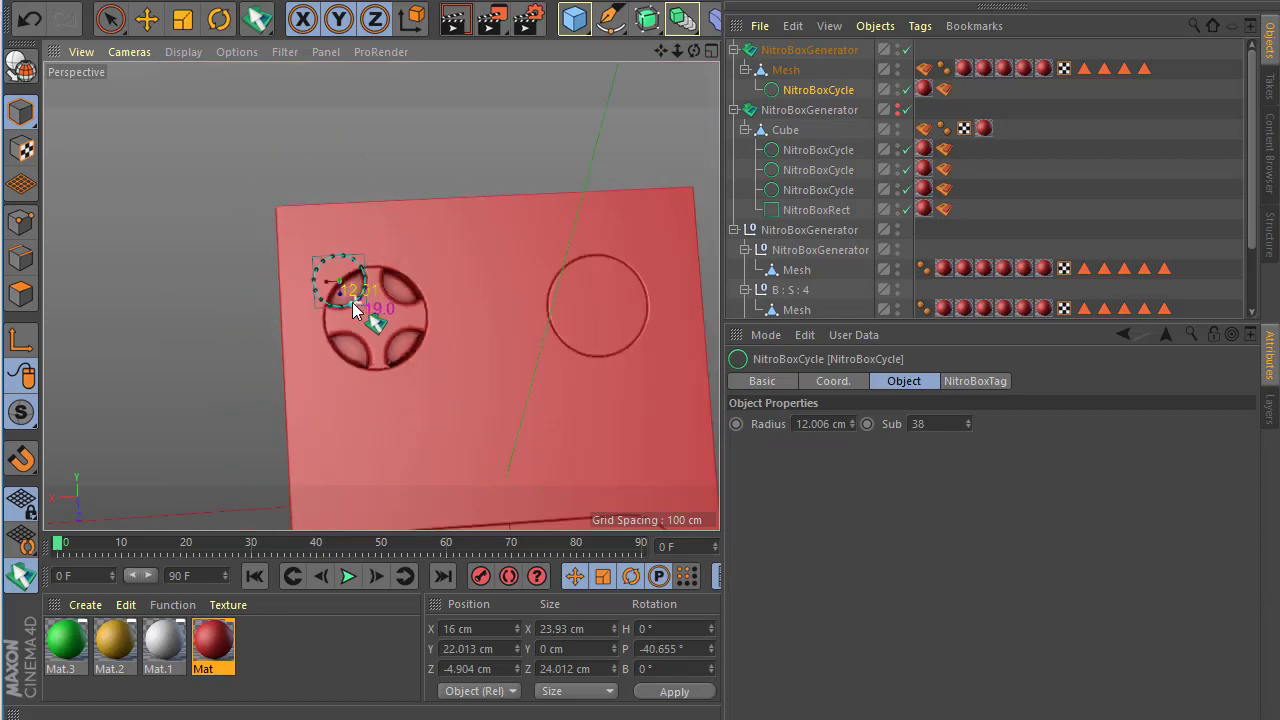
pyautogui.moveTo(360, 300)
pyautogui.keyDown('alt'); pyautogui.mouseDown()
pyautogui.moveTo(401, 374)
pyautogui.moveTo(371, 400)
pyautogui.moveTo(359, 298)
pyautogui.moveTo(357, 318)
pyautogui.moveTo(387, 268)
pyautogui.moveTo(386, 283)
pyautogui.mouseUp(); pyautogui.keyUp('alt')
pyautogui.click(454, 19)
pyautogui.click(366, 212)
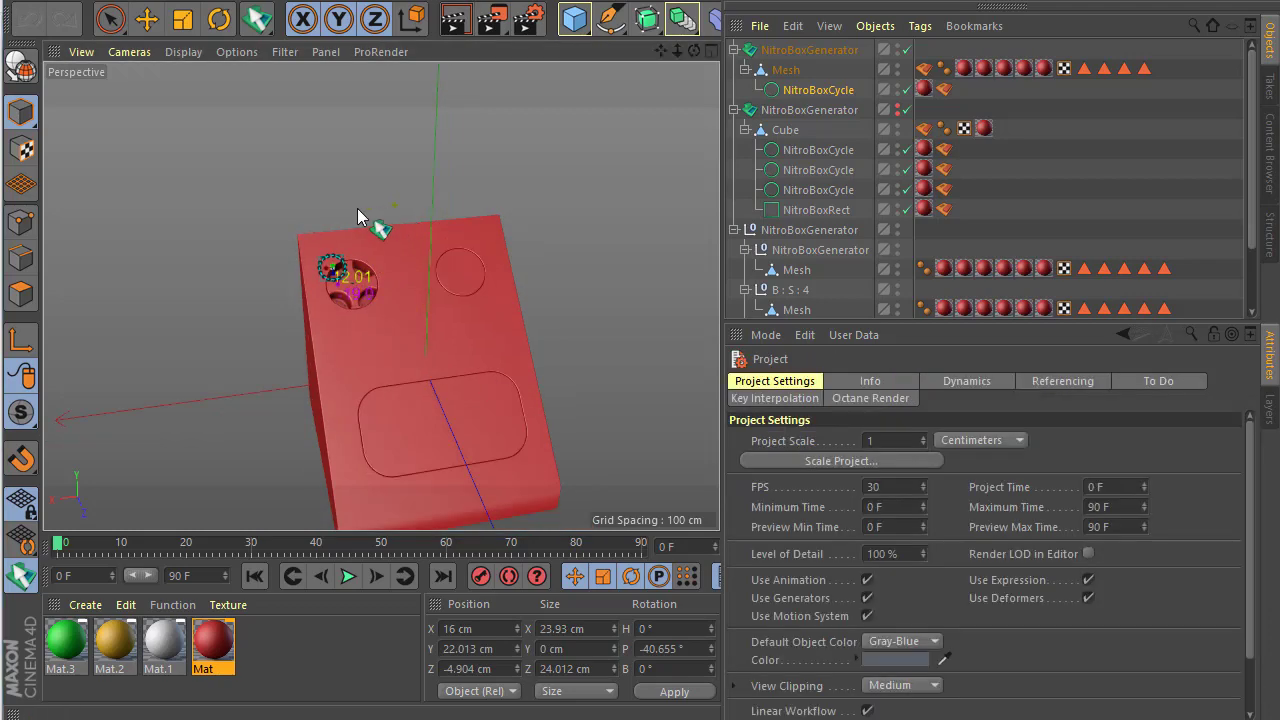
pyautogui.moveTo(366, 212)
pyautogui.keyDown('alt'); pyautogui.mouseDown()
pyautogui.moveTo(586, 112)
pyautogui.moveTo(567, 229)
pyautogui.moveTo(405, 203)
pyautogui.moveTo(338, 238)
pyautogui.moveTo(365, 308)
pyautogui.moveTo(421, 318)
pyautogui.mouseUp(); pyautogui.keyUp('alt')
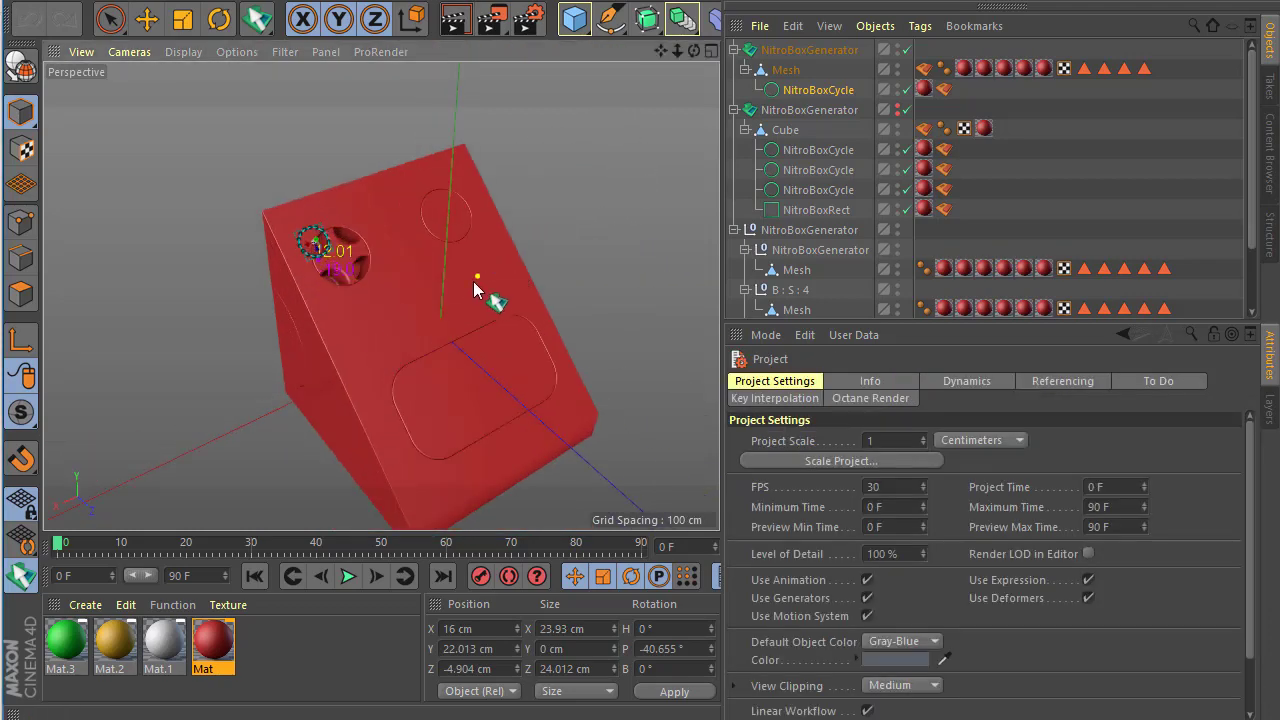
pyautogui.moveTo(477, 286)
pyautogui.keyDown('alt'); pyautogui.mouseDown()
pyautogui.moveTo(494, 266)
pyautogui.moveTo(406, 293)
pyautogui.mouseUp(); pyautogui.keyUp('alt')
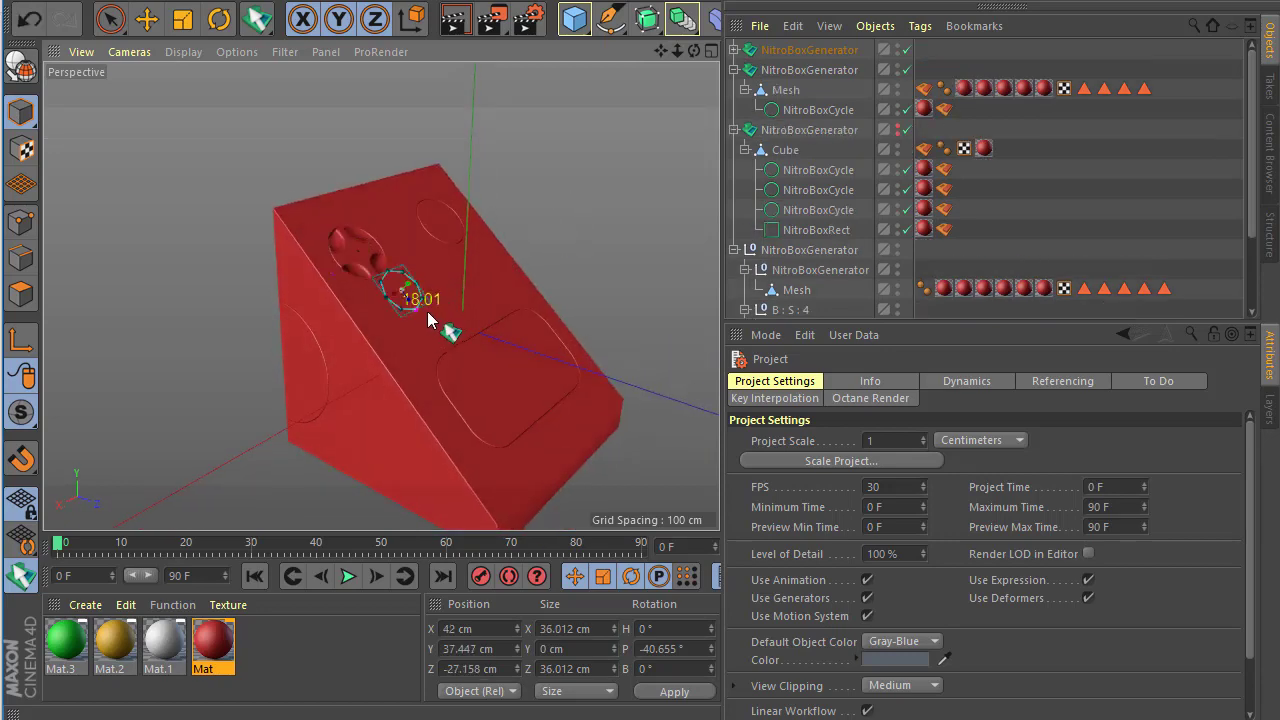
pyautogui.press('o')
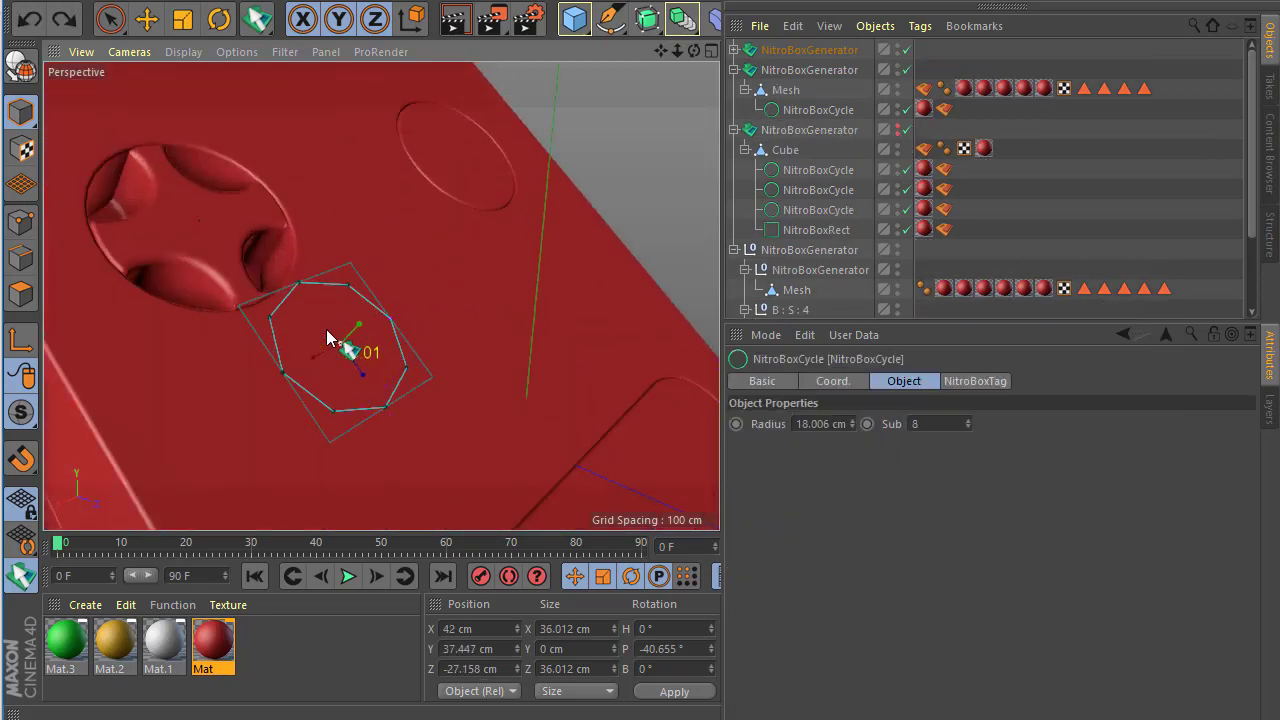
pyautogui.scroll(-5, 318, 305)
pyautogui.keyDown('alt'); pyautogui.moveTo(318, 305); pyautogui.dragTo(477, 273); pyautogui.keyUp('alt')
# Step: Delete the entire first model and activate NitroBoxTool in the empty scene
pyautogui.click(809, 50)
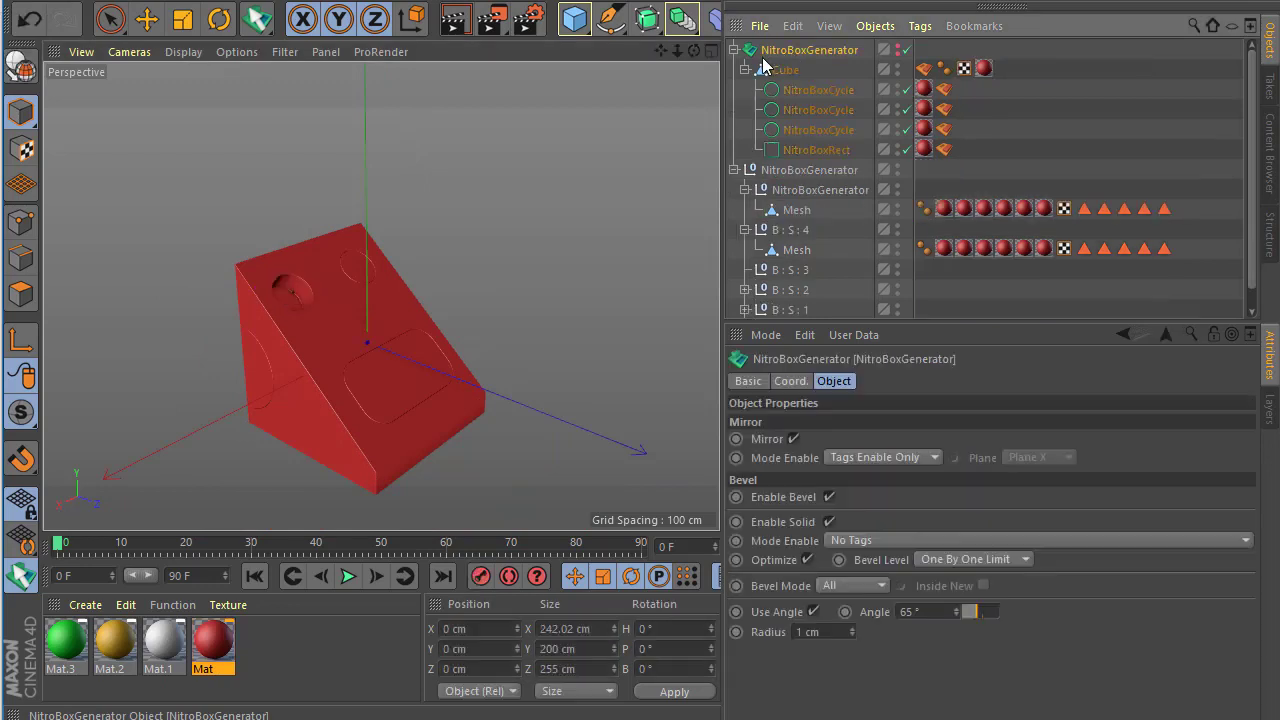
pyautogui.press('Delete')
pyautogui.click(21, 575)
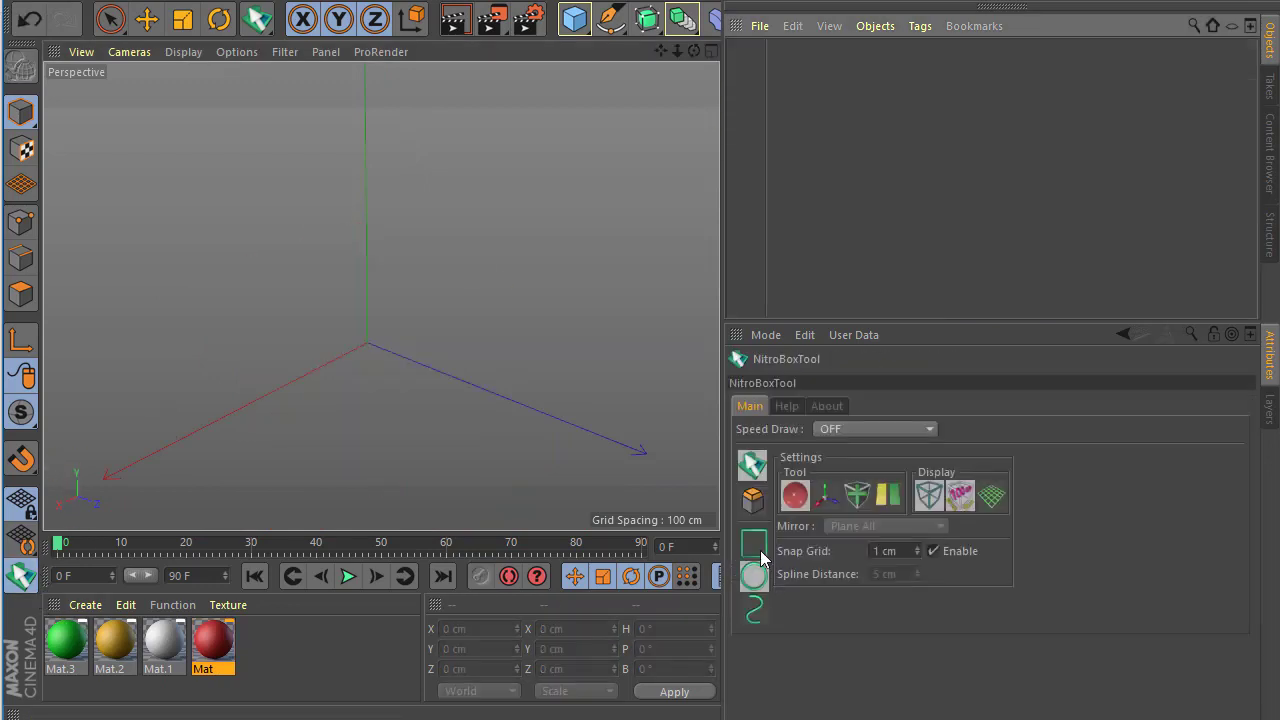
pyautogui.moveTo(430, 402)
pyautogui.keyDown('alt'); pyautogui.mouseDown()
pyautogui.moveTo(252, 320)
pyautogui.moveTo(290, 370)
pyautogui.mouseUp(); pyautogui.keyUp('alt')
pyautogui.scroll(-3, 291, 364)
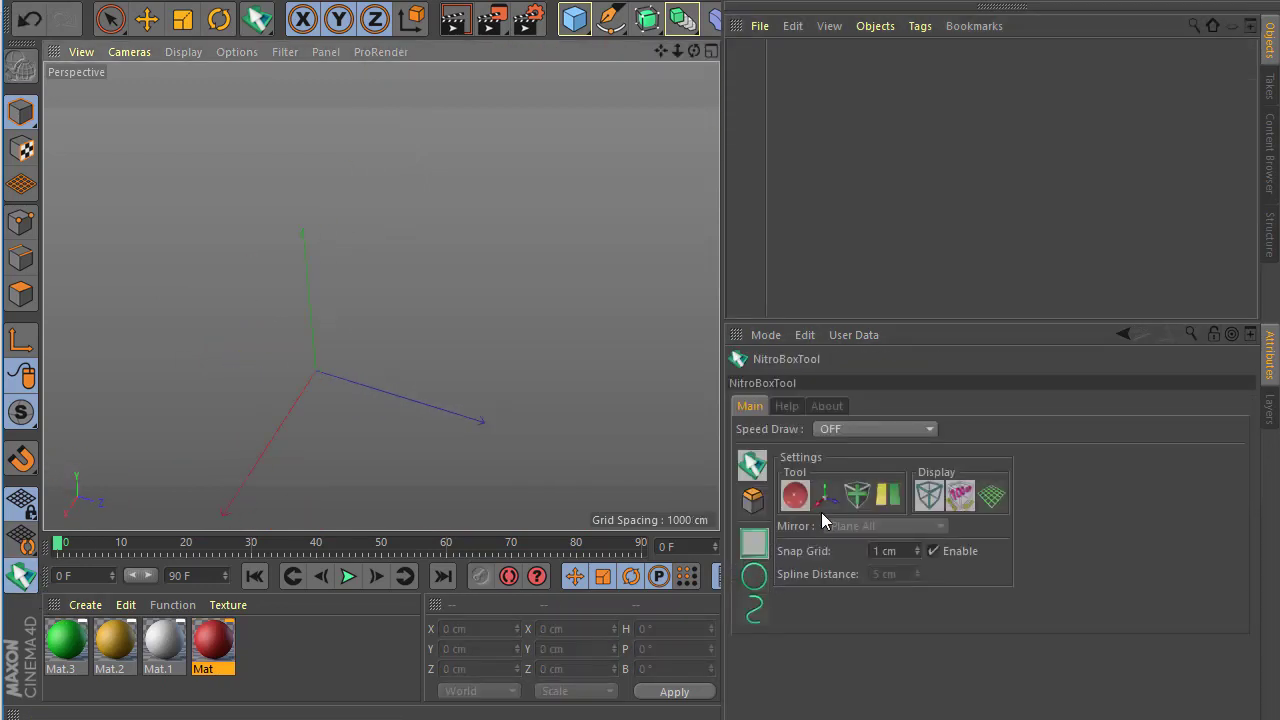
# Step: Keep Mirror at Plane All, set Snap Grid to 1 cm, and drag out a new box base
pyautogui.click(884, 527)
pyautogui.click(350, 366)
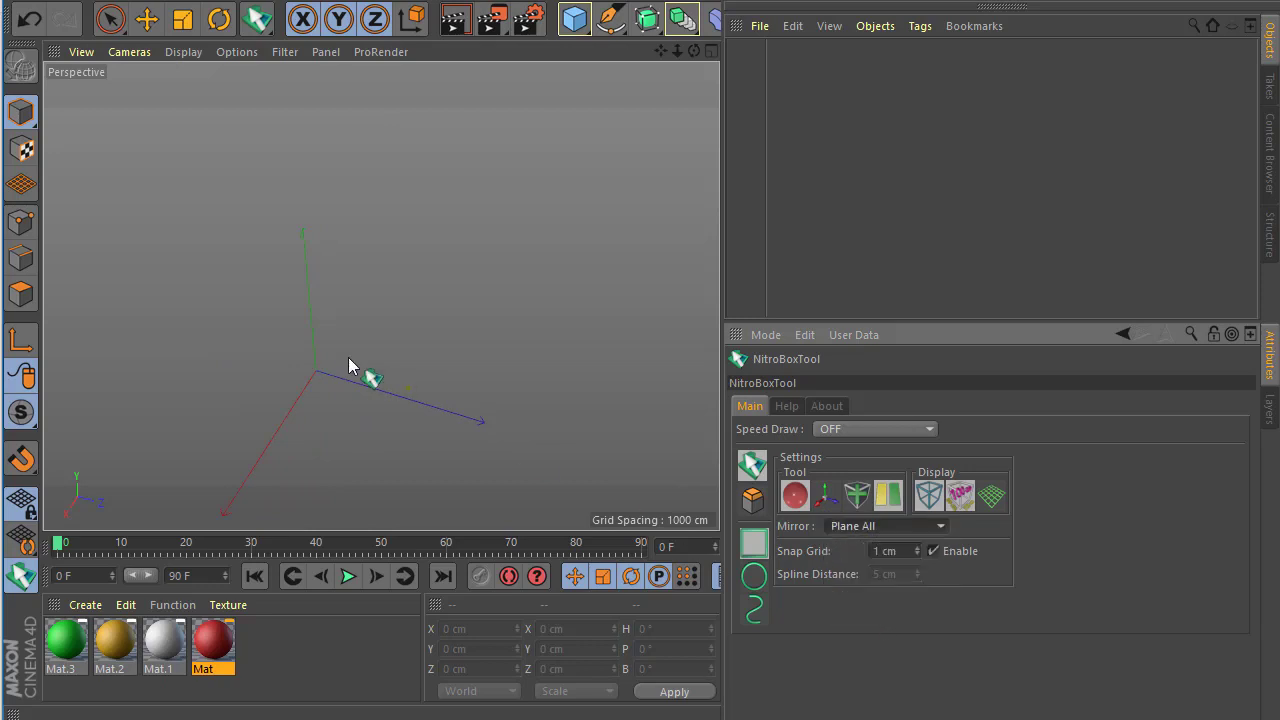
pyautogui.doubleClick(897, 549)
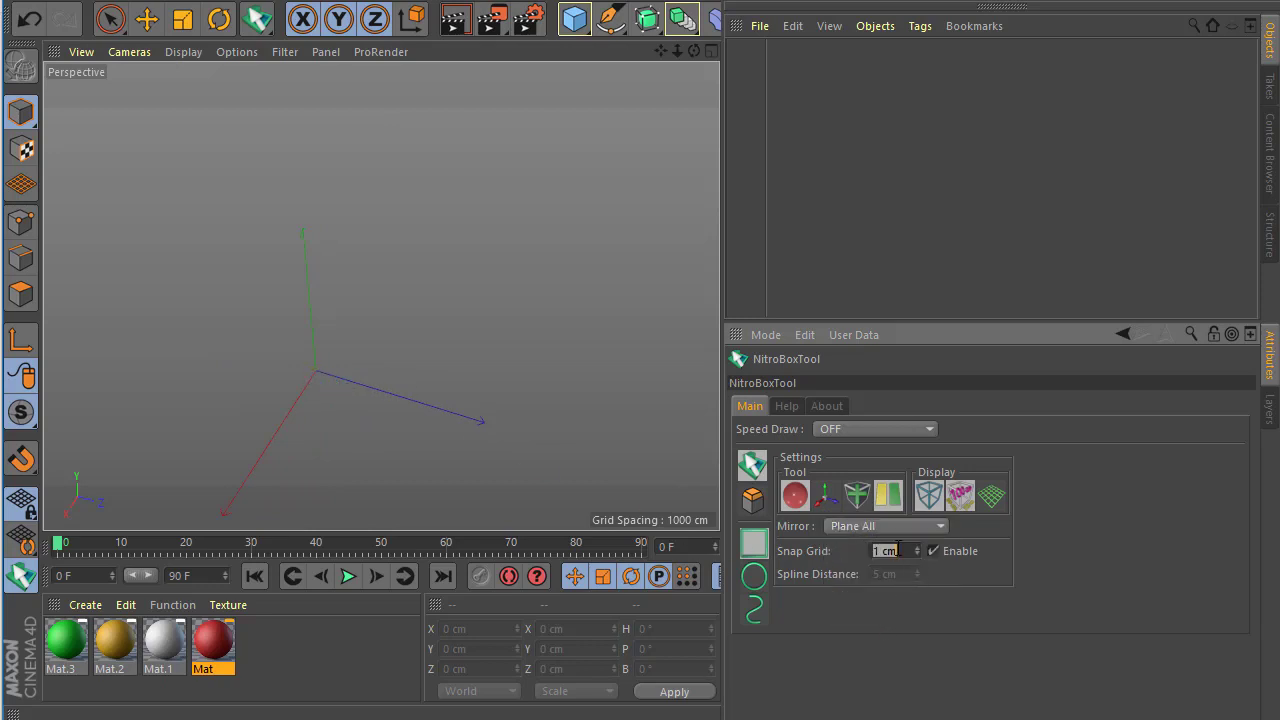
pyautogui.moveTo(316, 379); pyautogui.dragTo(545, 317)
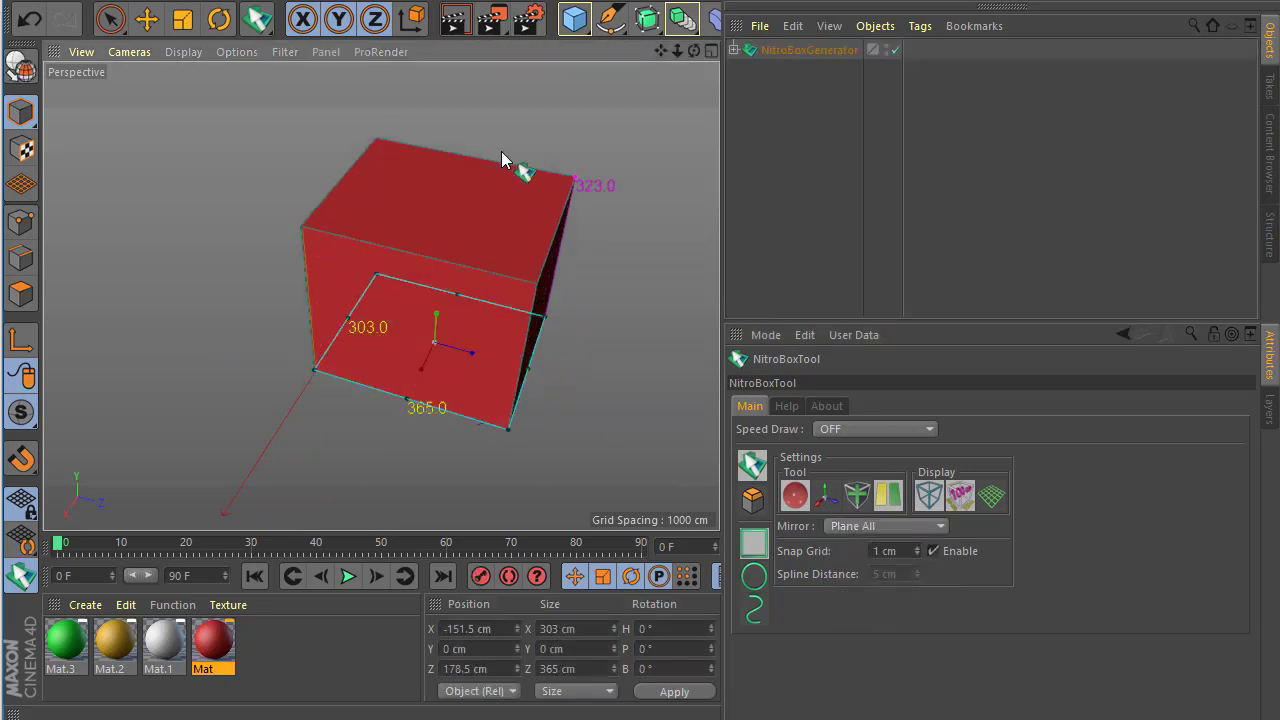
# Step: Finish the 303 × 365 × 323 cm box, add two rectangular top cuts, and select the generator's bevel settings
pyautogui.click(501, 151)
pyautogui.scroll(2, 370, 395)
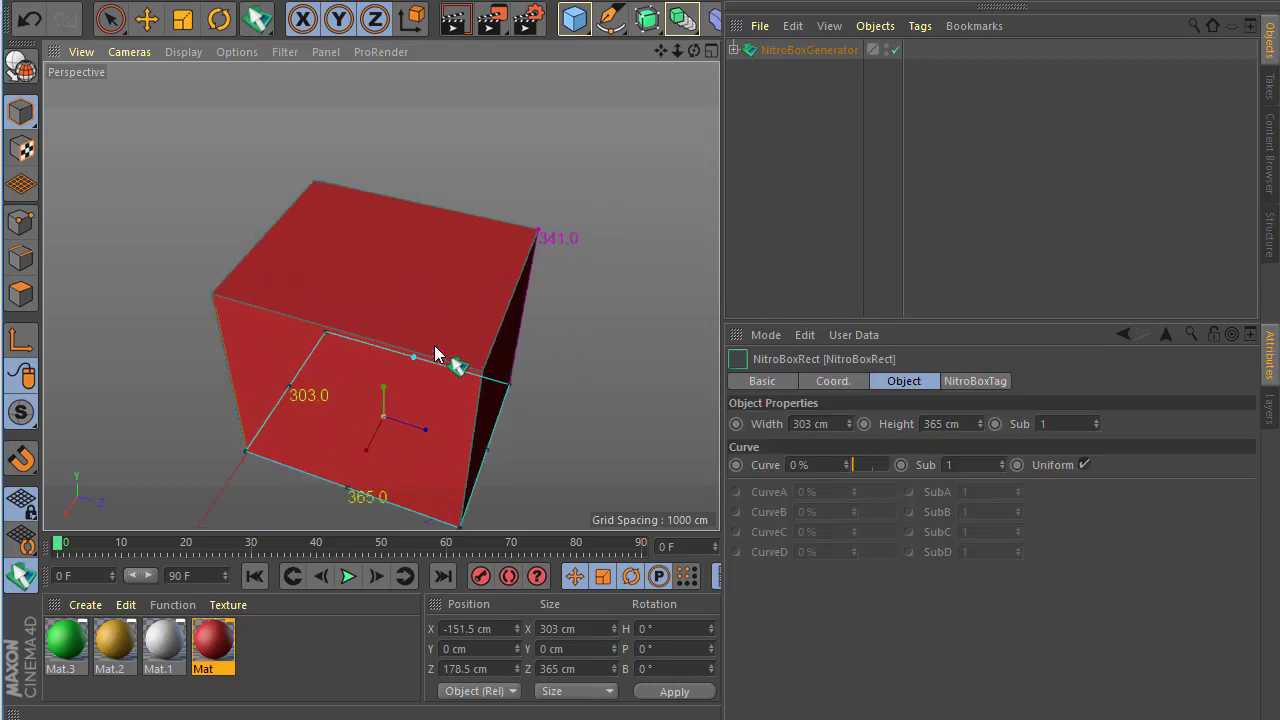
pyautogui.moveTo(435, 354); pyautogui.dragTo(500, 398)
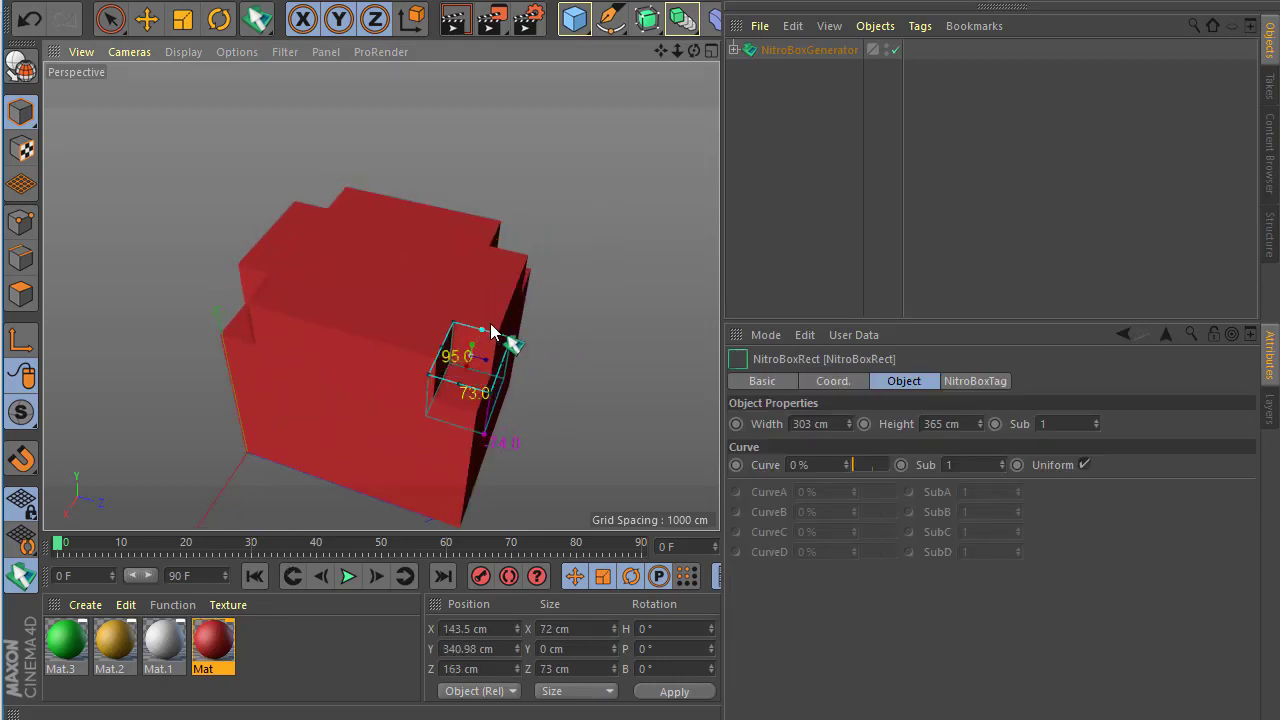
pyautogui.moveTo(491, 332)
pyautogui.mouseDown()
pyautogui.moveTo(374, 326)
pyautogui.moveTo(386, 333)
pyautogui.mouseUp()
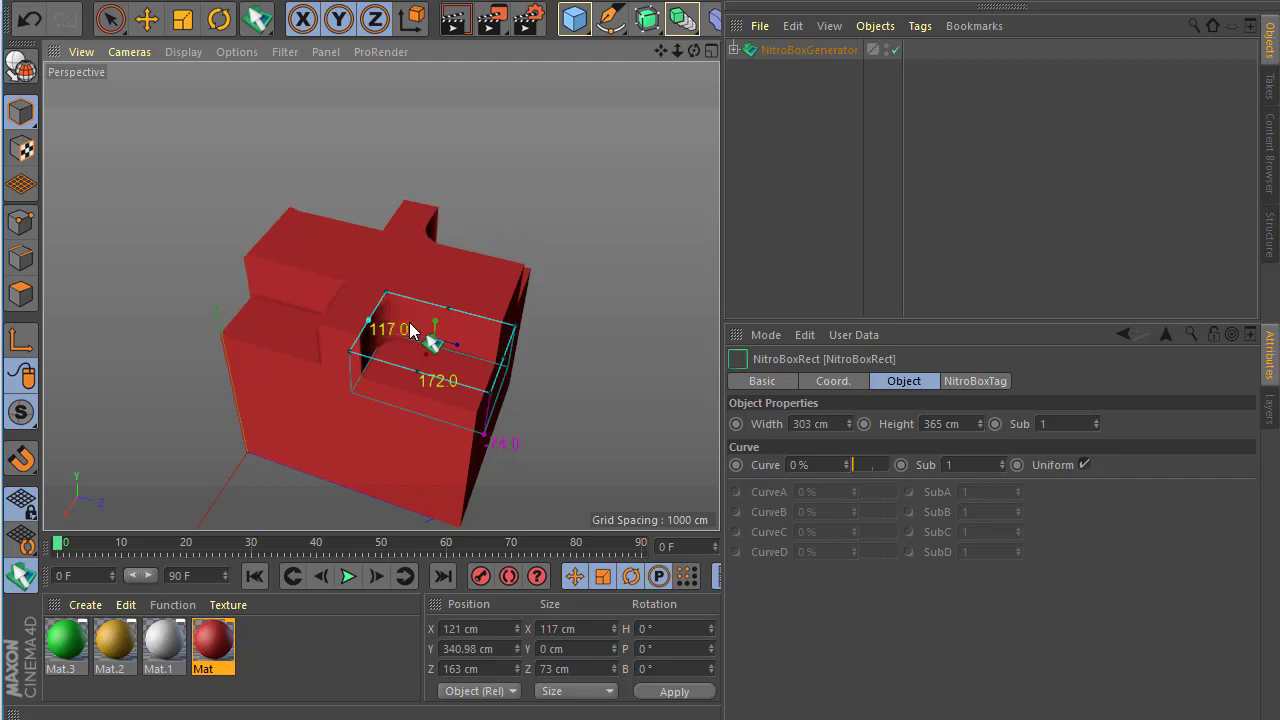
pyautogui.click(753, 52)
pyautogui.click(860, 540)
# Step: Set bevel Mode Enable to No Tags, raise the radius, and settle on the One By One Limit level
pyautogui.click(862, 557)
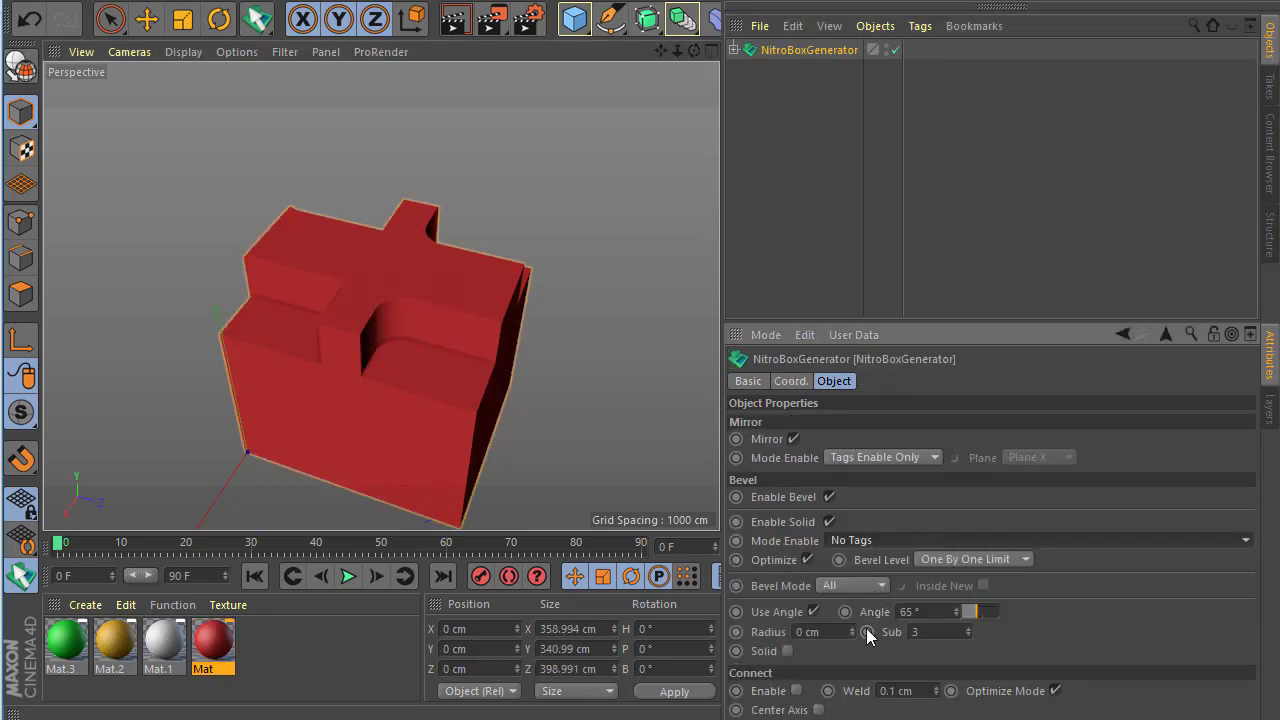
pyautogui.moveTo(860, 630); pyautogui.dragTo(853, 628)
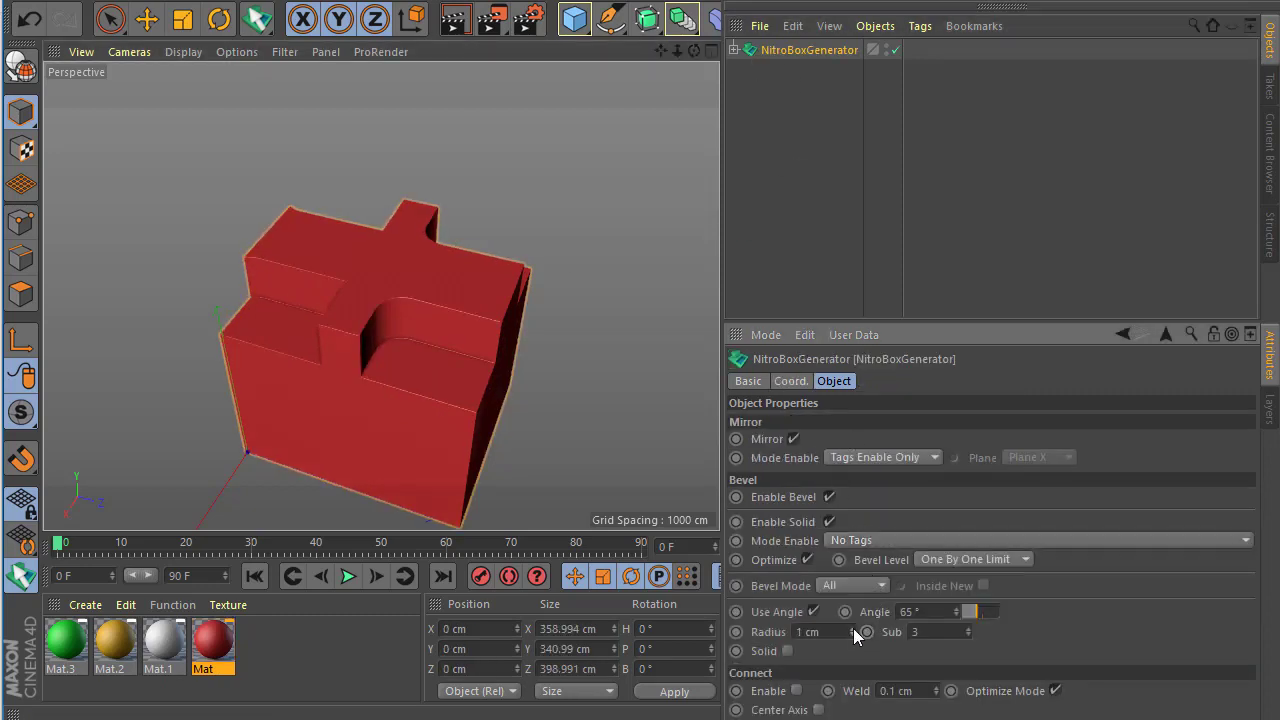
pyautogui.click(959, 563)
pyautogui.click(957, 578)
pyautogui.click(934, 562)
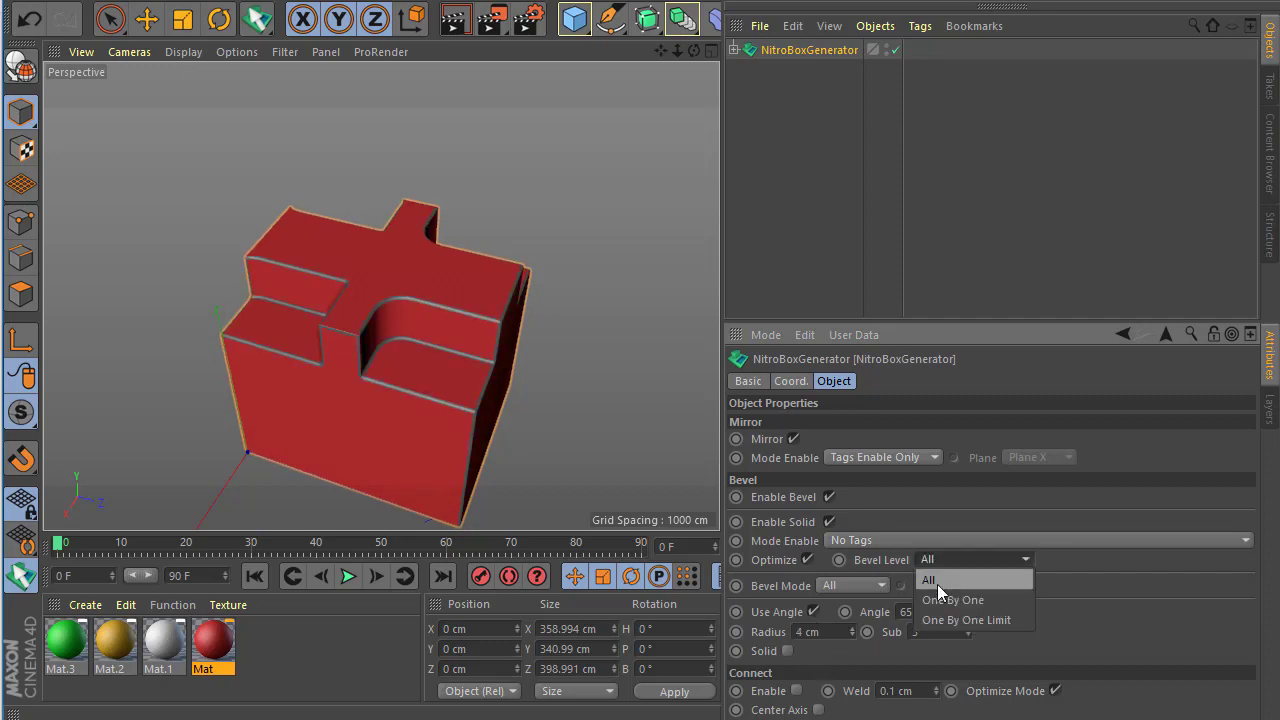
pyautogui.click(945, 600)
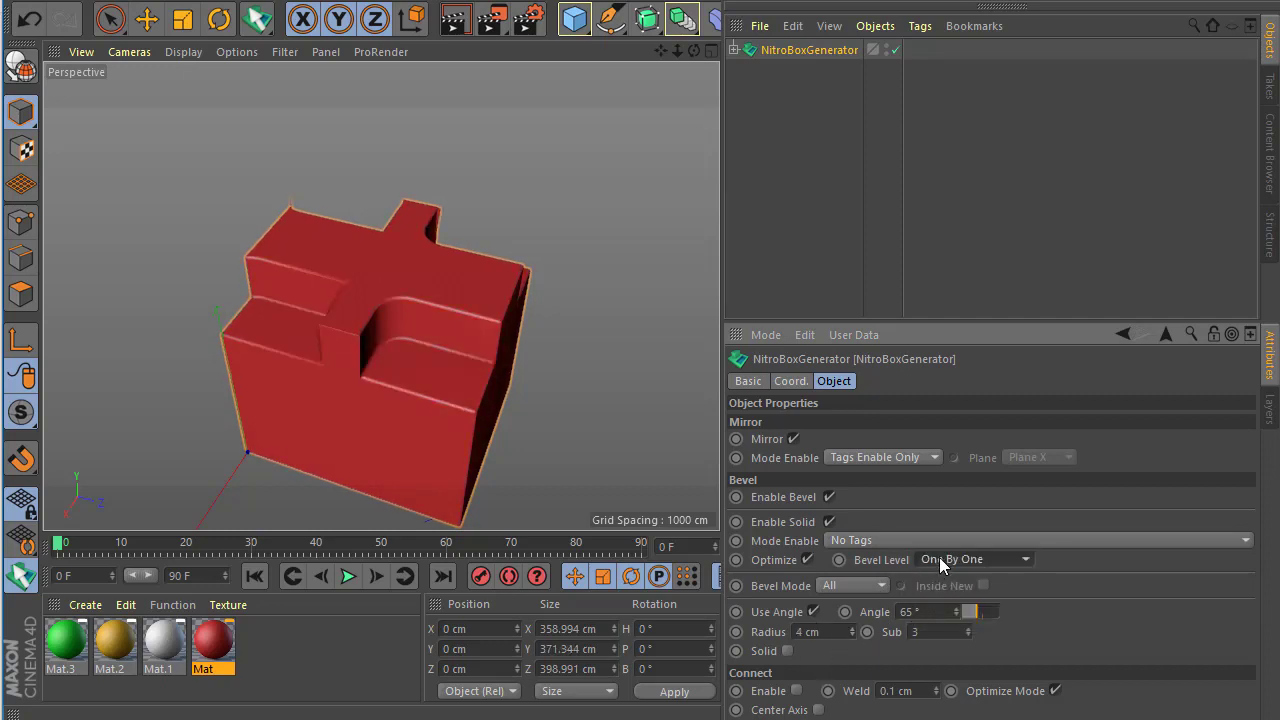
pyautogui.click(940, 558)
pyautogui.click(949, 622)
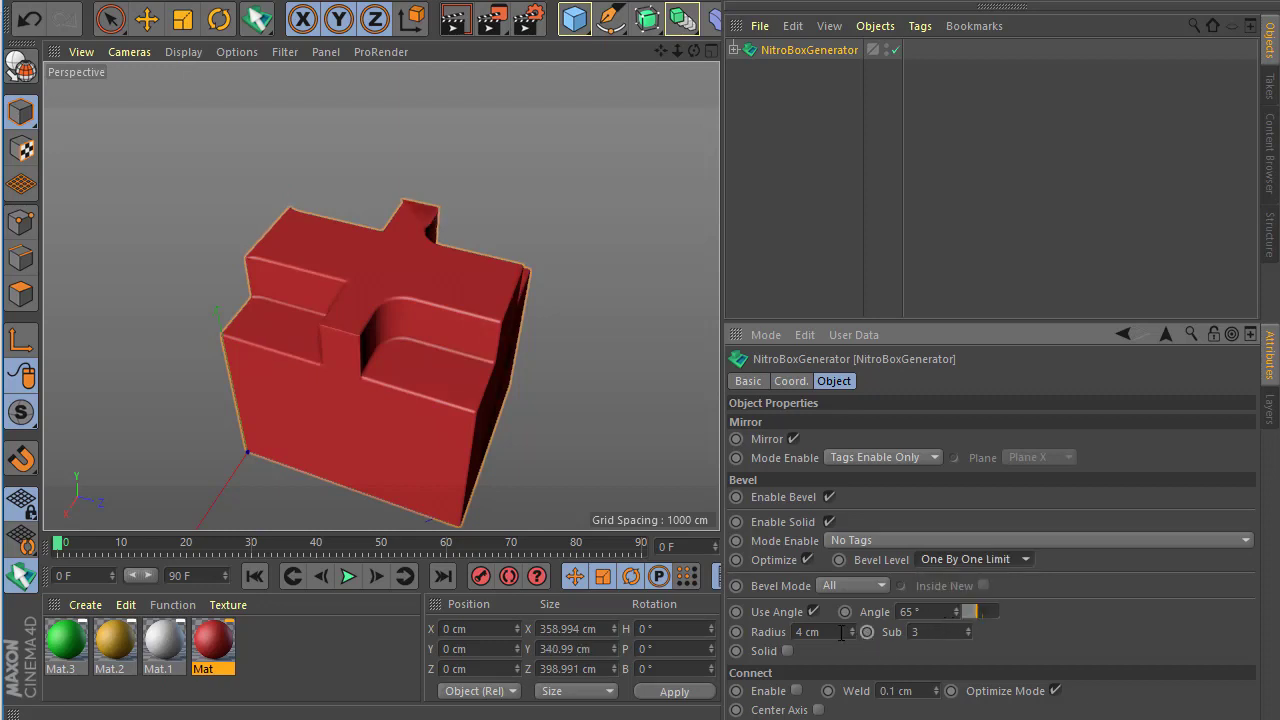
# Step: Reduce the bevel radius to 2 cm and select the groove cut
pyautogui.moveTo(855, 629); pyautogui.dragTo(1053, 603)
pyautogui.moveTo(403, 327)
pyautogui.keyDown('alt'); pyautogui.mouseDown()
pyautogui.moveTo(264, 352)
pyautogui.moveTo(286, 374)
pyautogui.moveTo(418, 305)
pyautogui.moveTo(394, 348)
pyautogui.moveTo(500, 386)
pyautogui.moveTo(496, 368)
pyautogui.moveTo(522, 369)
pyautogui.moveTo(677, 400)
pyautogui.moveTo(177, 357)
pyautogui.moveTo(257, 363)
pyautogui.moveTo(471, 491)
pyautogui.moveTo(332, 487)
pyautogui.mouseUp(); pyautogui.keyUp('alt')
pyautogui.click(374, 342)
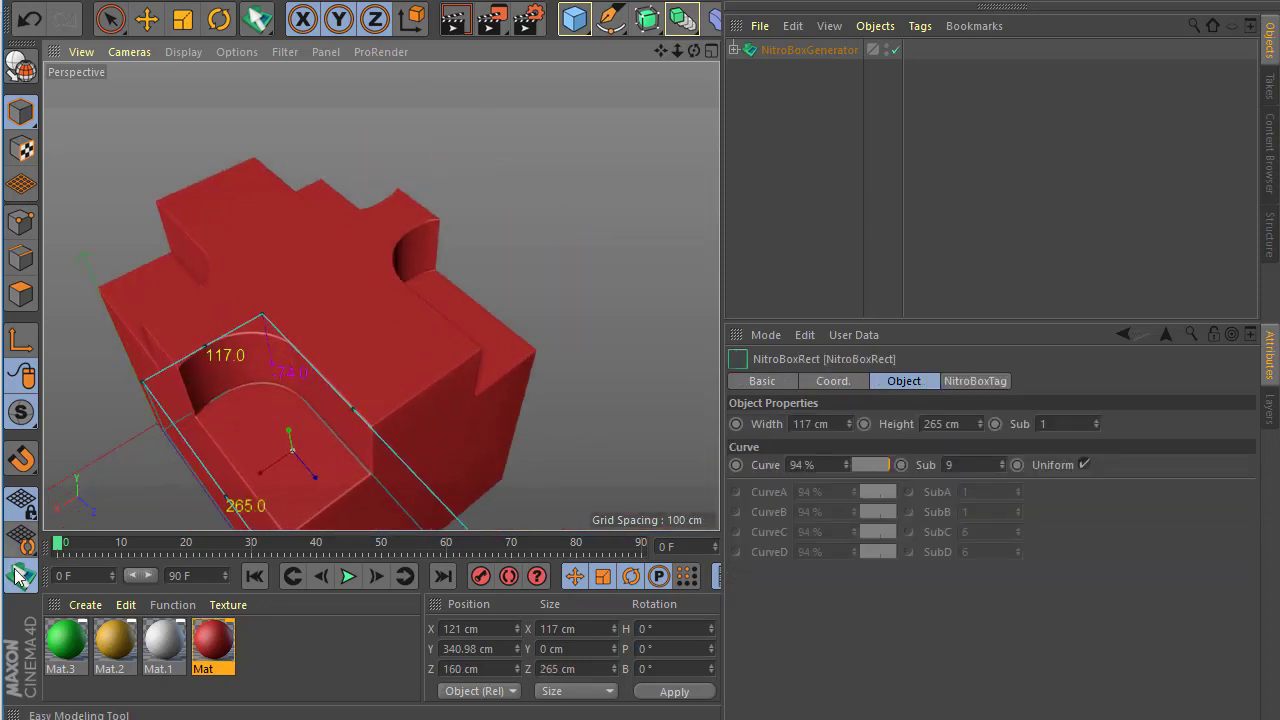
# Step: With NitroBoxTool mirroring on Plane Y, draw a narrow cut on the block's top
pyautogui.click(21, 575)
pyautogui.click(880, 523)
pyautogui.click(865, 564)
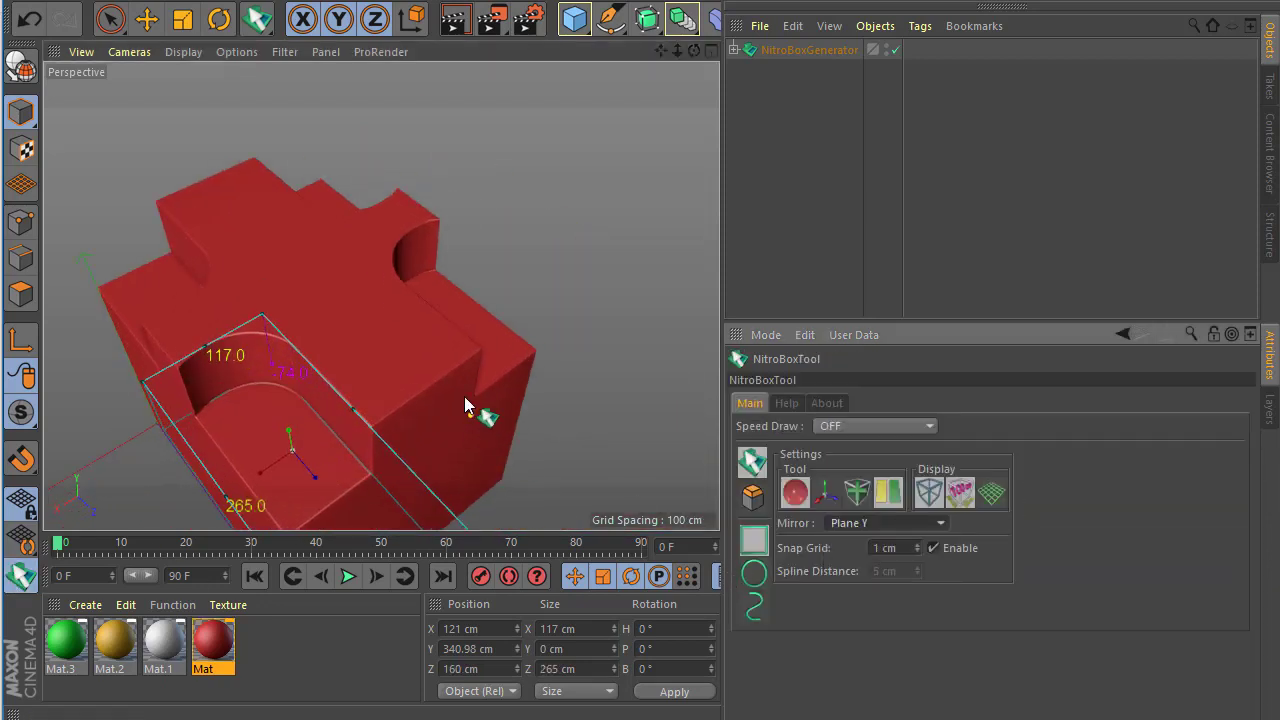
pyautogui.moveTo(406, 374)
pyautogui.mouseDown()
pyautogui.moveTo(432, 430)
pyautogui.moveTo(298, 281)
pyautogui.moveTo(322, 289)
pyautogui.mouseUp()
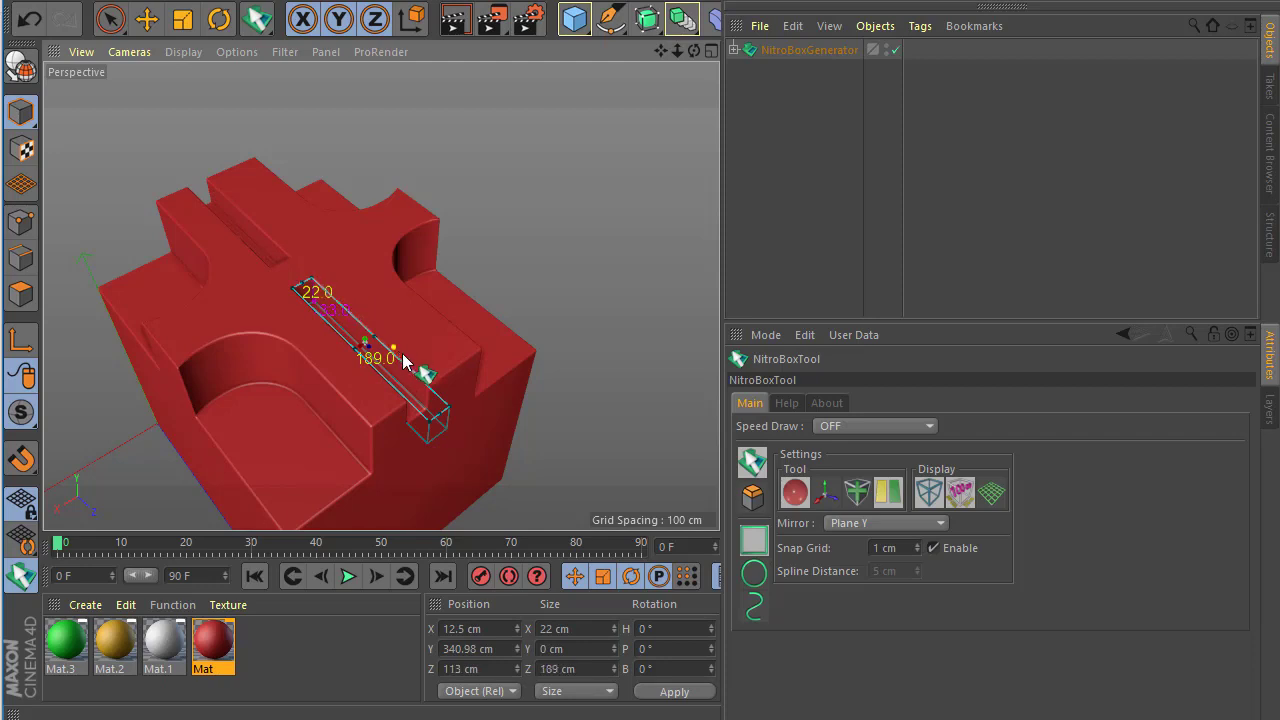
# Step: Resize the new slot to 88 × 222 cm and orbit to check it
pyautogui.moveTo(385, 345)
pyautogui.mouseDown()
pyautogui.moveTo(363, 345)
pyautogui.moveTo(323, 266)
pyautogui.mouseUp()
pyautogui.scroll(2, 316, 305)
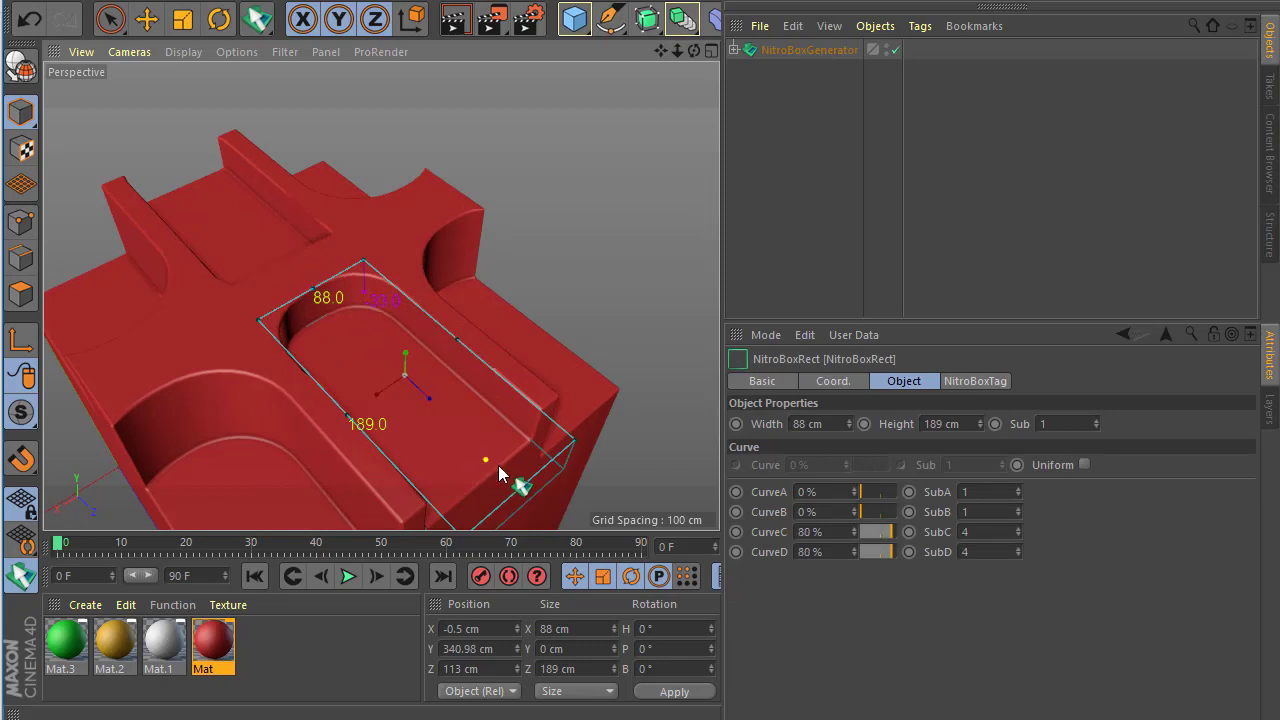
pyautogui.moveTo(522, 493); pyautogui.dragTo(571, 537)
pyautogui.scroll(-3, 391, 423)
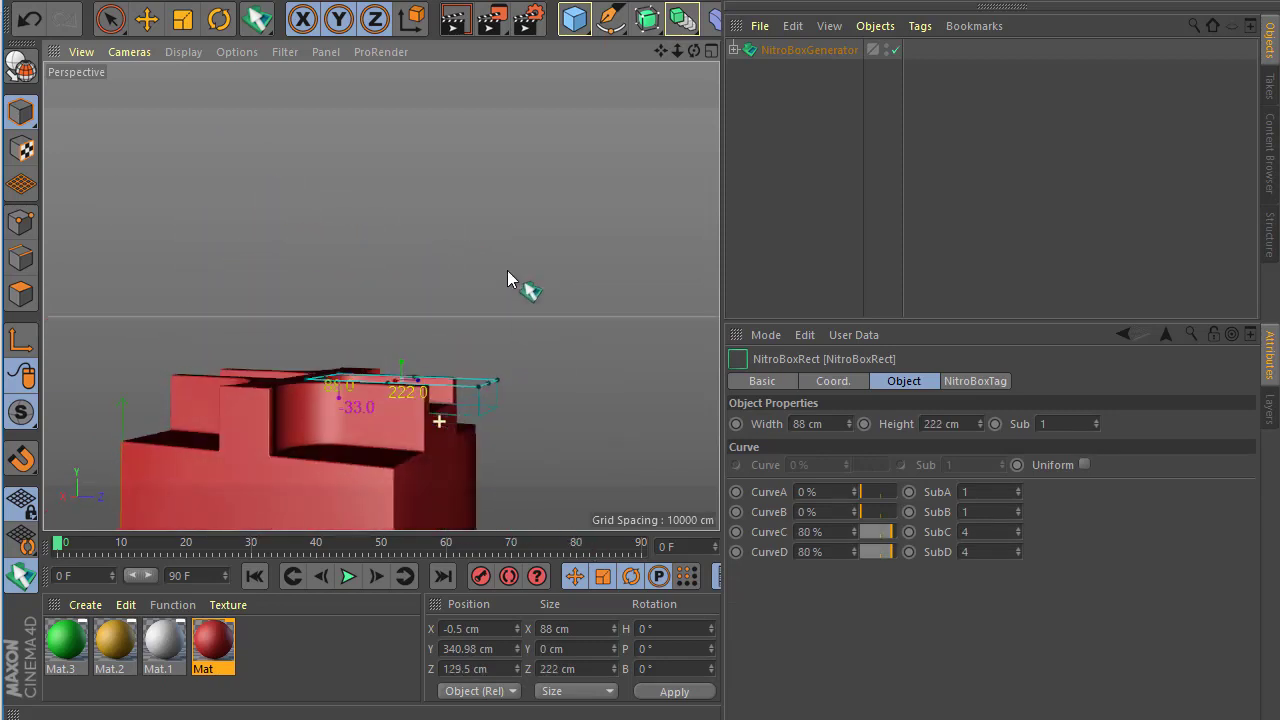
pyautogui.moveTo(428, 394)
pyautogui.keyDown('alt'); pyautogui.mouseDown()
pyautogui.moveTo(366, 477)
pyautogui.moveTo(381, 413)
pyautogui.moveTo(371, 423)
pyautogui.mouseUp(); pyautogui.keyUp('alt')
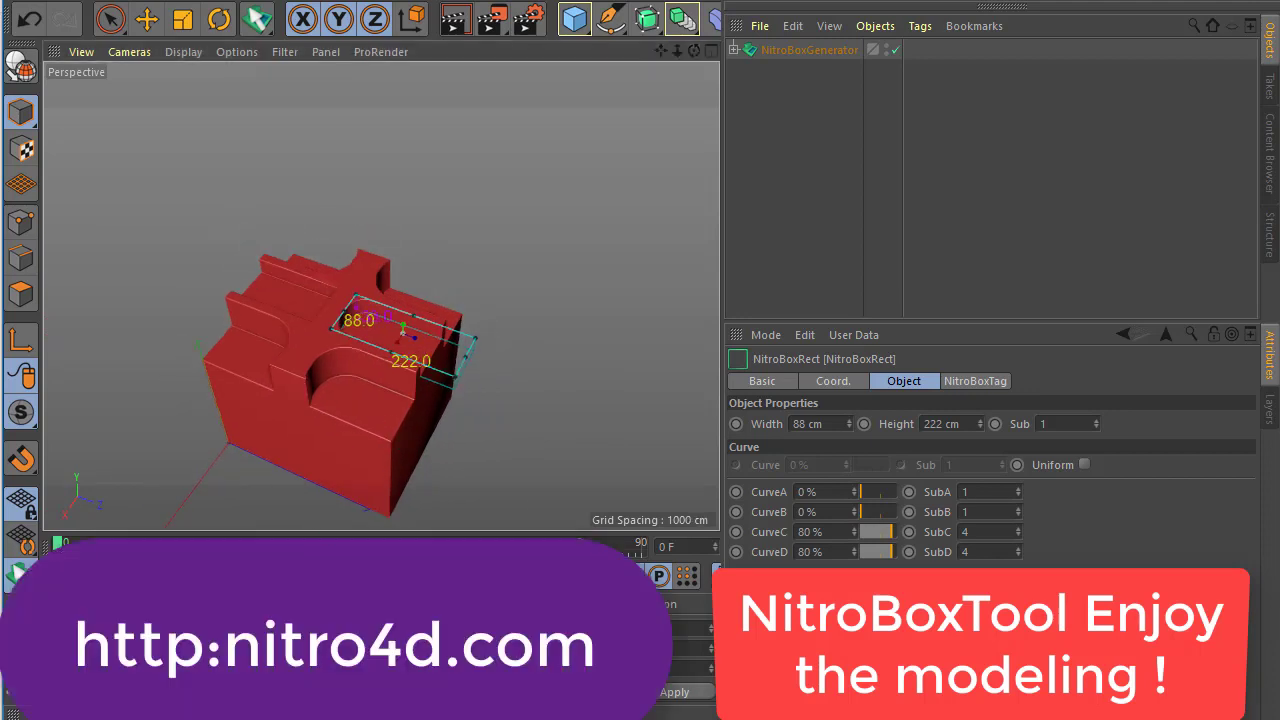
# Step: Draw a 42 × 46 cm box cut on the front lower corner, mirrored on all planes, undoing the stray extrusion
pyautogui.click(164, 642)
pyautogui.click(18, 572)
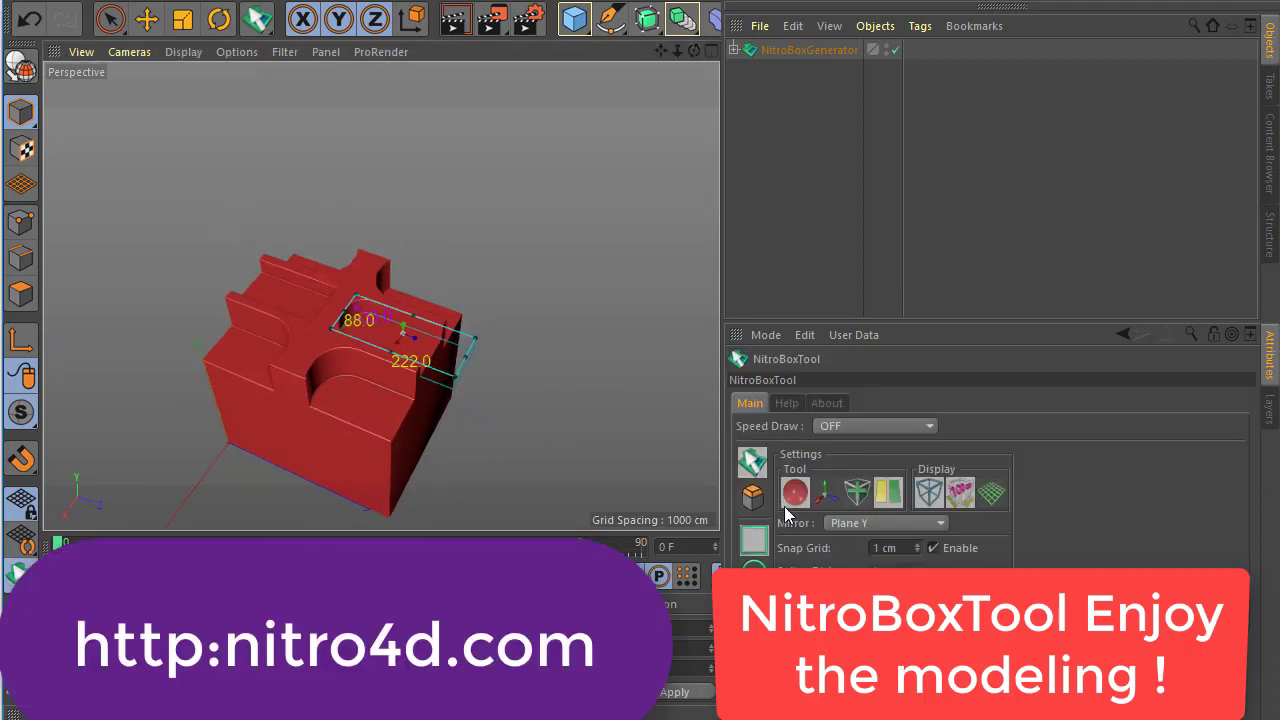
pyautogui.click(885, 523)
pyautogui.click(855, 580)
pyautogui.scroll(3, 354, 437)
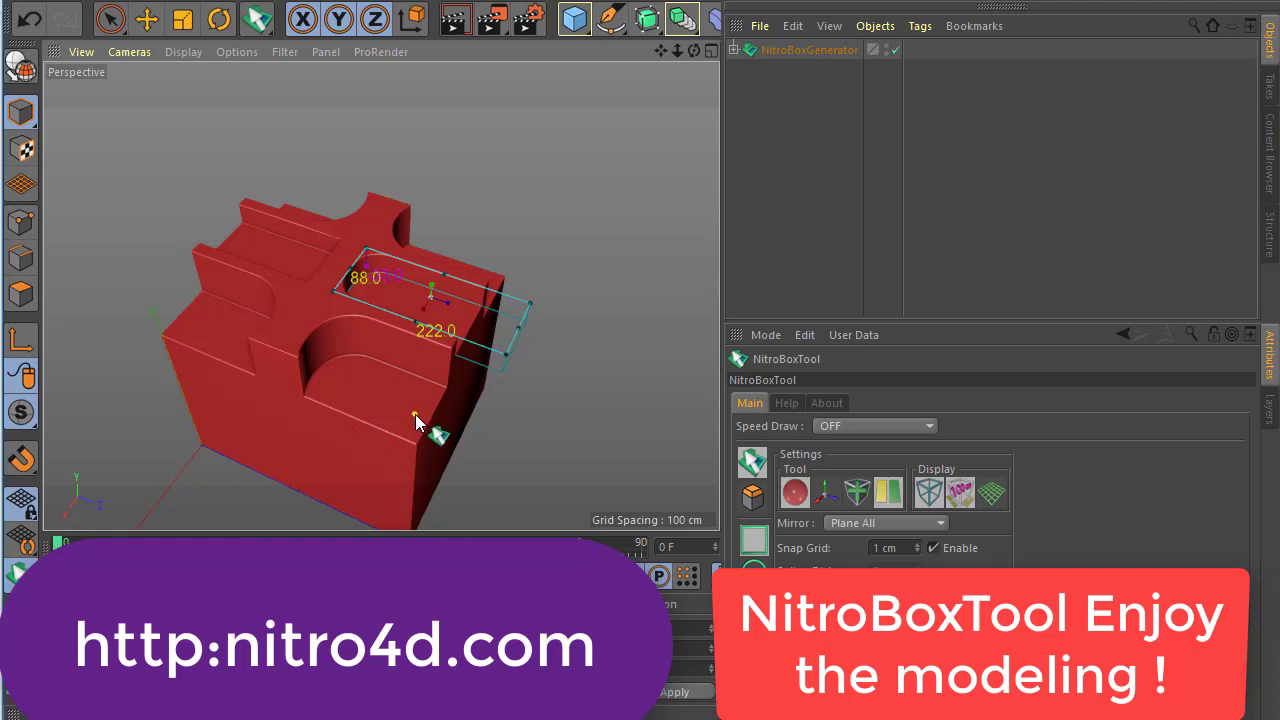
pyautogui.moveTo(416, 428); pyautogui.dragTo(423, 493)
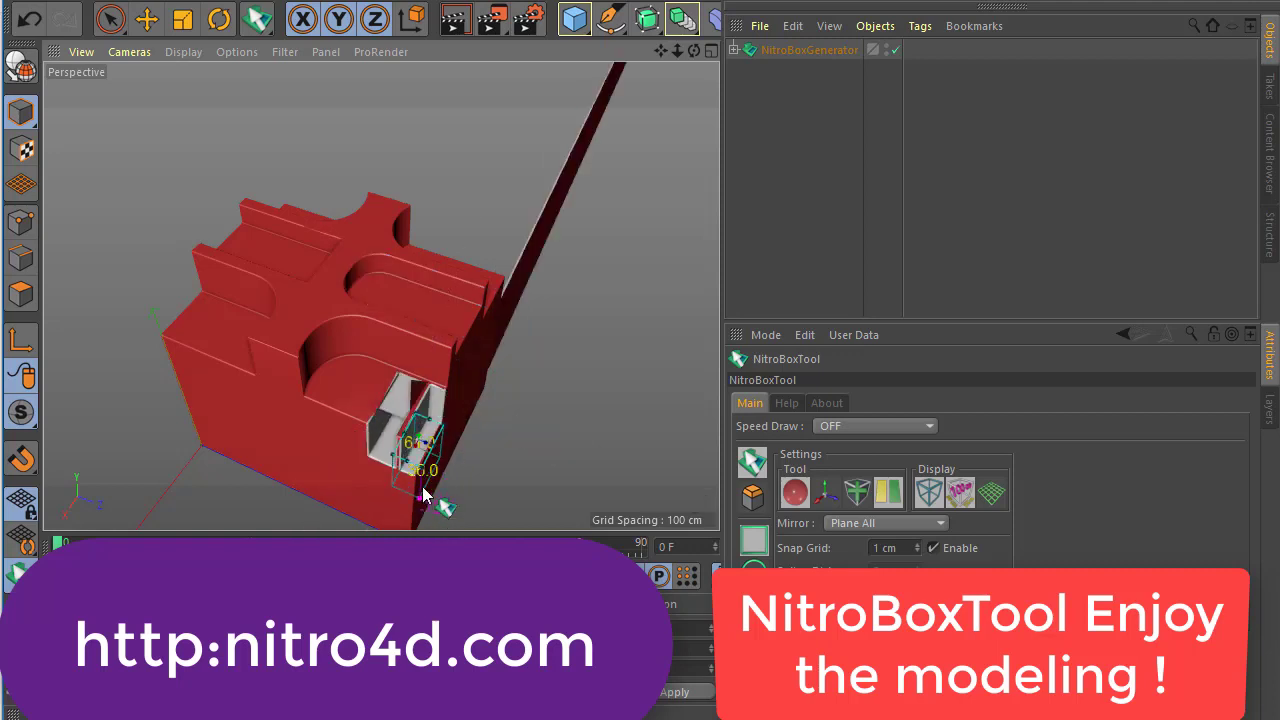
pyautogui.moveTo(423, 493)
pyautogui.mouseDown()
pyautogui.moveTo(400, 432)
pyautogui.moveTo(419, 445)
pyautogui.moveTo(430, 488)
pyautogui.mouseUp()
pyautogui.hotkey('ctrl', 'z')
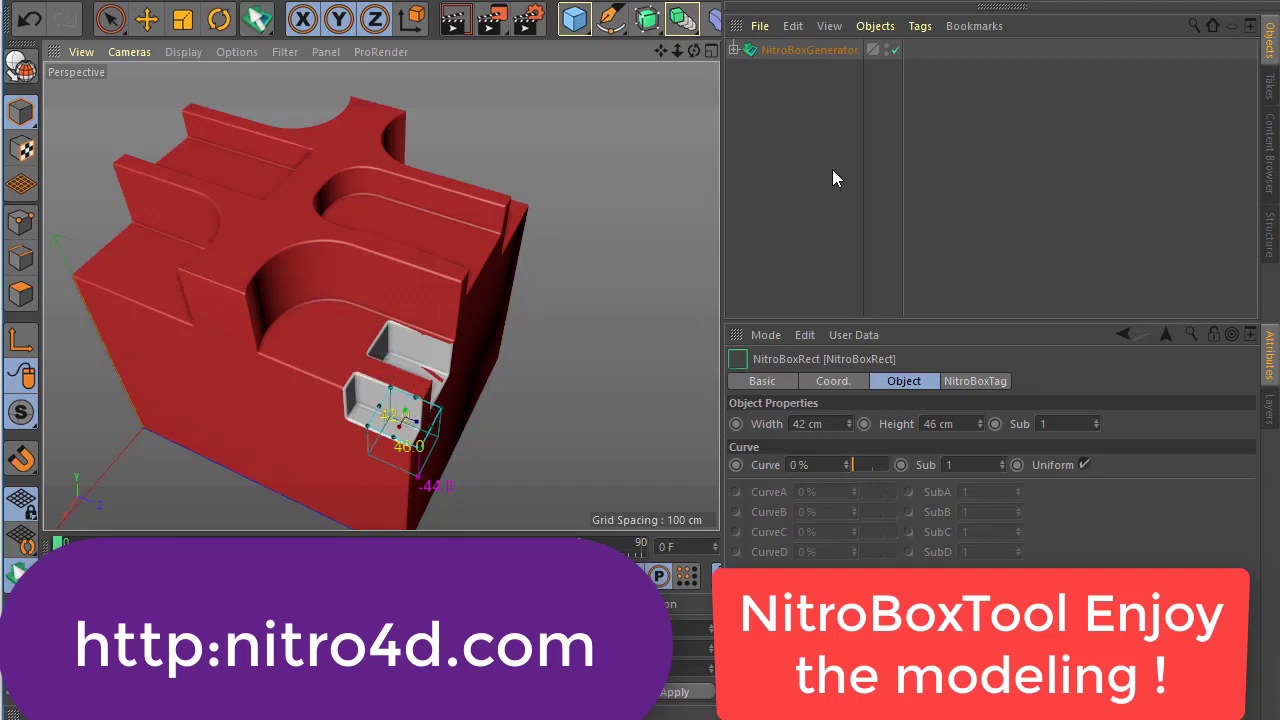
# Step: Switch the innermost NitroBoxRect corner notch's Mirror Mode from Local to Basic
pyautogui.click(734, 50)
pyautogui.click(744, 69)
pyautogui.click(756, 109)
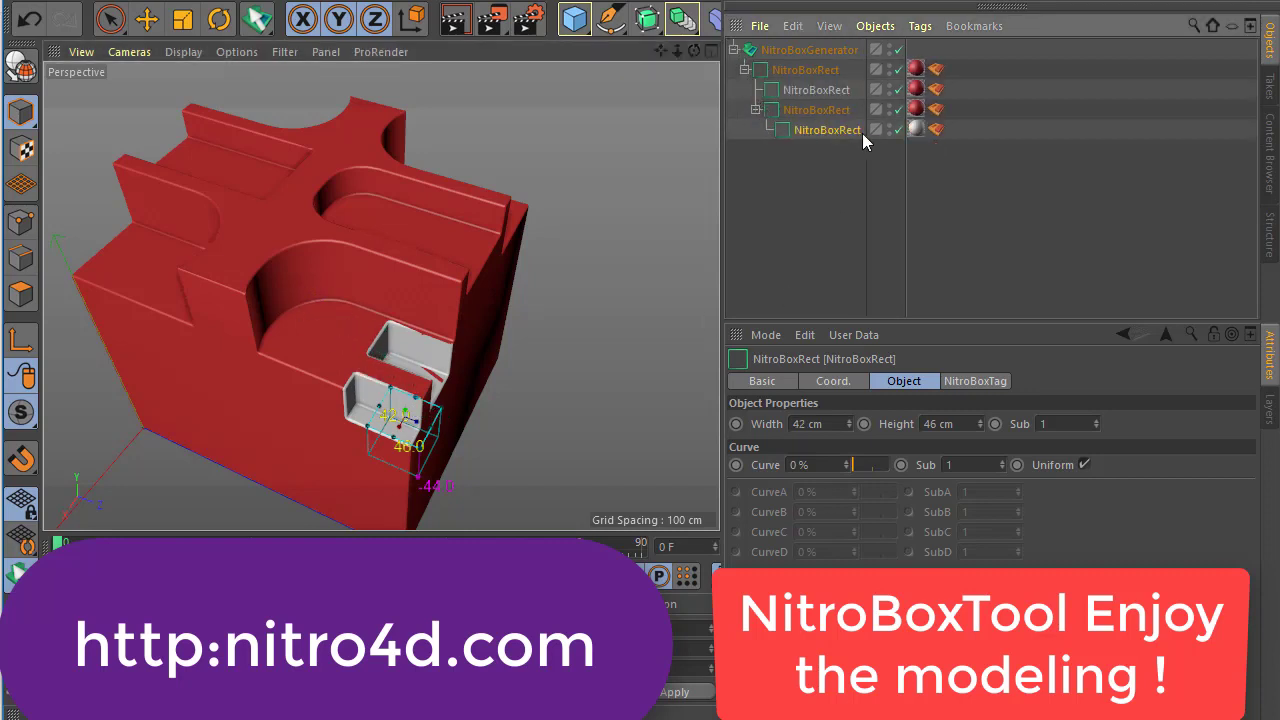
pyautogui.click(935, 130)
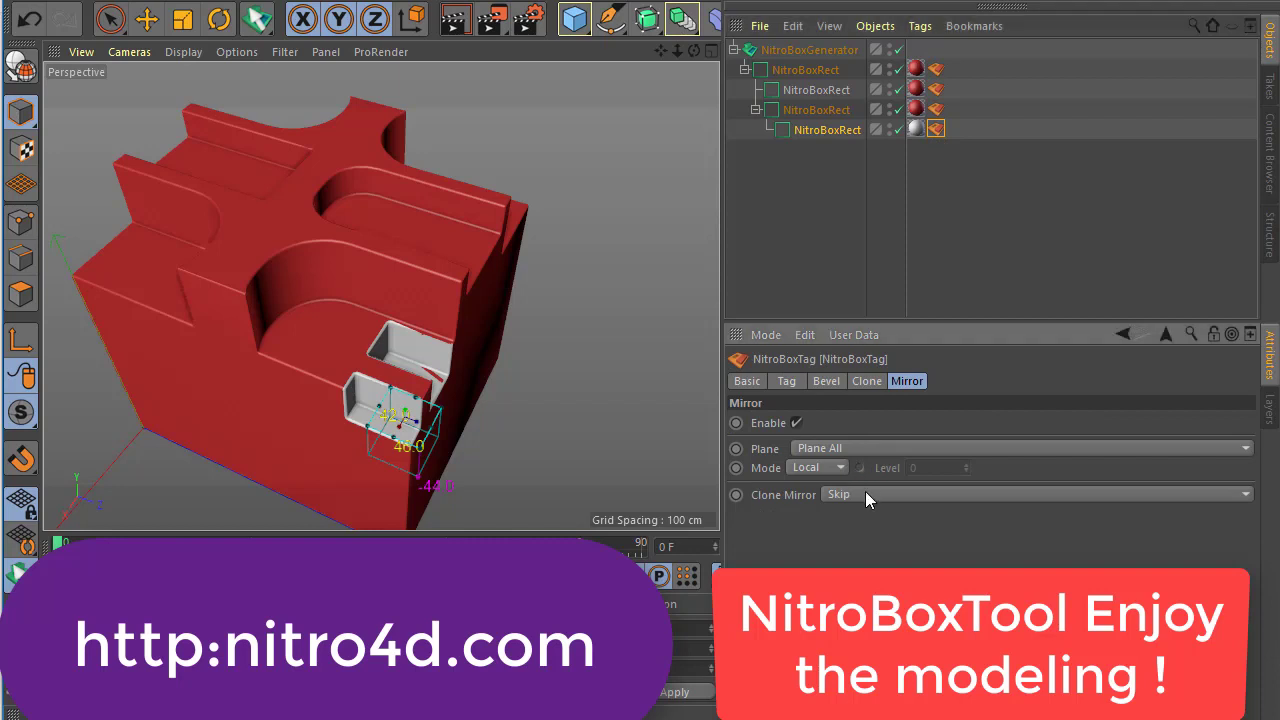
pyautogui.click(829, 489)
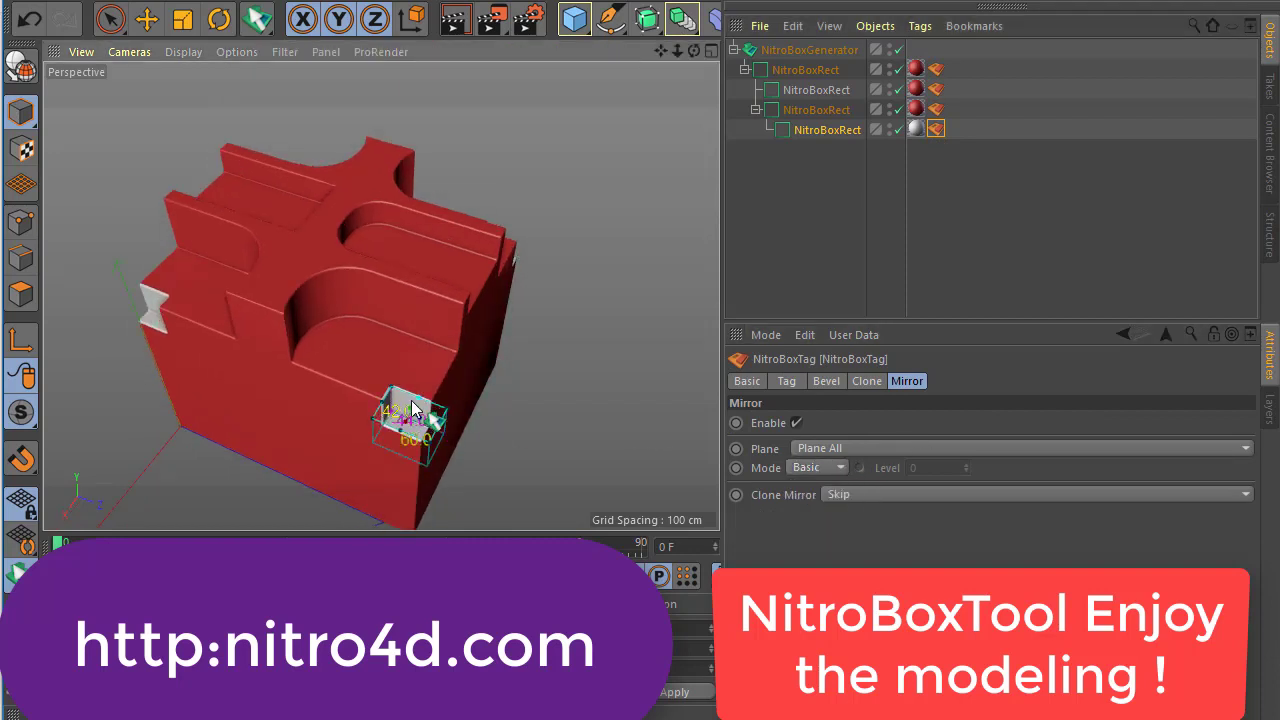
# Step: Orbit to a near-front view of the model and select the long rounded top slot
pyautogui.scroll(3, 413, 410)
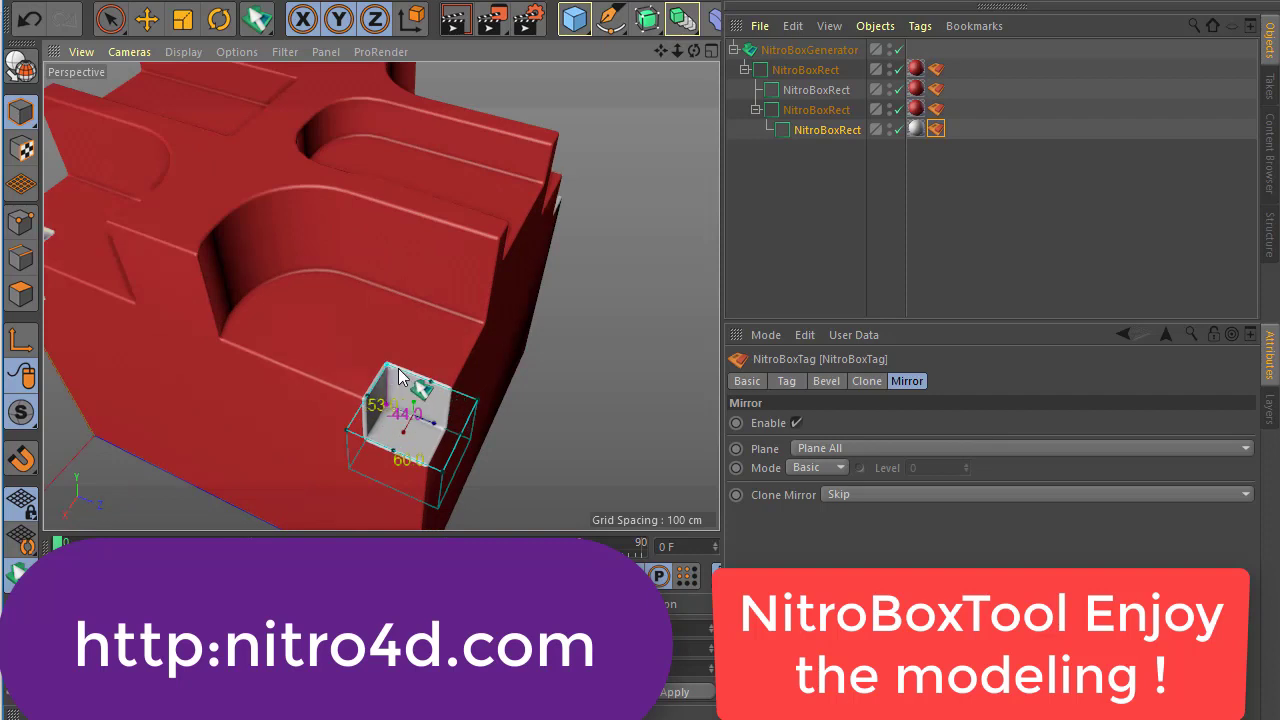
pyautogui.scroll(-4, 402, 380)
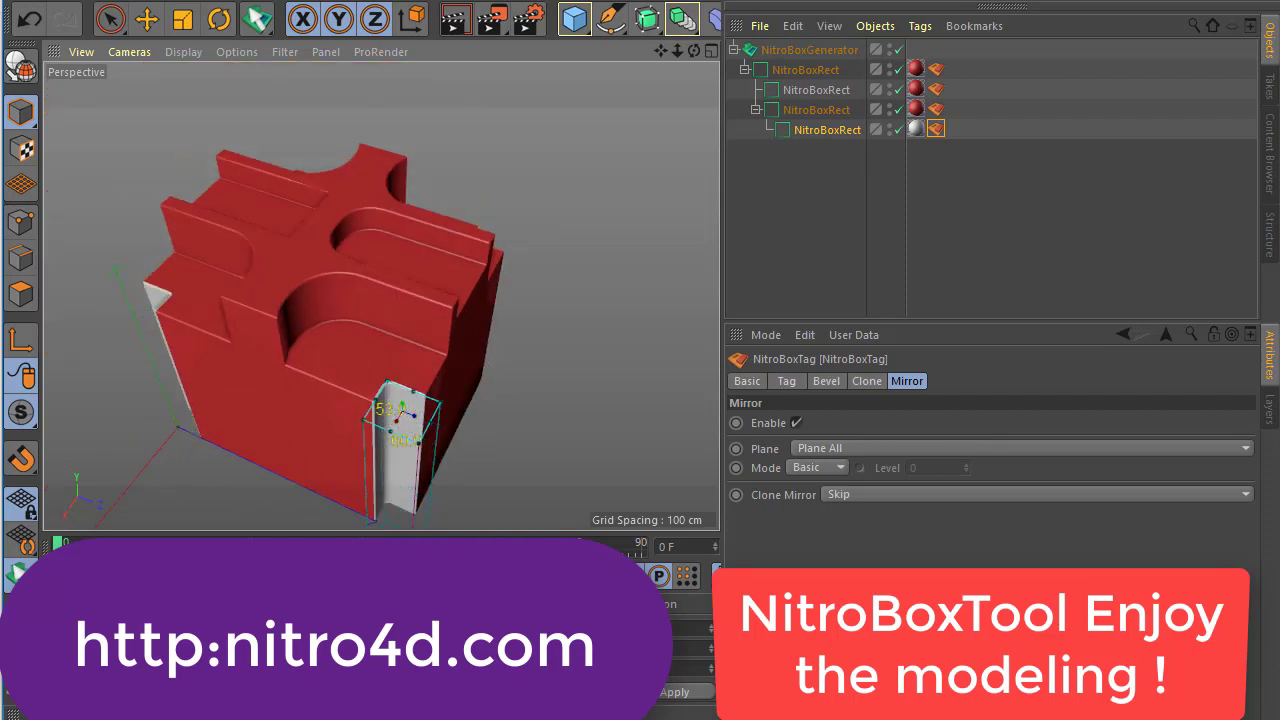
pyautogui.moveTo(480, 466)
pyautogui.keyDown('alt'); pyautogui.mouseDown()
pyautogui.moveTo(378, 298)
pyautogui.moveTo(508, 451)
pyautogui.moveTo(466, 403)
pyautogui.moveTo(277, 466)
pyautogui.moveTo(421, 427)
pyautogui.moveTo(402, 460)
pyautogui.moveTo(449, 418)
pyautogui.moveTo(443, 457)
pyautogui.moveTo(329, 345)
pyautogui.moveTo(370, 358)
pyautogui.mouseUp(); pyautogui.keyUp('alt')
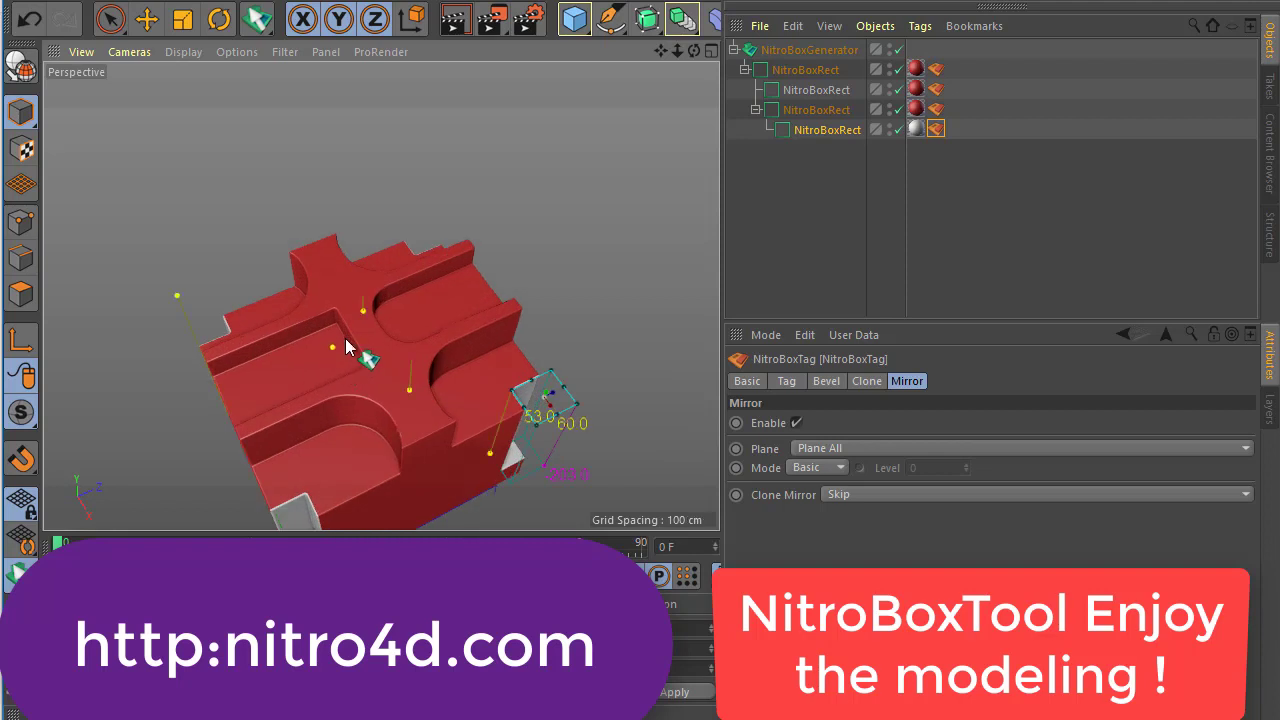
pyautogui.click(368, 325)
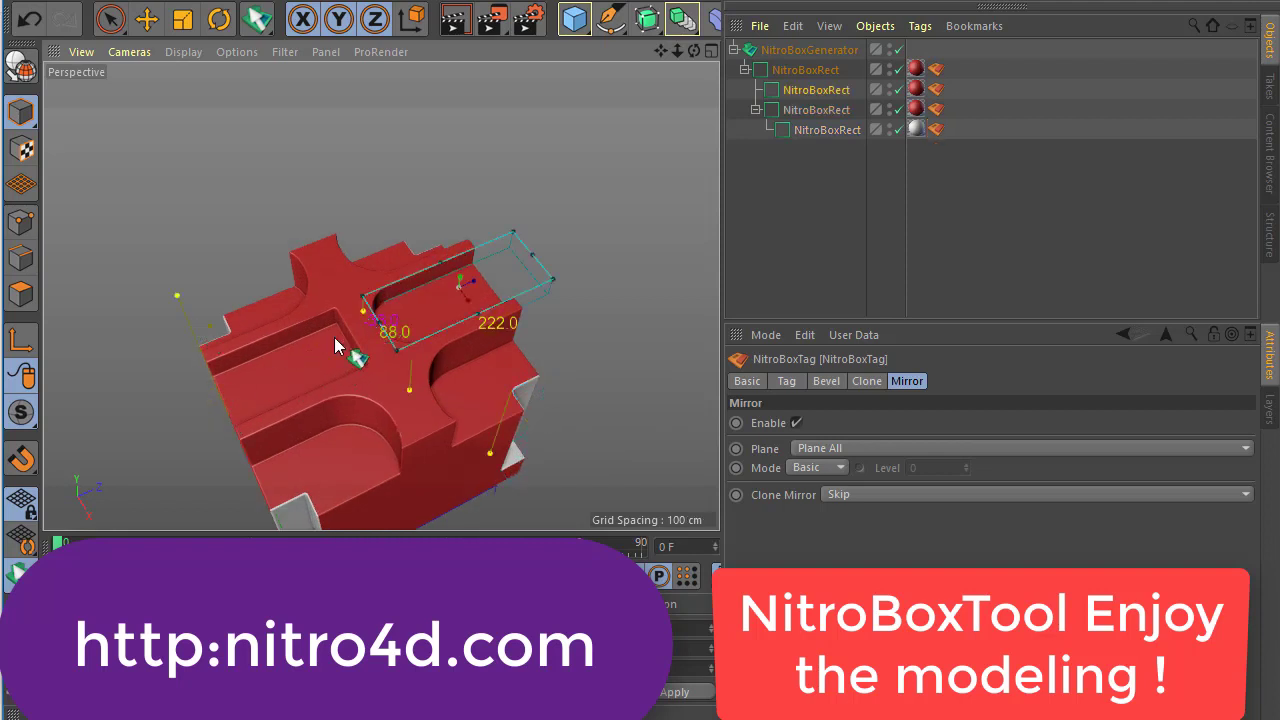
# Step: Select the 88 × 222 cm slot to show its shape properties and orbit around the model
pyautogui.click(583, 271)
pyautogui.moveTo(583, 271)
pyautogui.keyDown('alt'); pyautogui.mouseDown()
pyautogui.moveTo(464, 377)
pyautogui.moveTo(417, 353)
pyautogui.moveTo(484, 335)
pyautogui.mouseUp(); pyautogui.keyUp('alt')
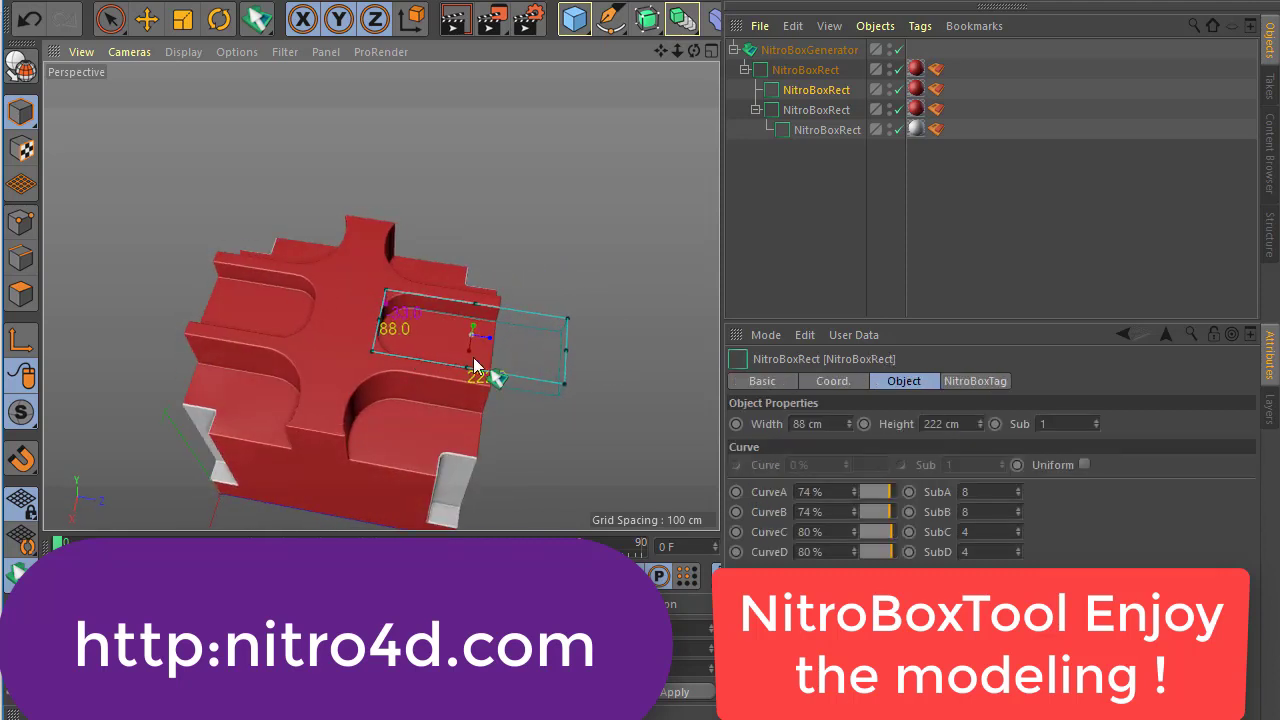
pyautogui.keyDown('alt'); pyautogui.moveTo(490, 370); pyautogui.dragTo(347, 378); pyautogui.keyUp('alt')
# Step: Select the generator with all its cuts, then deselect and orbit to review the block
pyautogui.click(809, 49)
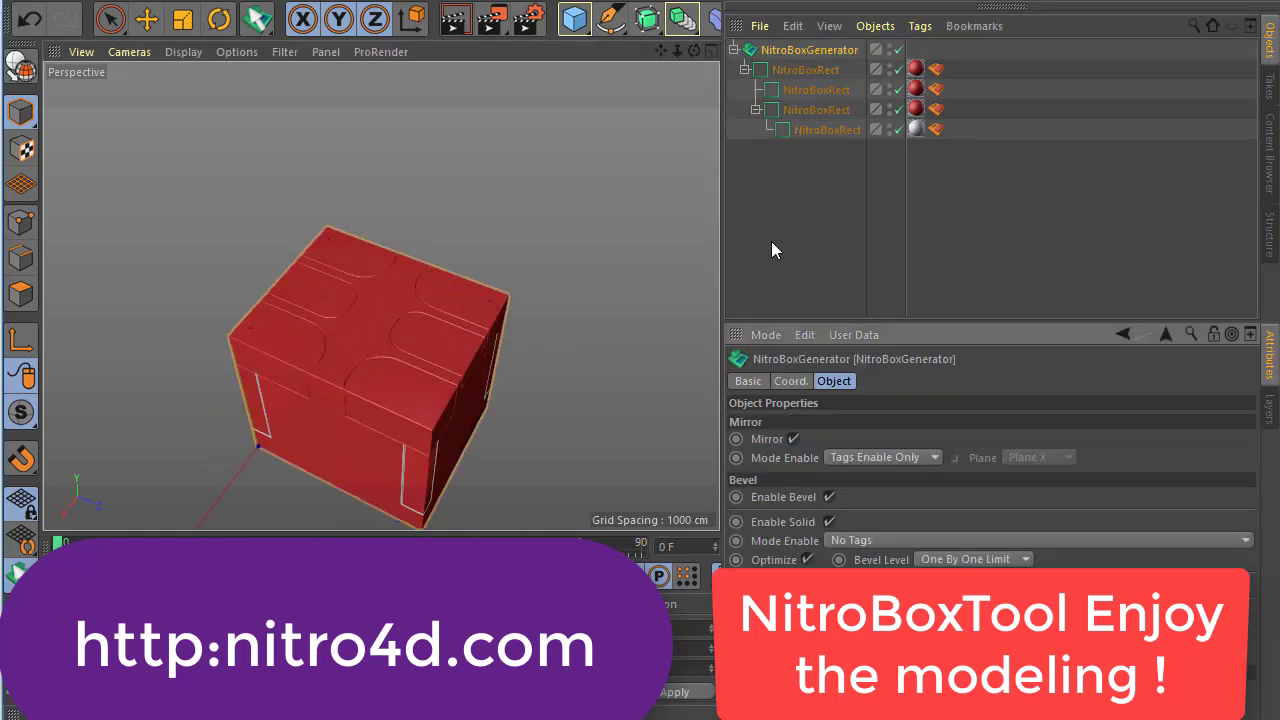
pyautogui.click(771, 241)
pyautogui.moveTo(570, 390)
pyautogui.keyDown('alt'); pyautogui.mouseDown()
pyautogui.moveTo(510, 389)
pyautogui.moveTo(443, 366)
pyautogui.moveTo(430, 347)
pyautogui.moveTo(533, 332)
pyautogui.moveTo(385, 397)
pyautogui.moveTo(371, 428)
pyautogui.moveTo(380, 418)
pyautogui.mouseUp(); pyautogui.keyUp('alt')
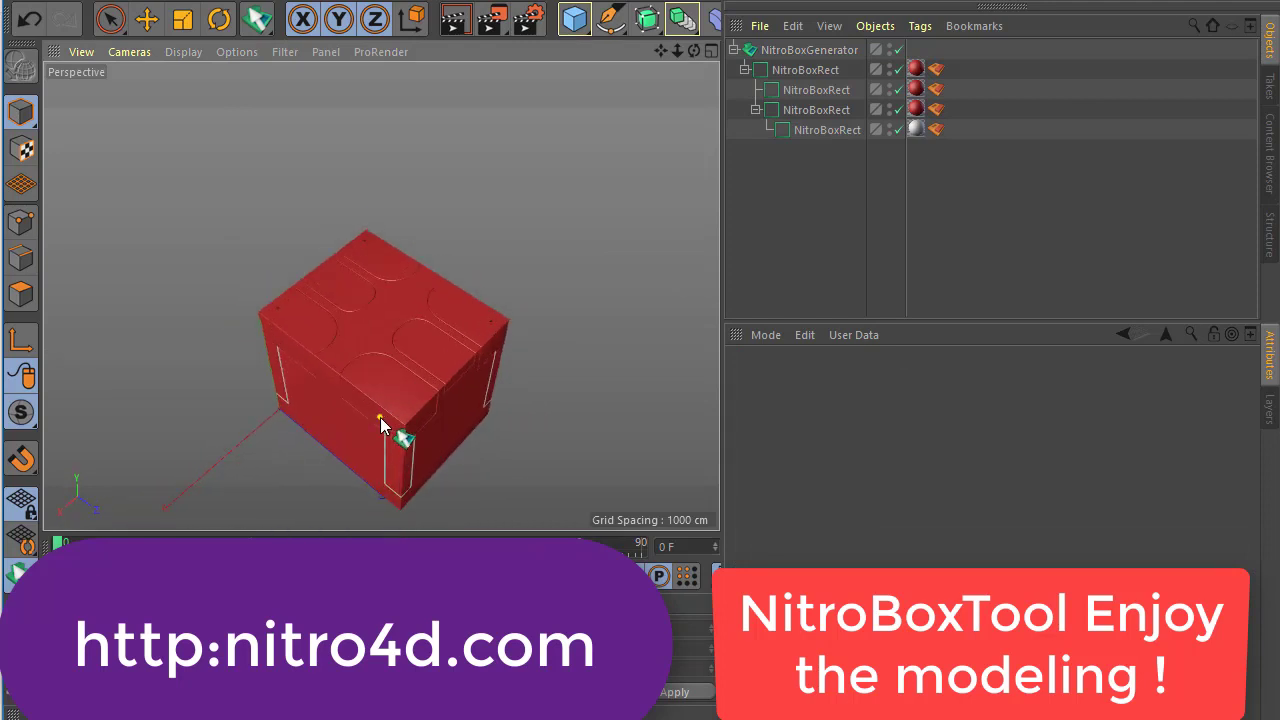